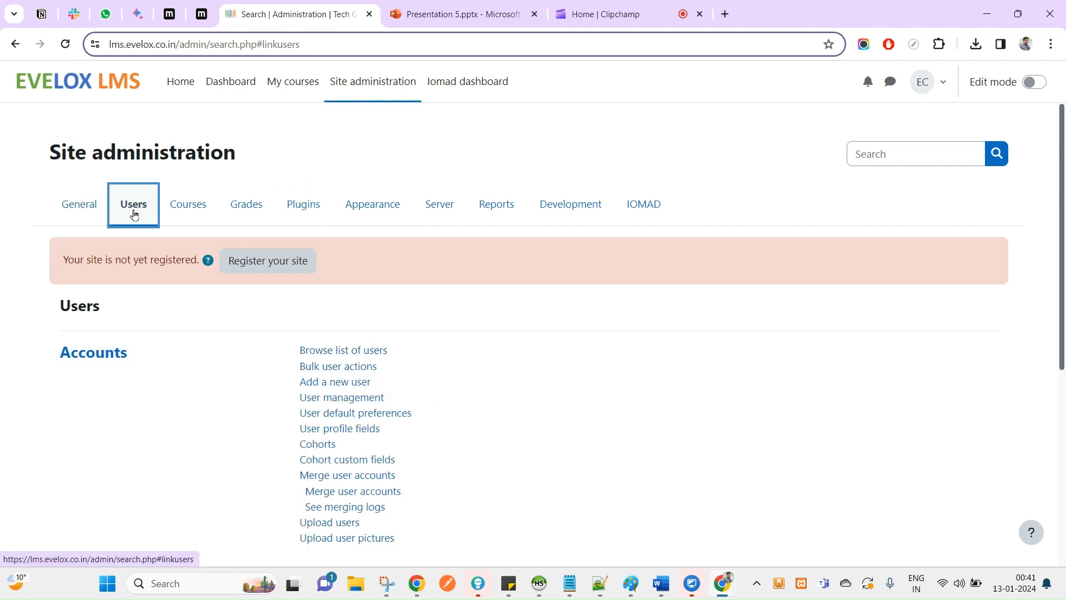
Open the Upload users page from the Accounts section of the site administration's user settings
scroll(355, 428, down, 4)
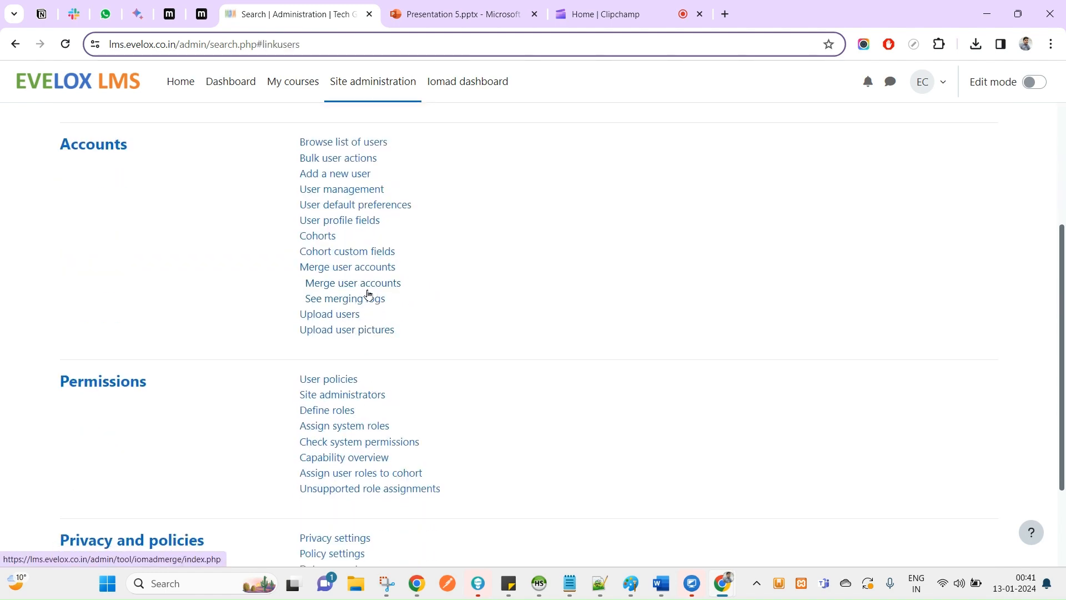
drag(298, 318, 360, 317)
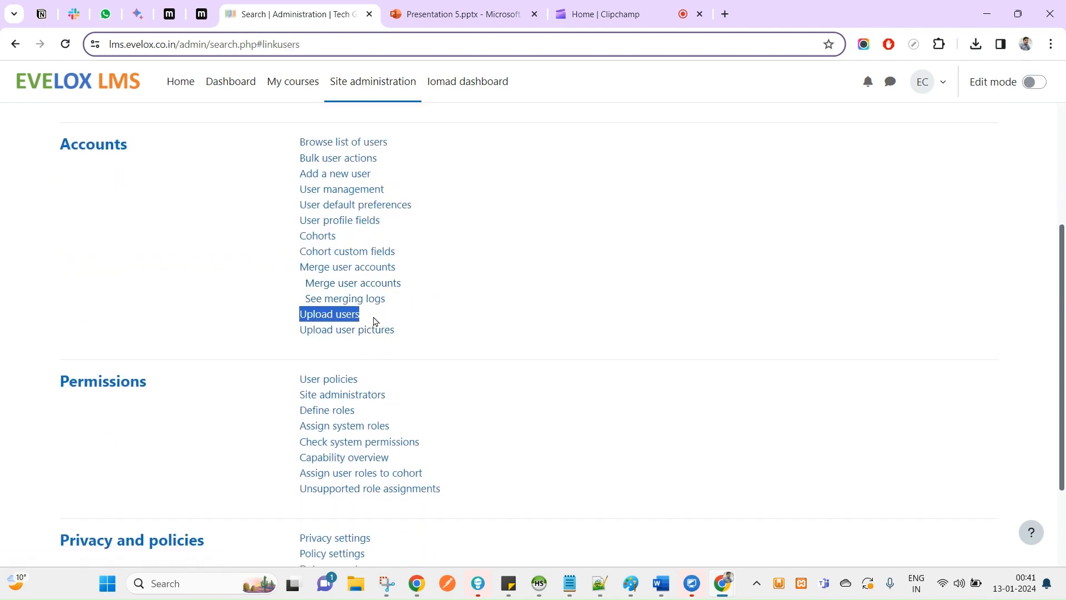
click(334, 315)
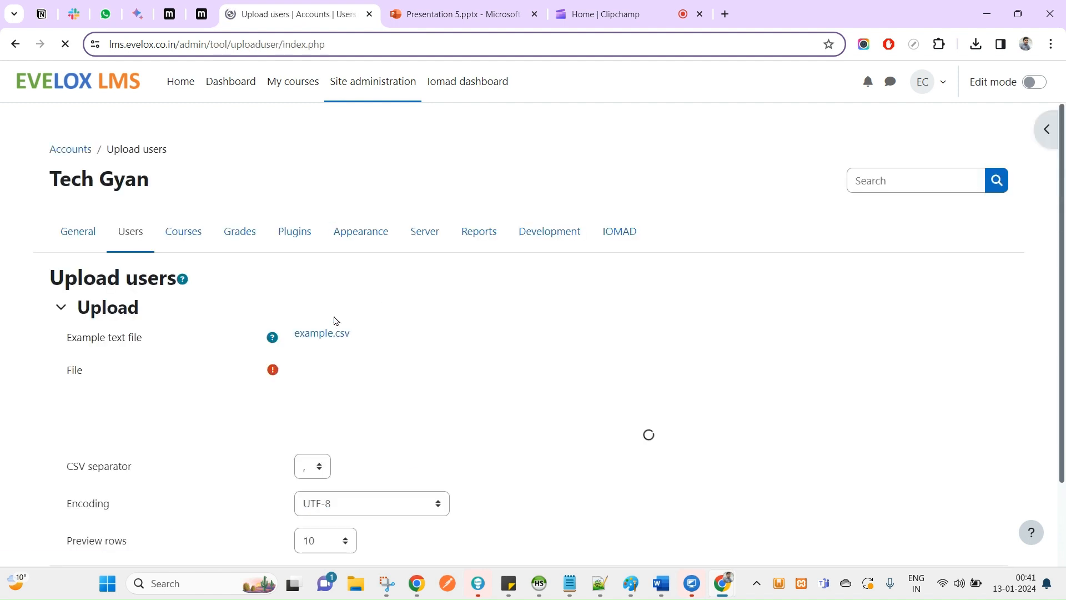
Open the example.csv template from the Upload users form and look over its columns and sample rows
scroll(355, 419, down, 3)
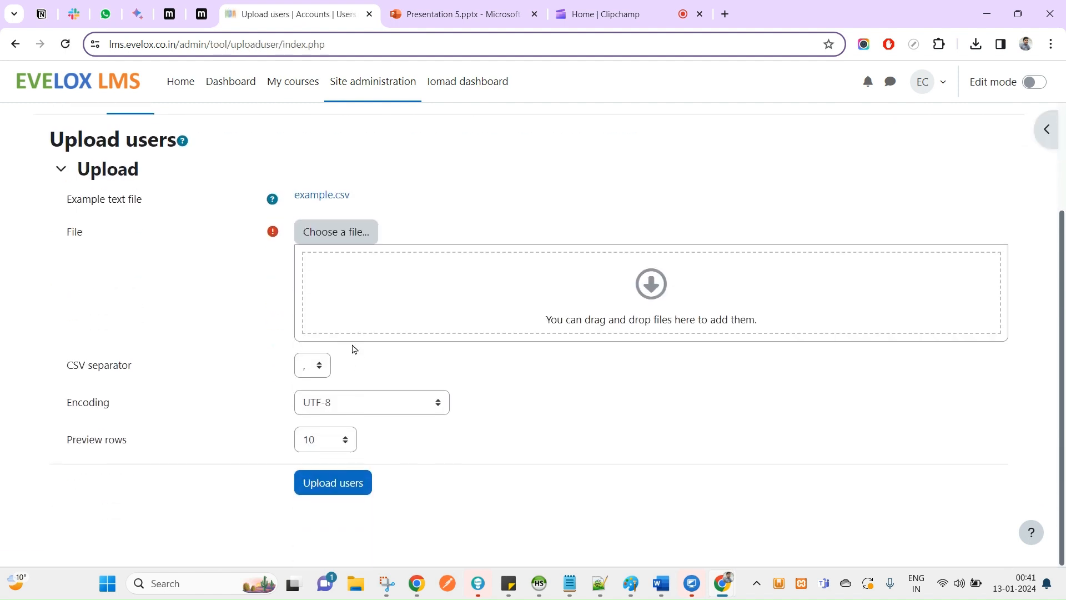
drag(378, 205, 294, 200)
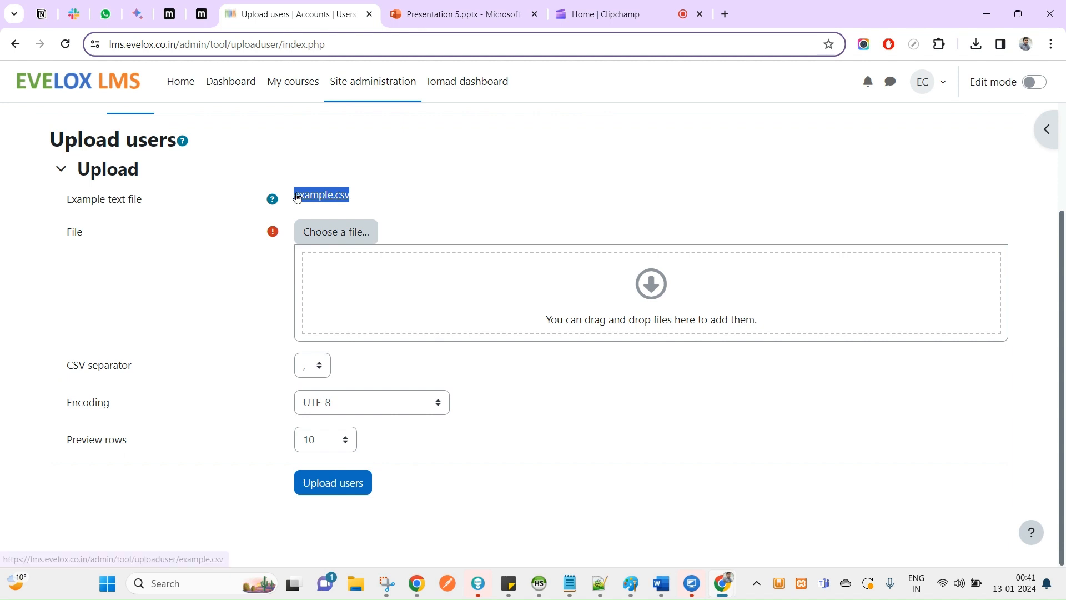
click(316, 197)
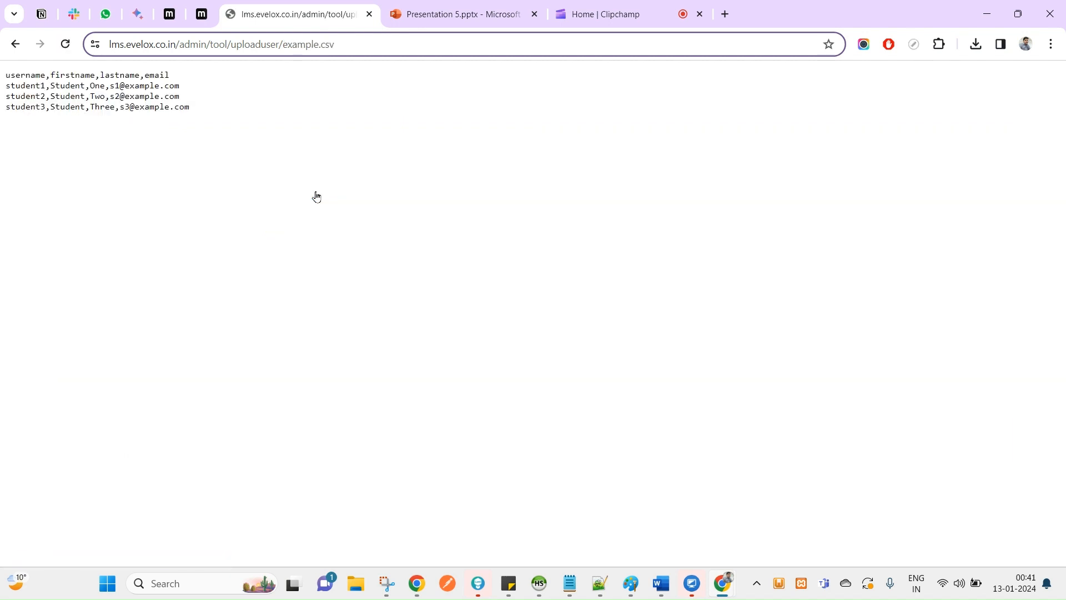
drag(328, 198, 3, 99)
click(280, 173)
Save the template as example in the Downloads folder, as a Microsoft Excel Comma Separated Values File
key(ctrl+s)
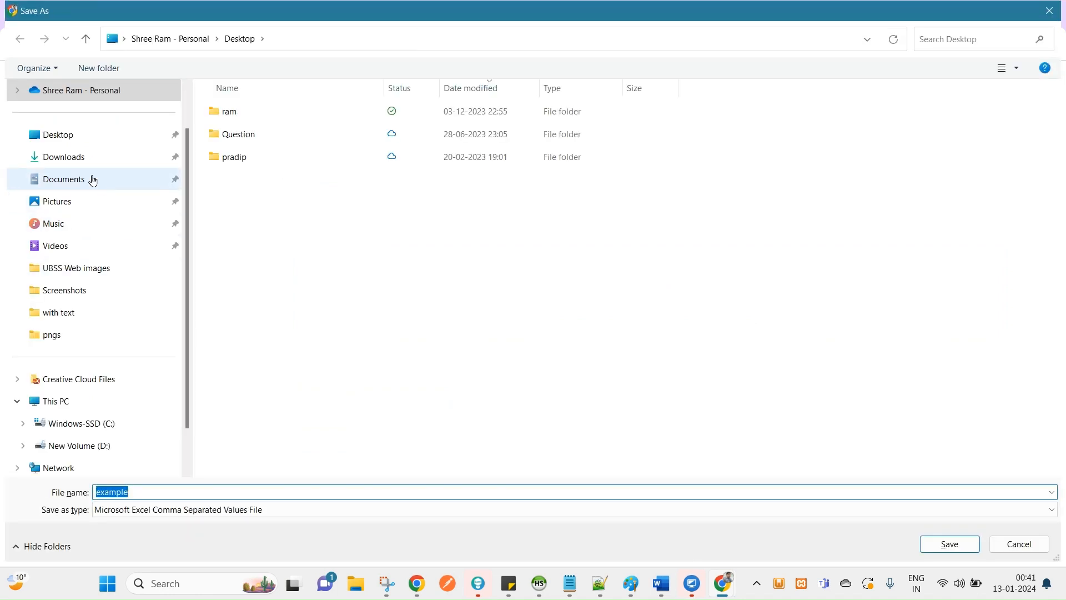
click(71, 157)
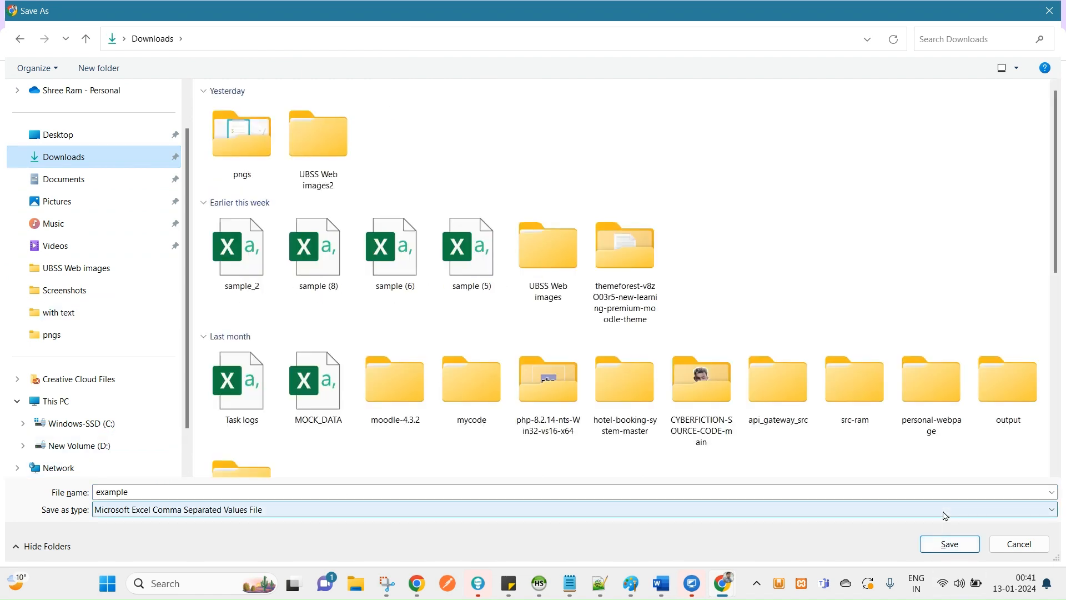
click(869, 514)
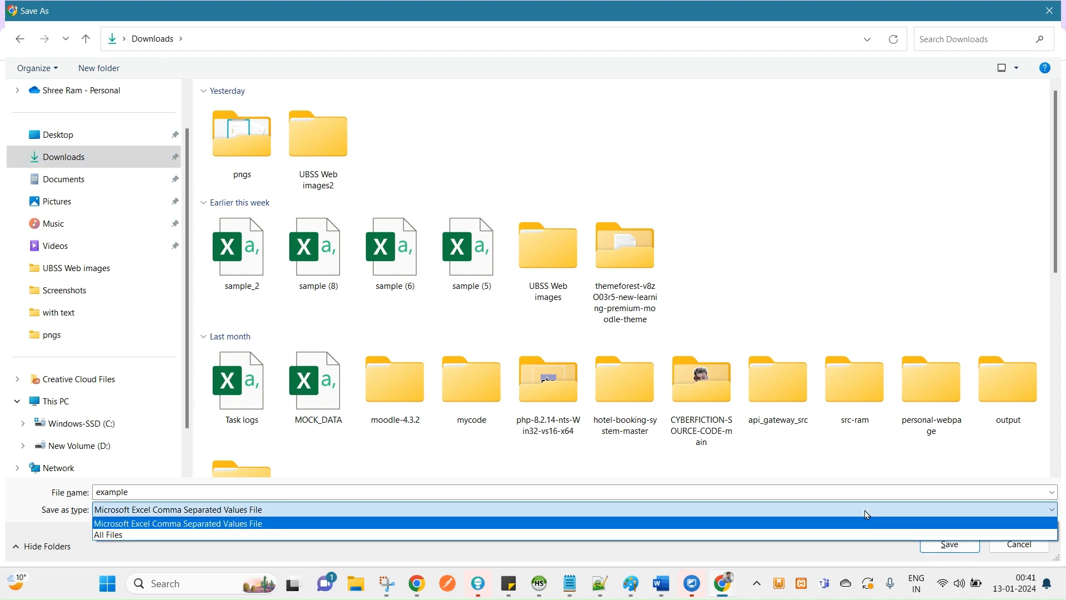
click(869, 514)
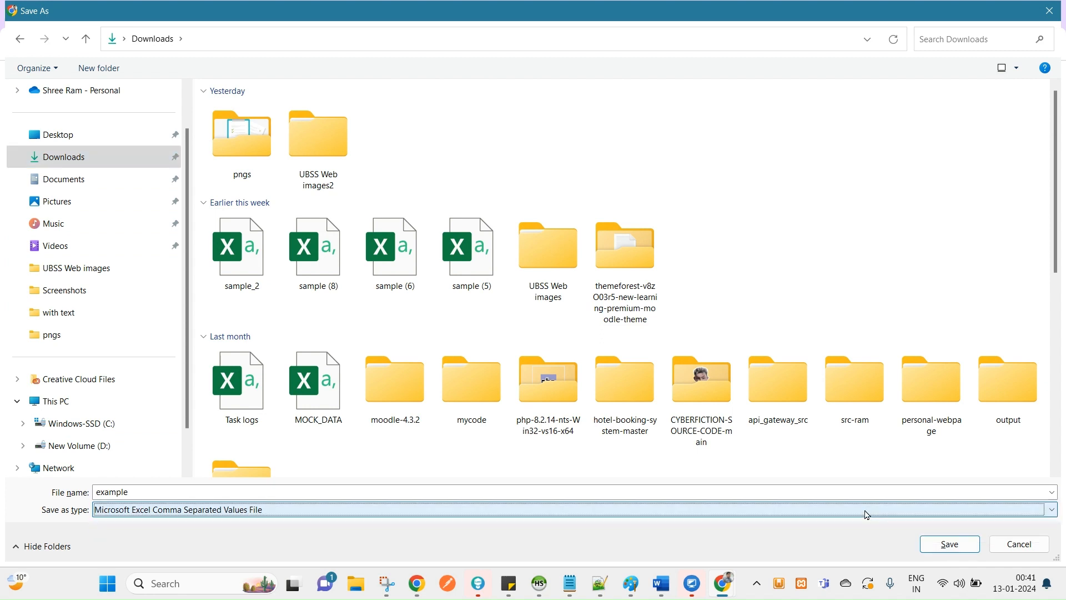
click(944, 544)
click(572, 295)
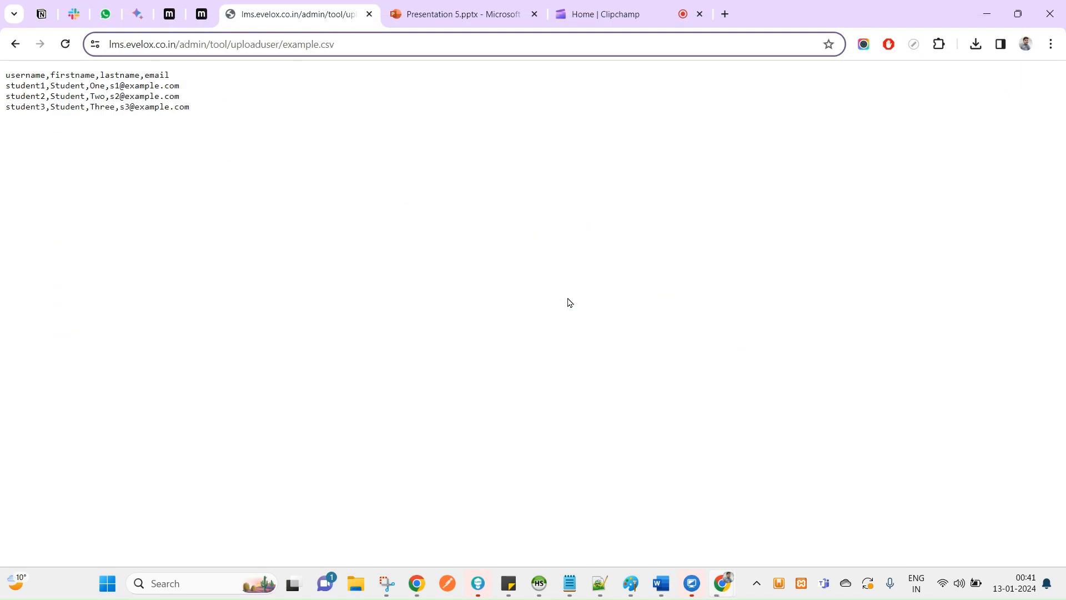
Show the downloaded example file in its Downloads folder
click(974, 47)
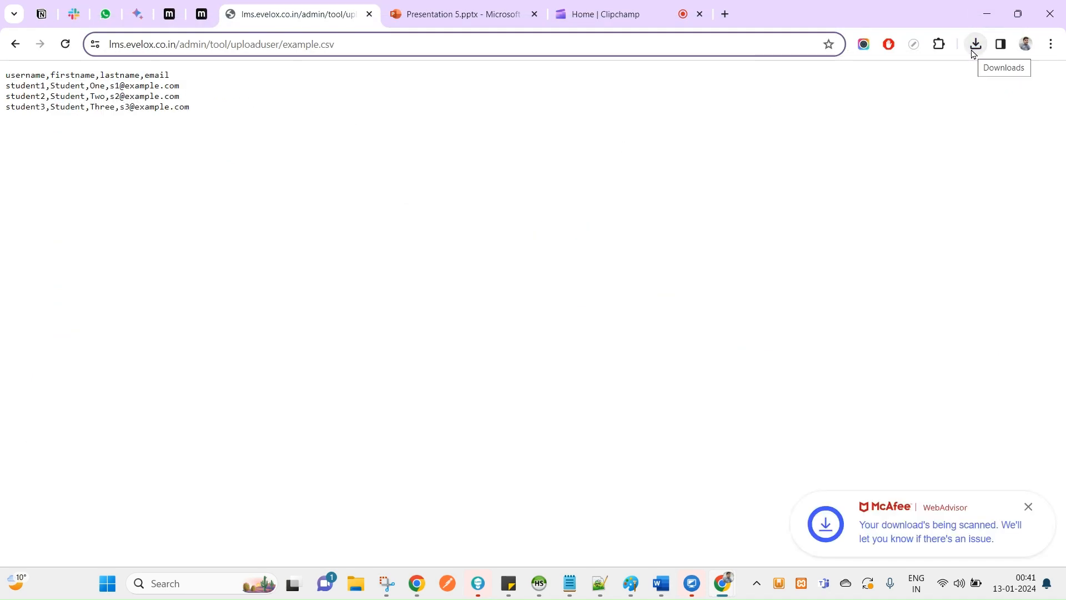
click(975, 47)
click(934, 107)
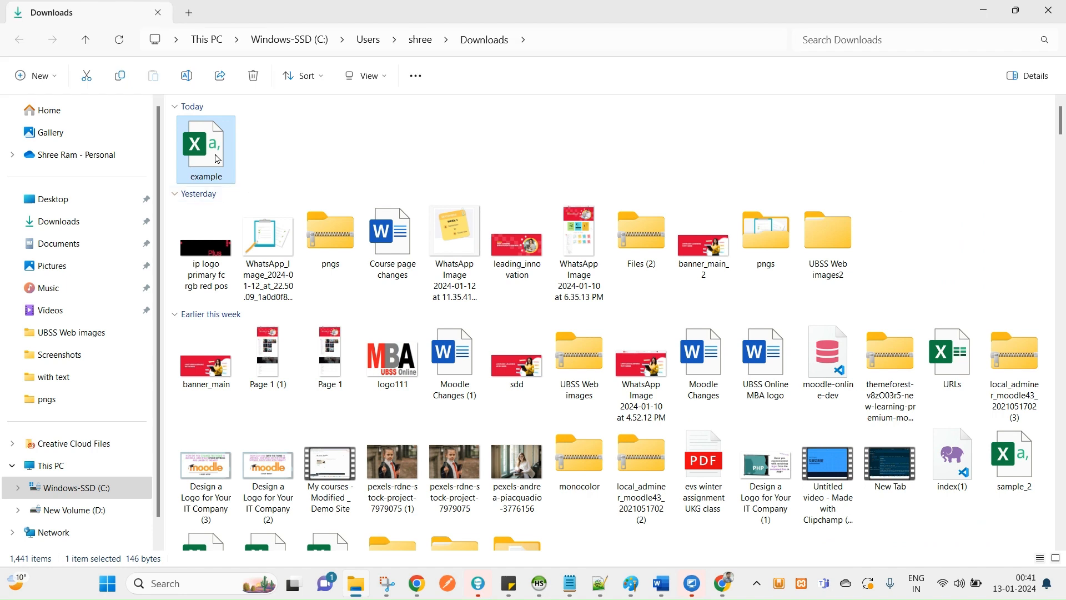
right_click(217, 159)
click(373, 138)
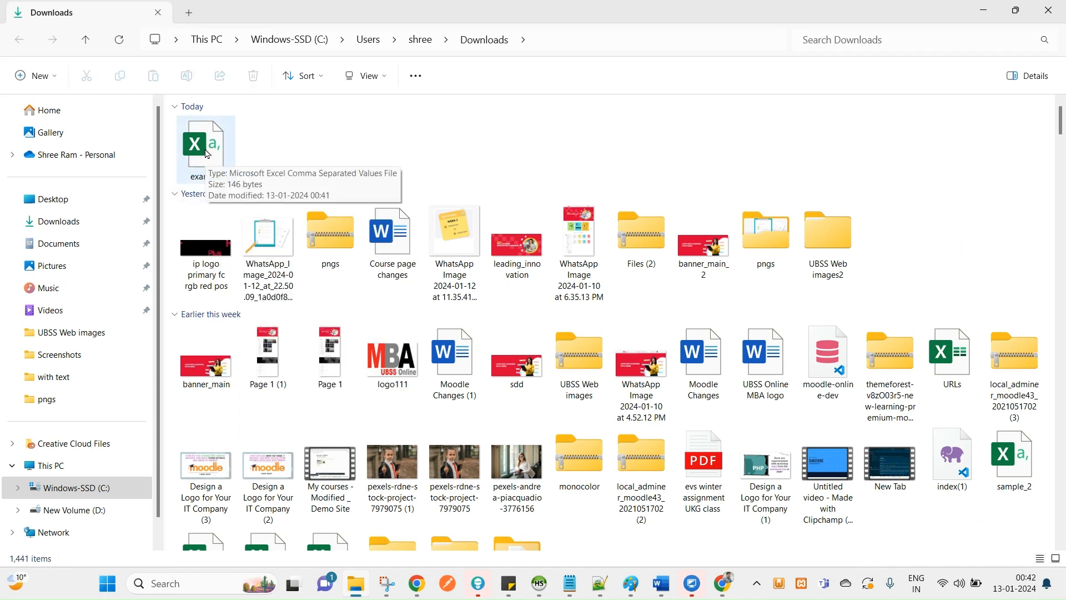
Open the example CSV file from the Downloads folder in Excel
click(208, 155)
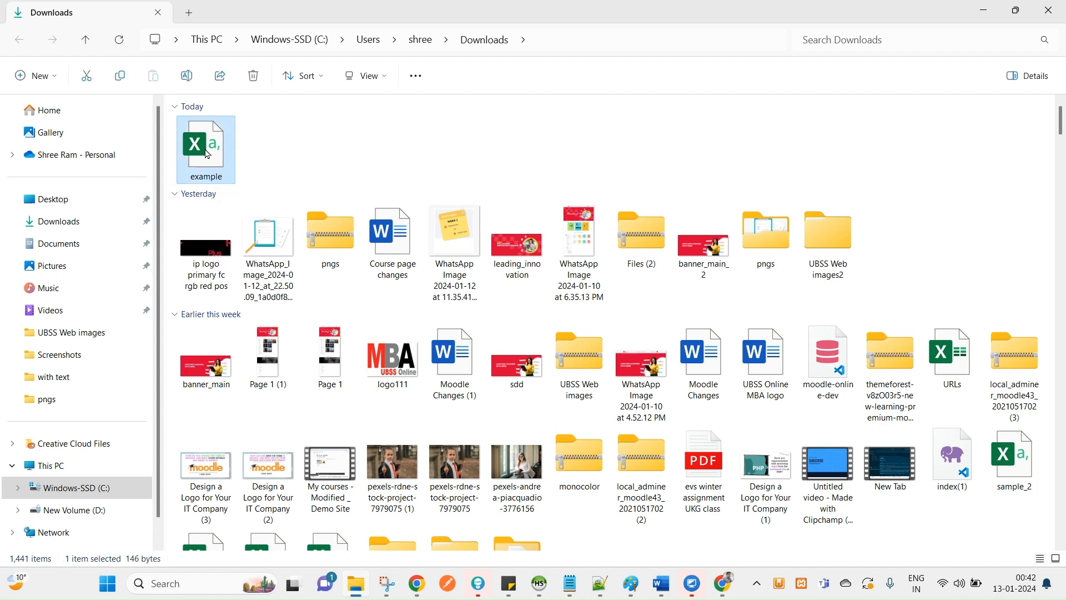
right_click(208, 155)
click(252, 197)
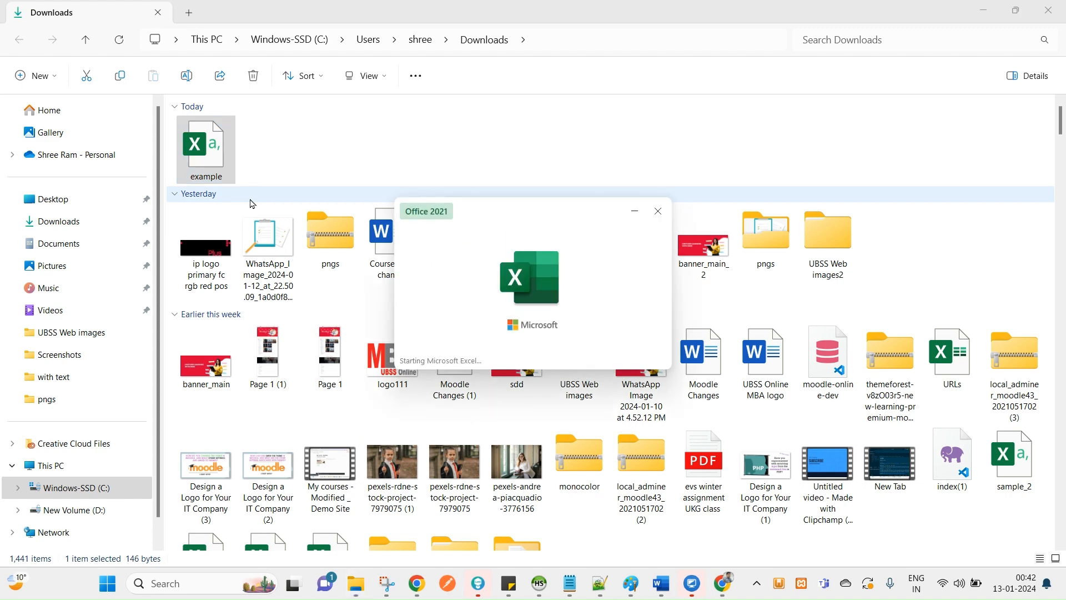
Enlarge the sheet to 250% and examine the username header and its sample entries in column A
ctrl+scroll(132, 292, up, 5)
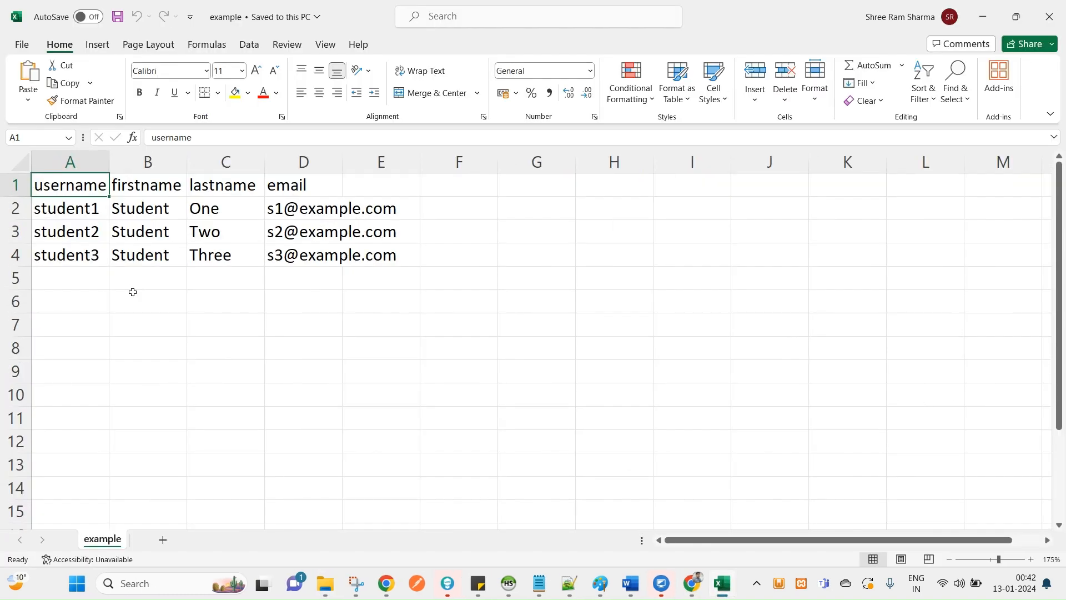
ctrl+scroll(164, 324, up, 5)
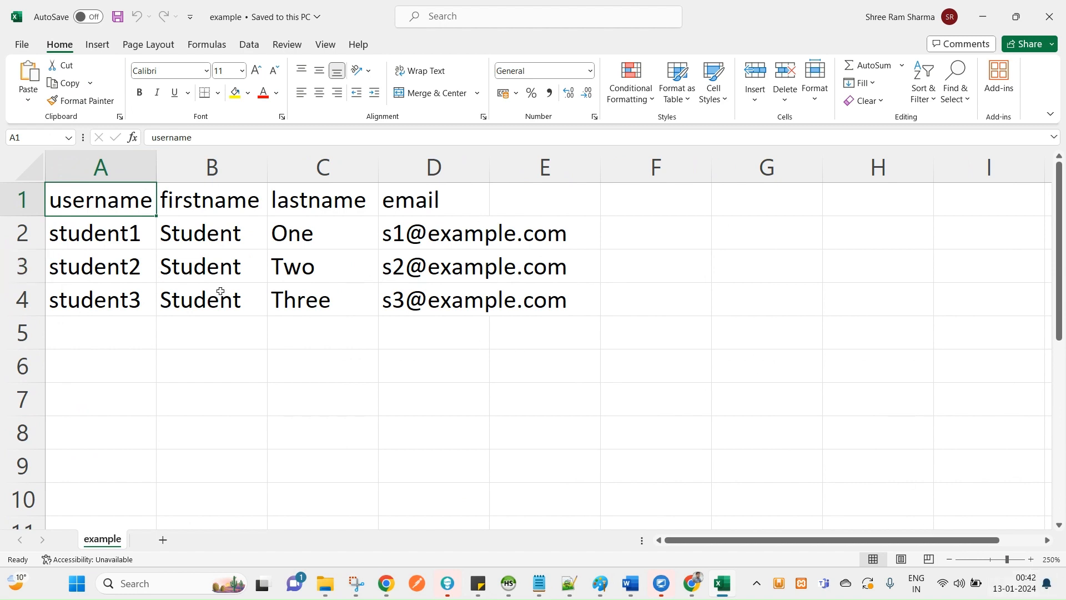
click(124, 332)
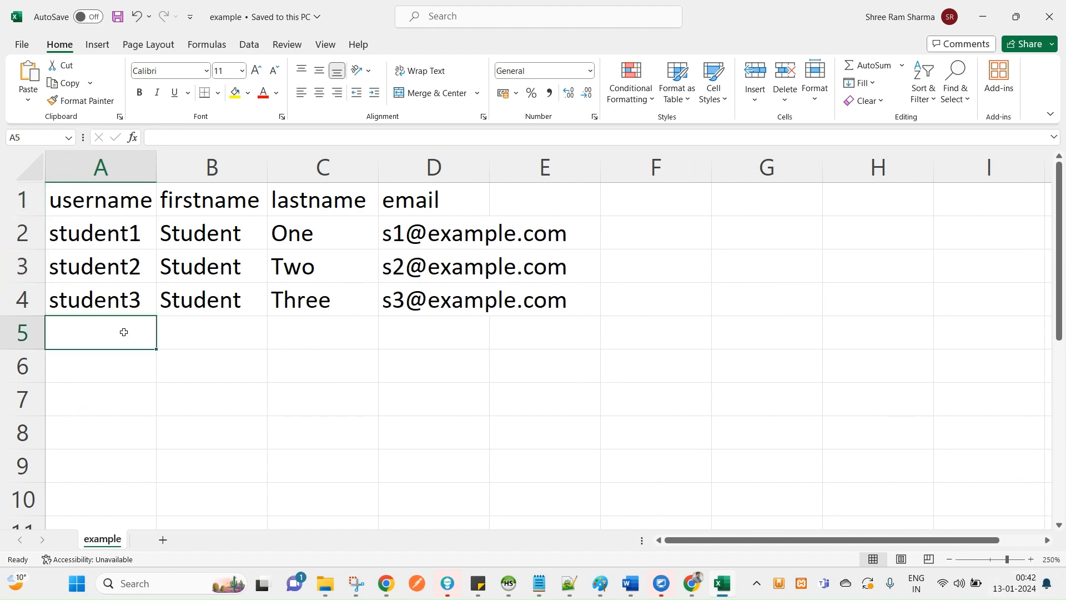
click(121, 203)
drag(105, 305, 106, 225)
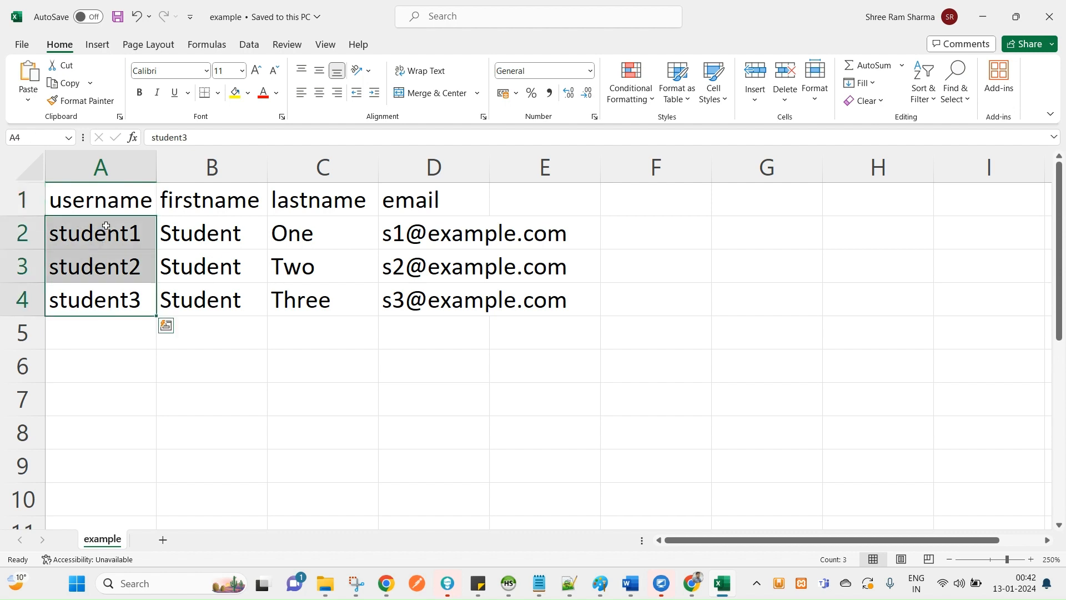
click(100, 193)
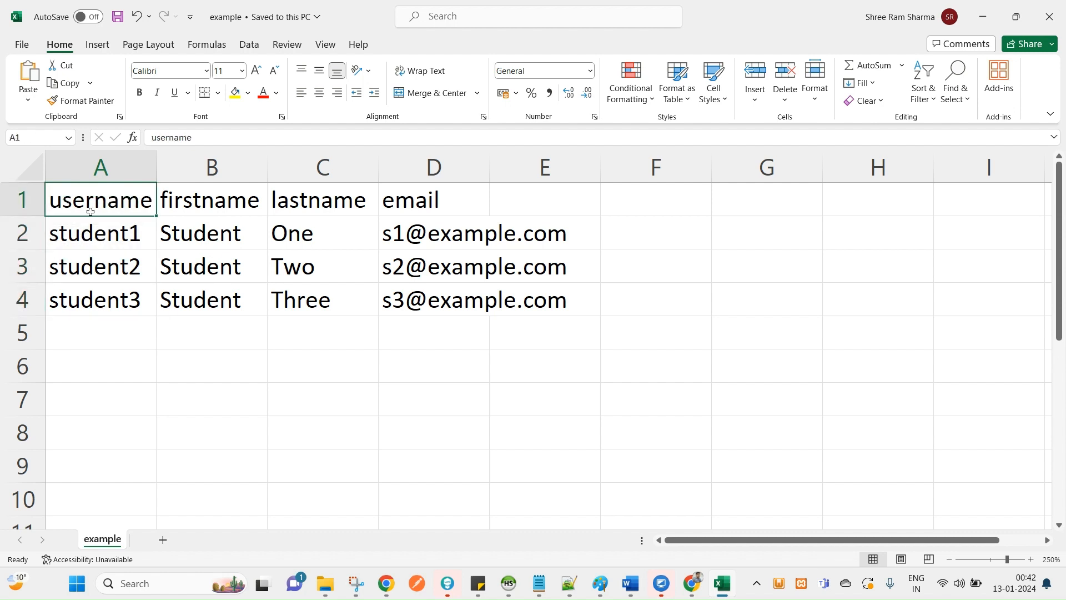
Change the first student's username in cell A2 to demo01
click(105, 230)
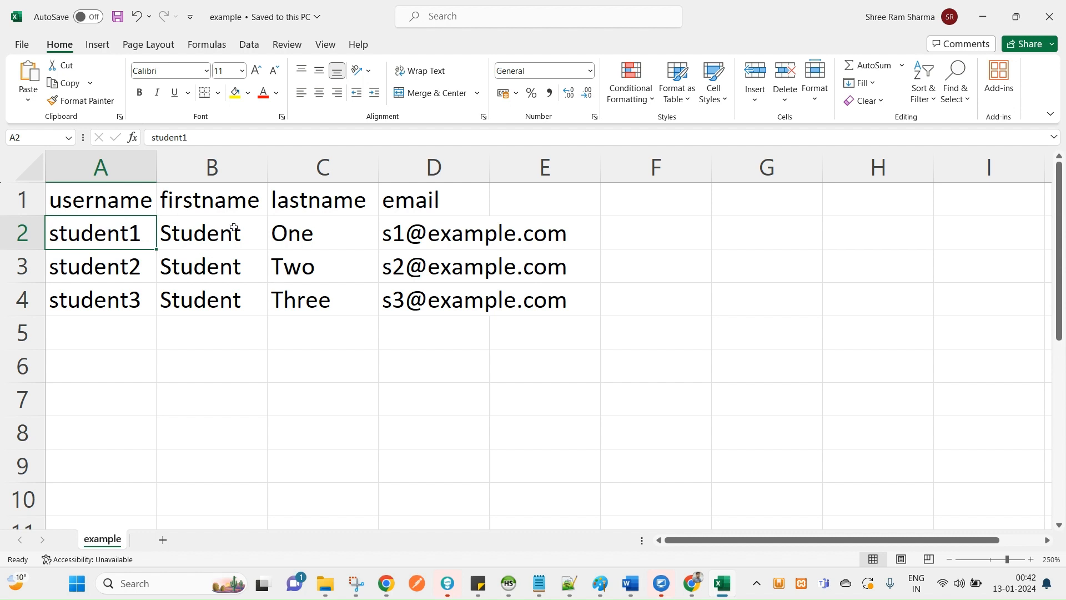
double_click(96, 238)
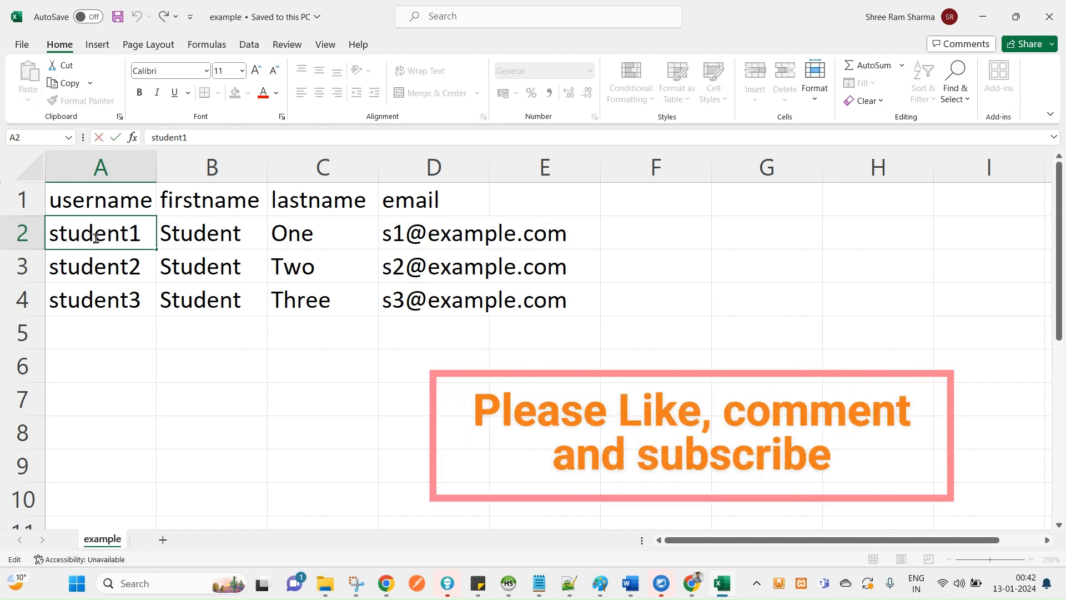
key(shift+Right)
key(shift+Right)
key(shift+Right)
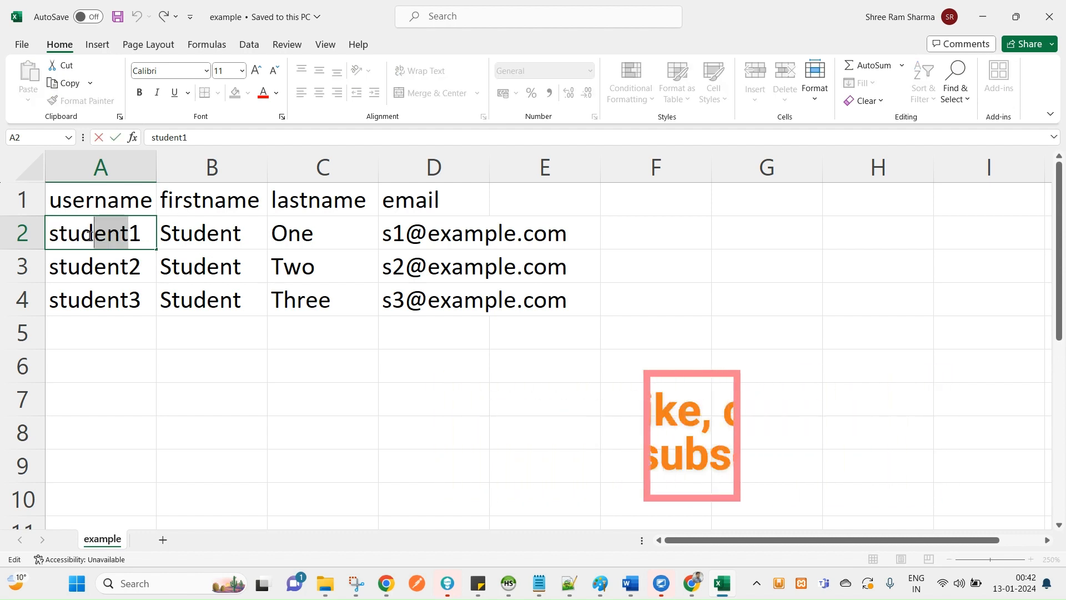
key(shift+Home)
text(demo)
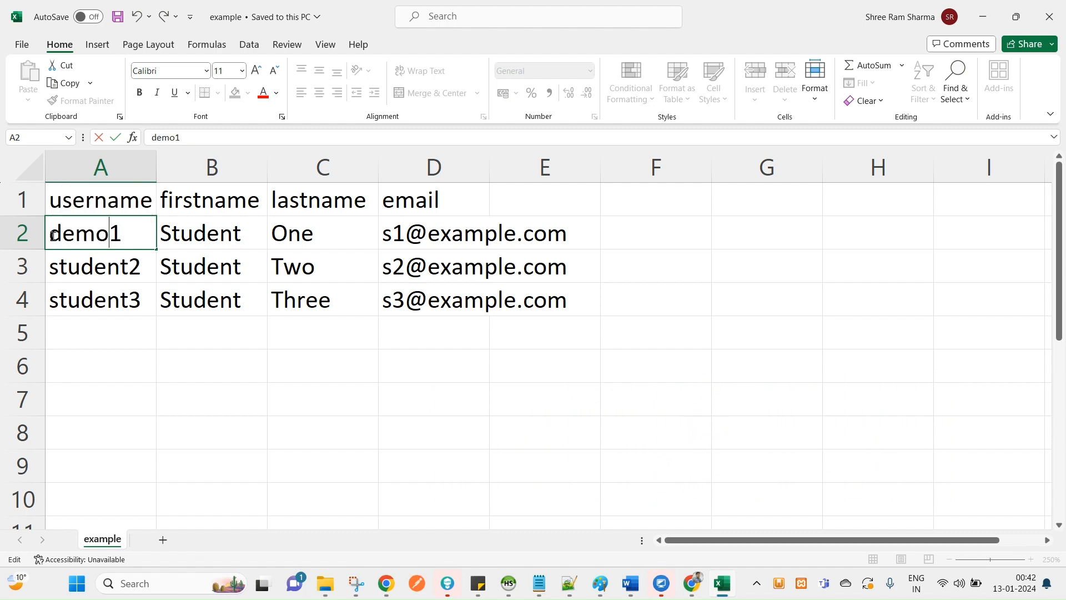
text(0)
key(Return)
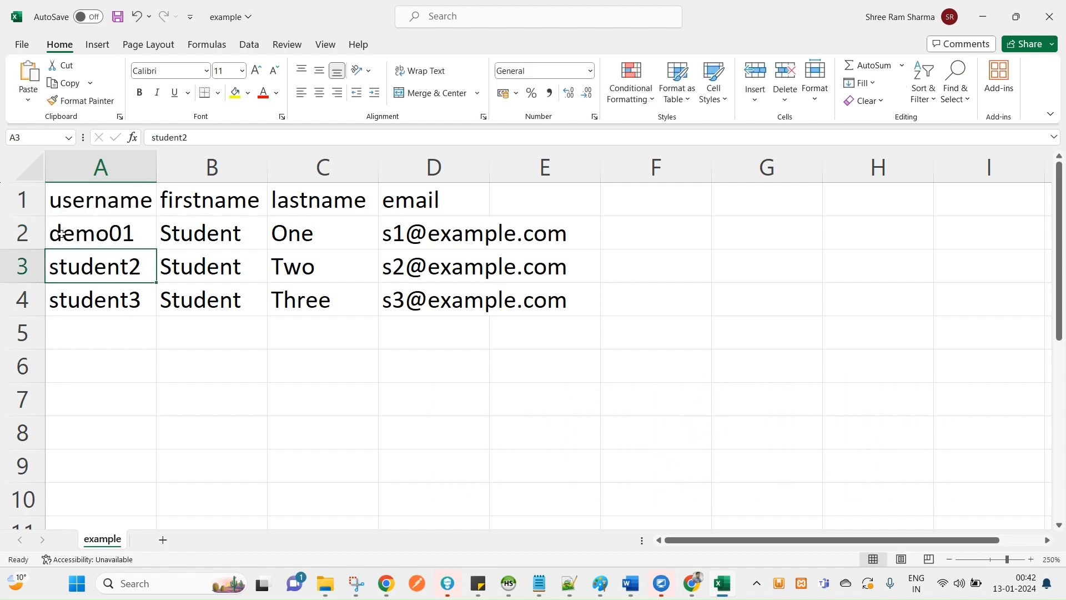
Copy the username from A2 to A3, change it to demo02, and fill the series down to demo03 in A4
click(61, 235)
key(ctrl+c)
click(111, 267)
key(ctrl+v)
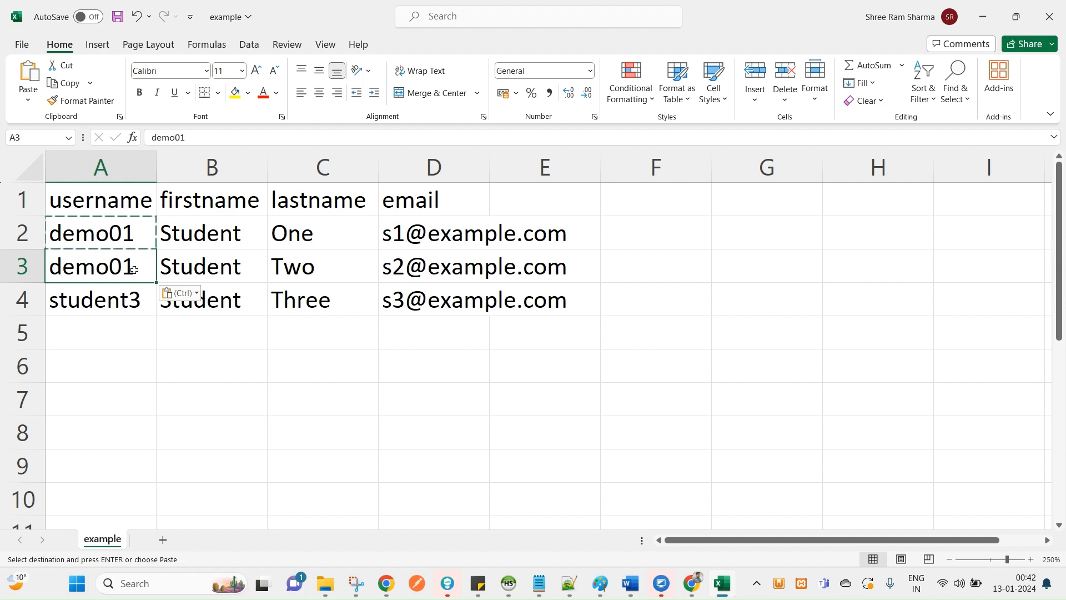
double_click(133, 270)
drag(135, 270, 123, 270)
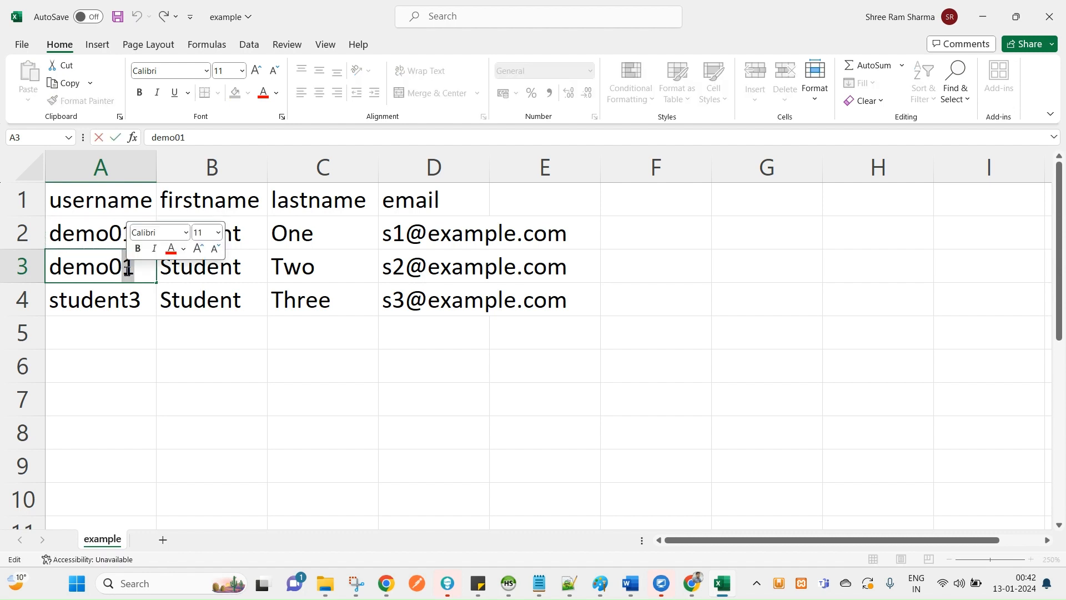
text(2)
click(118, 324)
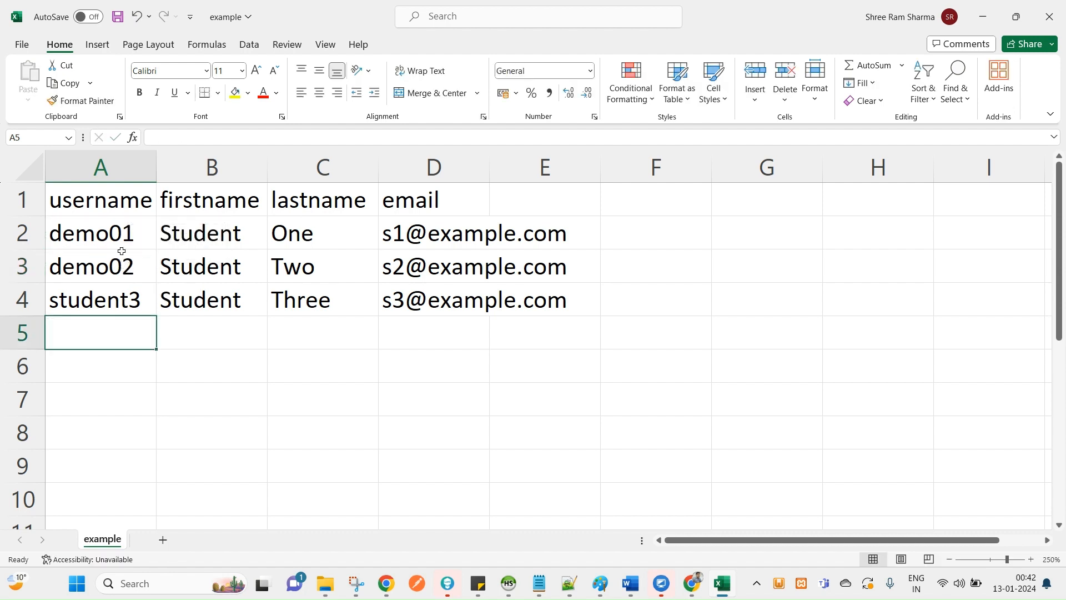
drag(121, 233, 151, 304)
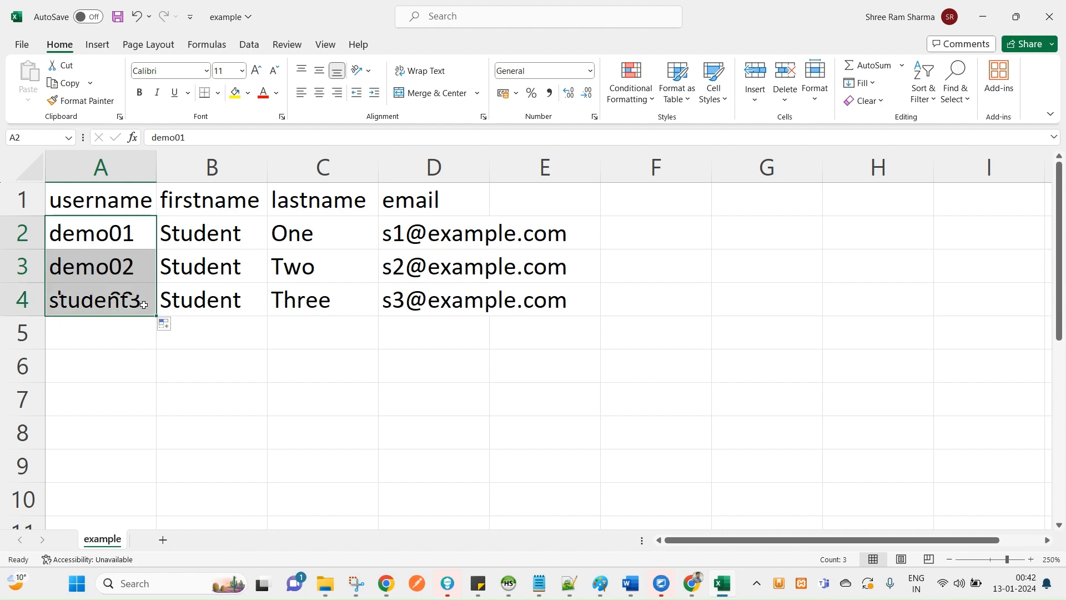
Replace the part before the @ in cell D2's email with demo01 and fit column D's width to its contents
click(110, 225)
drag(192, 137, 110, 137)
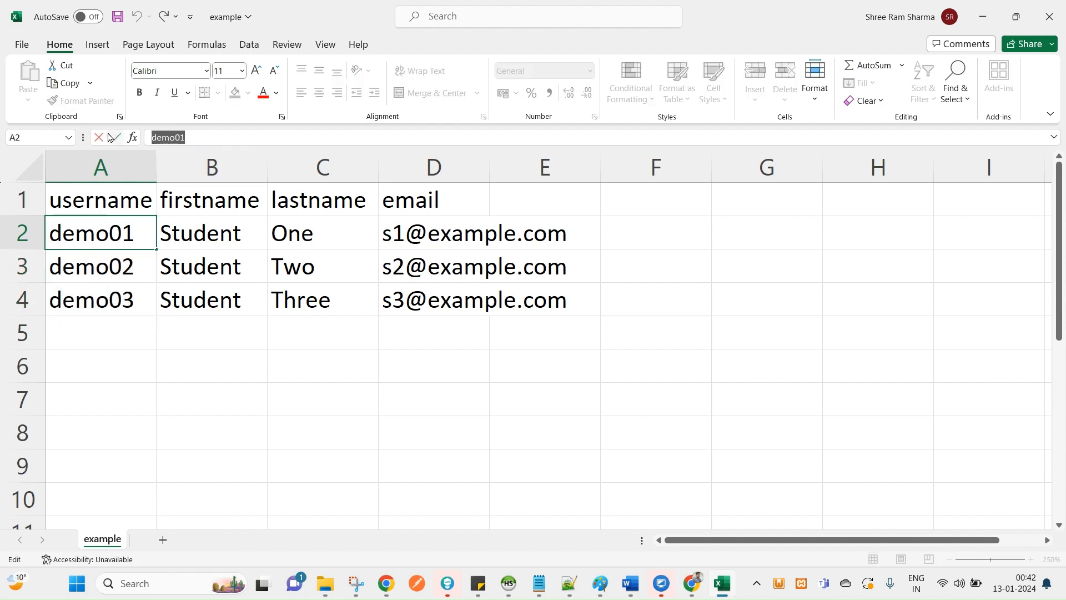
double_click(398, 233)
double_click(399, 233)
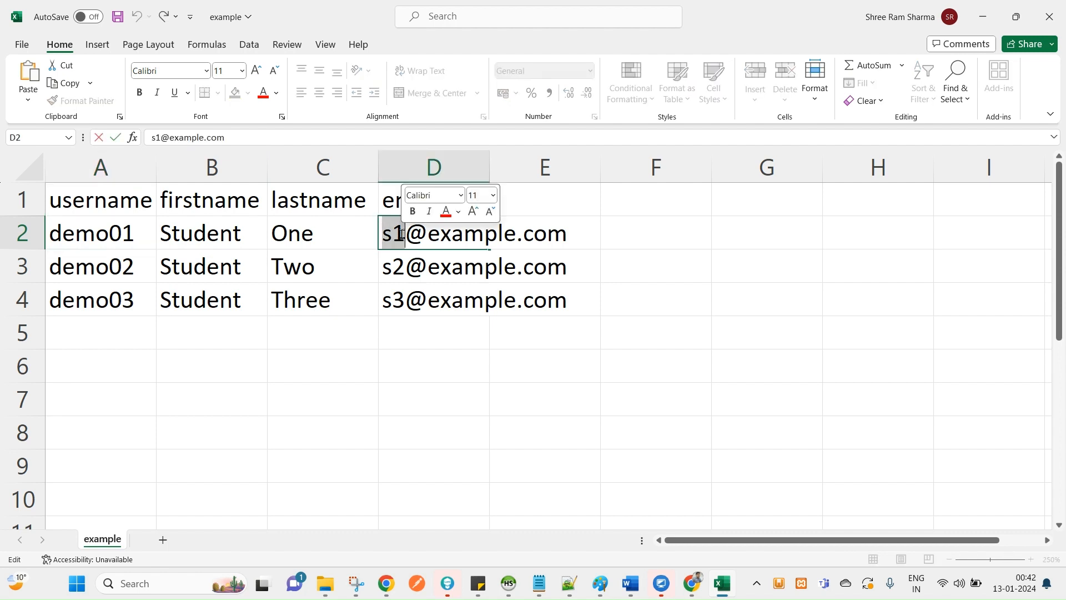
key(ctrl+v)
click(488, 161)
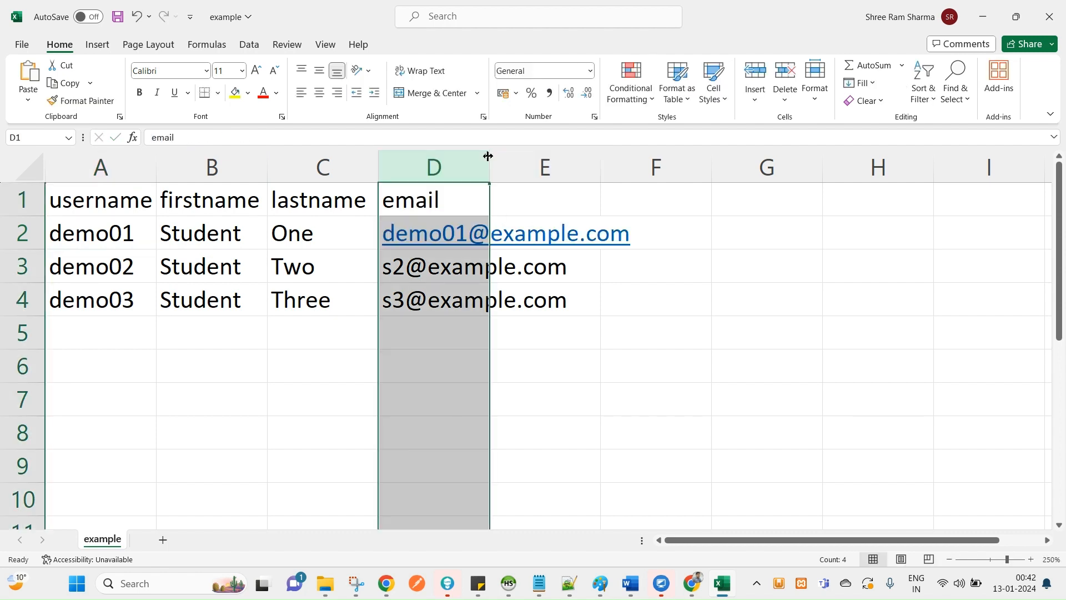
double_click(488, 161)
click(649, 227)
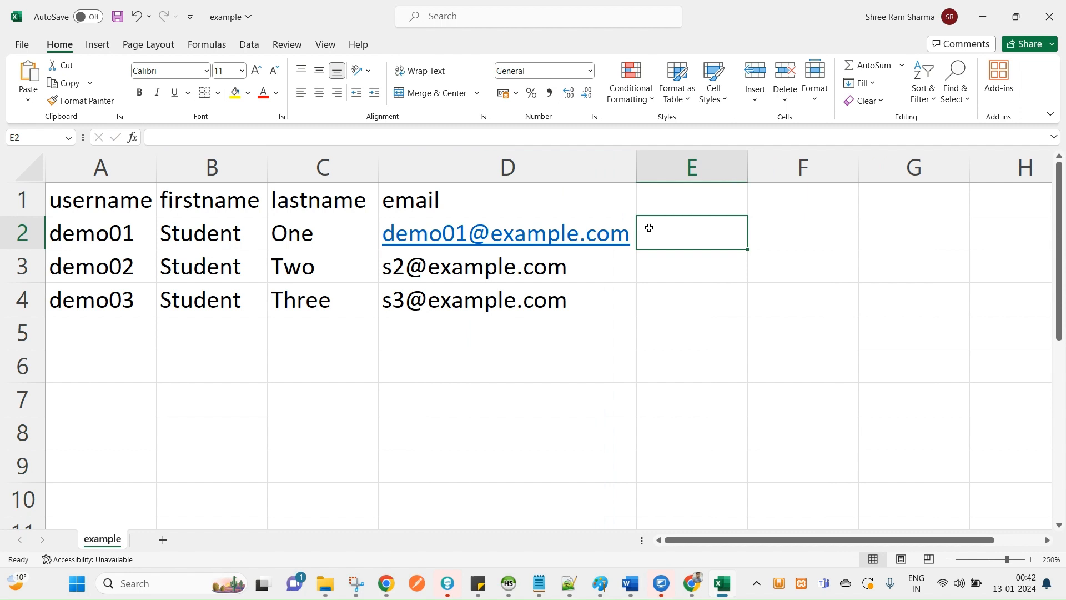
Replace the domain of the first student's email in cell D2 with yopmail.com
key(Left)
drag(249, 138, 195, 138)
text(yopm)
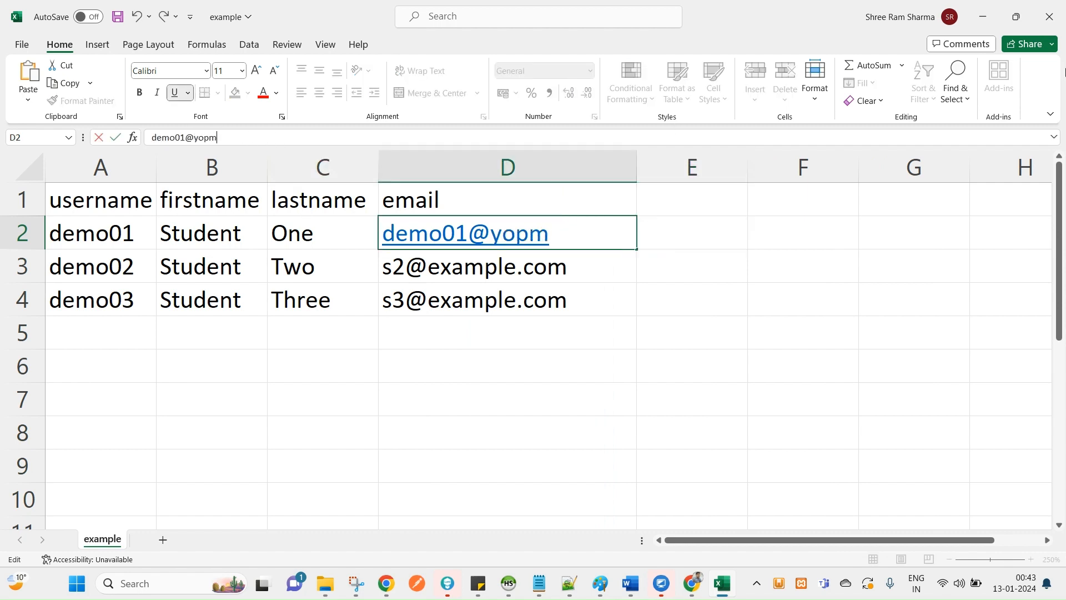
text(ail.com)
key(Tab)
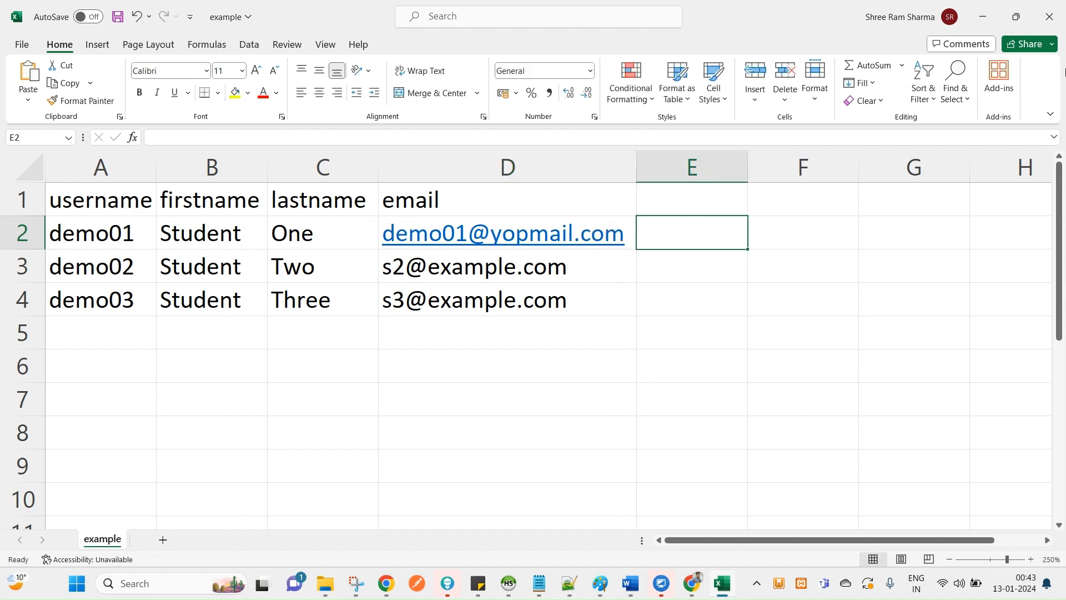
Fill the first student's email from D2 down to D4, replacing the sample addresses
click(149, 271)
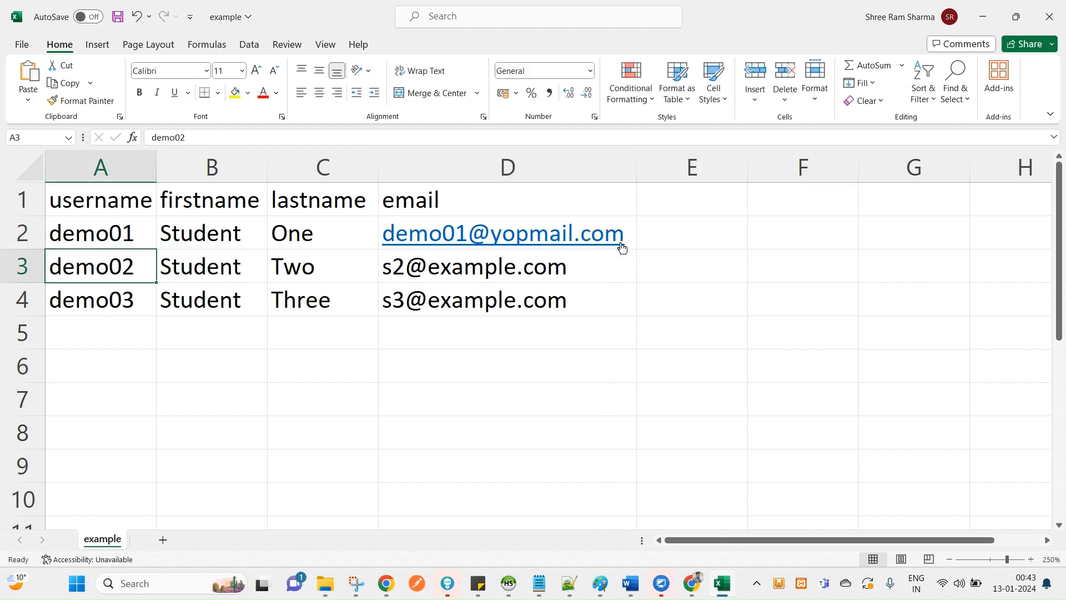
click(671, 227)
key(Left)
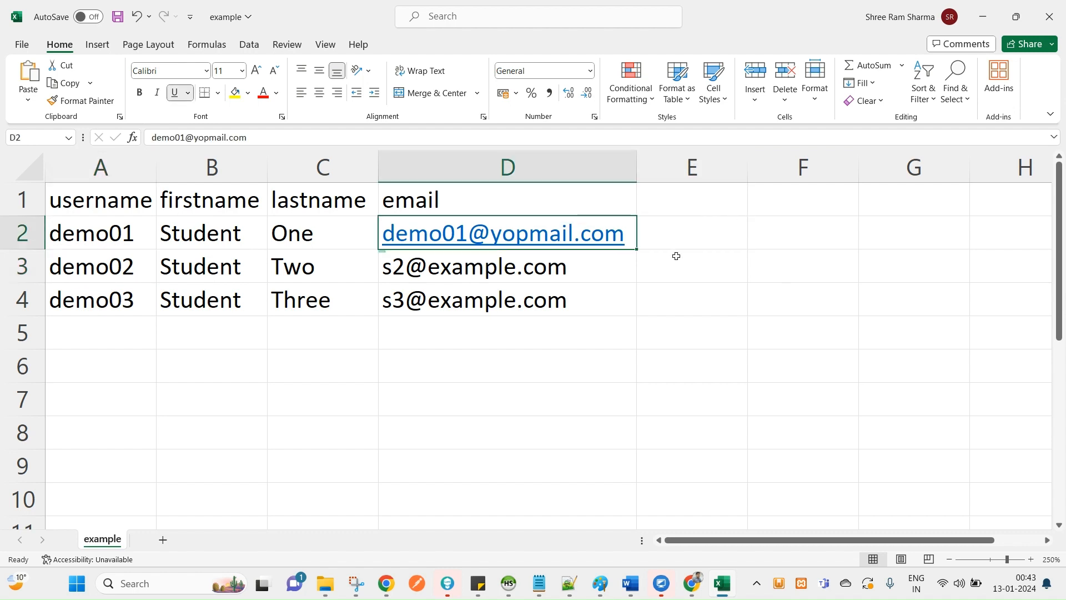
drag(635, 254, 614, 313)
Change the part before the @ to demo02 in D3 and demo03 in D4, and save the file
click(653, 264)
key(Left)
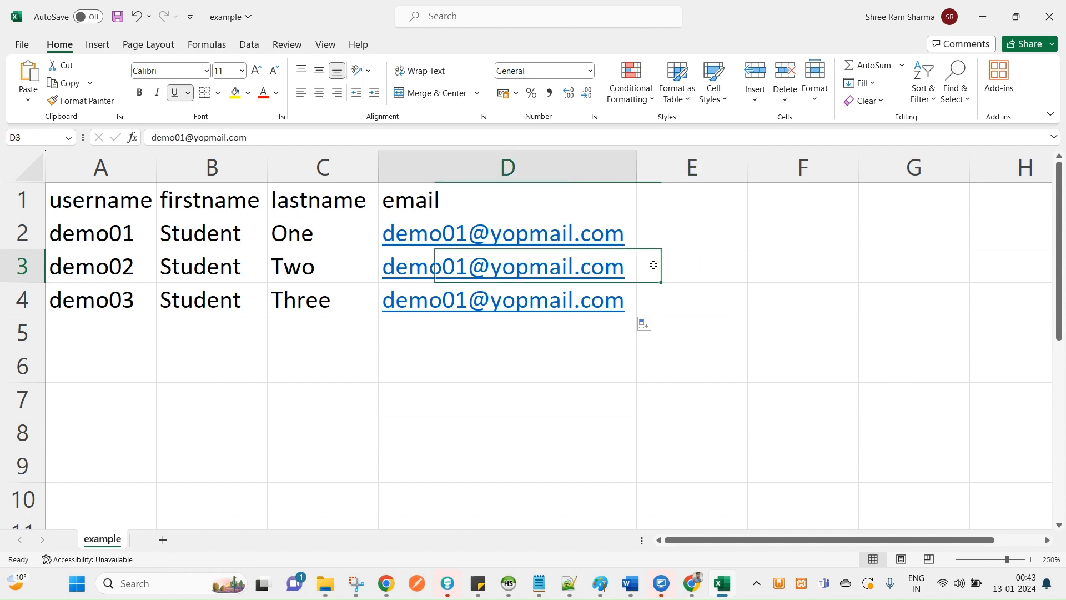
click(185, 137)
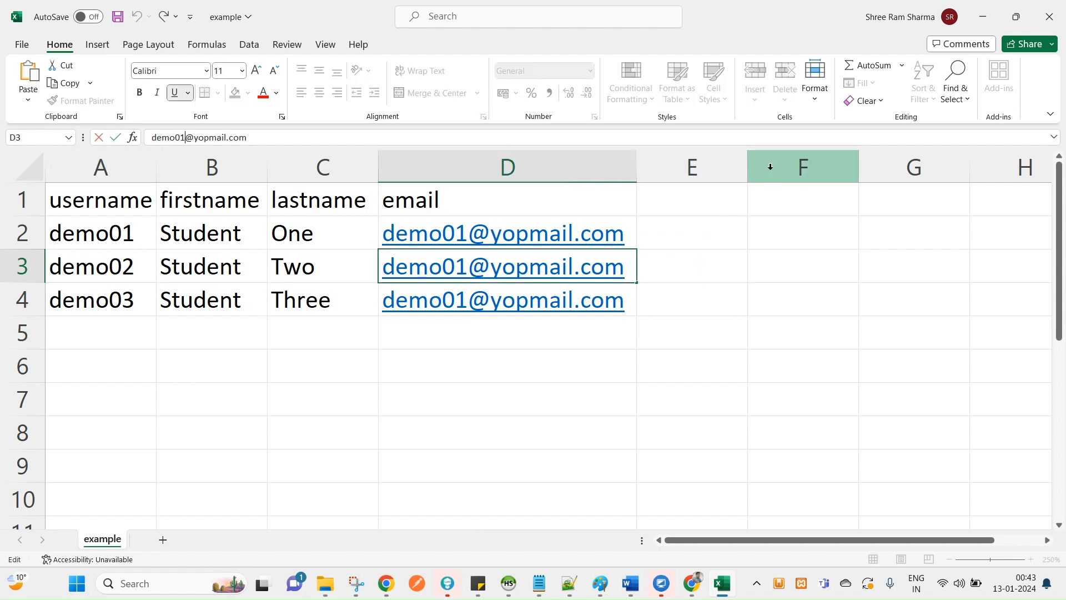
text(2)
key(Return)
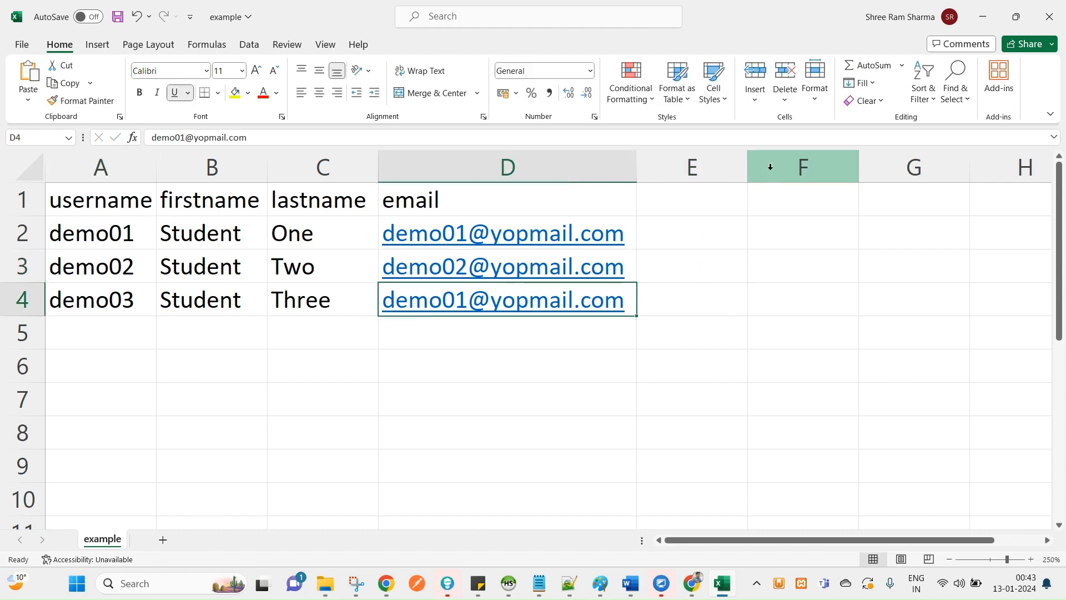
drag(180, 137, 185, 138)
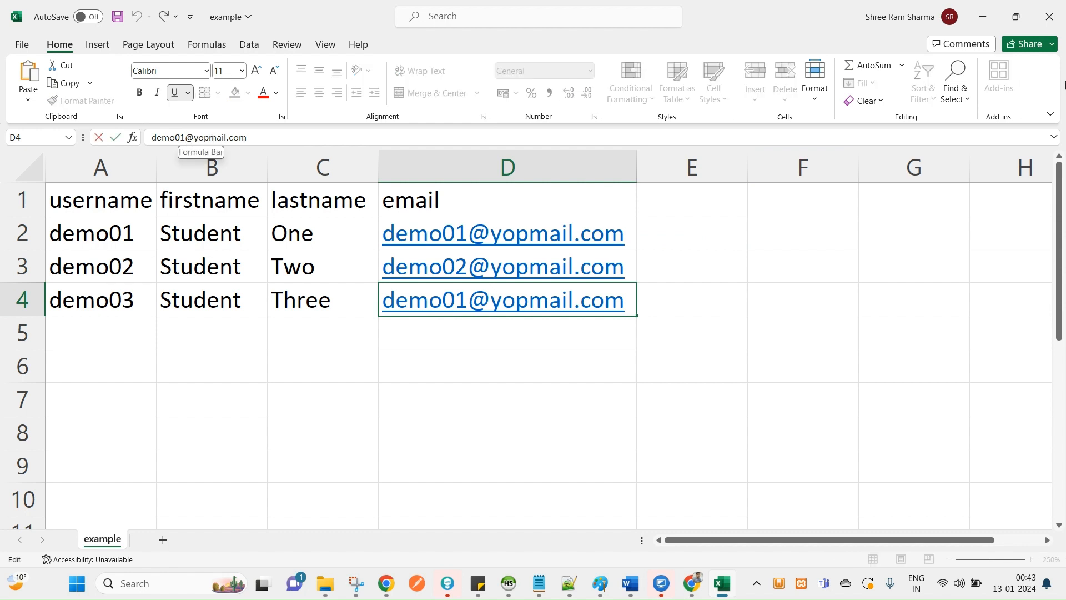
text(3)
key(Return)
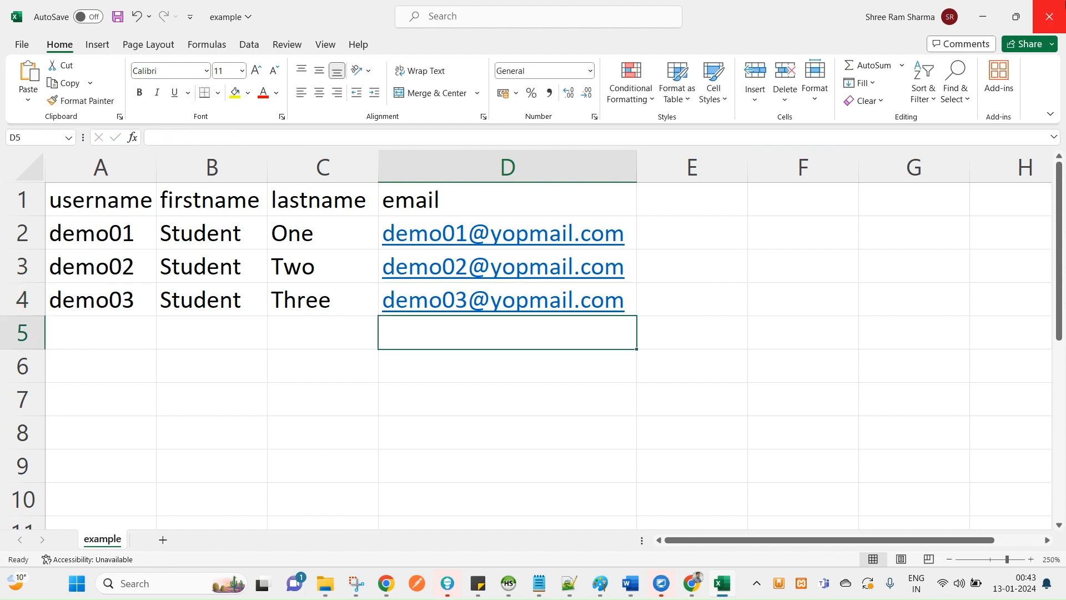
click(248, 354)
key(ctrl+s)
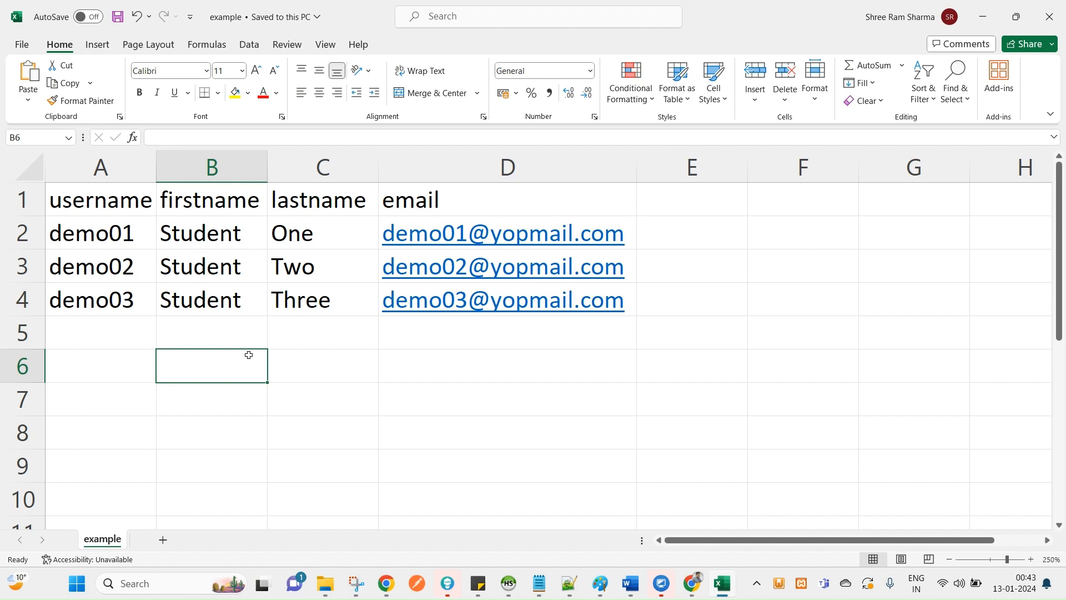
Add a course1 header in cell E1 and save the file
ctrl+scroll(270, 407, down, 3)
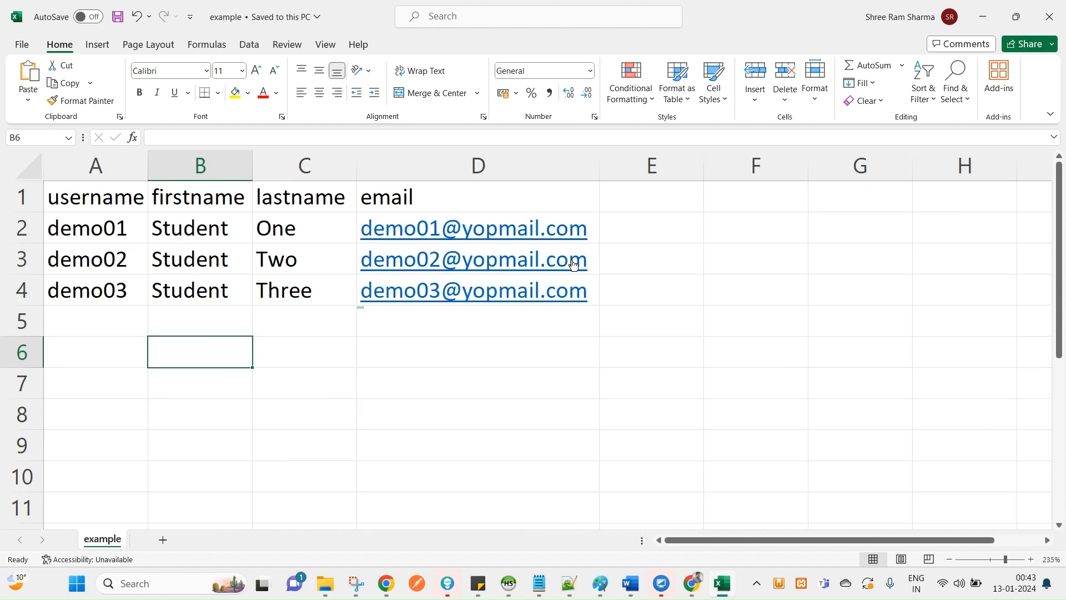
click(657, 198)
text(course)
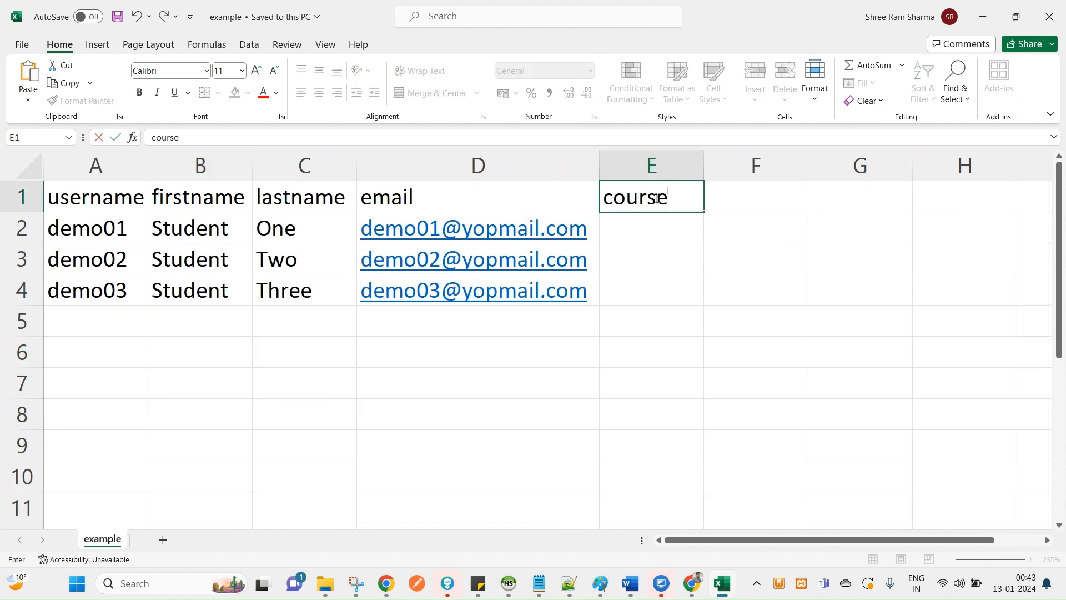
text(1)
key(Return)
click(657, 198)
key(Return)
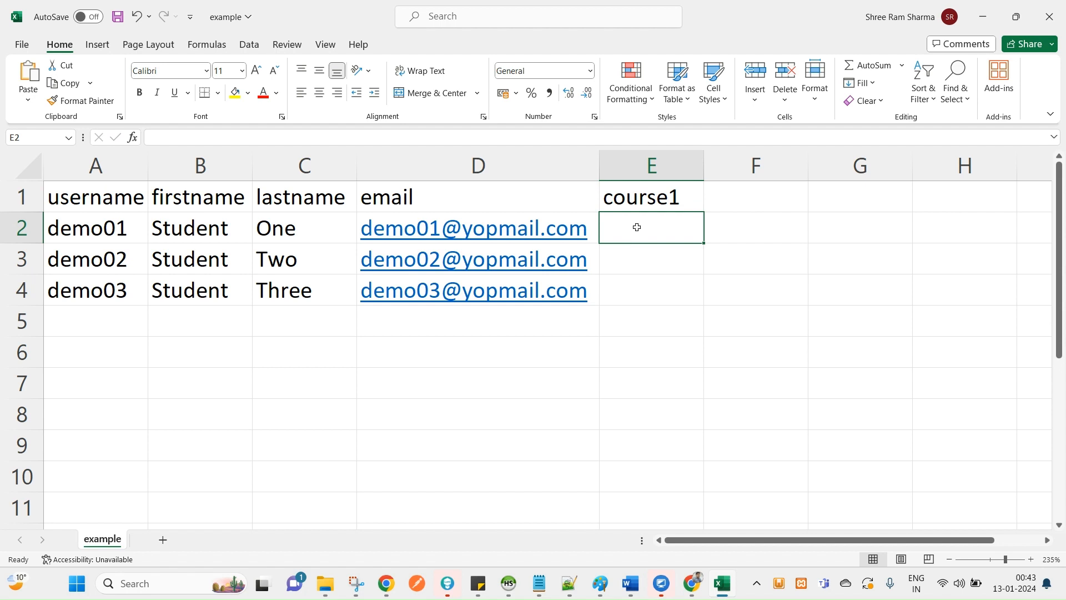
key(ctrl+s)
Switch to the LMS in Chrome, return to the Upload users page, and open the dashboard in a new tab
mouse_move(387, 583)
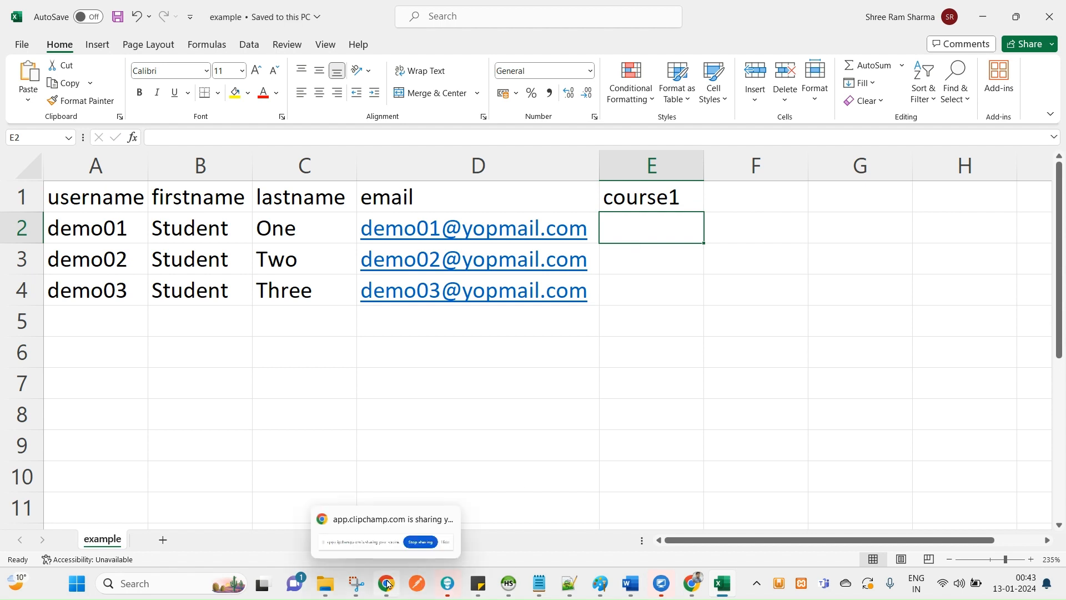
mouse_move(691, 583)
click(616, 514)
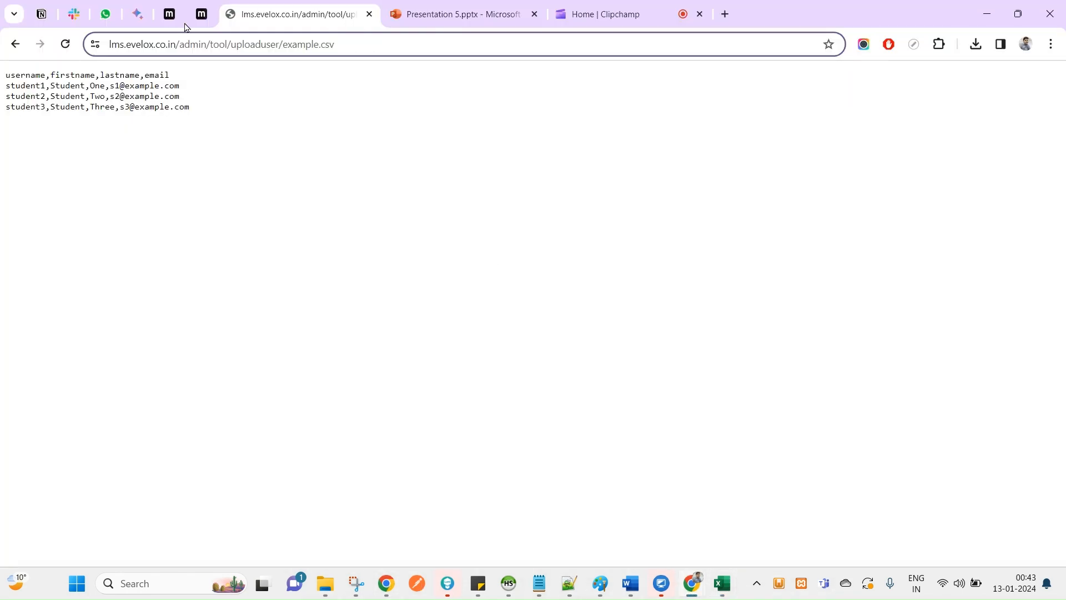
click(15, 44)
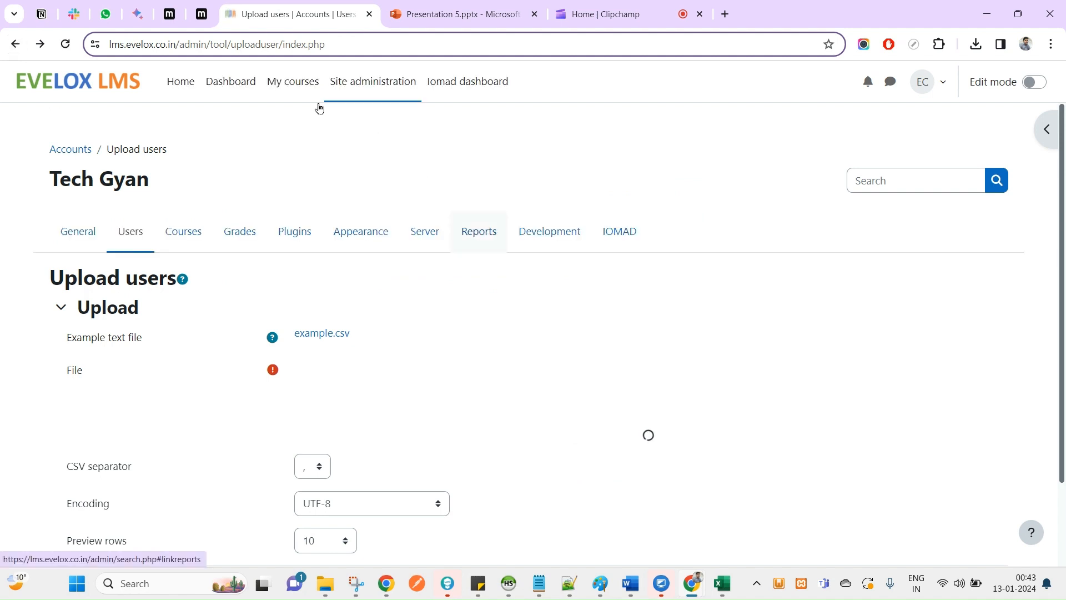
middle_click(130, 92)
click(435, 5)
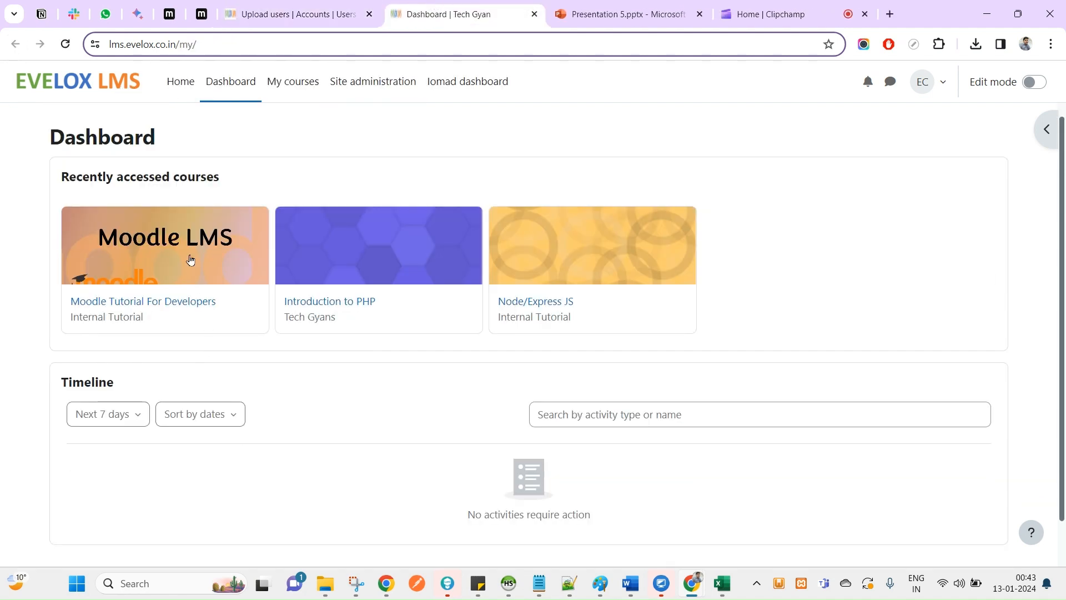
Open the settings of the Moodle Tutorial For Developers course and copy its course short name
click(190, 260)
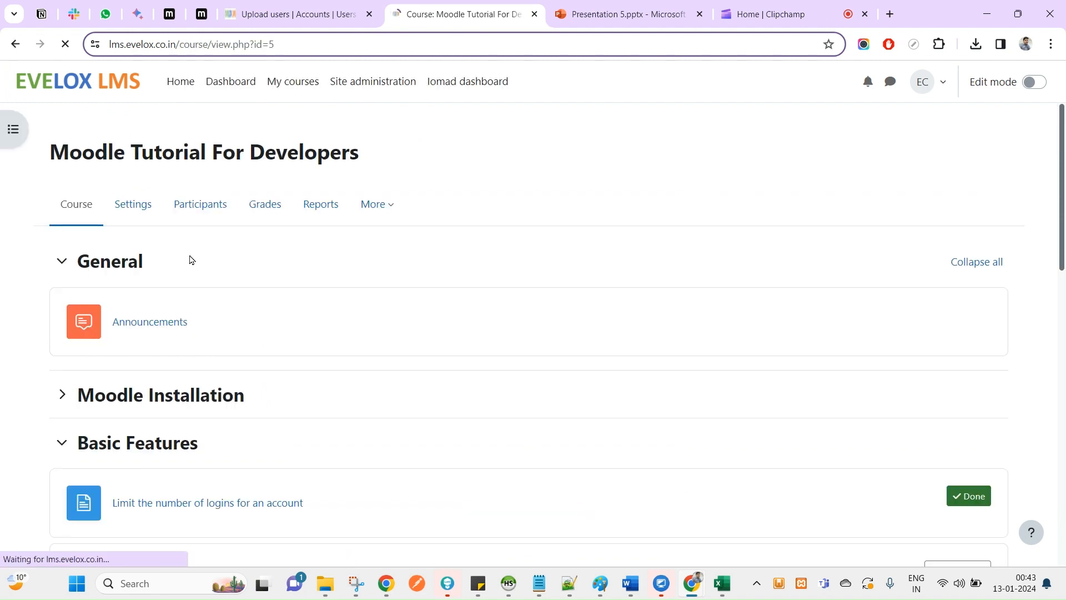
click(136, 206)
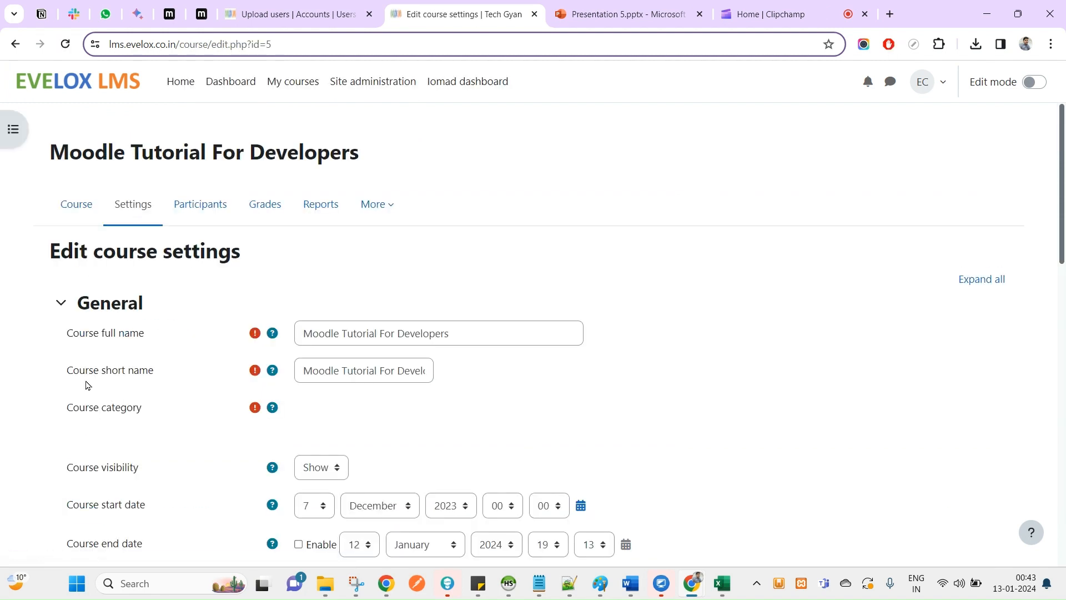
drag(67, 371, 158, 373)
drag(311, 372, 431, 370)
key(ctrl+c)
Switch to Excel, paste the course short name into E2, and fit column E's width to it
key(alt+Tab)
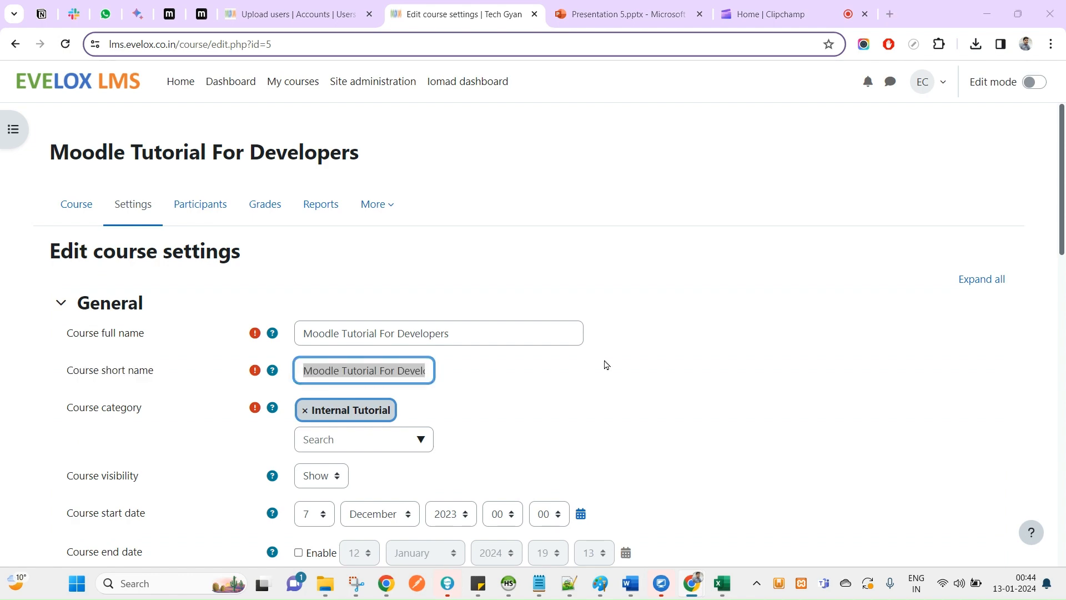
double_click(637, 233)
key(ctrl+v)
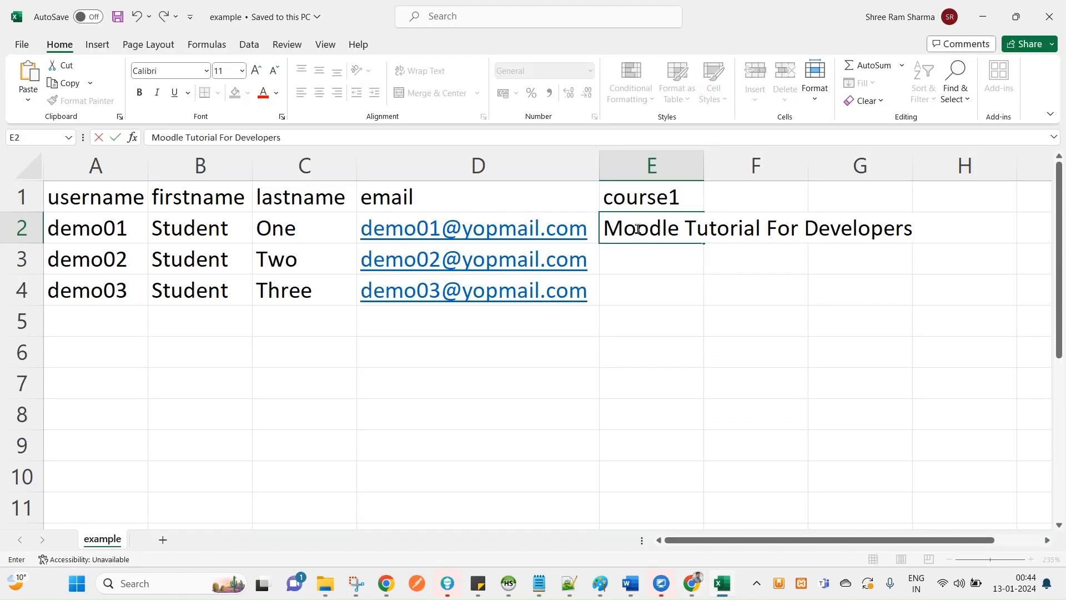
click(701, 160)
Switch to the course settings in Chrome and compare the course short name with the course full name
key(alt+Tab)
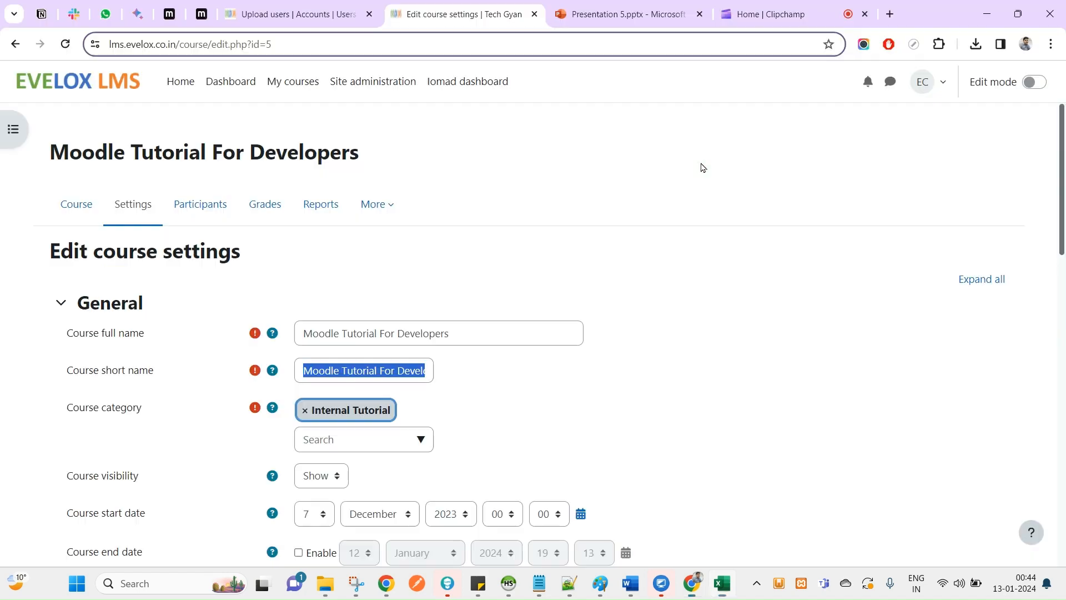
click(147, 409)
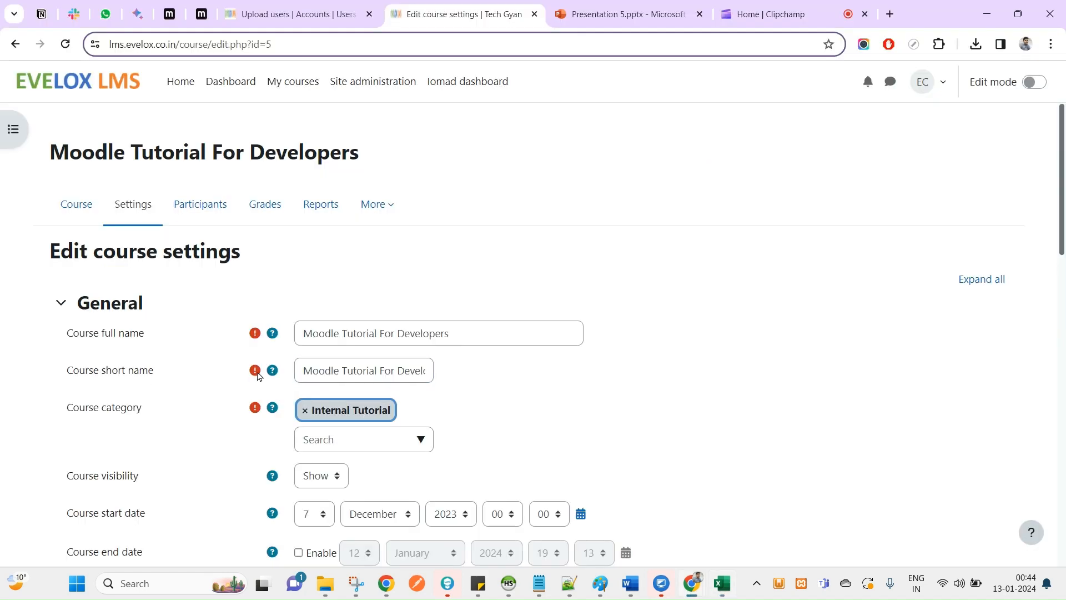
mouse_move(255, 373)
double_click(335, 371)
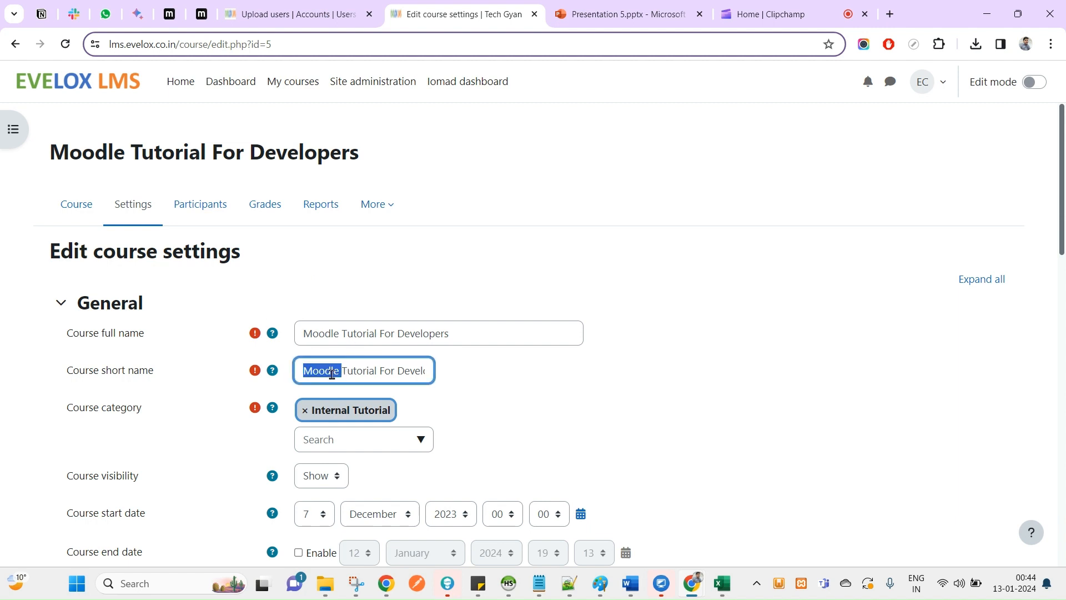
drag(336, 371, 469, 369)
click(474, 341)
triple_click(473, 341)
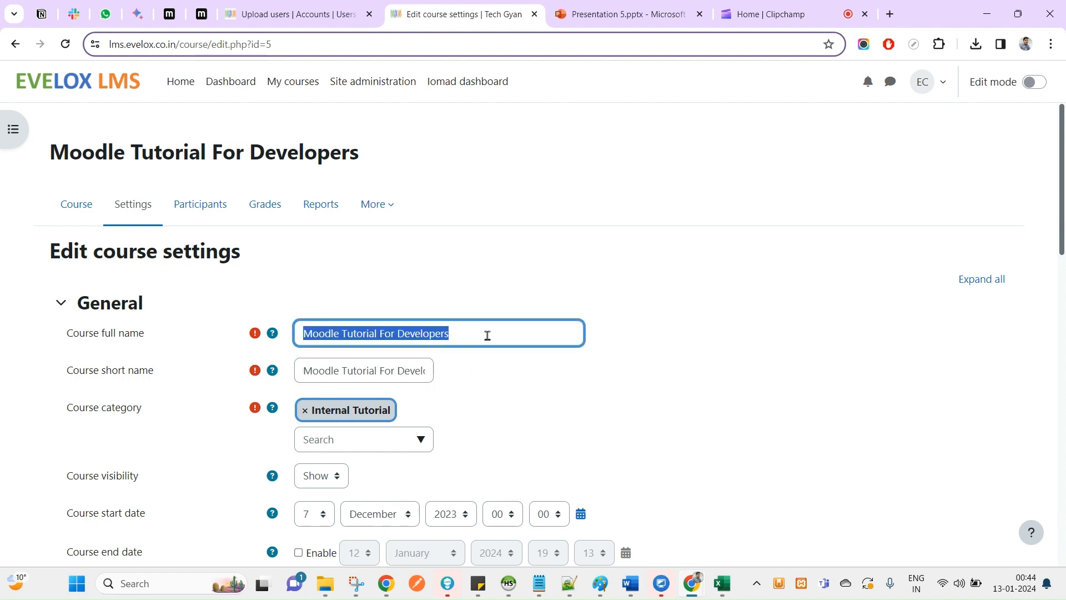
triple_click(322, 368)
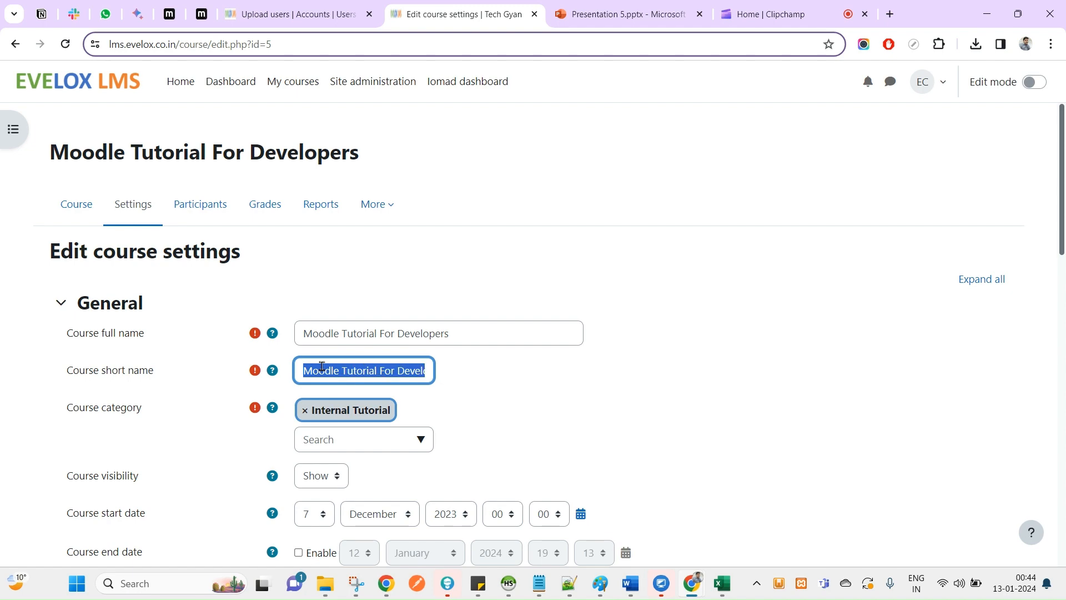
Switch to Excel, fill the course short name from E2 down to E4, and save the file
key(alt+Tab)
click(701, 258)
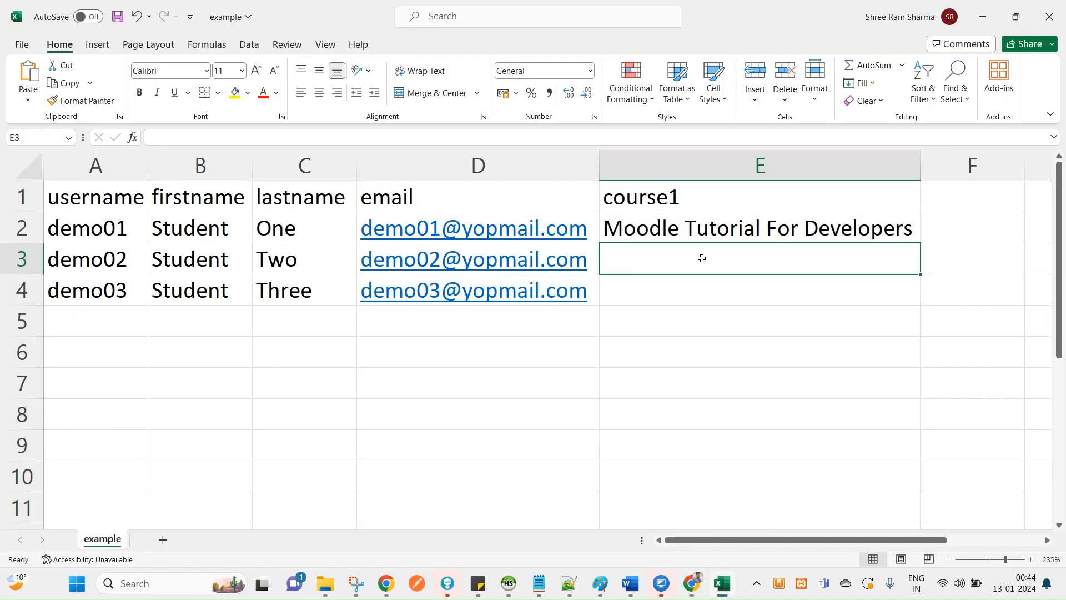
mouse_move(921, 169)
mouse_down()
mouse_move(926, 160)
mouse_move(913, 167)
mouse_up()
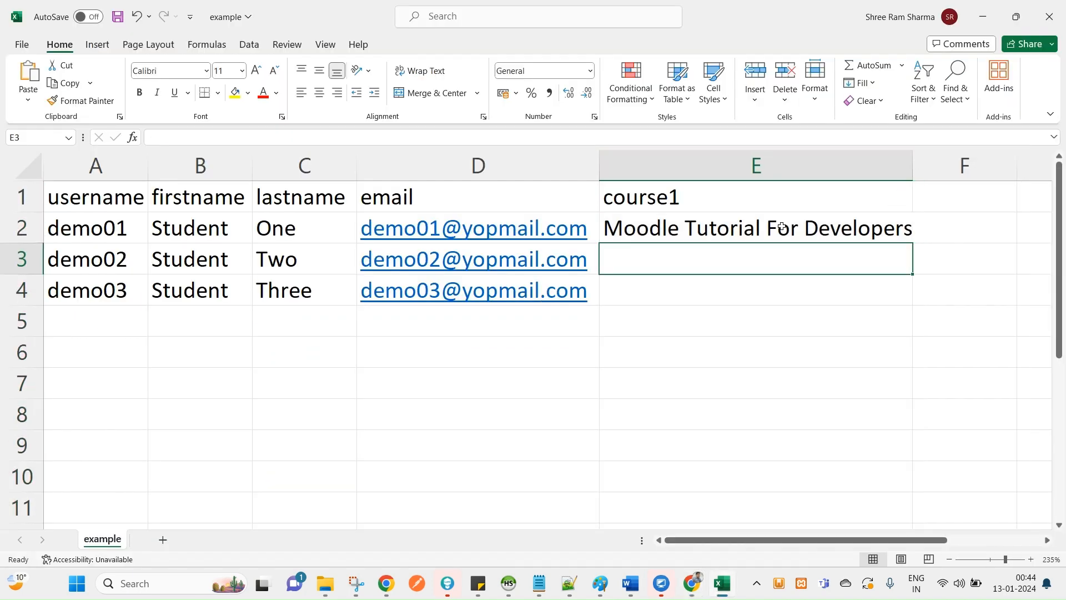
click(744, 234)
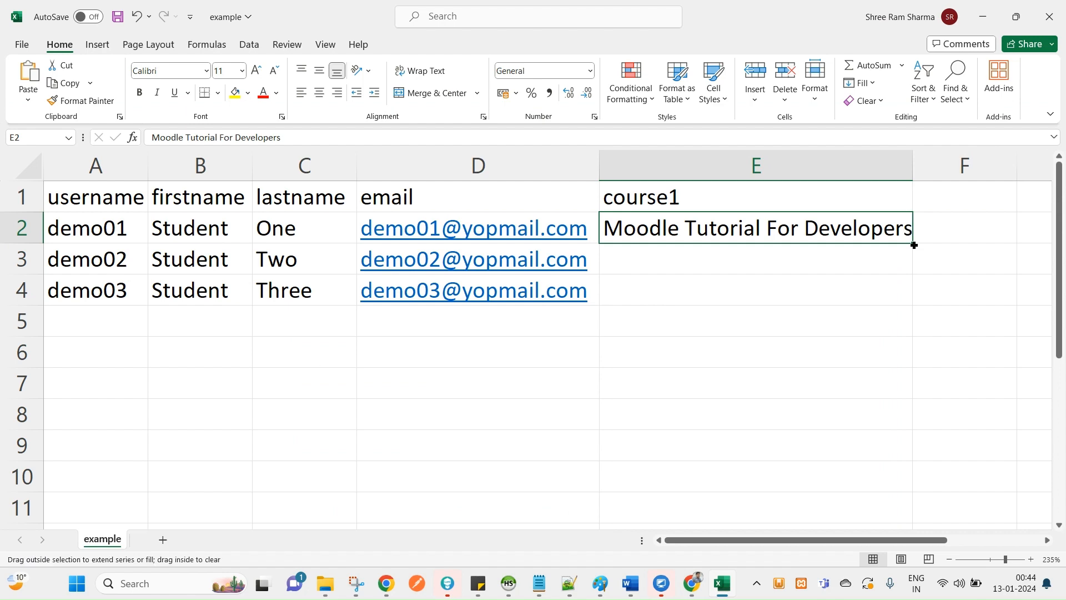
drag(914, 241, 887, 299)
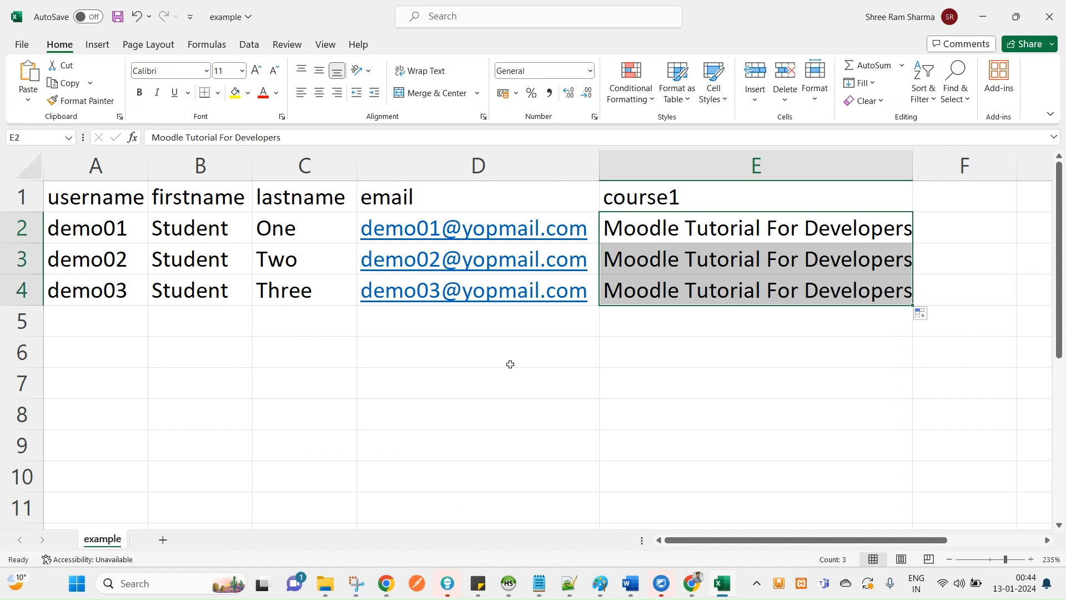
scroll(511, 364, down, 2)
key(ctrl+s)
Fit column E's width to the course names and switch back to the course settings in Chrome
key(alt+Tab)
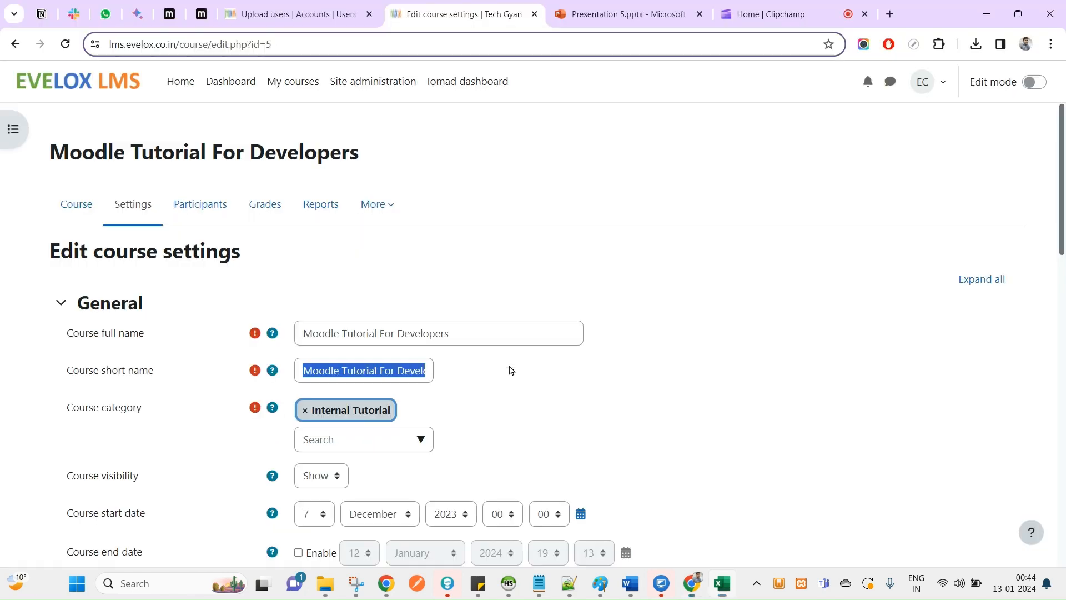
key(alt+Tab)
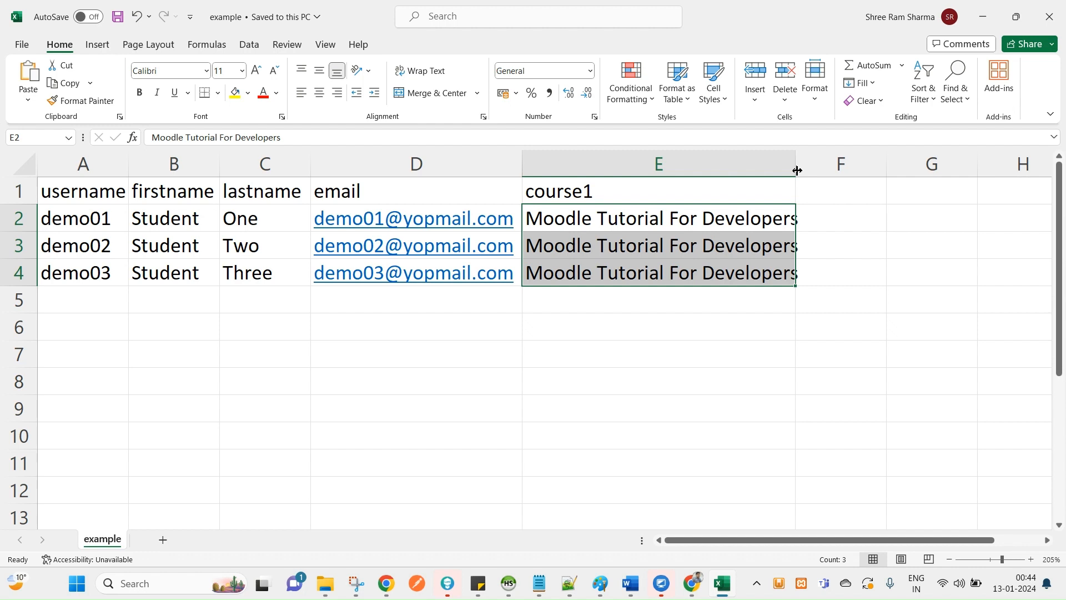
drag(797, 170, 770, 181)
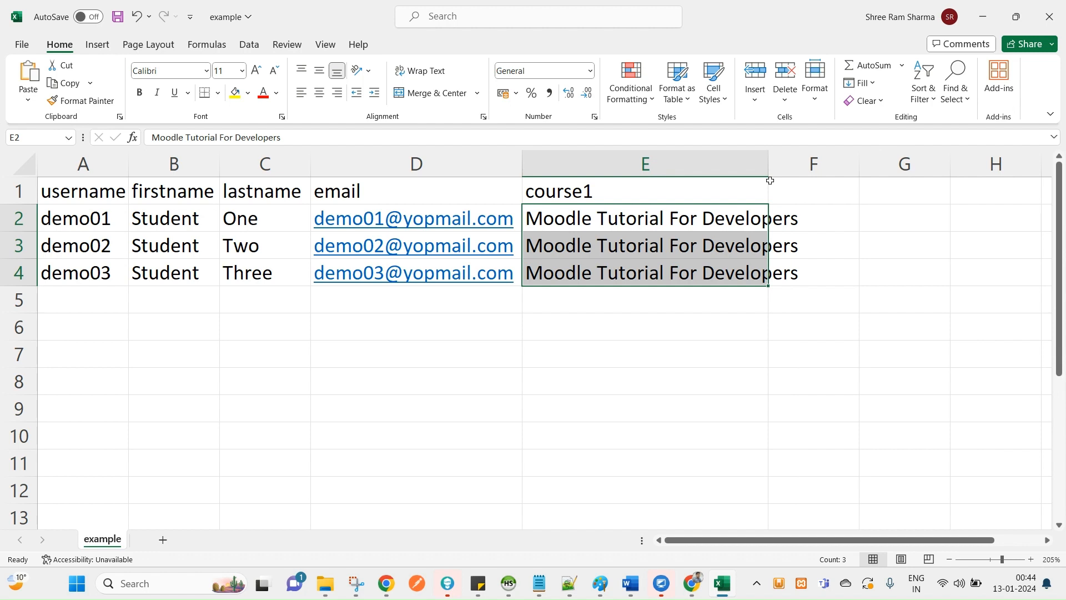
double_click(768, 164)
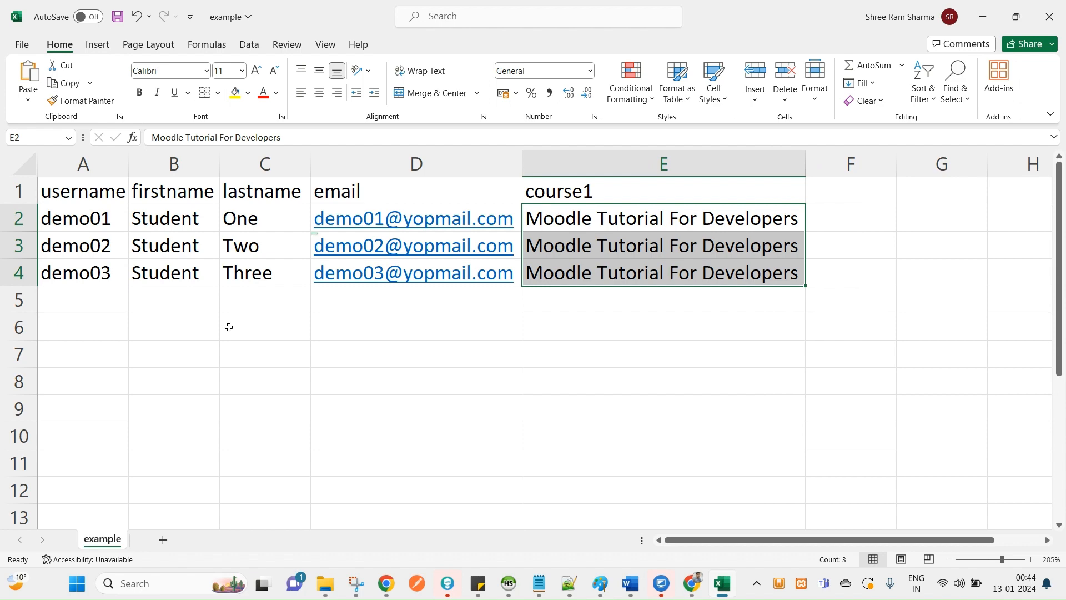
key(alt+Tab)
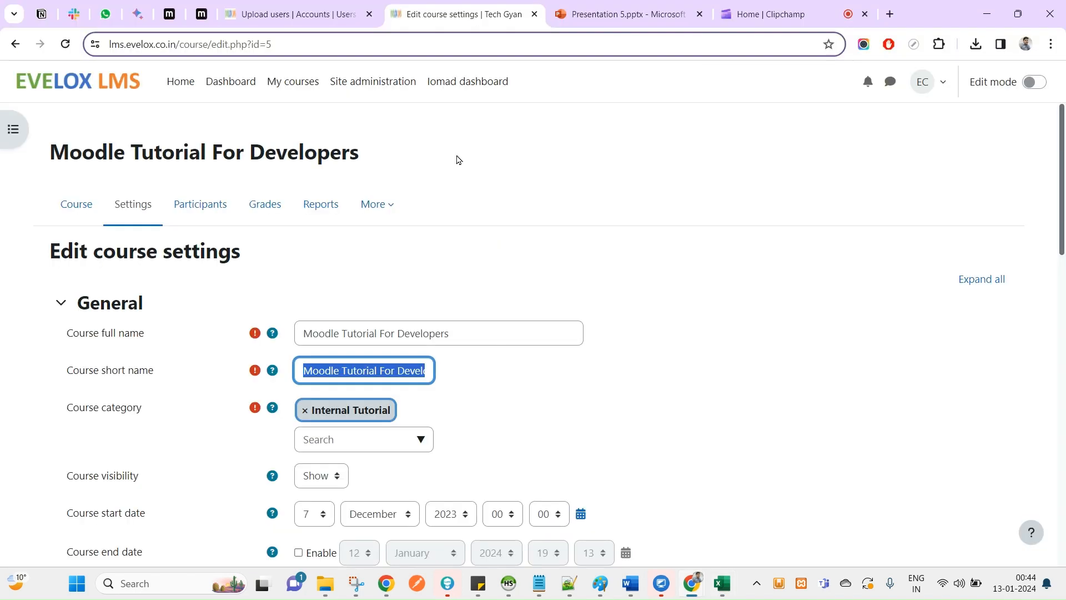
From the Upload users page, open the site's Users administration in a new tab and browse the list of users
drag(328, 22, 495, 22)
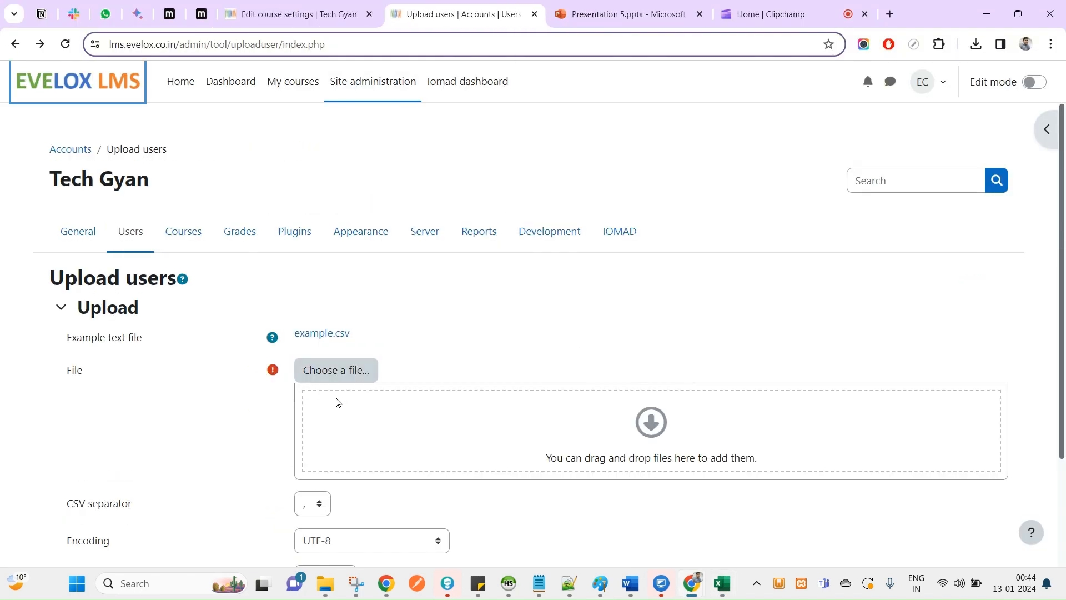
click(339, 373)
click(818, 147)
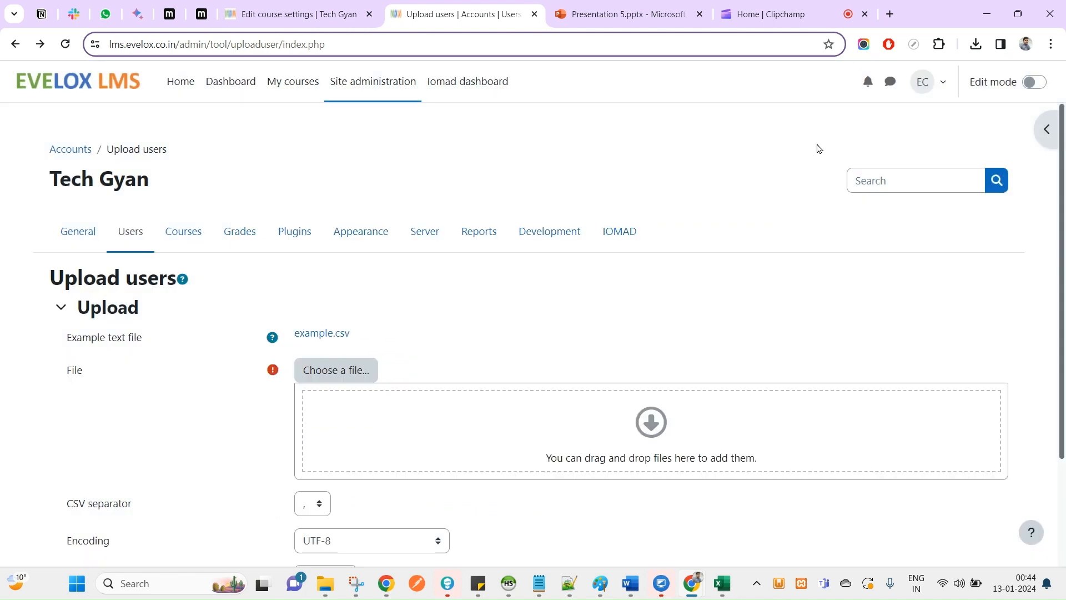
ctrl+click(131, 231)
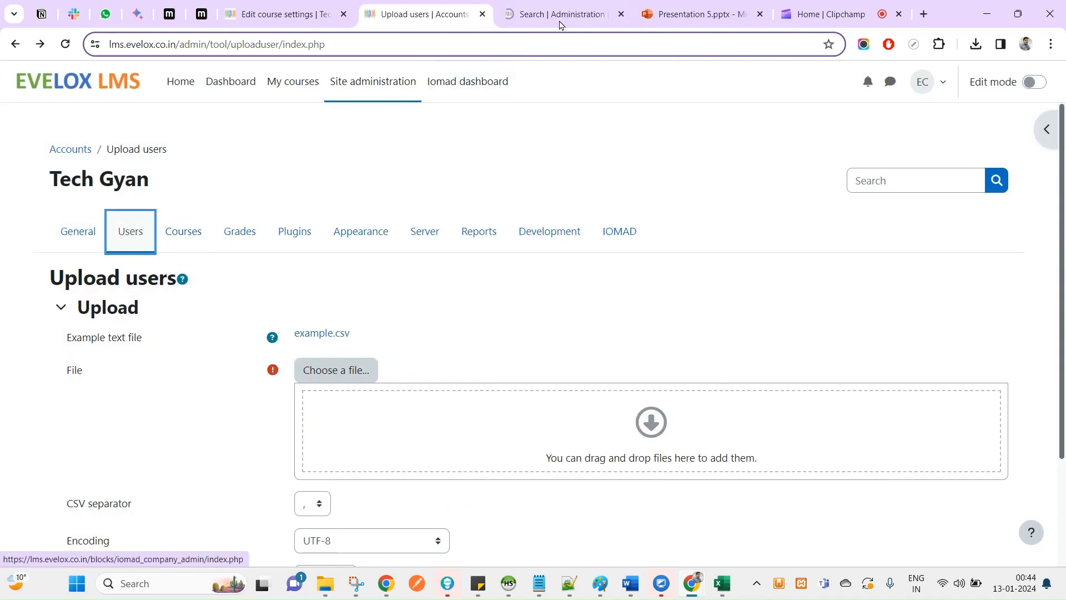
click(553, 12)
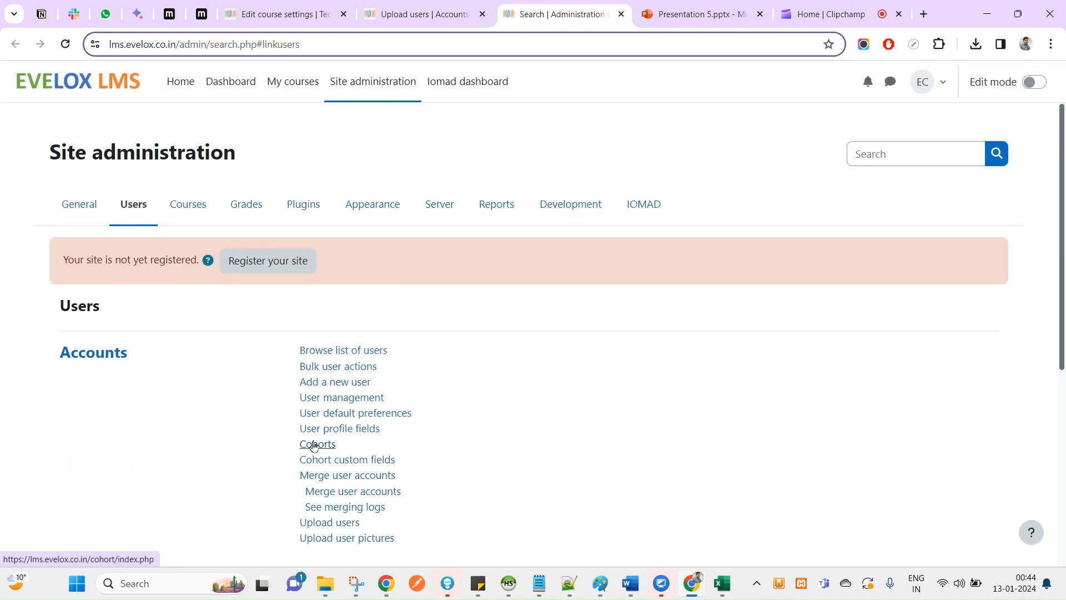
click(350, 352)
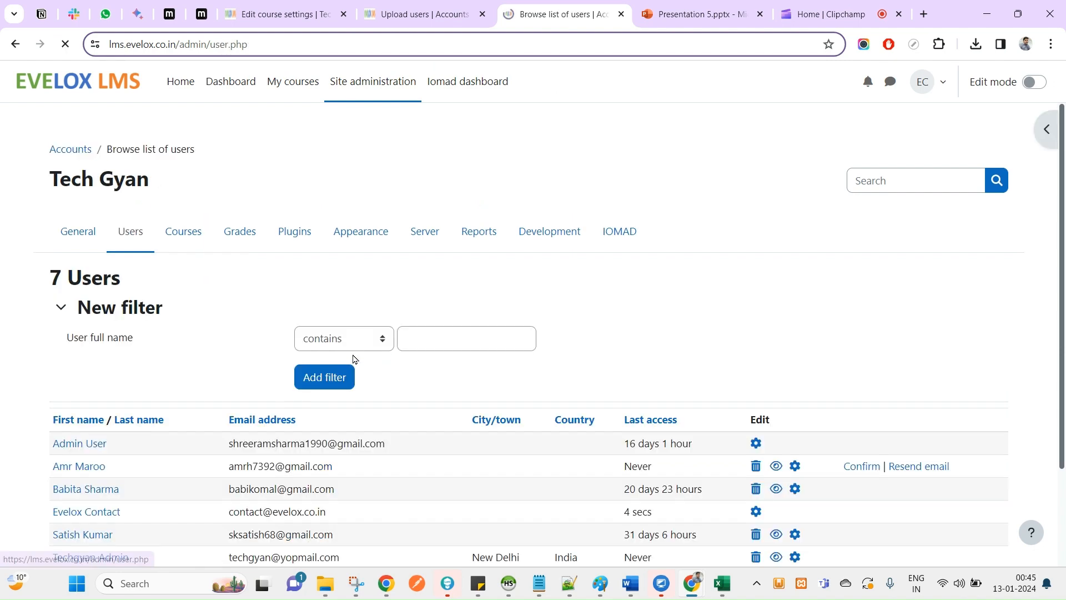
Search the list of users for "demo" and return to the Upload users page
scroll(331, 416, down, 2)
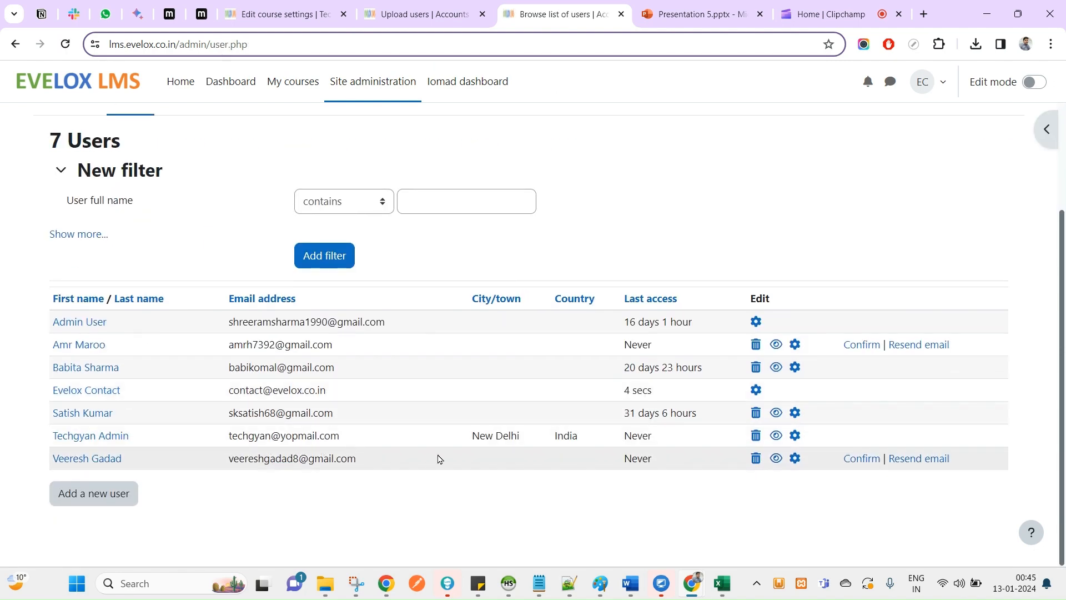
key(ctrl+f)
text(dmeo)
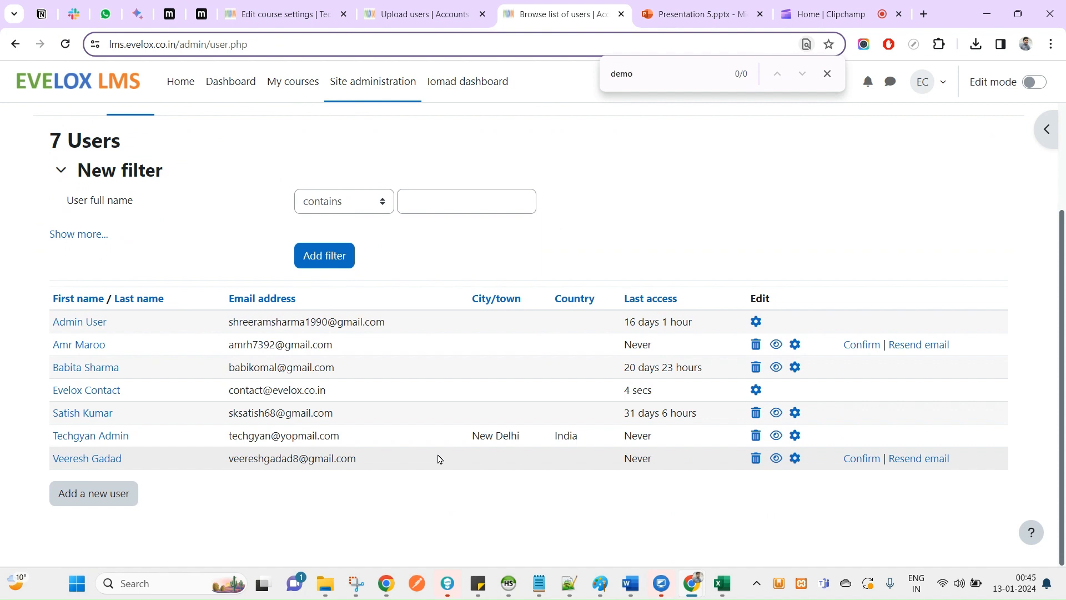
click(413, 12)
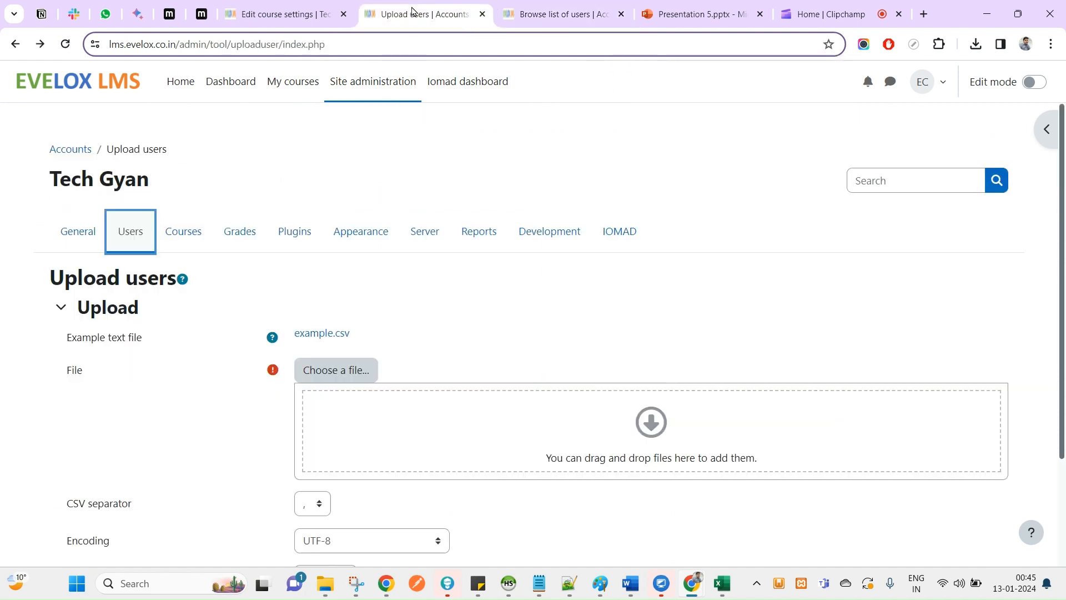
click(530, 11)
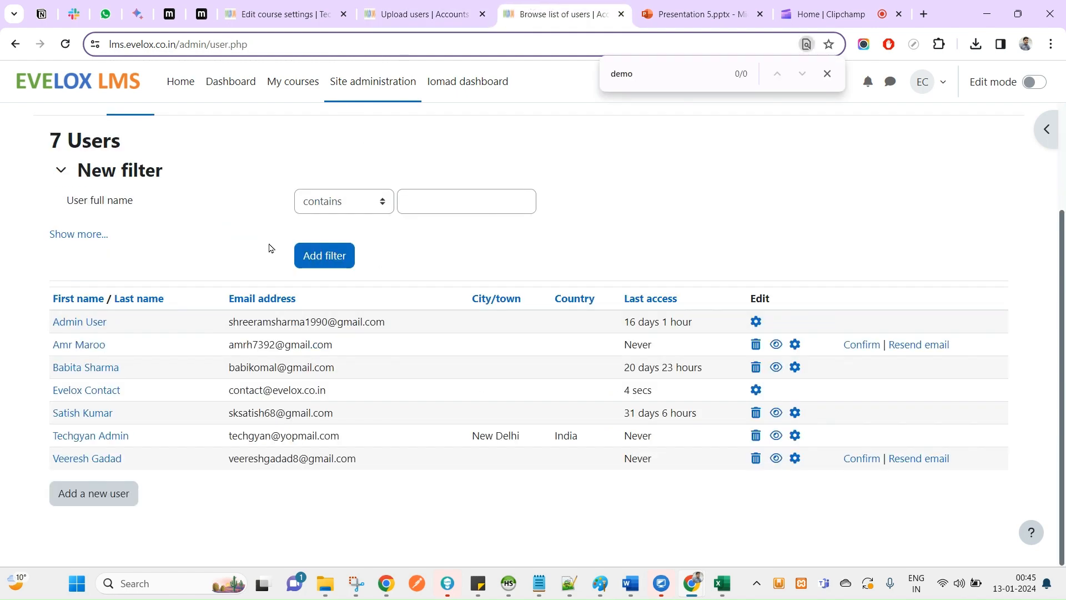
scroll(271, 248, up, 3)
click(424, 11)
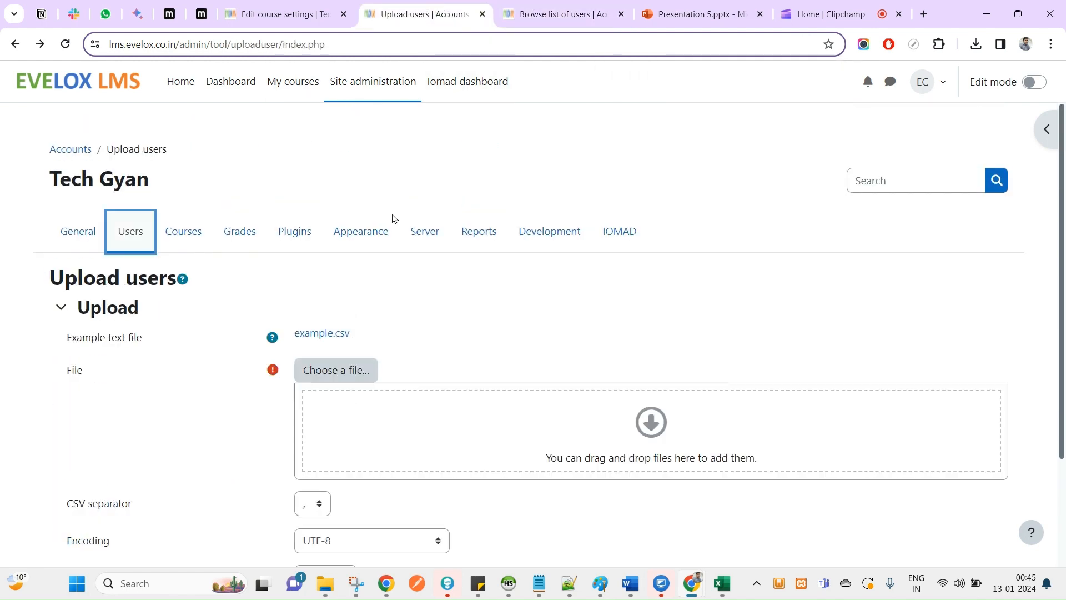
Add the example CSV file from Downloads to the Upload users form and submit it for preview
click(336, 370)
click(430, 261)
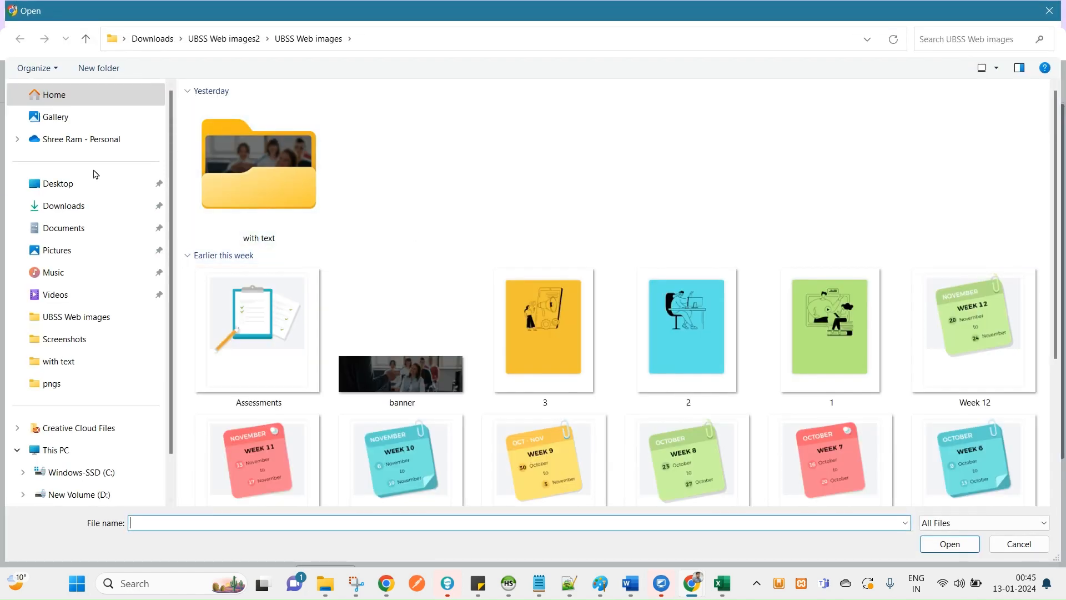
click(78, 214)
double_click(225, 111)
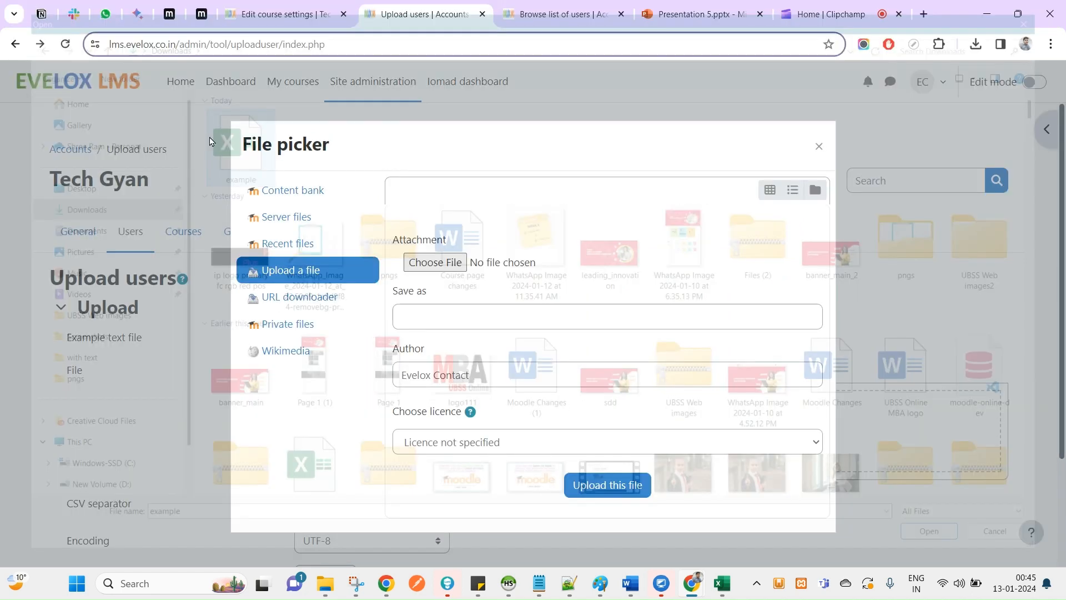
click(610, 490)
scroll(610, 489, down, 3)
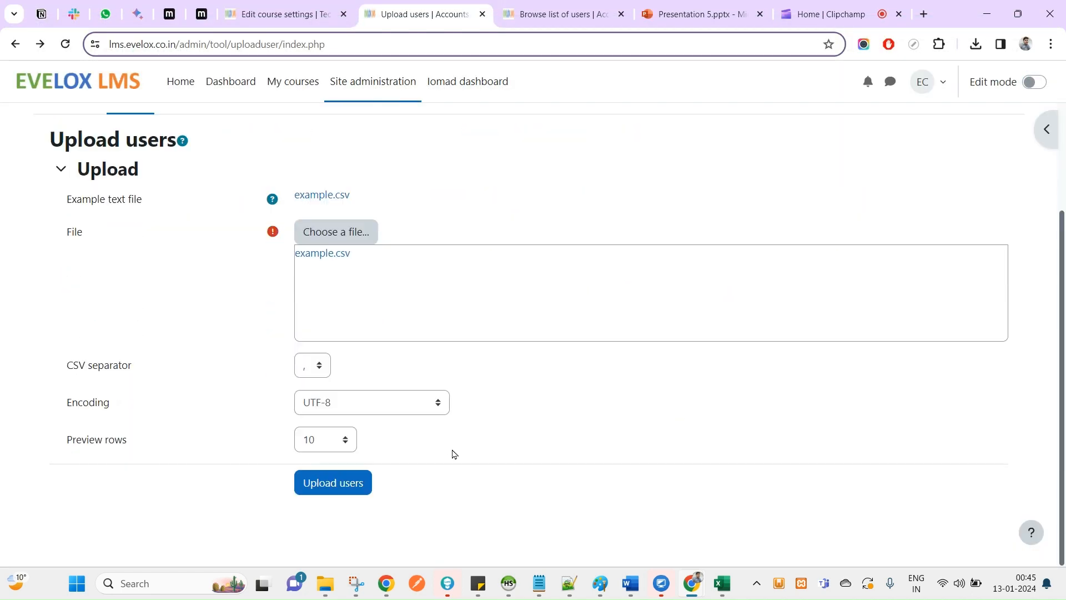
click(340, 482)
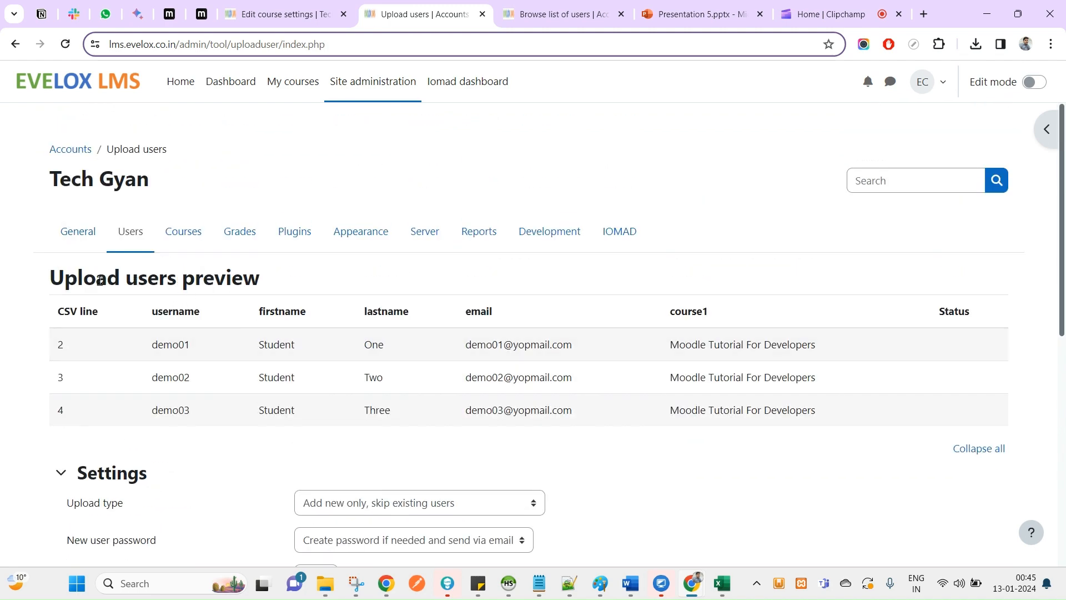
Examine the user rows in the upload preview and the available New user password options
double_click(98, 280)
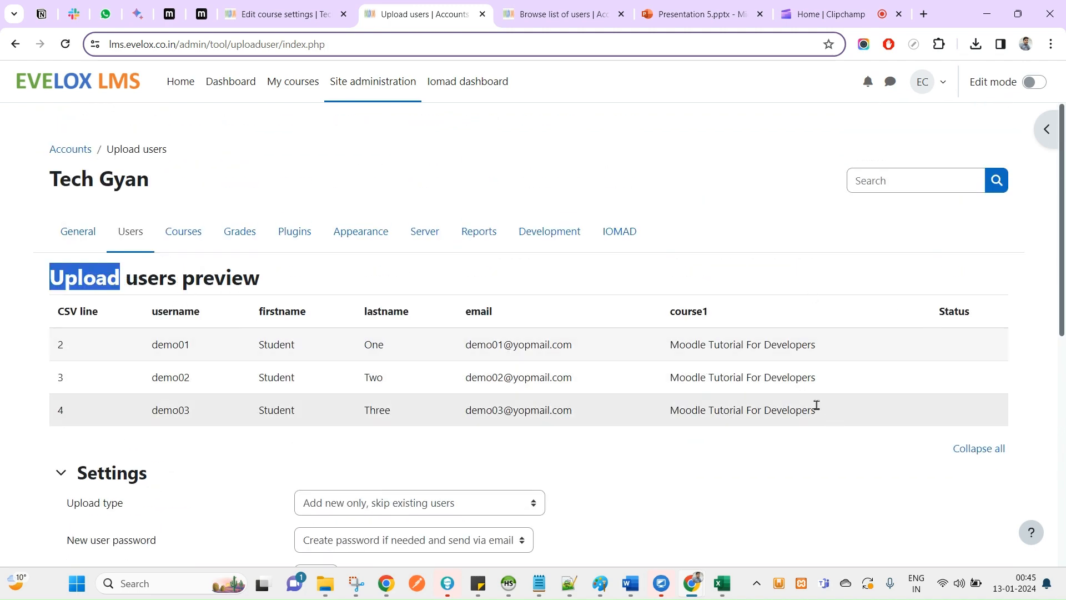
drag(827, 411, 394, 302)
click(379, 322)
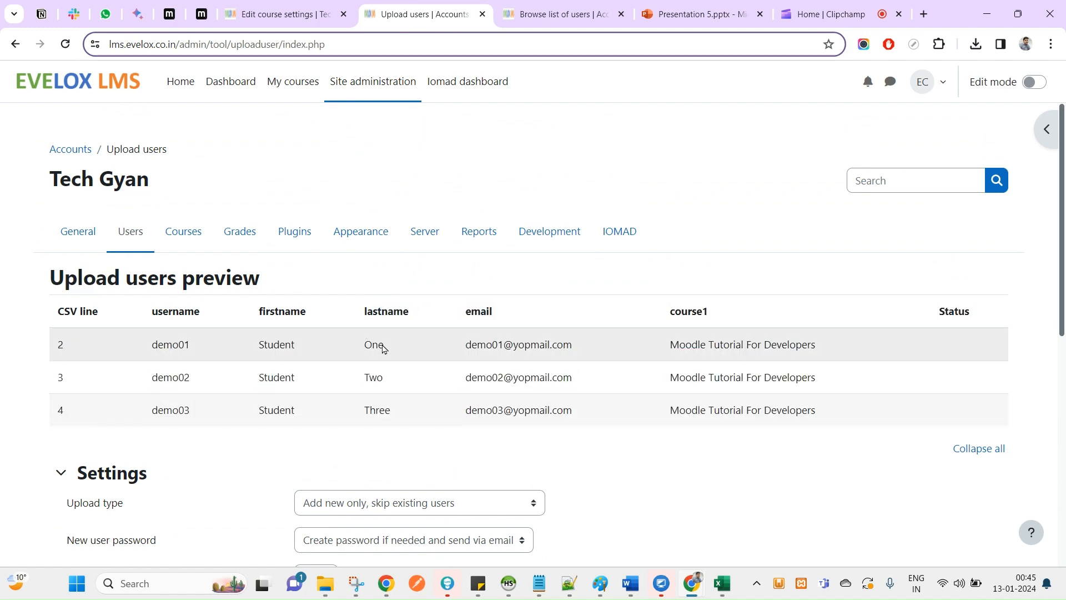
double_click(373, 345)
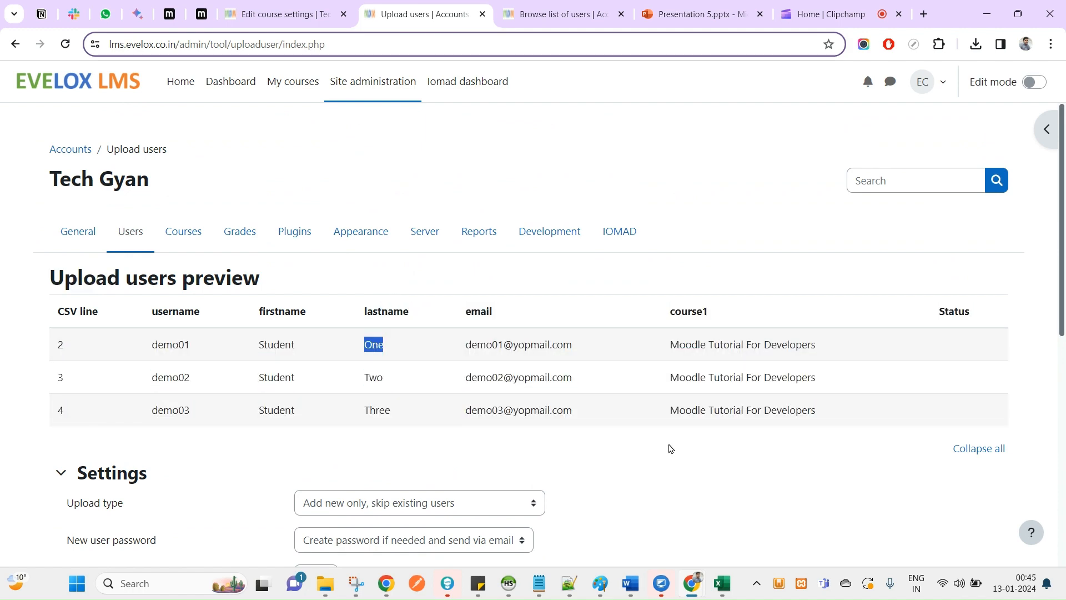
scroll(478, 367, down, 3)
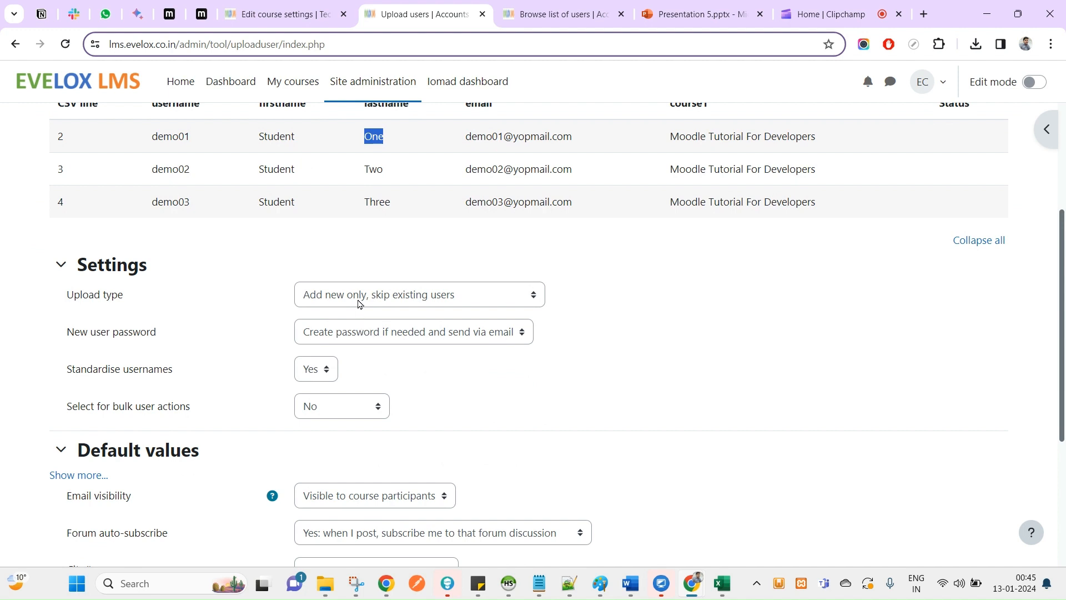
click(349, 337)
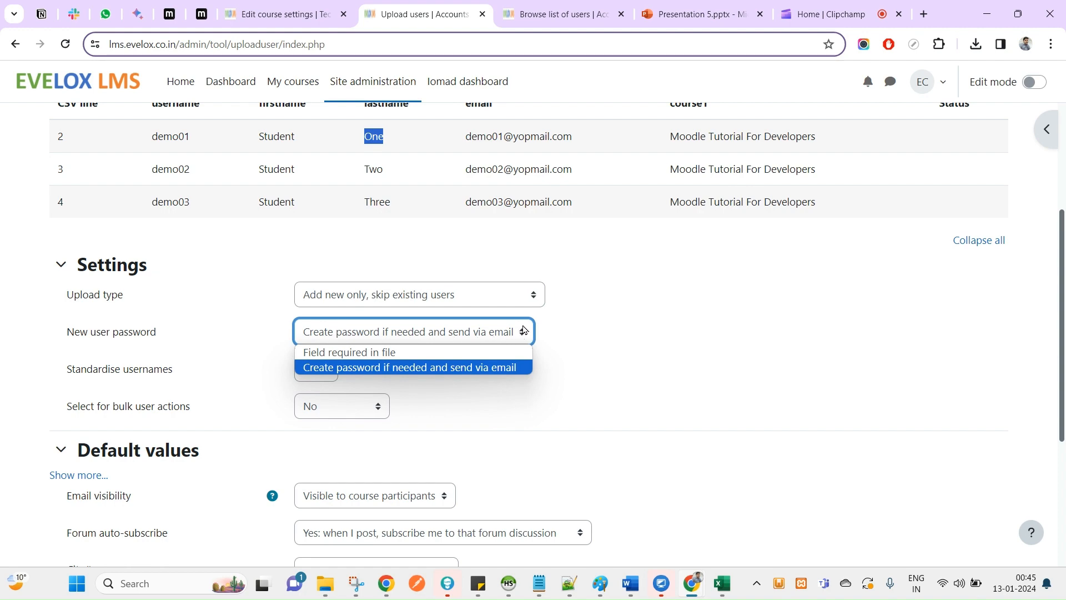
click(671, 283)
Switch to Excel, try a "password" column header in F1, undo it, save the file, and return to Chrome
key(alt+Tab)
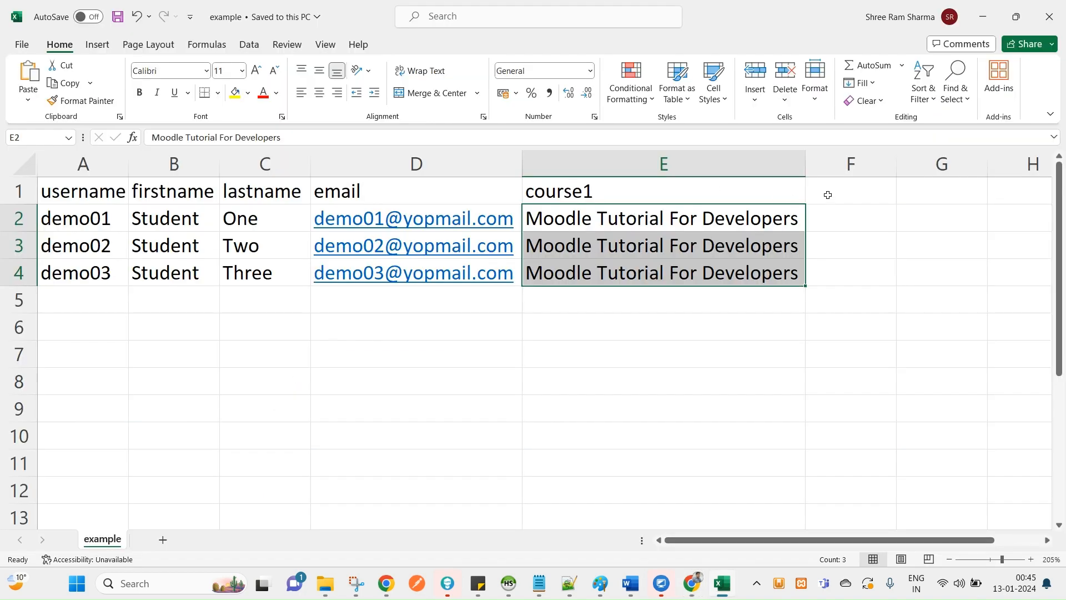
click(827, 195)
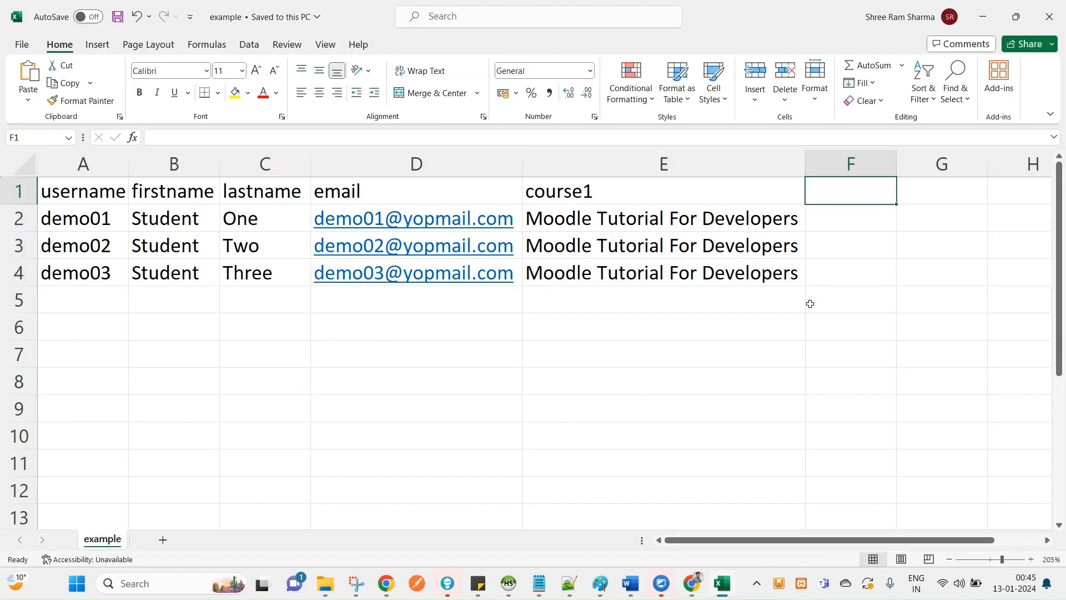
ctrl+scroll(811, 304, down, 2)
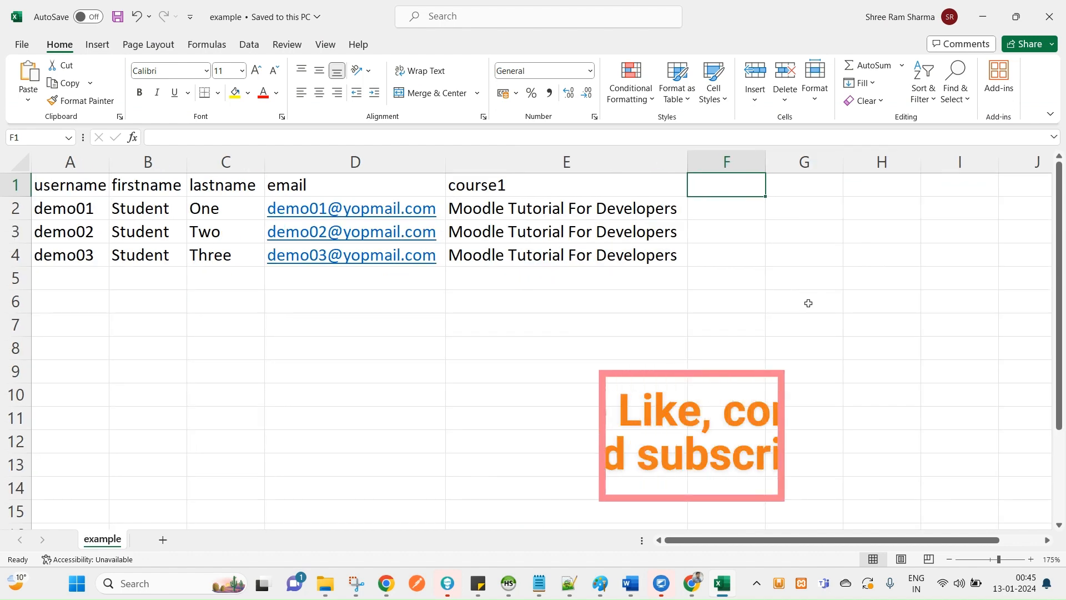
text(password)
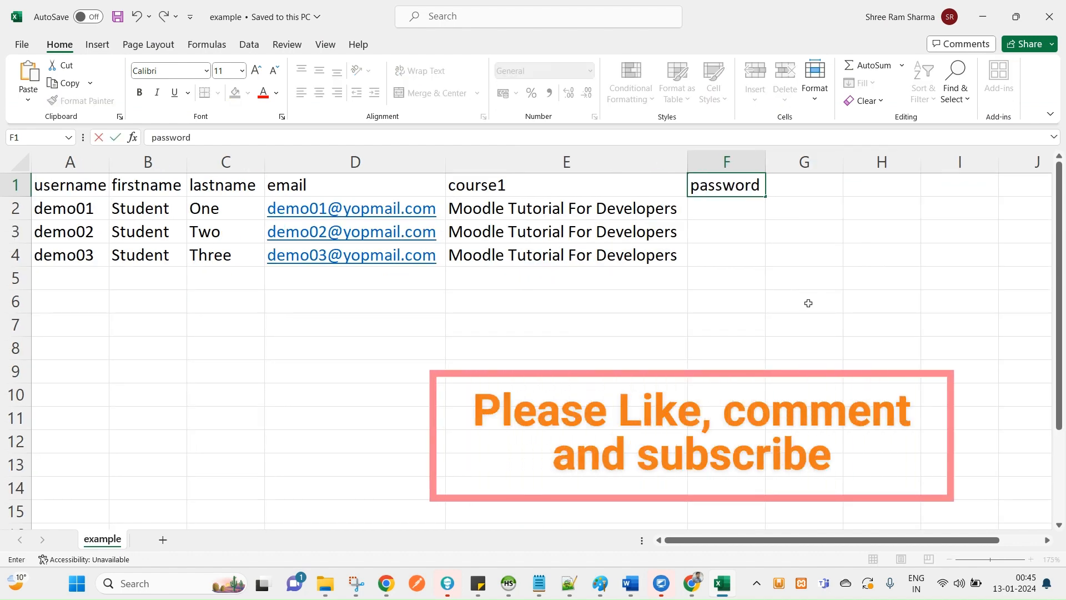
key(Return)
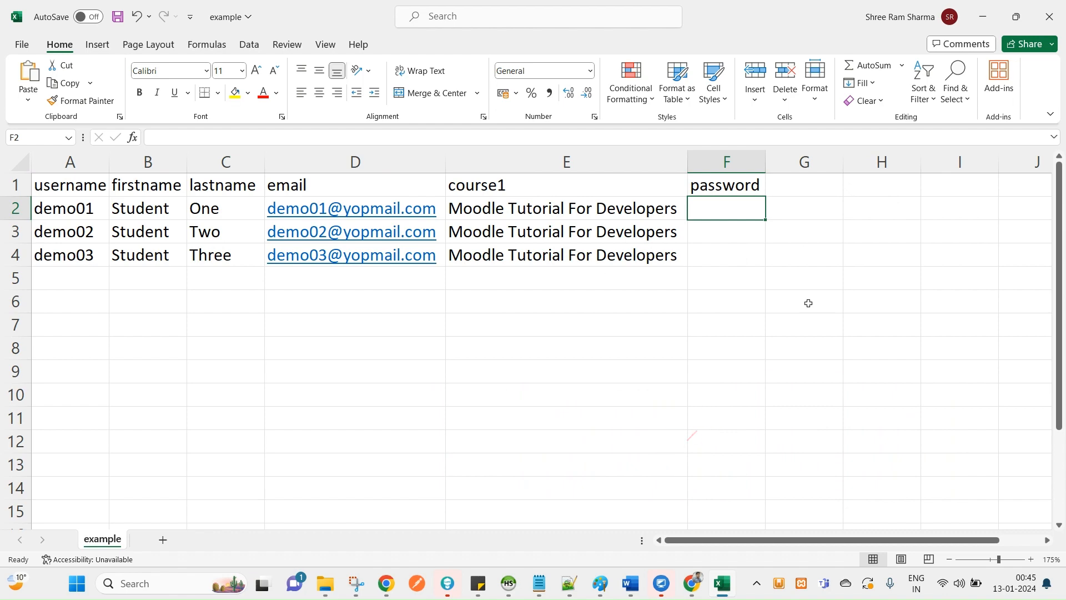
key(ctrl+z)
key(ctrl+s)
key(alt+Tab)
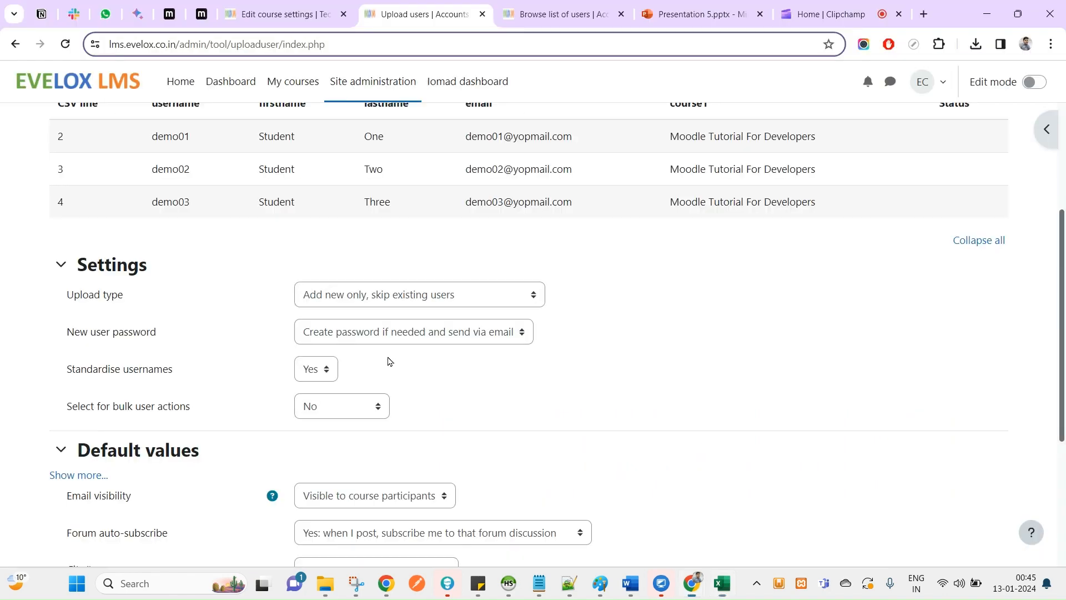
Compare the Standardise usernames setting with the usernames in A2:A4 of the Excel sheet, ending back in Chrome
scroll(296, 428, down, 3)
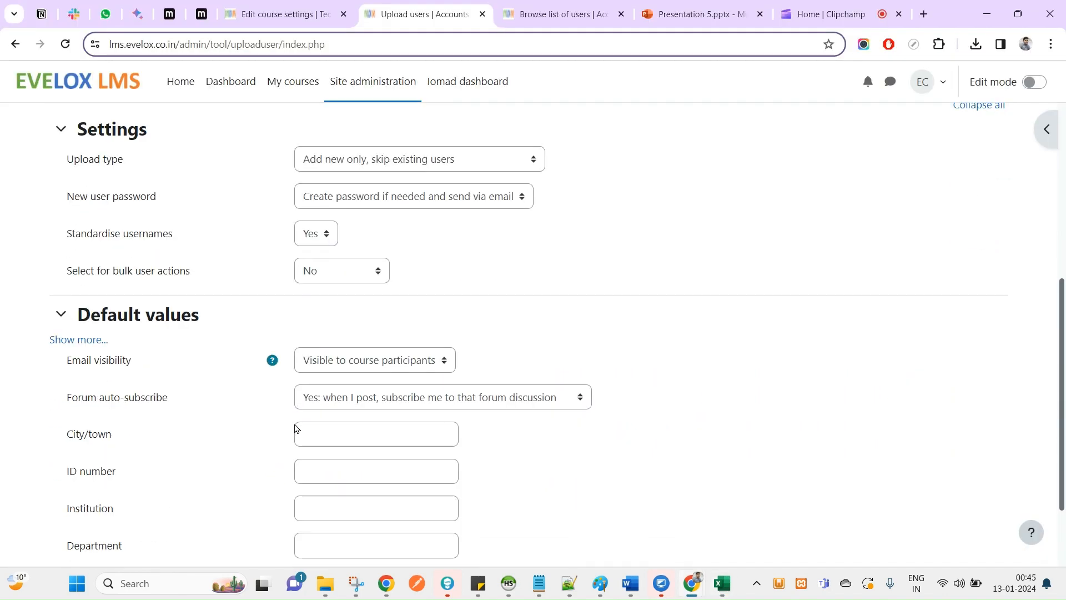
drag(67, 235, 126, 234)
double_click(168, 236)
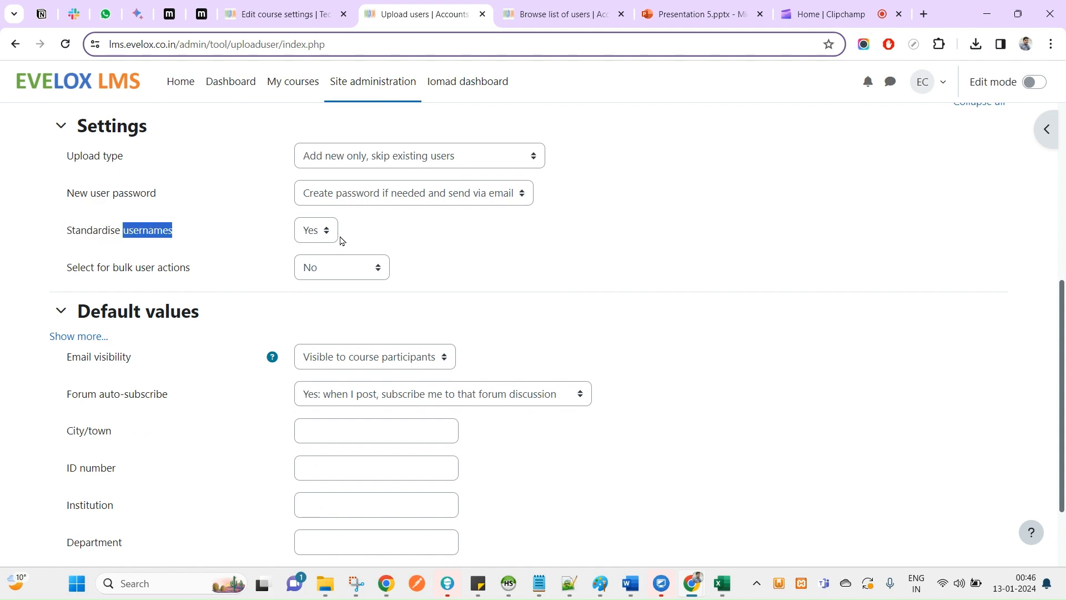
key(alt+Tab)
click(87, 212)
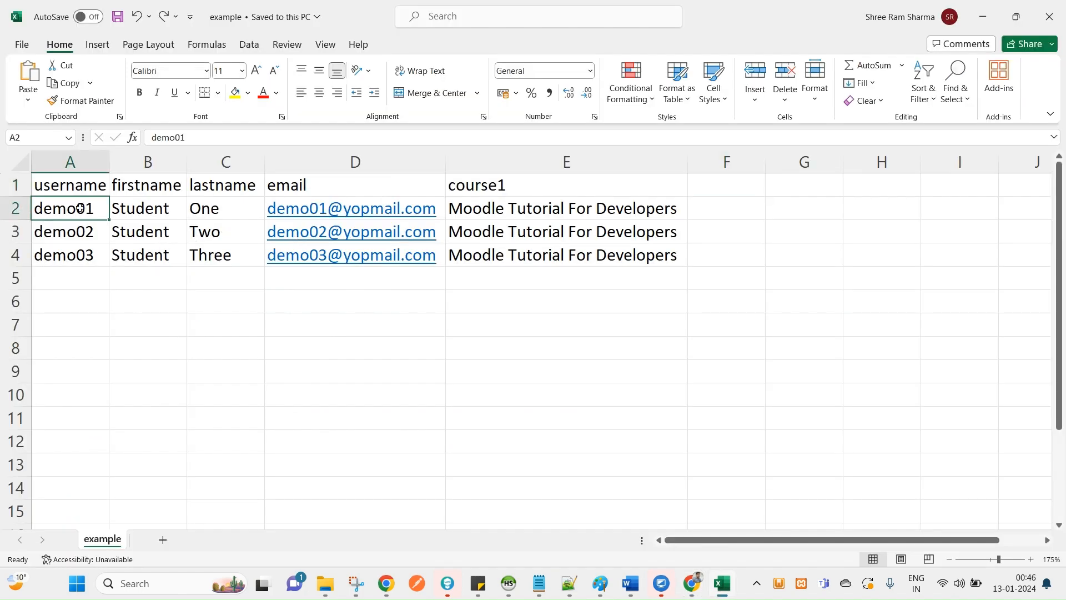
drag(84, 211, 71, 251)
key(alt+Tab)
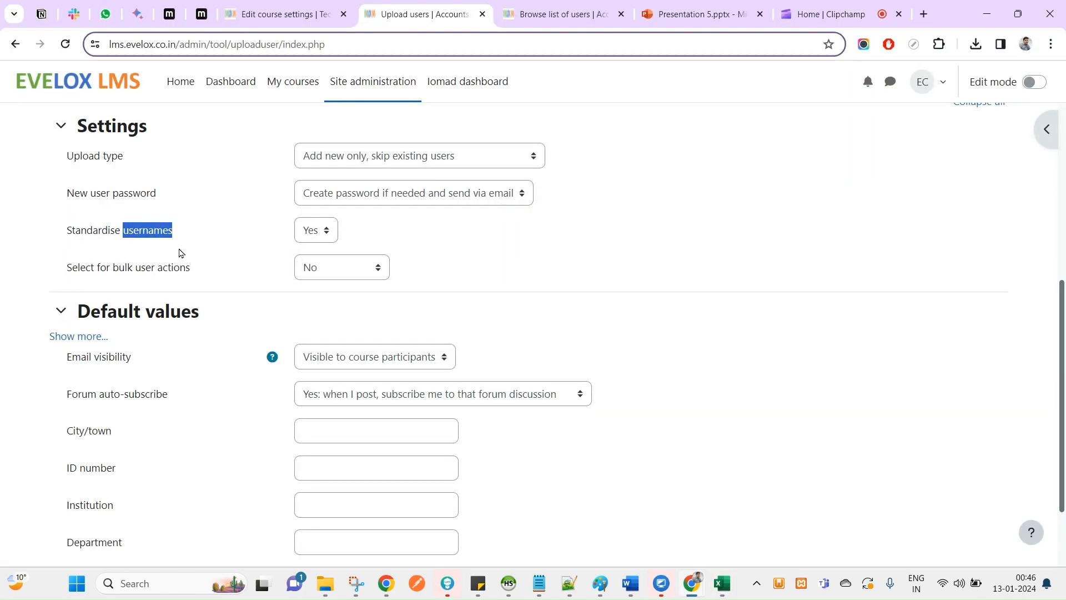
key(alt+Tab)
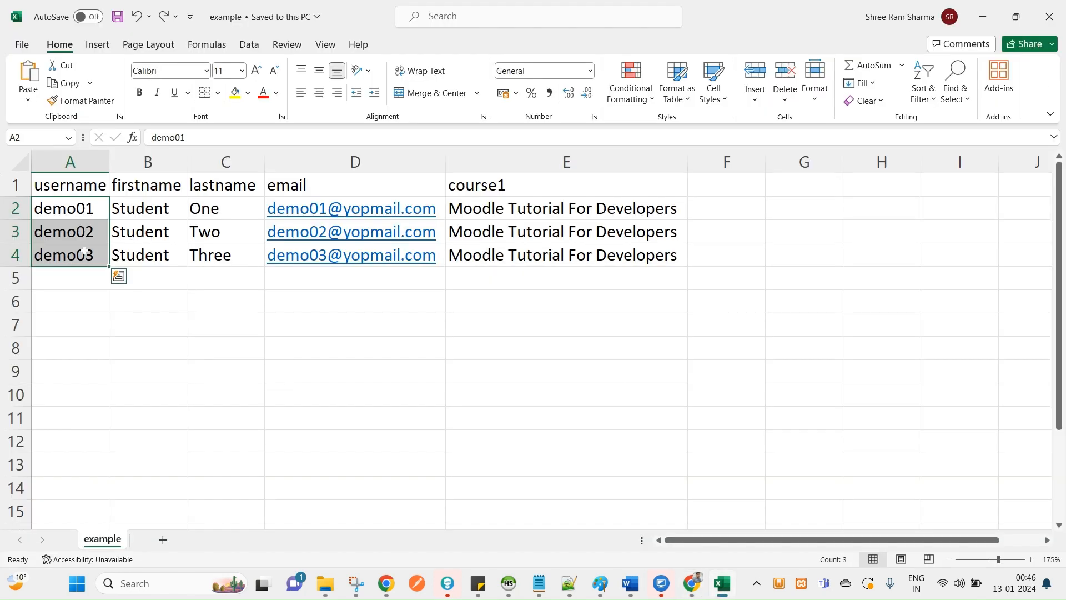
key(alt+Tab)
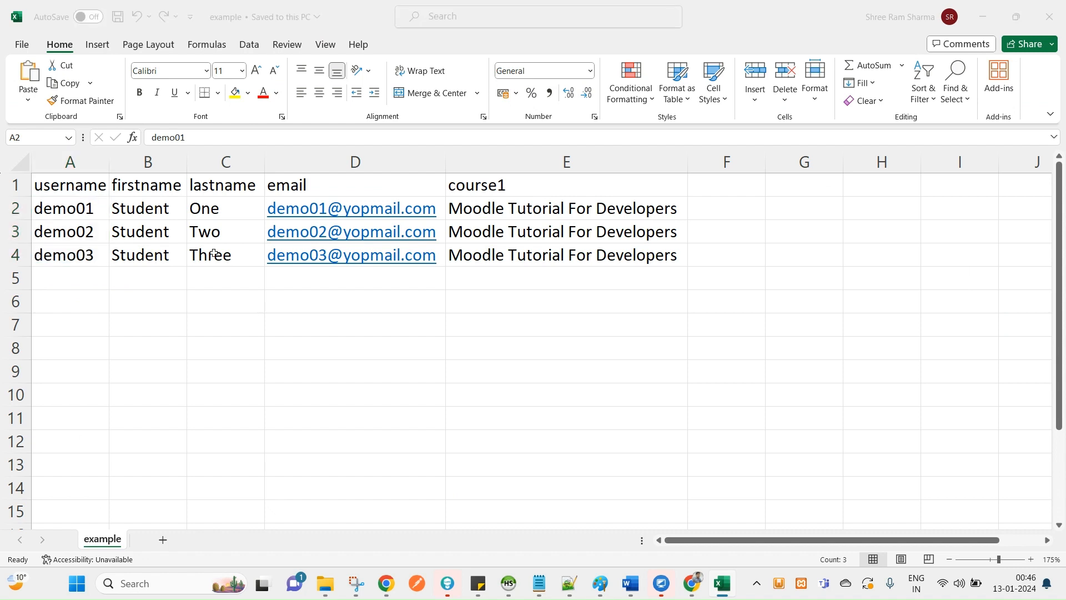
View the options available for Standardise usernames without changing the selection
click(322, 233)
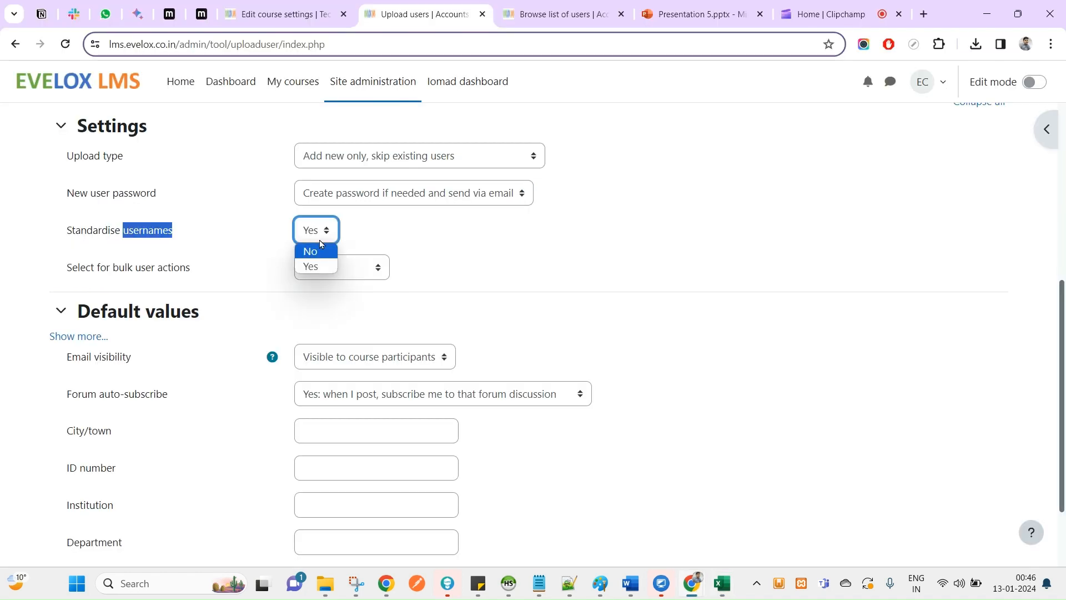
click(421, 235)
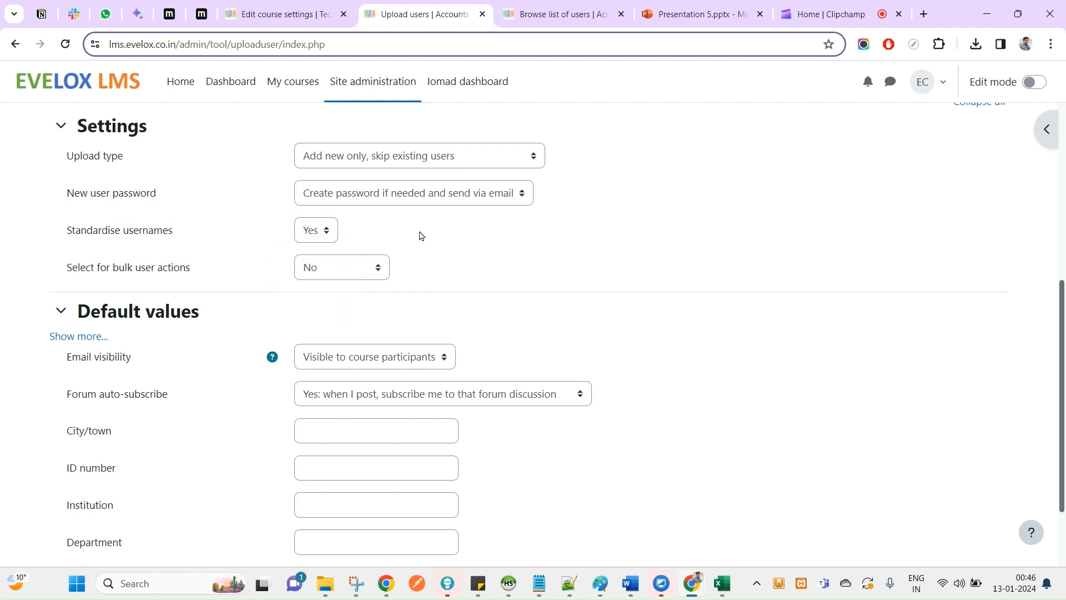
click(310, 237)
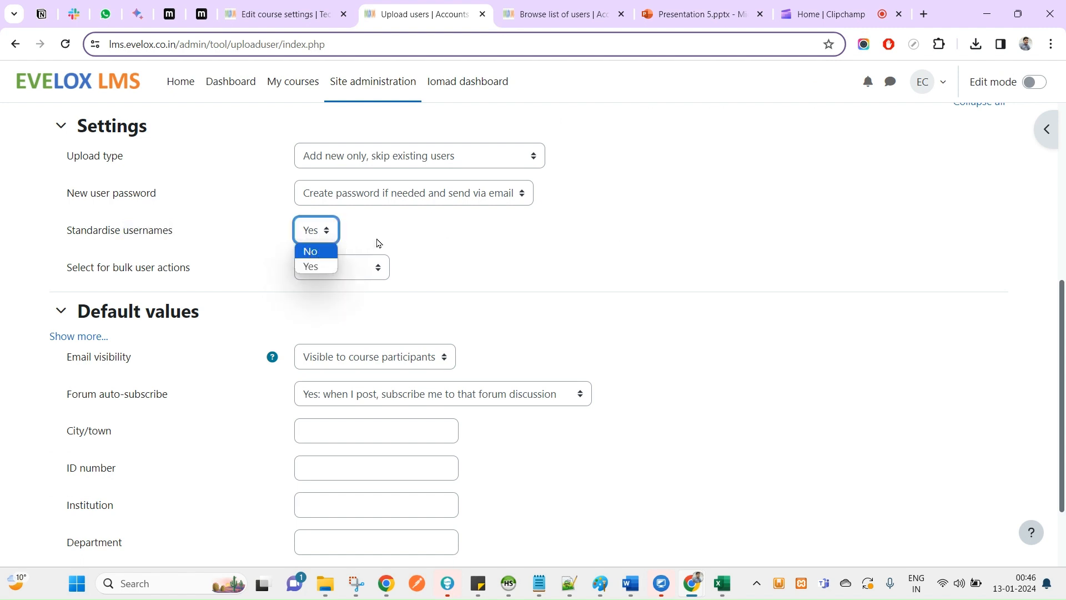
click(448, 235)
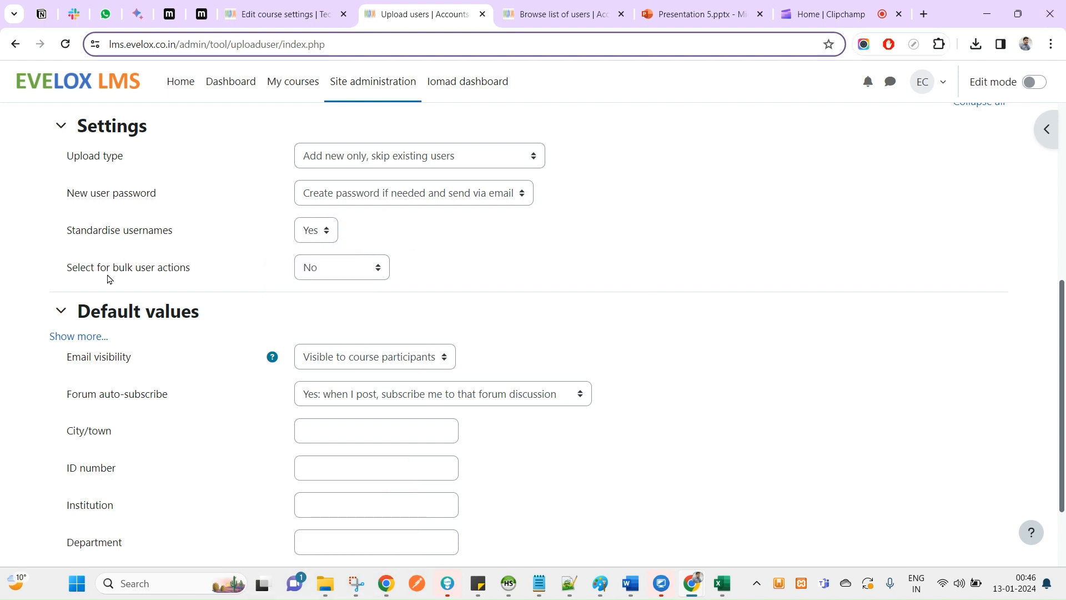
View the options available for Select for bulk user actions without changing the selection
click(341, 266)
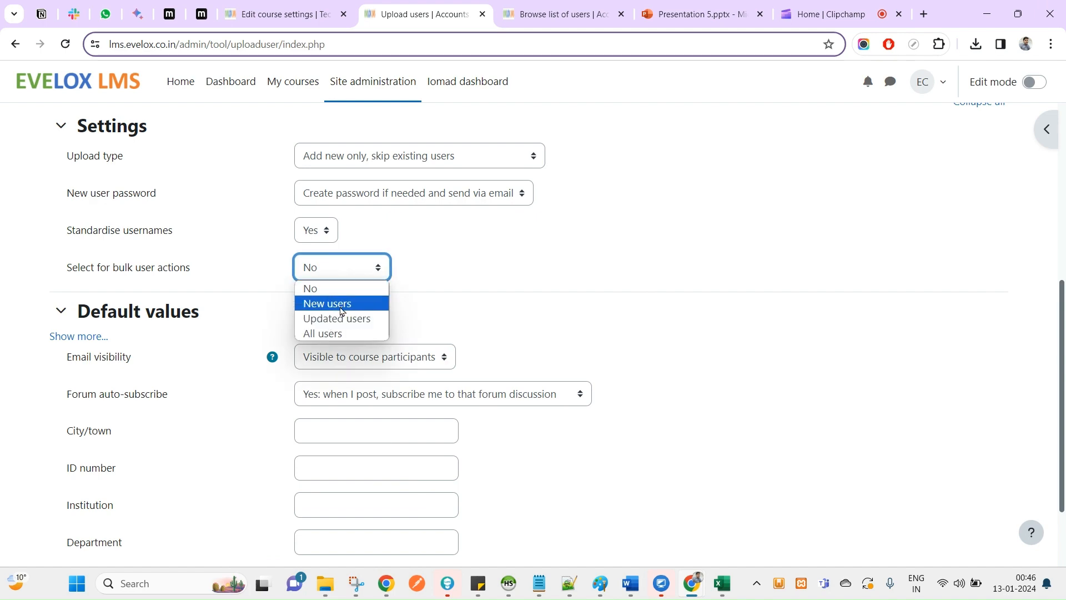
scroll(467, 345, up, 5)
scroll(158, 499, down, 2)
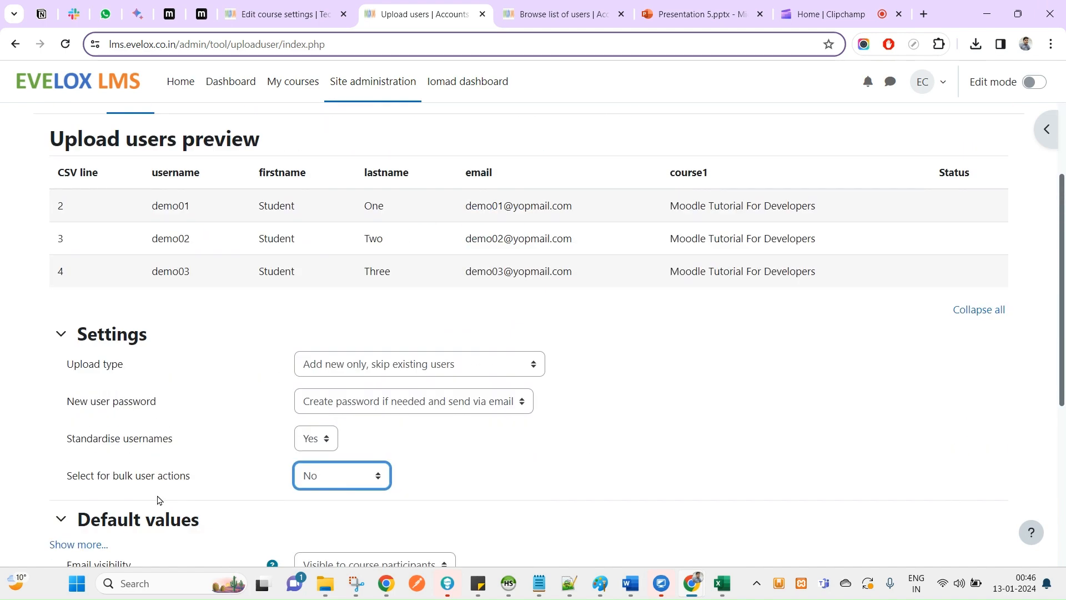
scroll(113, 411, down, 3)
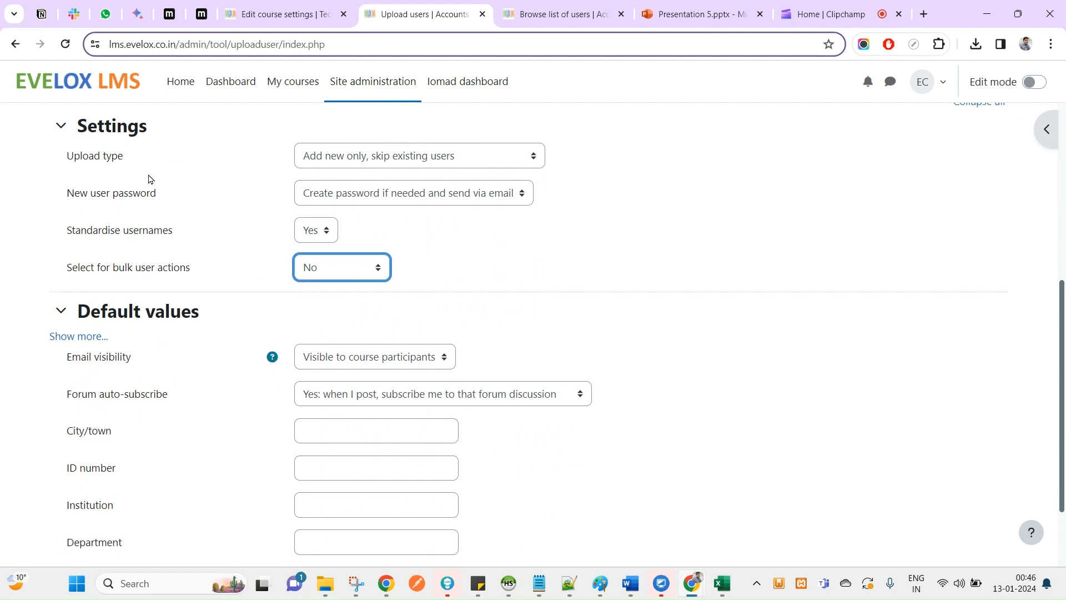
click(495, 284)
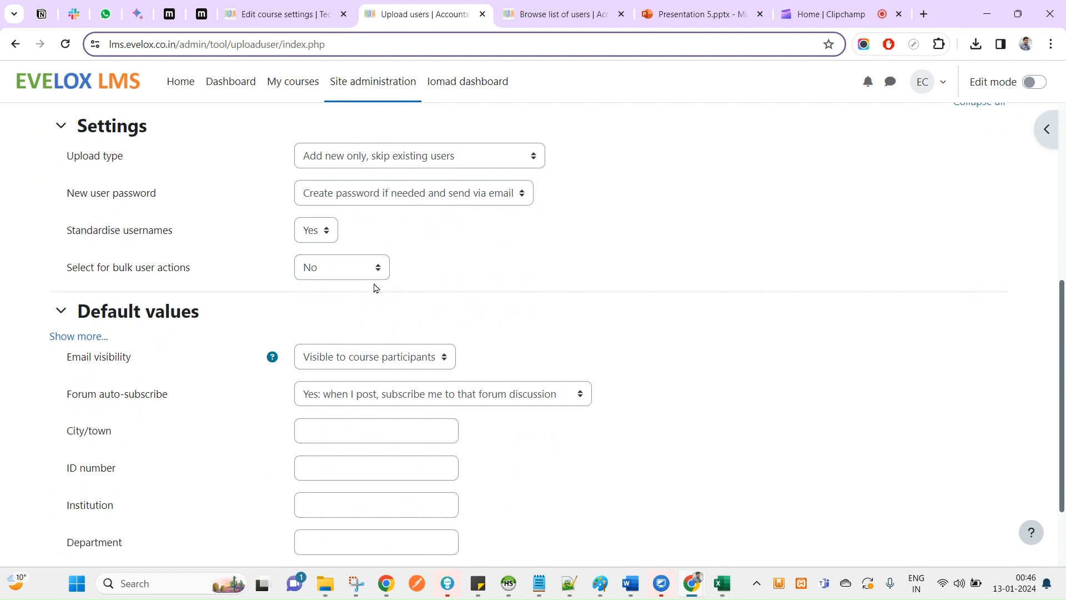
click(327, 273)
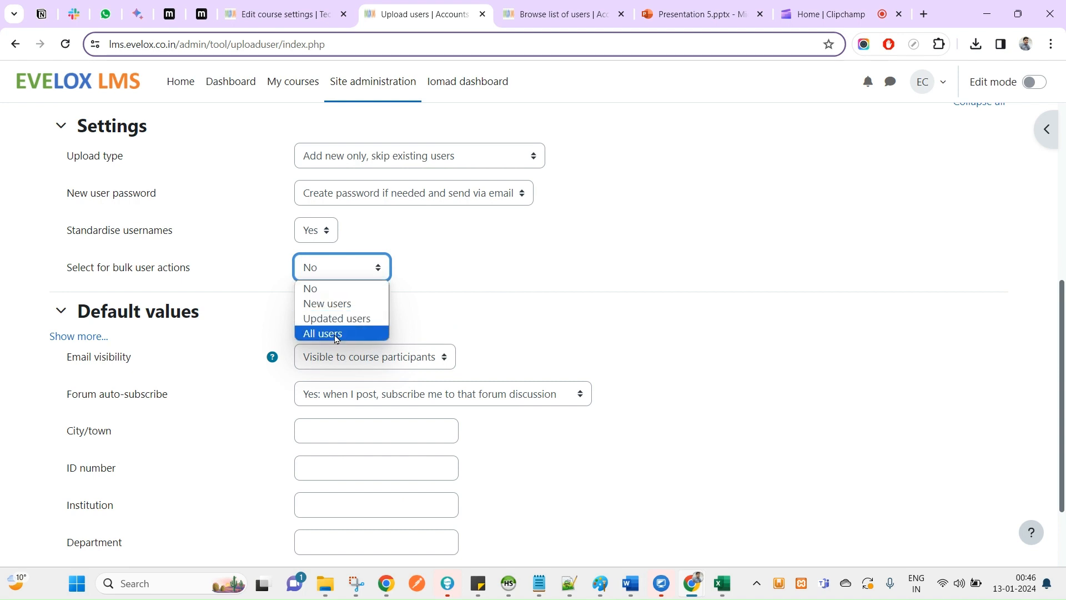
click(468, 266)
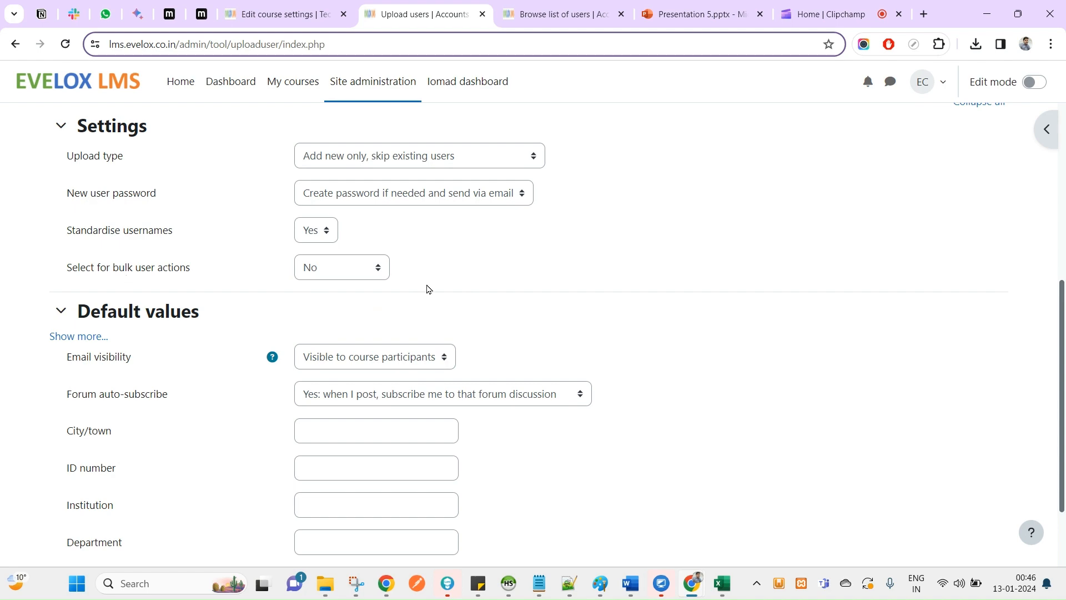
Review the preview and settings, collapse the Default values section, and upload the users
scroll(544, 440, down, 2)
scroll(415, 304, up, 5)
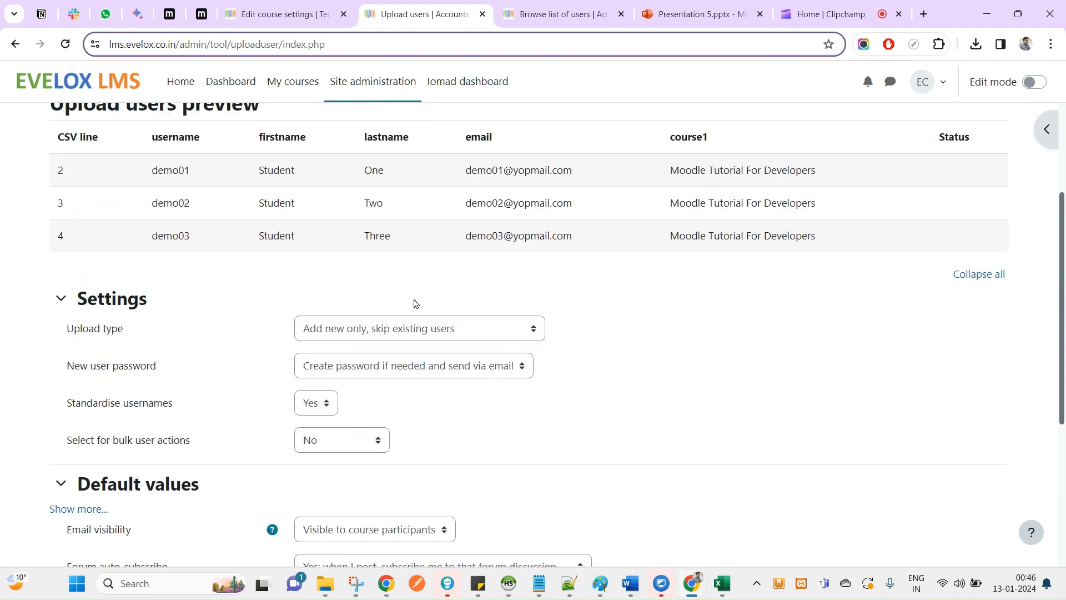
scroll(431, 445, up, 1)
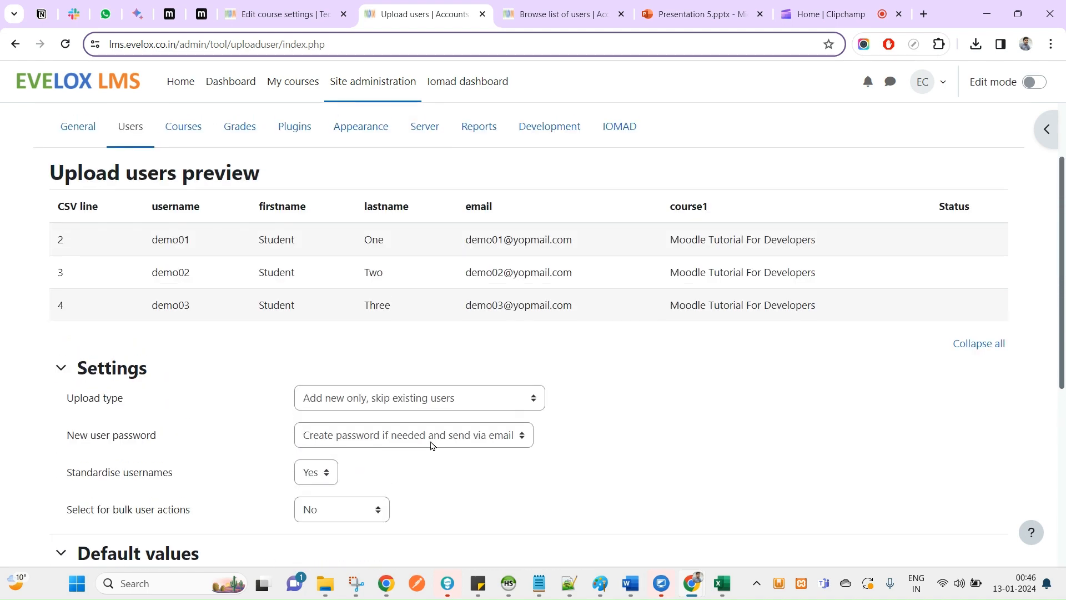
scroll(430, 445, down, 5)
click(66, 283)
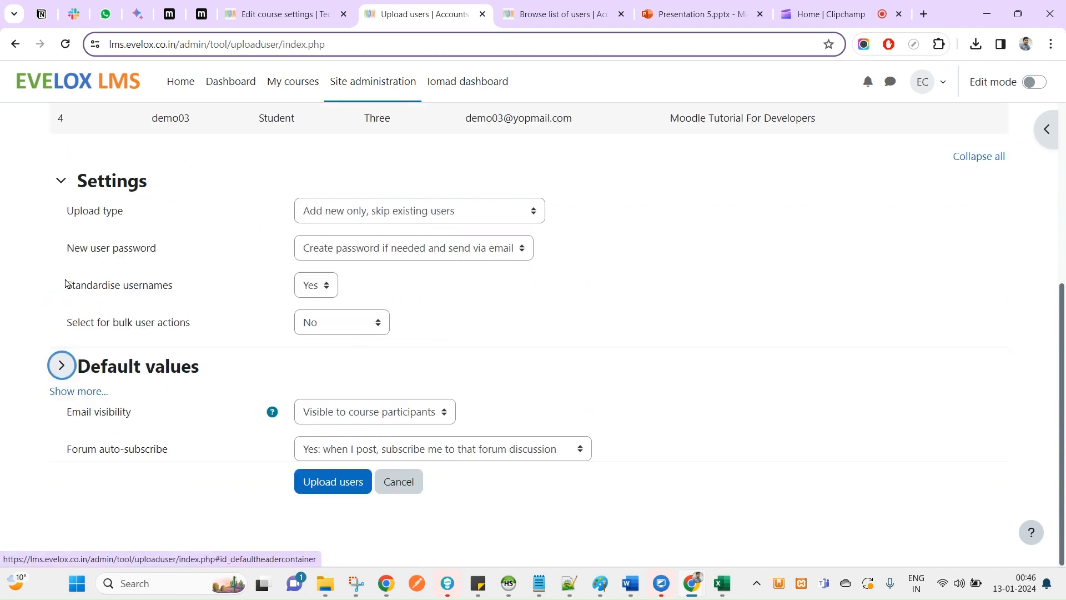
click(334, 483)
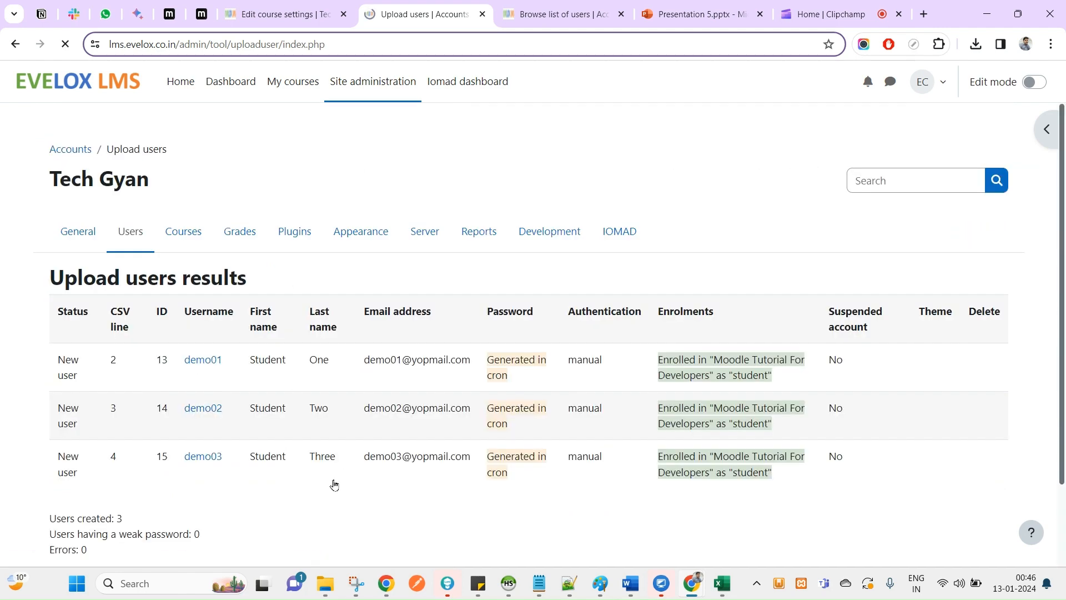
Examine the password status, the number of users created, and each username in the upload results
scroll(333, 482, down, 2)
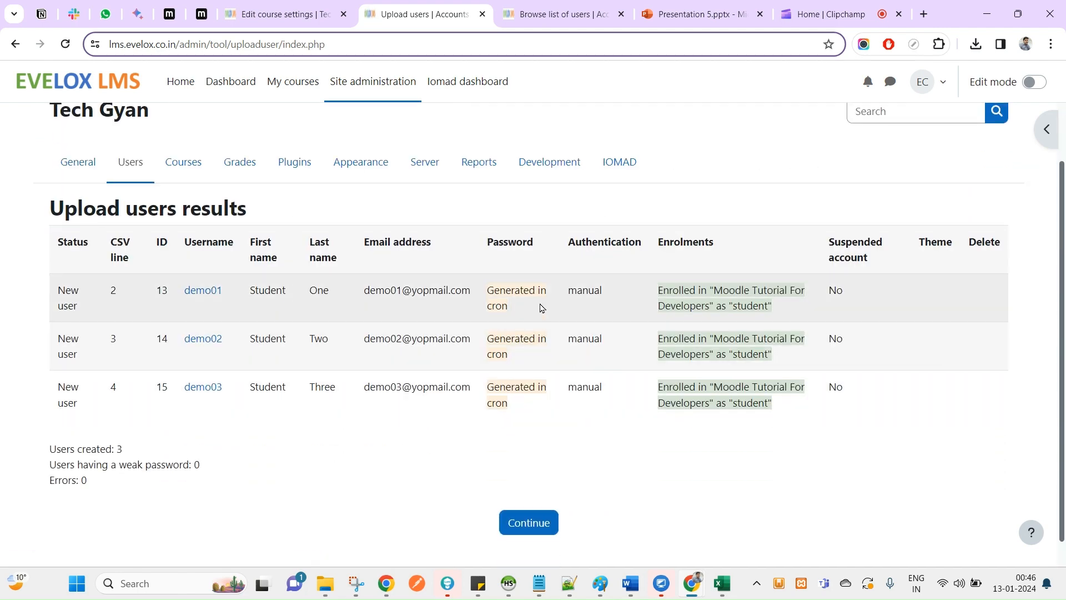
drag(488, 289, 508, 309)
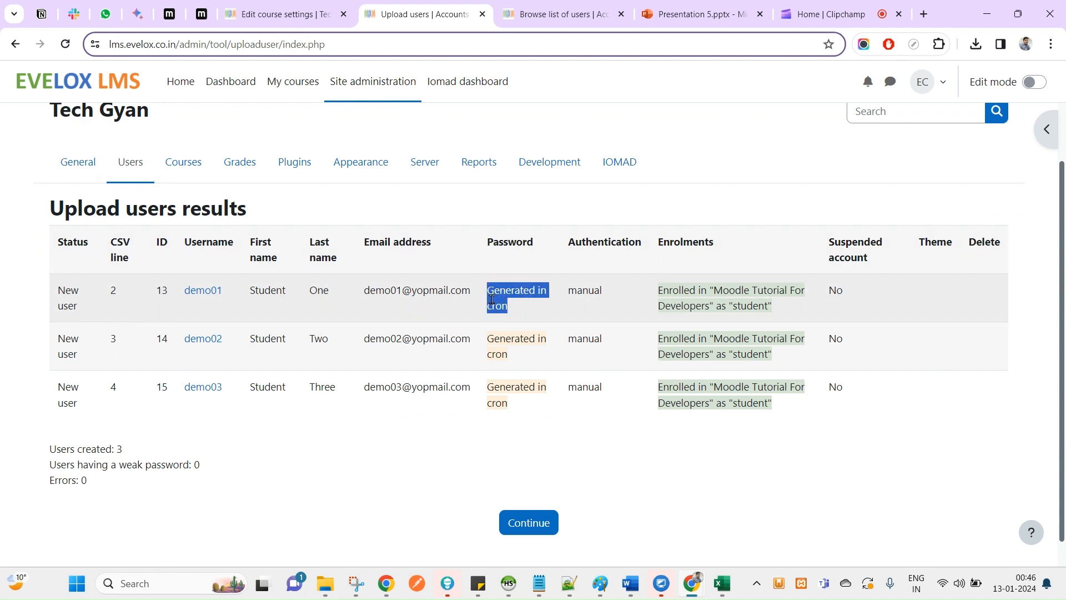
drag(54, 450, 84, 447)
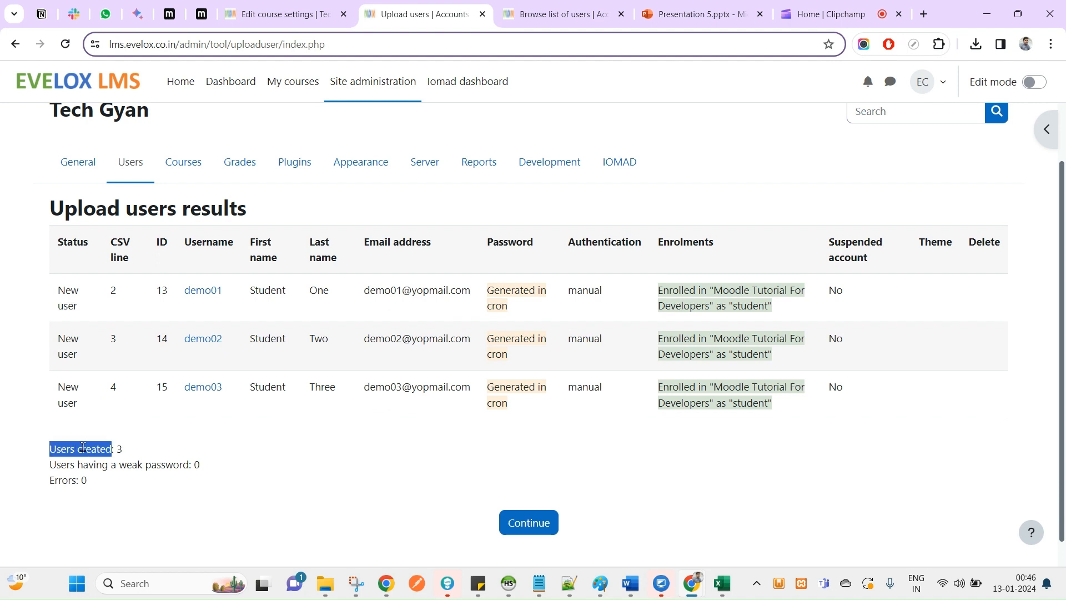
double_click(118, 450)
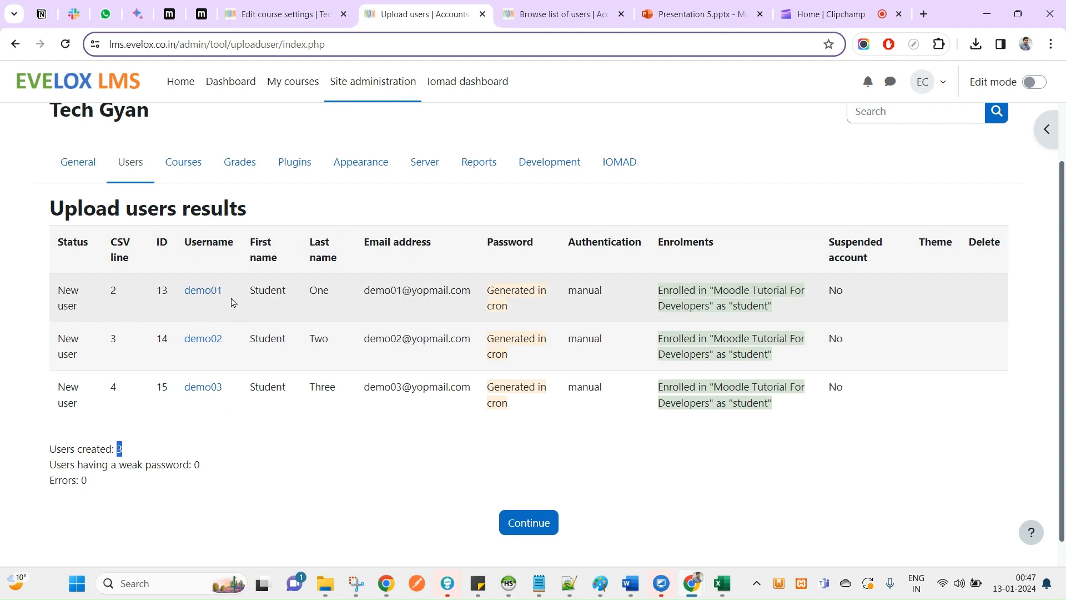
drag(231, 300, 185, 301)
drag(228, 347, 185, 349)
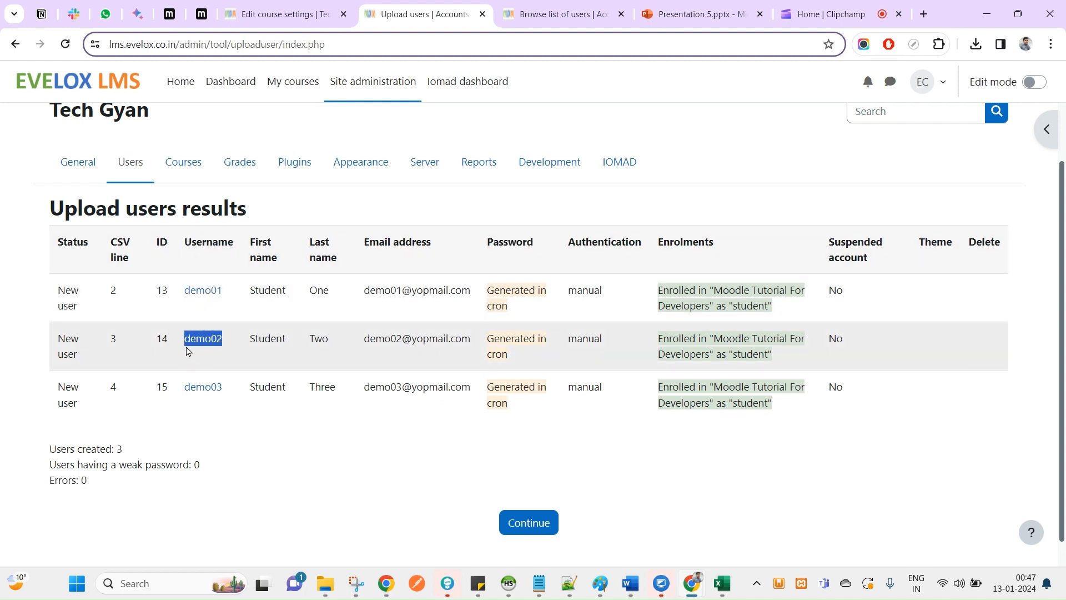
click(231, 395)
drag(231, 395, 185, 392)
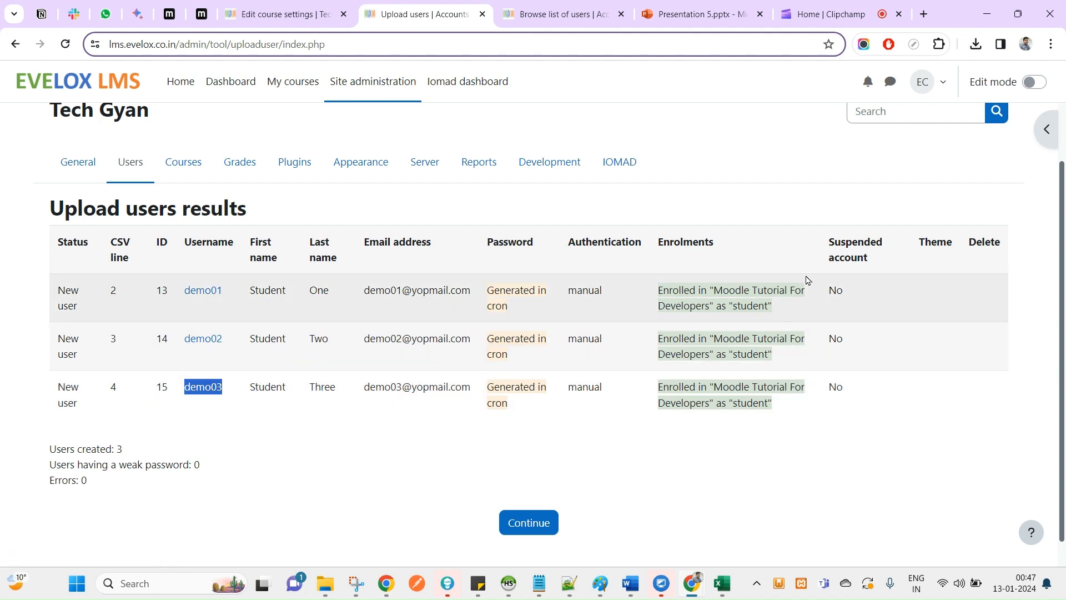
Check the Suspended account column for all uploaded users in the results table
triple_click(839, 242)
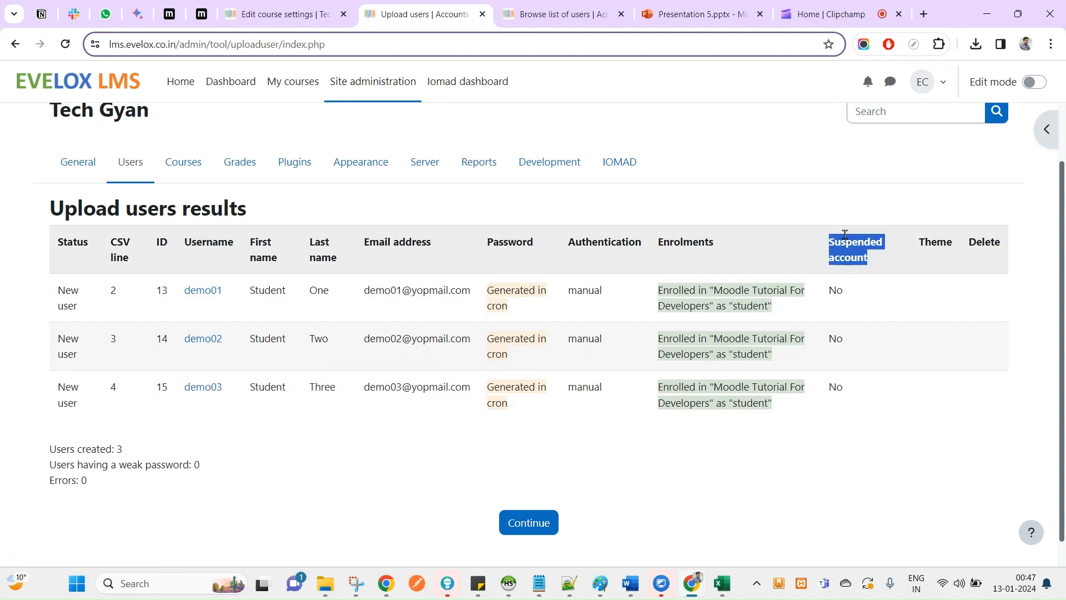
drag(844, 394, 831, 321)
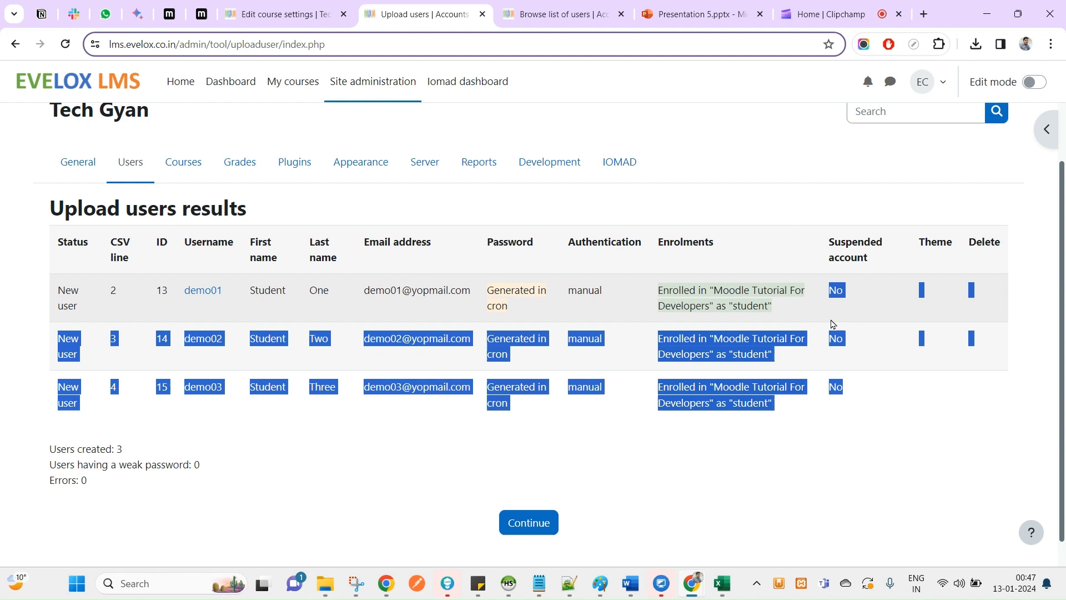
click(841, 283)
triple_click(847, 272)
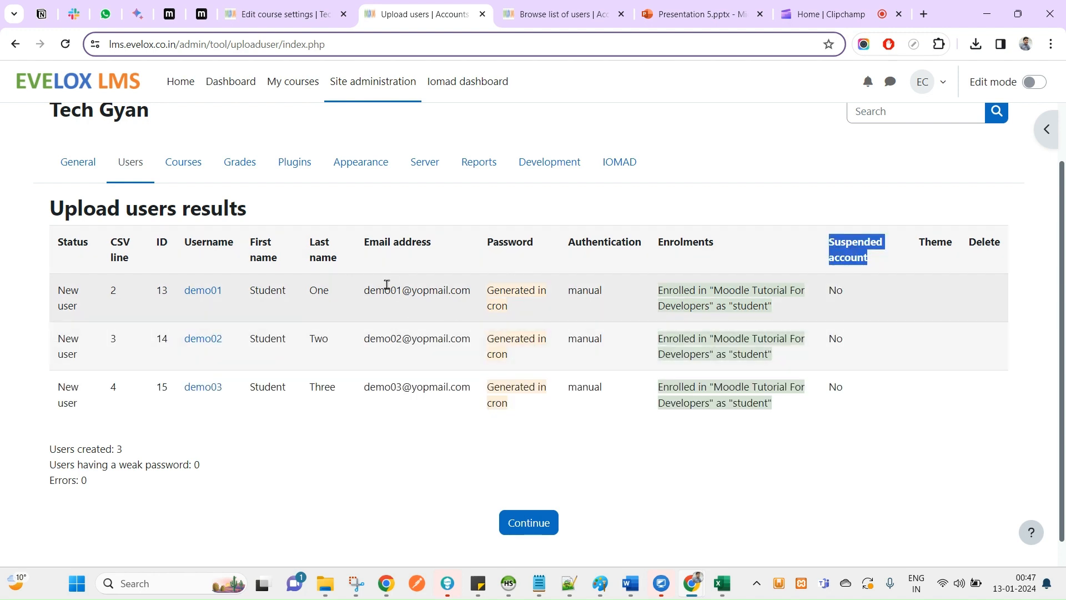
Reload the open Browse list of users page and find "demo" among the listed email addresses
click(550, 13)
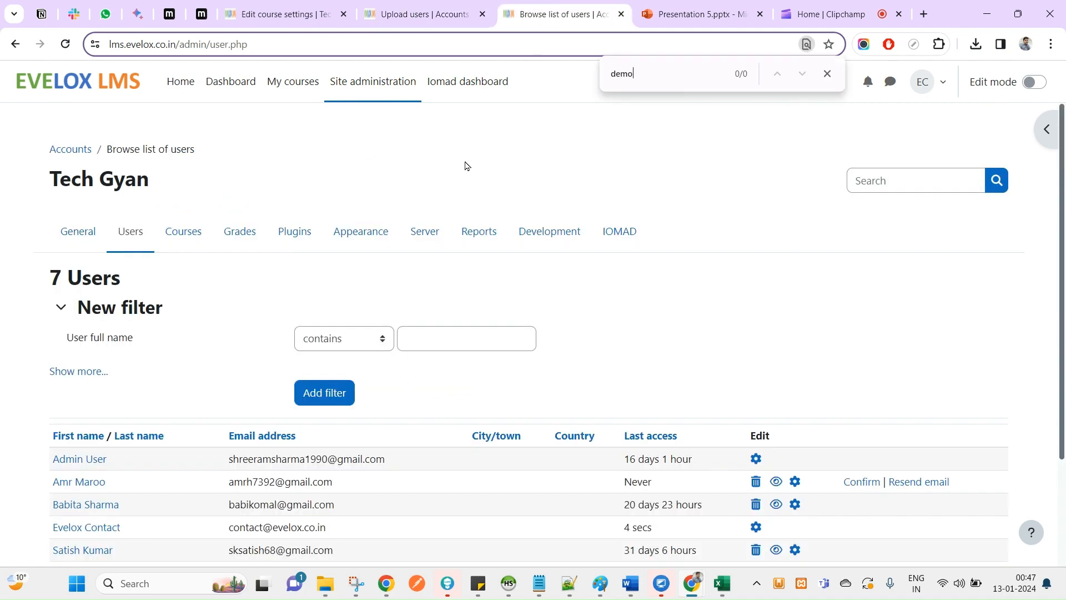
right_click(564, 143)
click(611, 192)
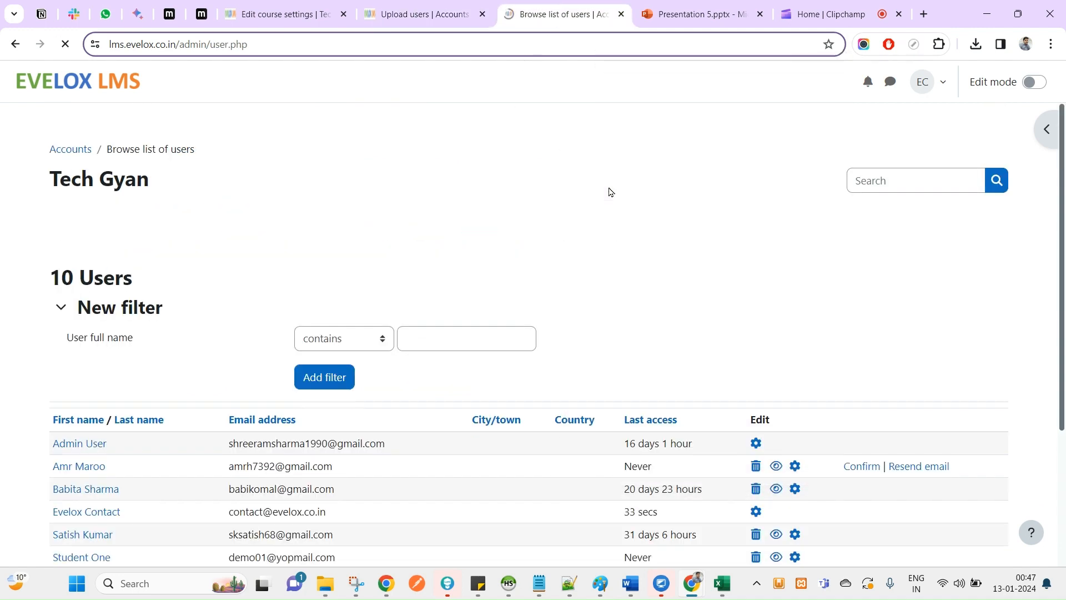
scroll(175, 430, down, 3)
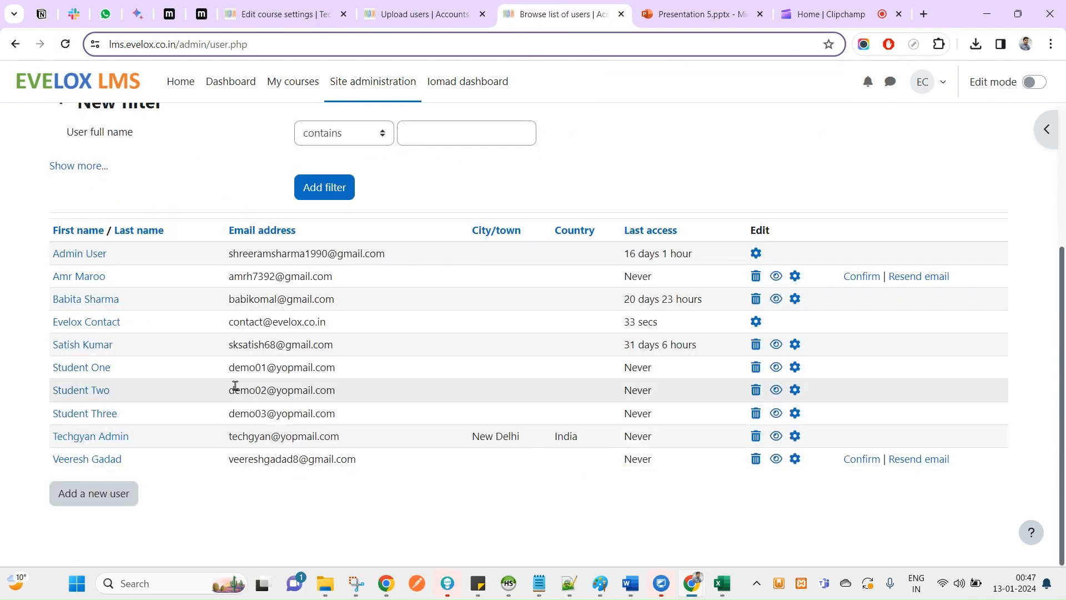
double_click(243, 367)
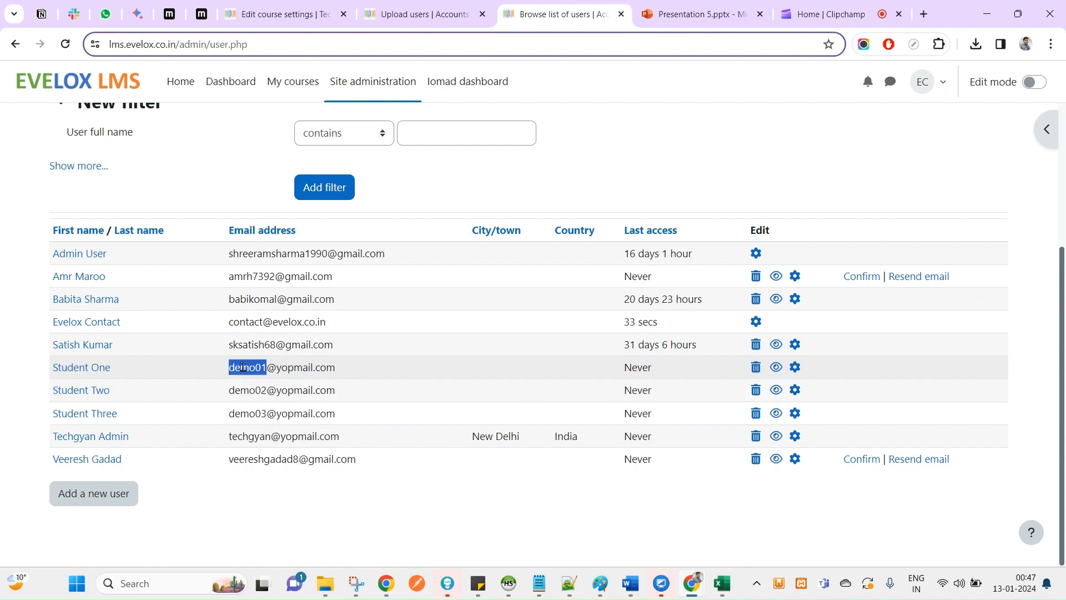
double_click(275, 368)
drag(229, 367, 255, 367)
key(ctrl+f)
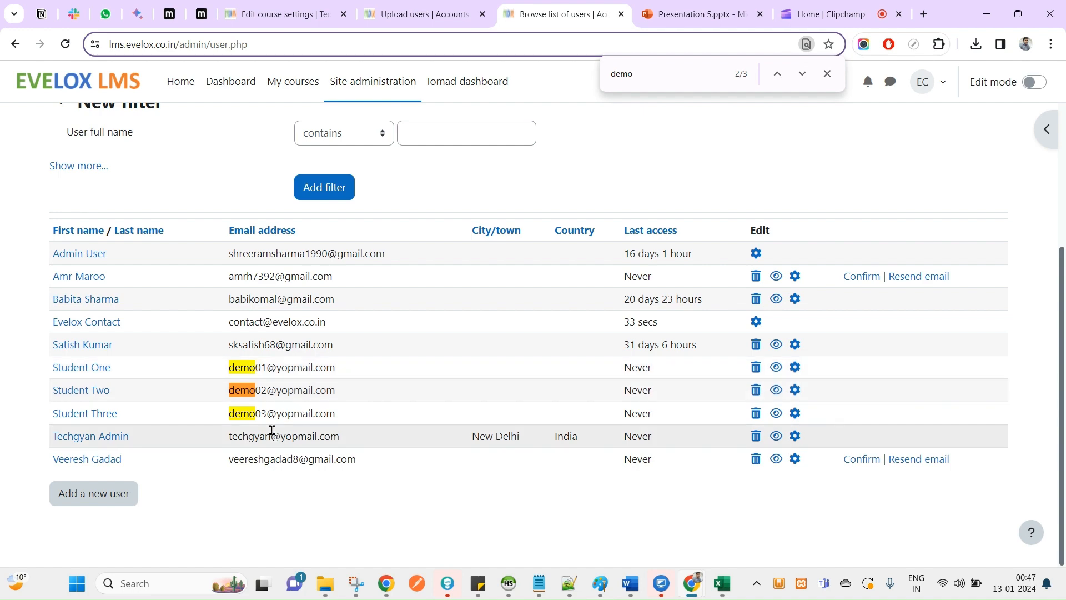
key(alt+Tab)
key(alt+Tab)
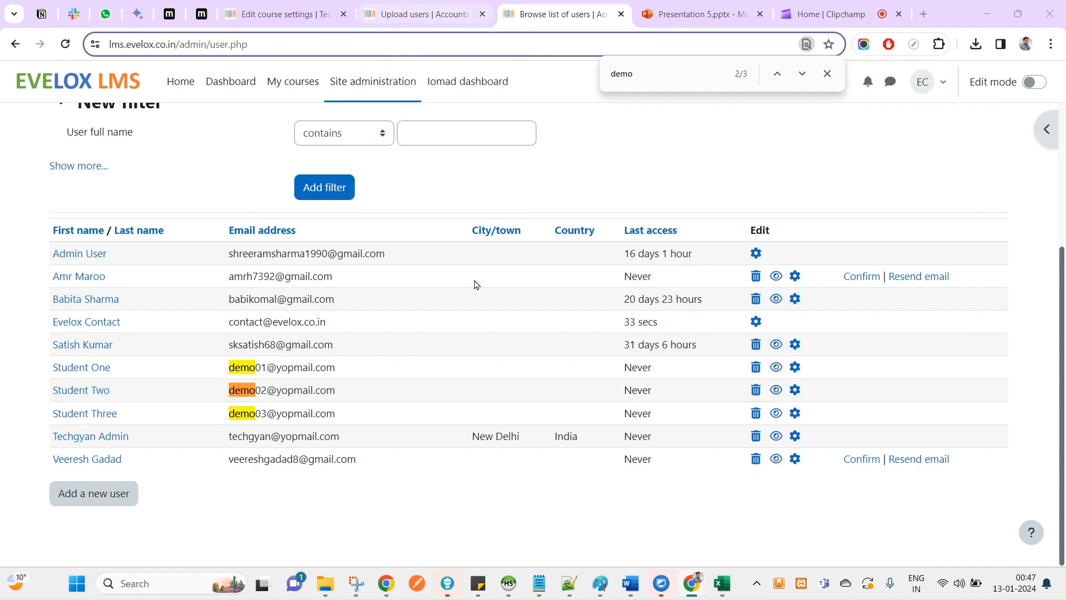
key(alt+Tab)
key(alt+Tab)
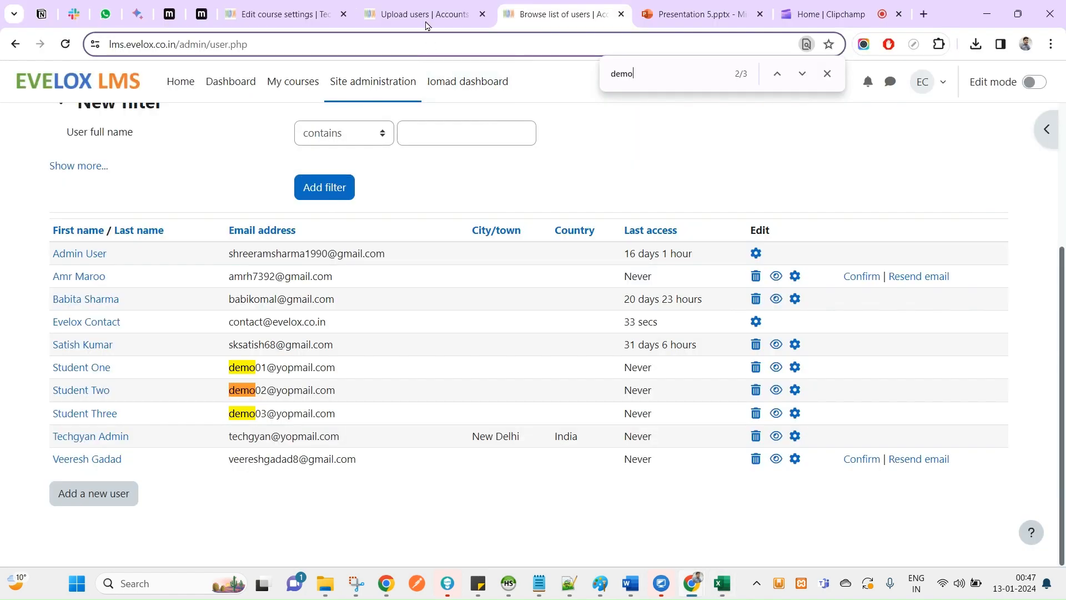
Return to the upload results and examine the course and role in the Enrolments column for demo01 and demo02
click(428, 16)
click(676, 290)
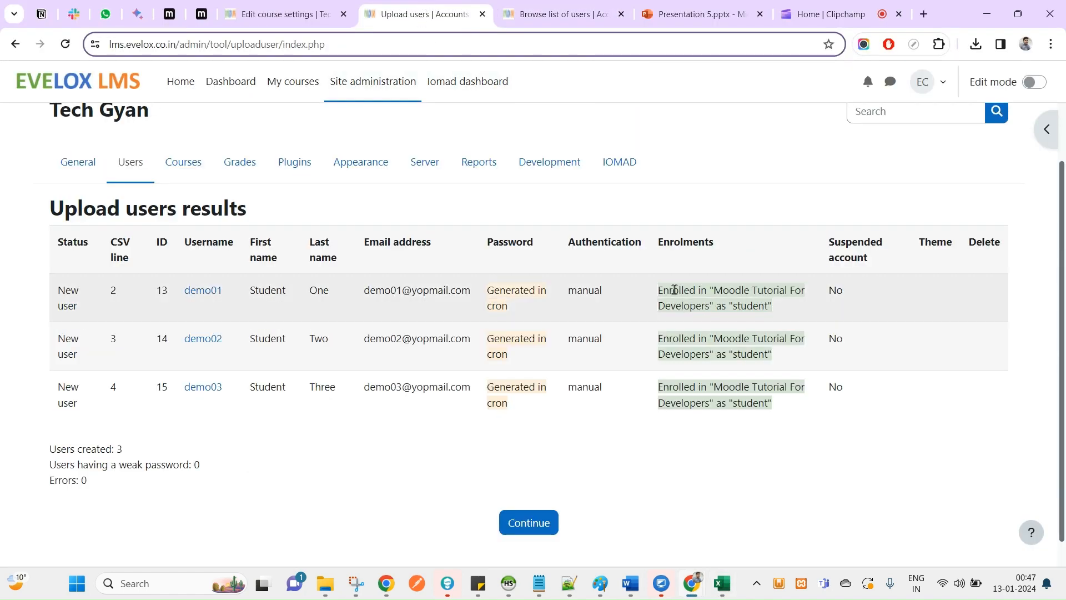
double_click(722, 290)
drag(722, 290, 755, 301)
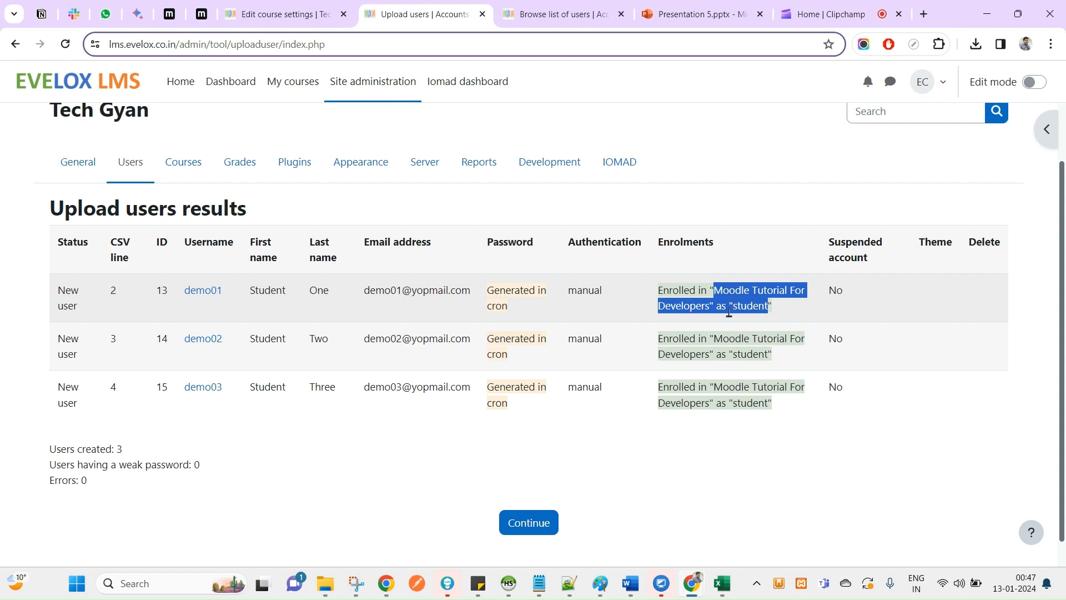
double_click(750, 306)
click(682, 340)
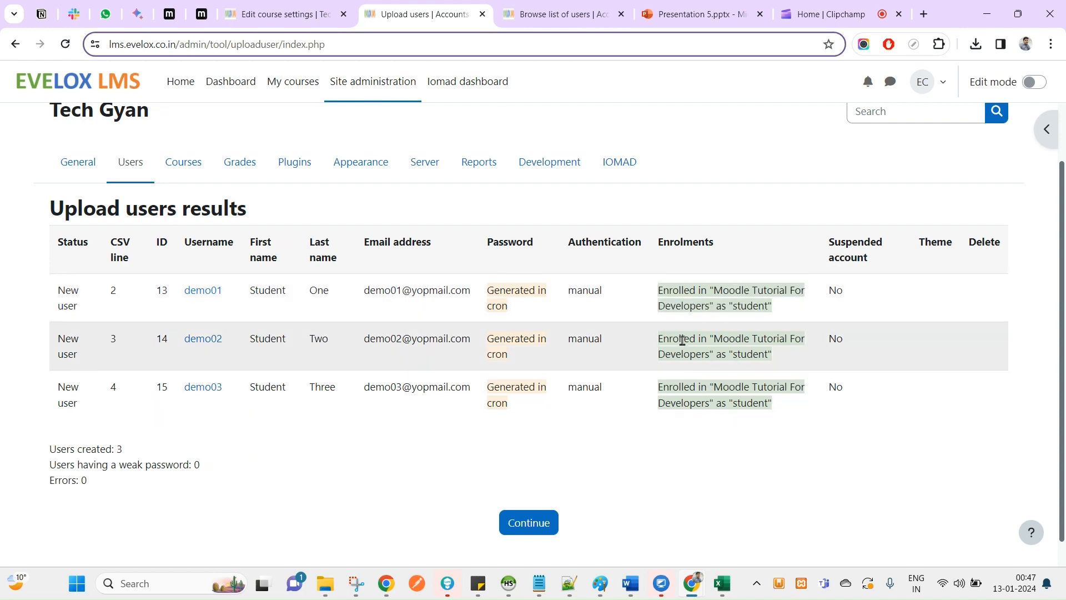
double_click(683, 341)
drag(682, 340, 776, 361)
click(747, 371)
double_click(750, 354)
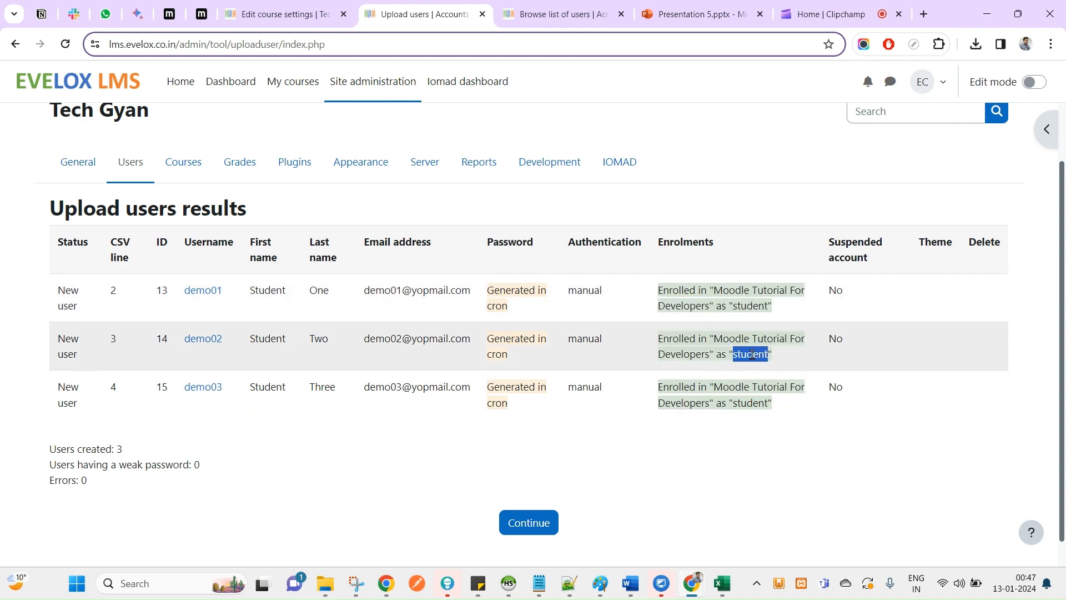
Switch to the example sheet in Excel and fit the course1 column's width to its course names
key(alt+Tab)
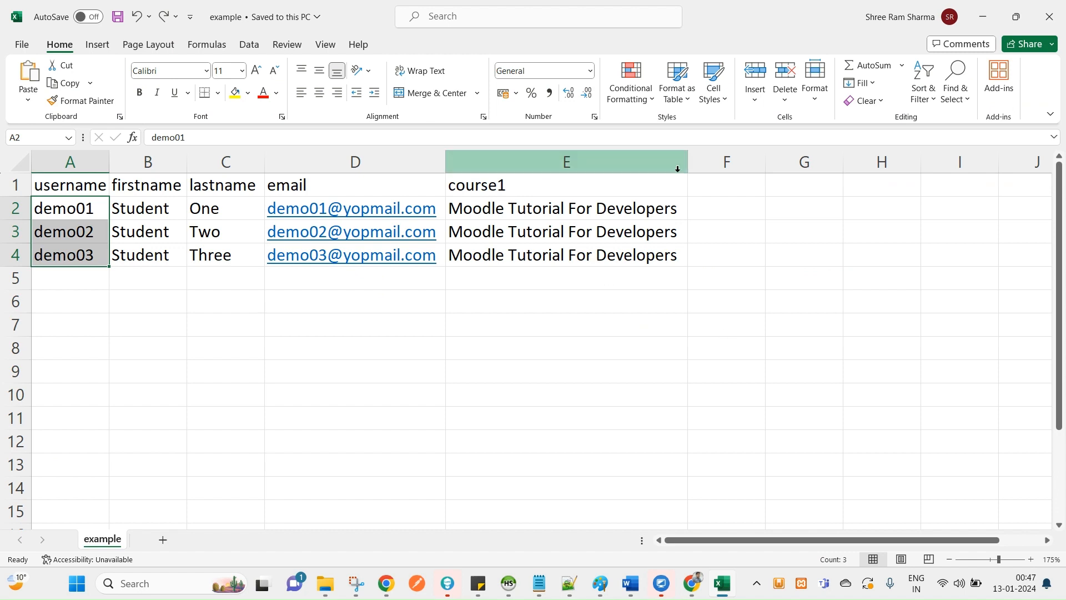
drag(686, 166, 632, 167)
click(673, 191)
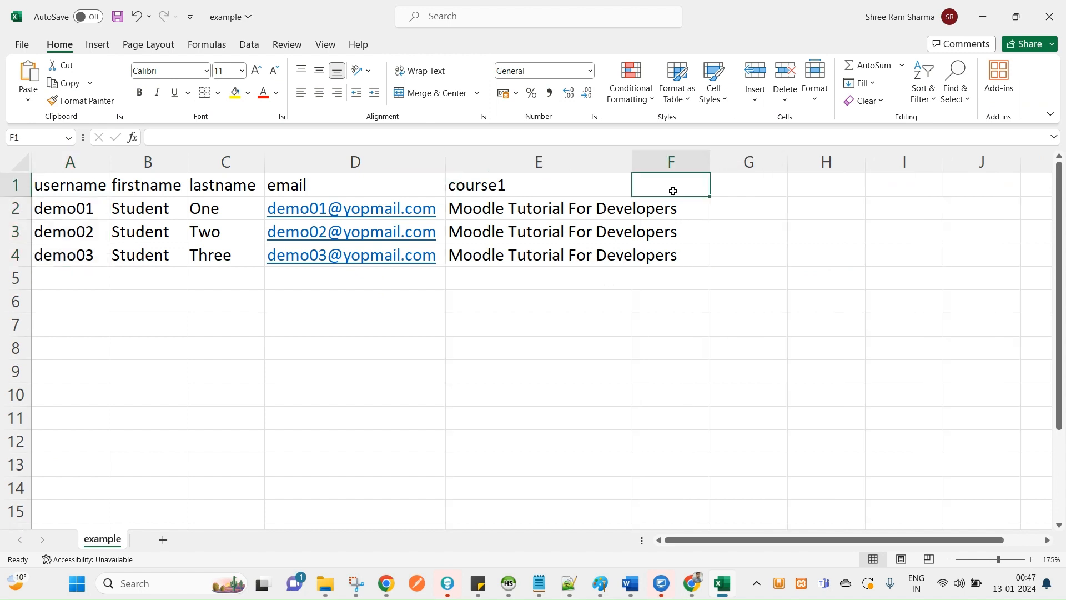
drag(536, 210, 555, 256)
click(685, 176)
double_click(630, 165)
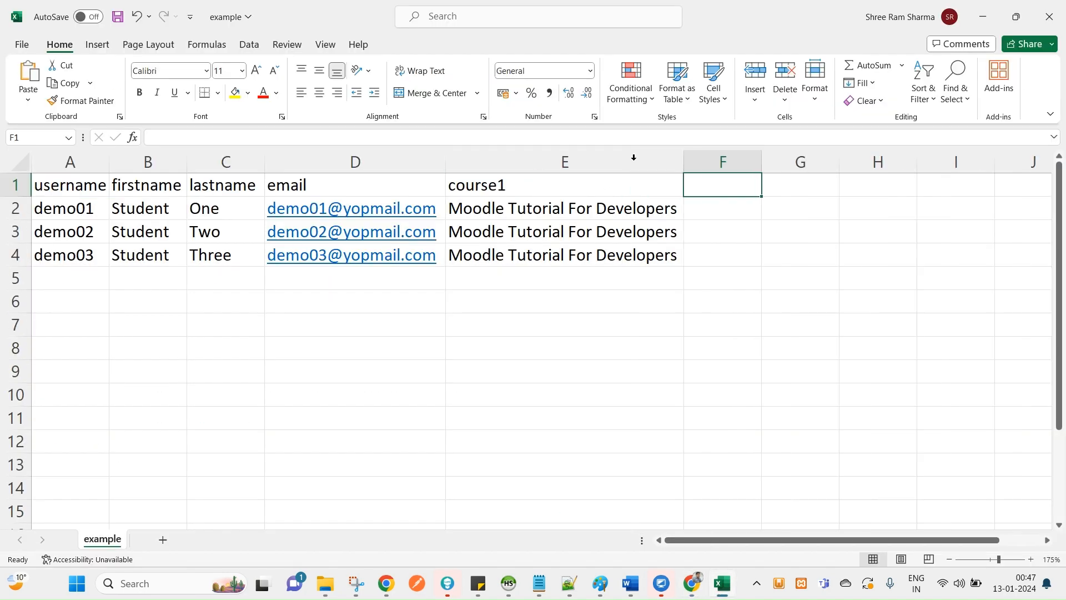
Add a role1 header in F1, enter manager for demo01 in F2, and save the example file
double_click(716, 187)
text(ro)
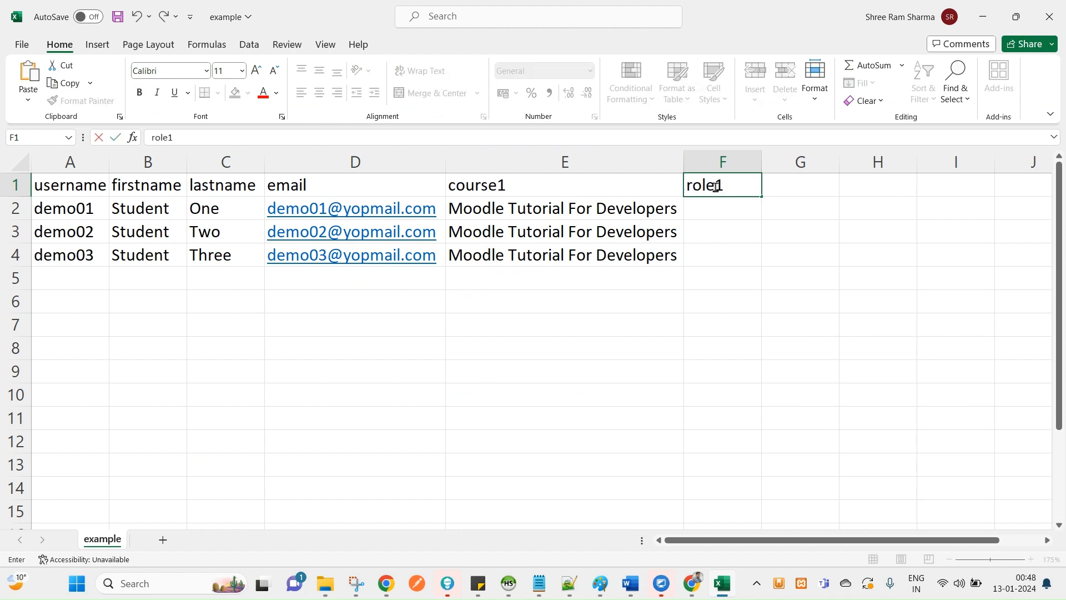
text(le1)
key(Return)
text(manager)
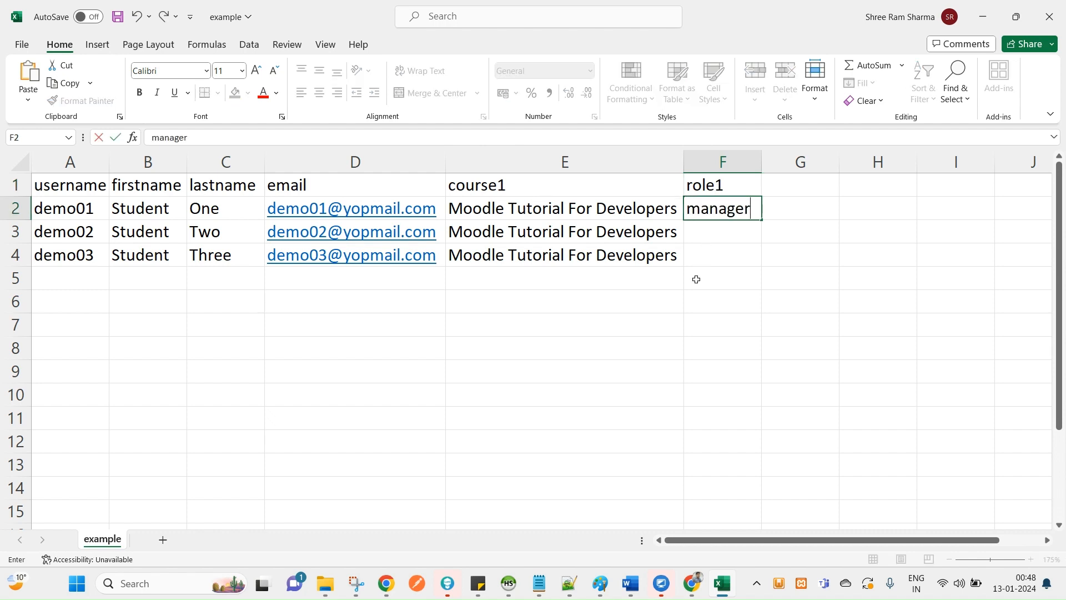
key(ctrl+s)
click(707, 185)
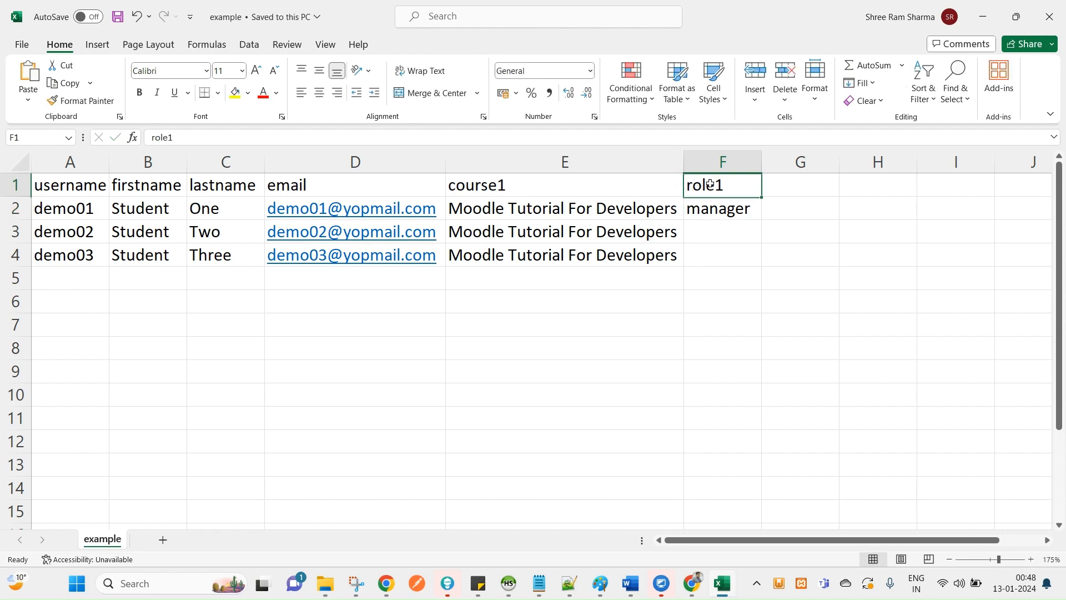
click(740, 210)
Switch to the upload results in the browser and check the course name in demo01's Enrolments entry
key(alt+Tab)
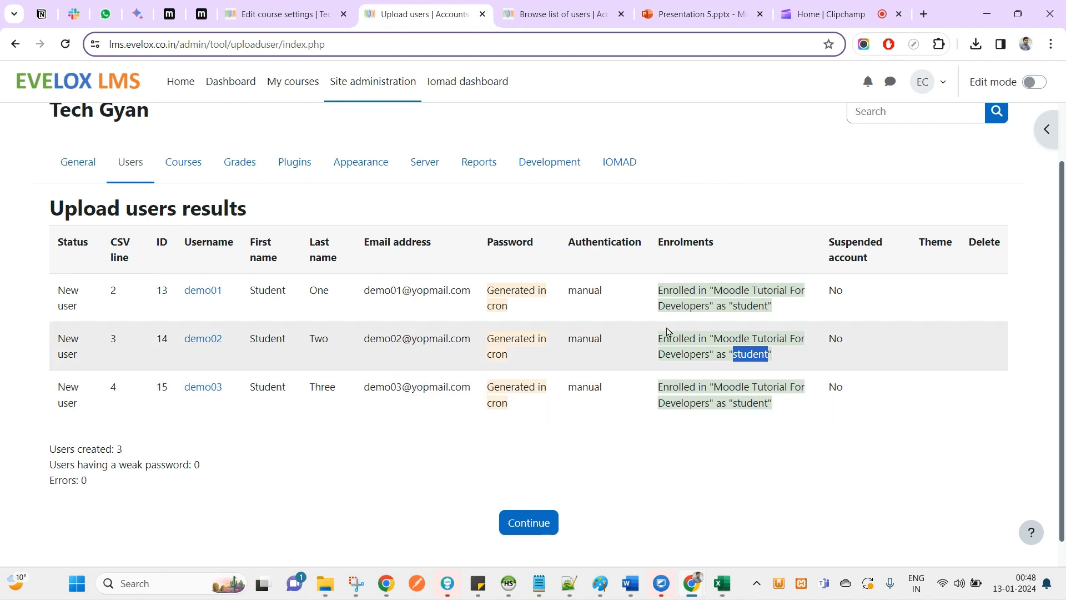
double_click(720, 290)
drag(721, 290, 706, 302)
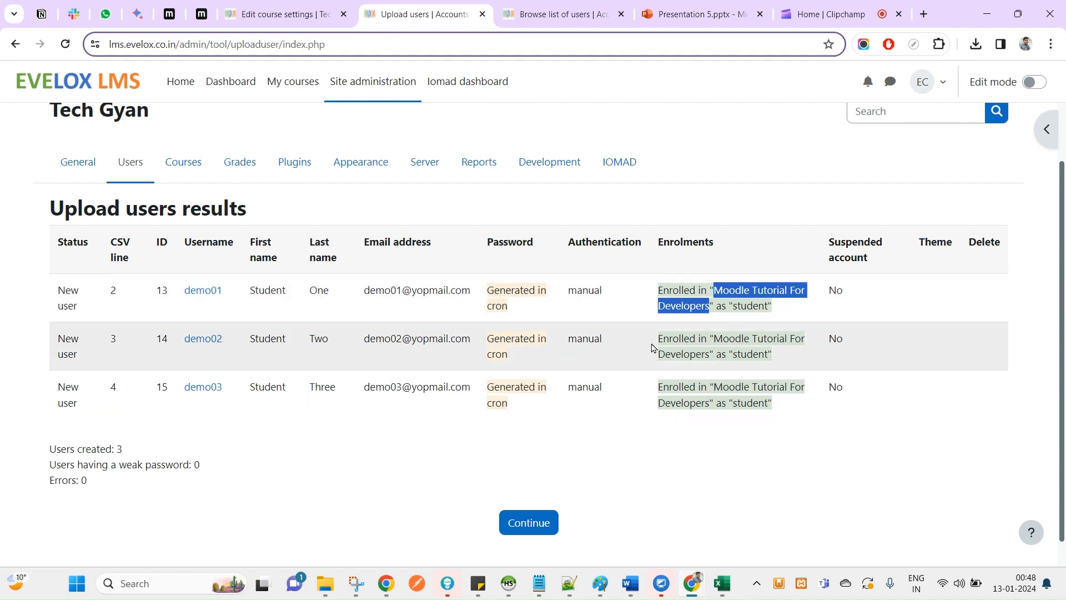
Open the Participants page of the Moodle Tutorial For Developers course and find "demo" among the enrolled users
click(290, 18)
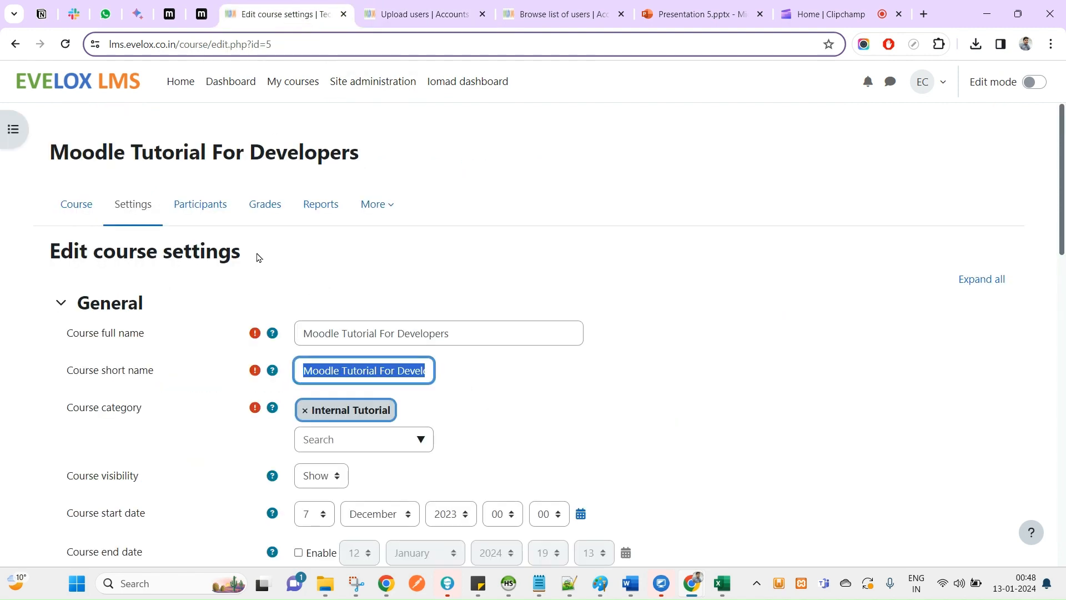
click(199, 205)
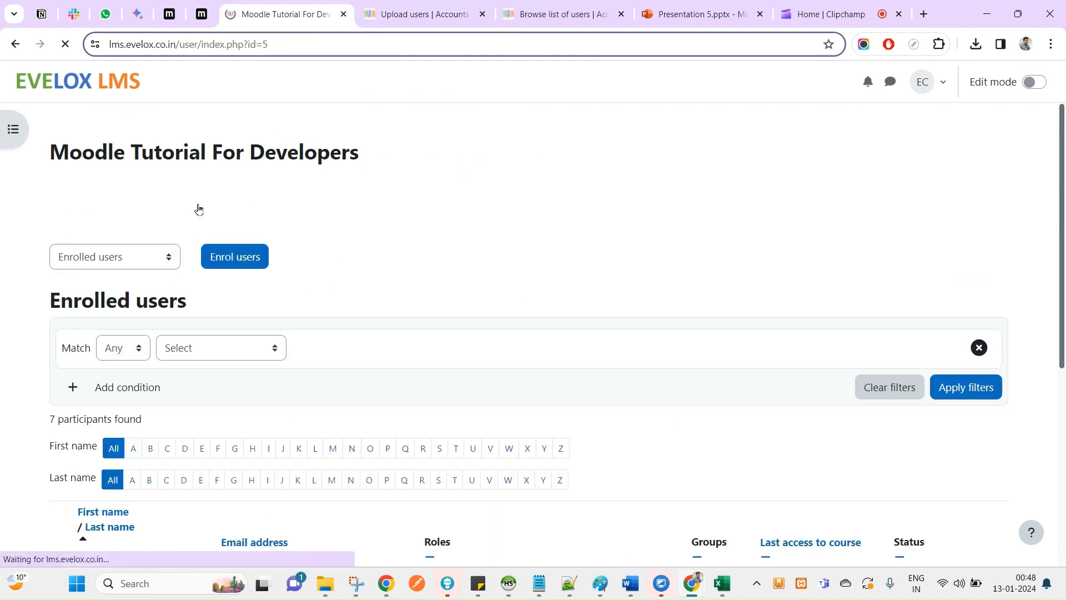
scroll(478, 345, down, 5)
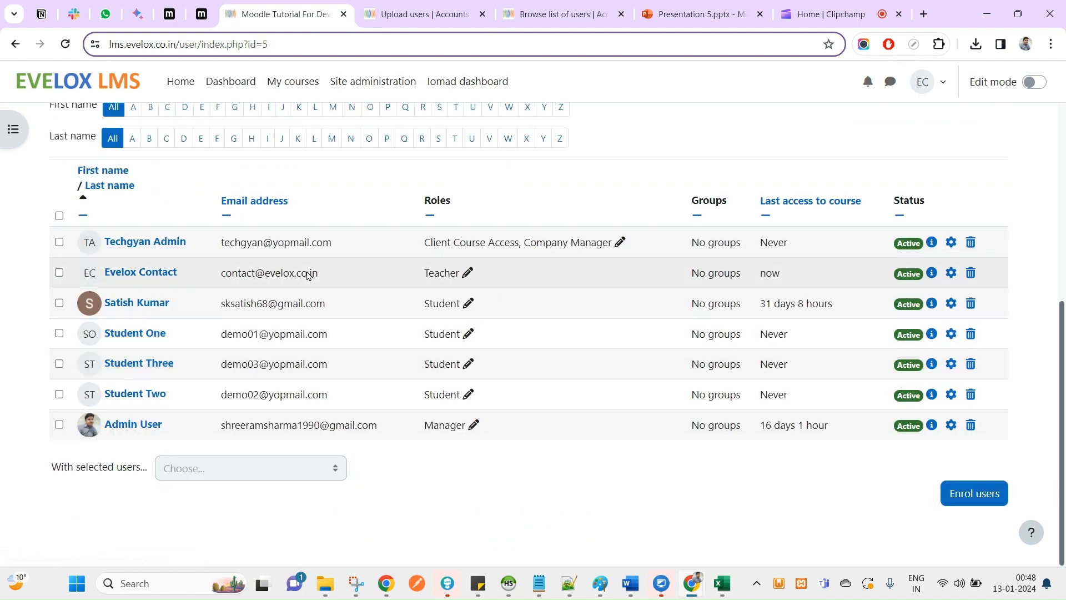
drag(224, 332, 249, 334)
key(ctrl+f)
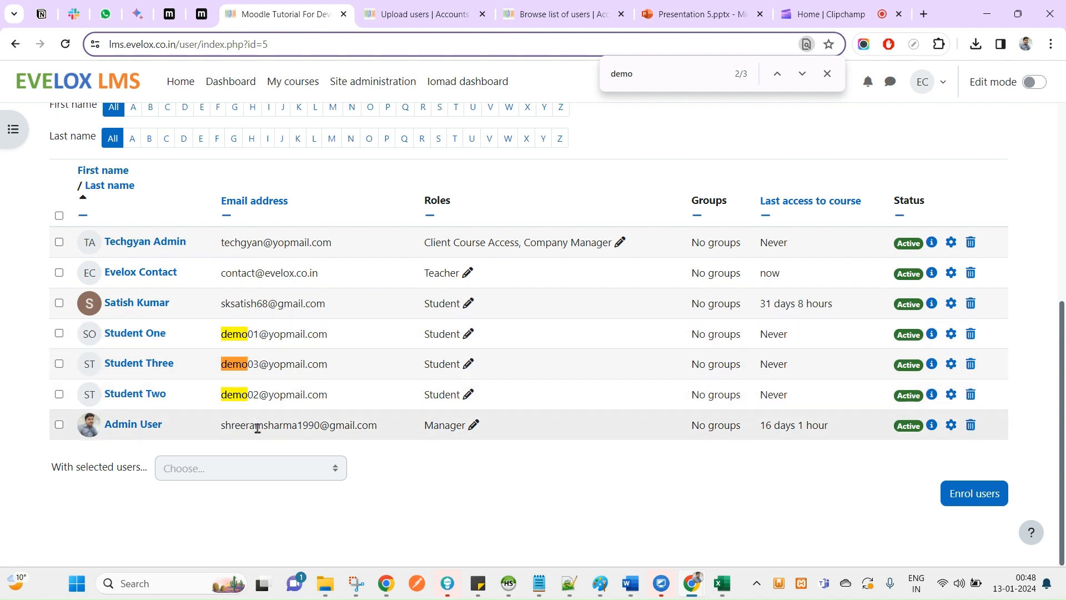
scroll(255, 242, up, 5)
scroll(236, 195, up, 2)
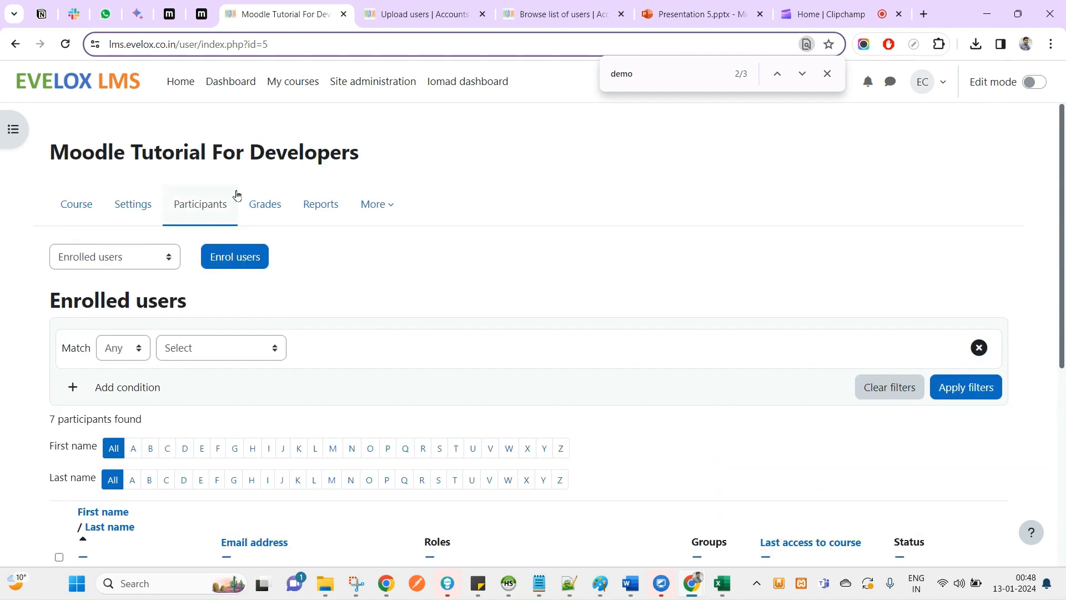
scroll(312, 499, down, 6)
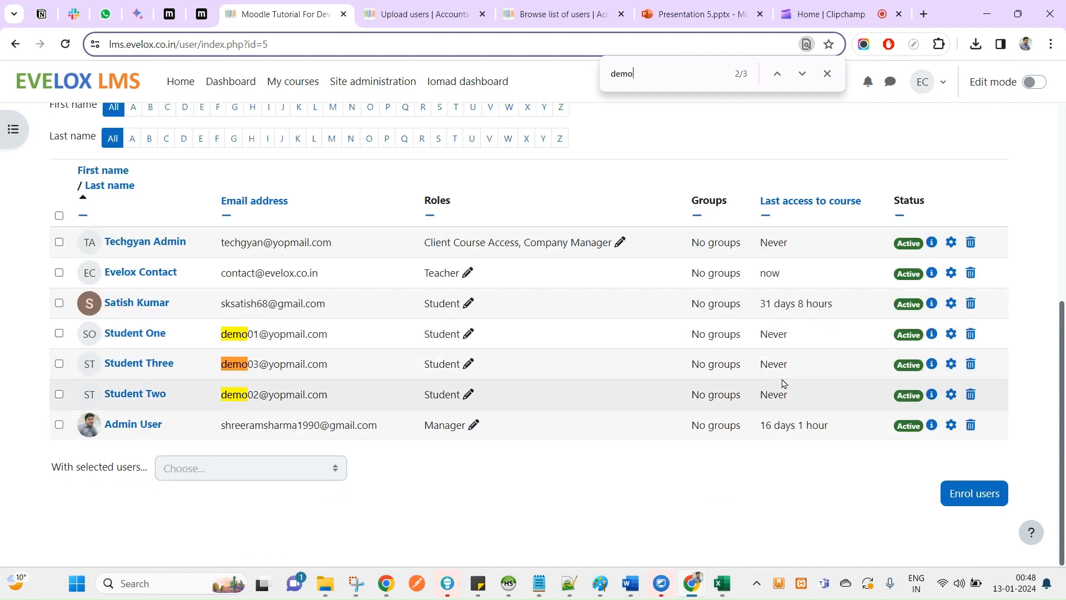
drag(783, 394, 242, 333)
Switch to the example sheet in Excel and review the demo01 row and its role1 value
key(alt+Tab)
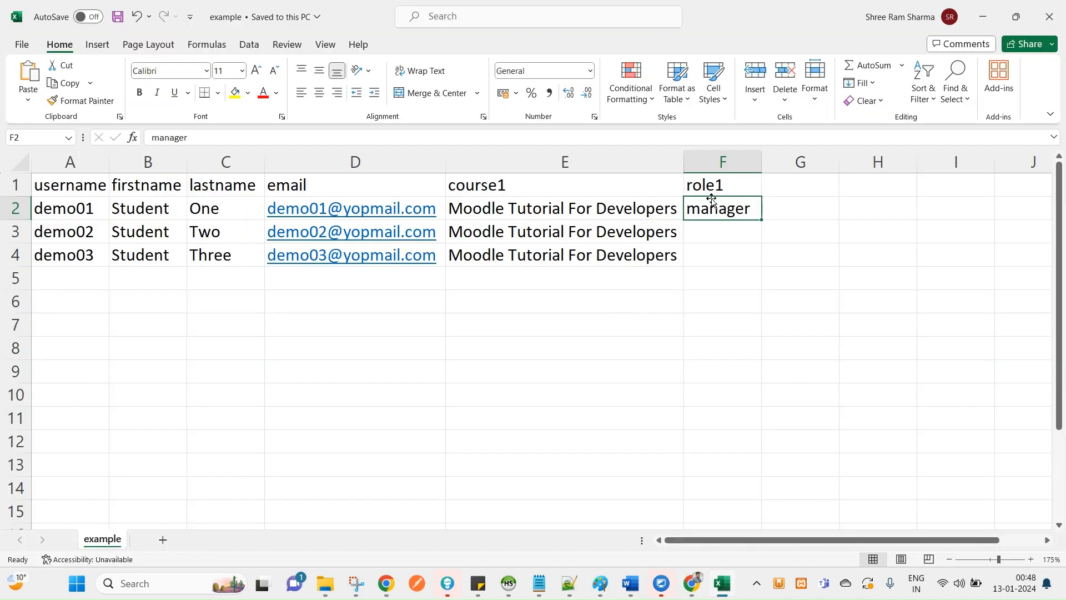
drag(65, 215, 469, 221)
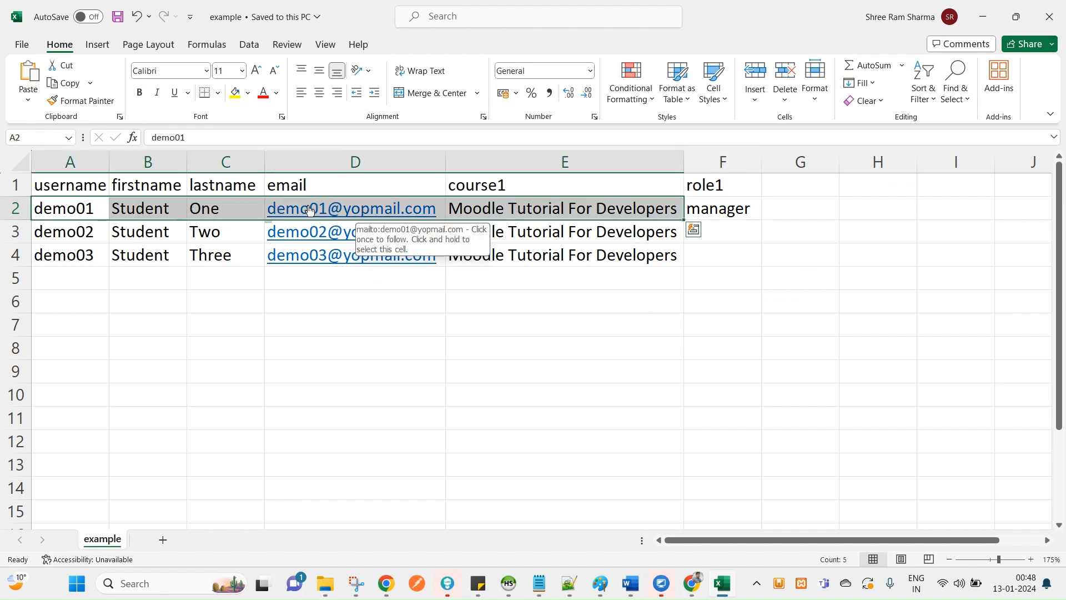
click(759, 203)
Switch back to the course participants list in the browser and check demo01's email and role
key(alt+Tab)
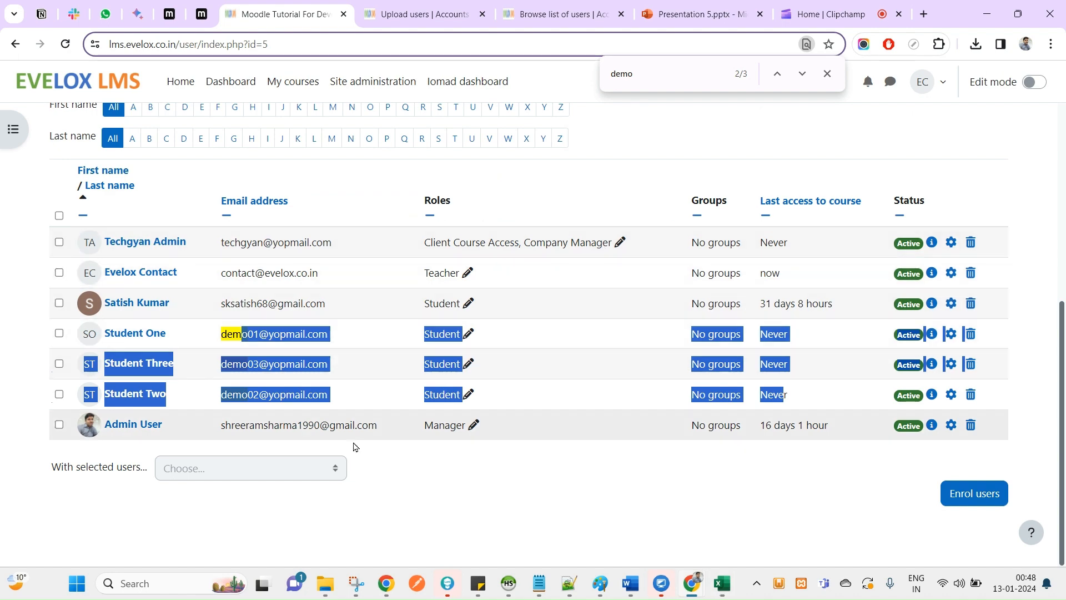
click(403, 486)
scroll(371, 218, up, 3)
scroll(478, 412, down, 2)
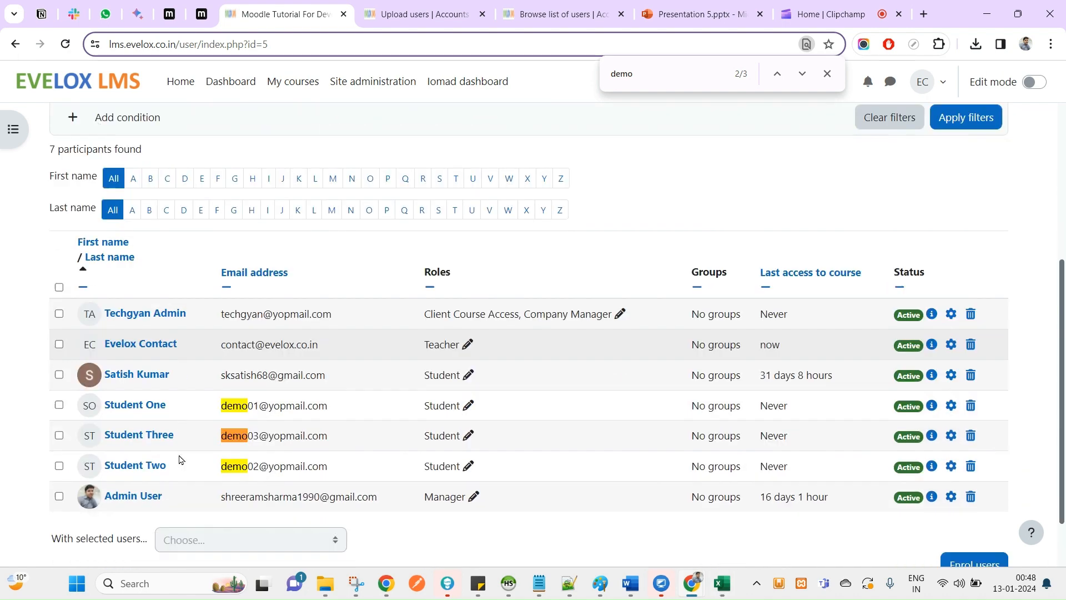
drag(221, 403, 436, 408)
Continue from the upload results to a new Upload users form and attach the edited example.csv
click(437, 8)
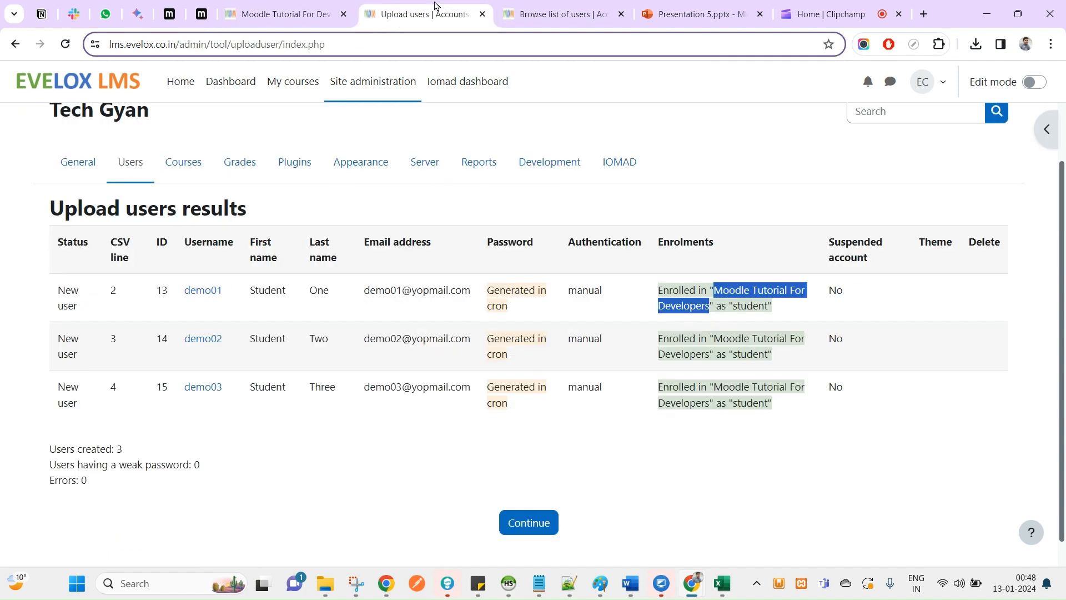
click(525, 522)
key(alt+Tab)
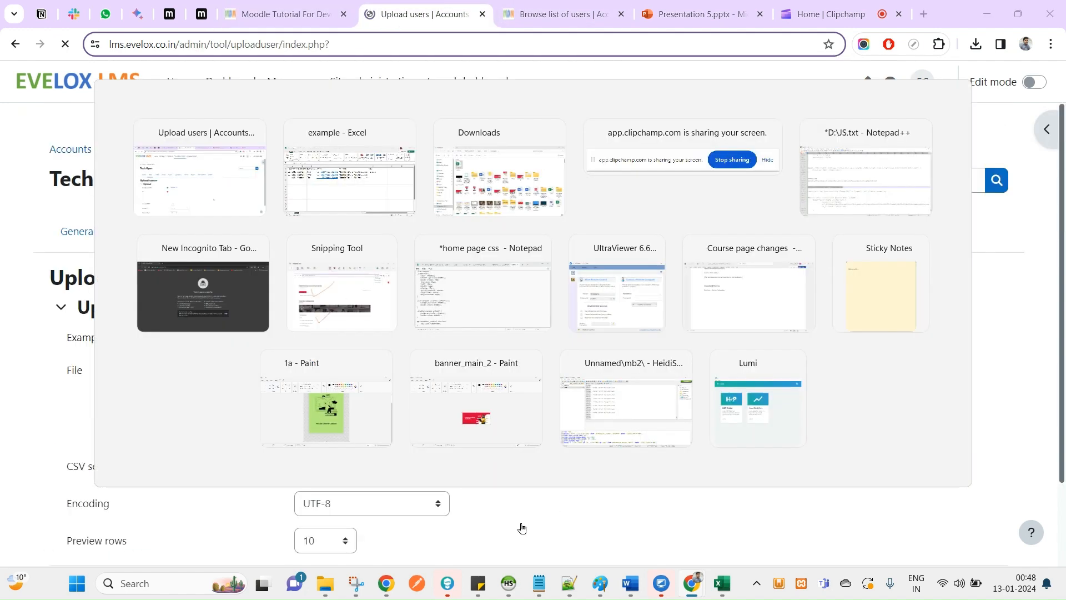
key(alt+Tab)
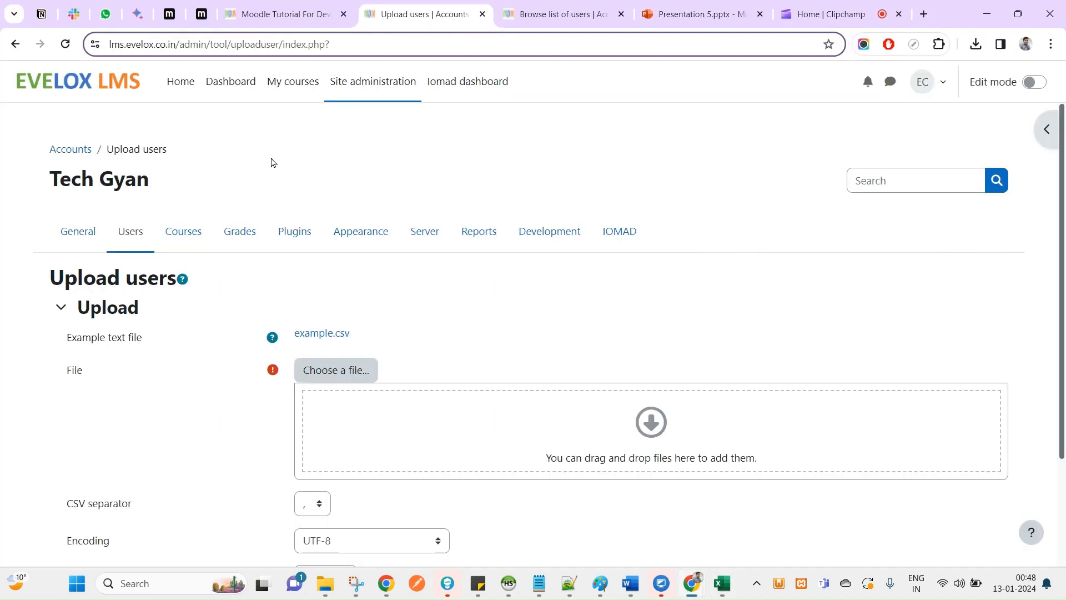
key(alt+Tab)
key(alt+Tab)
click(332, 368)
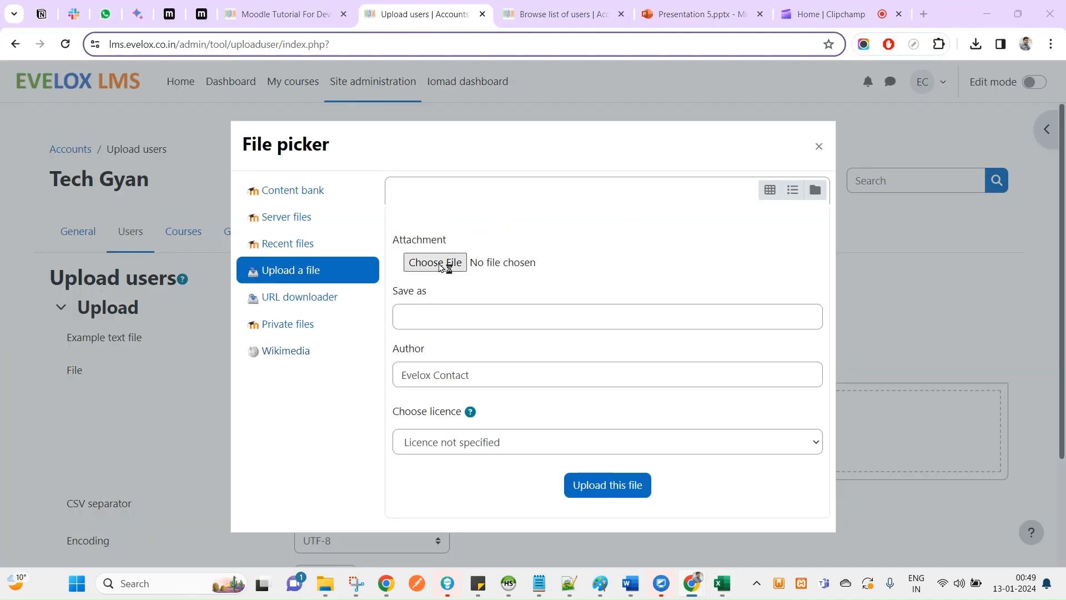
click(439, 262)
double_click(232, 122)
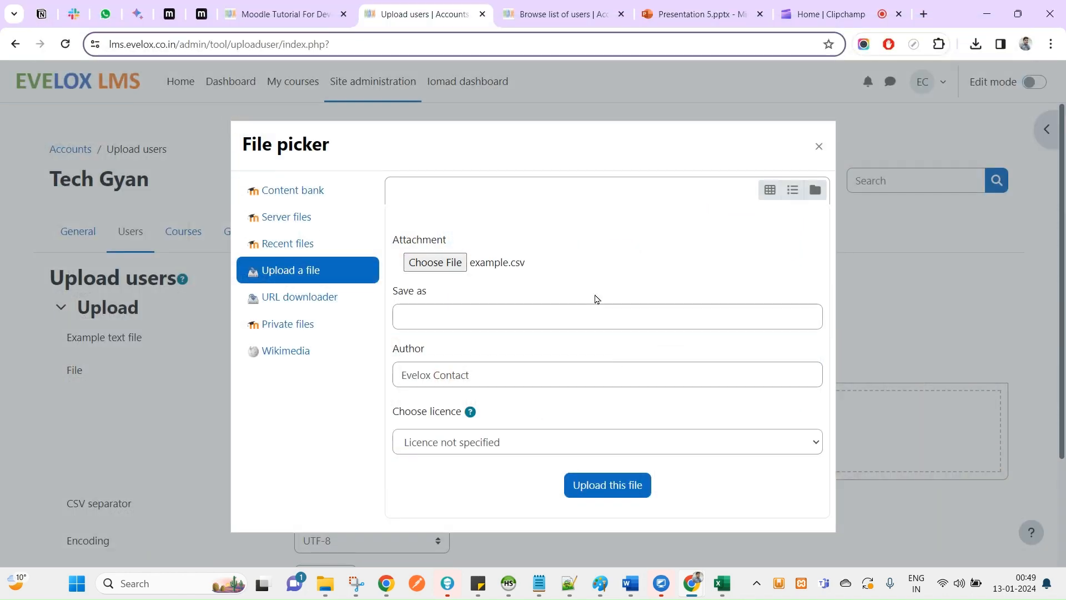
click(617, 489)
Preview example.csv and try to upload the users with the upload type Add new only, skip existing users
scroll(616, 491, down, 3)
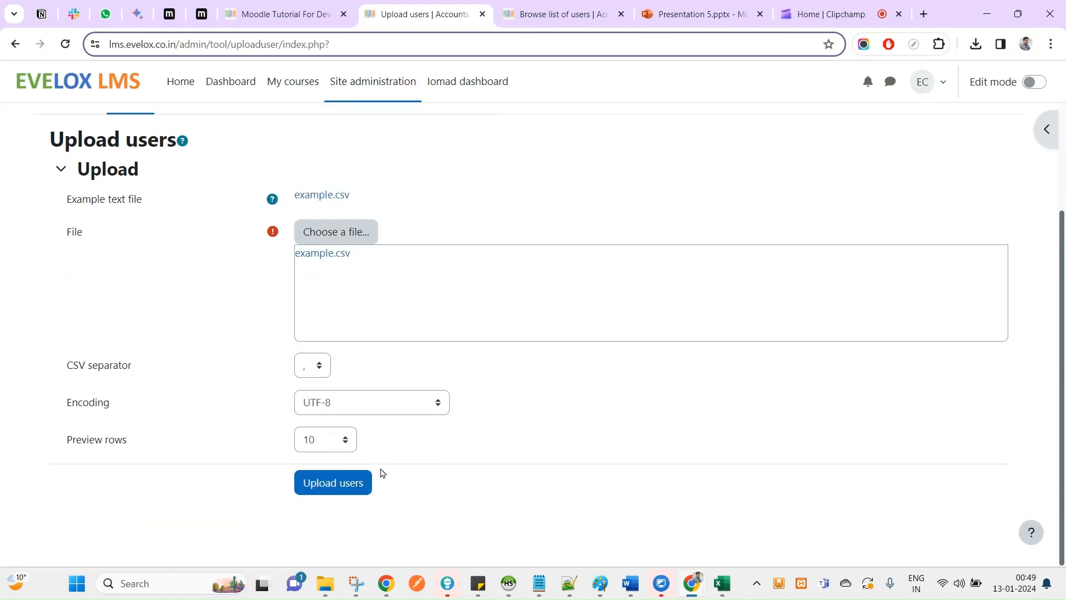
click(352, 490)
scroll(519, 443, down, 6)
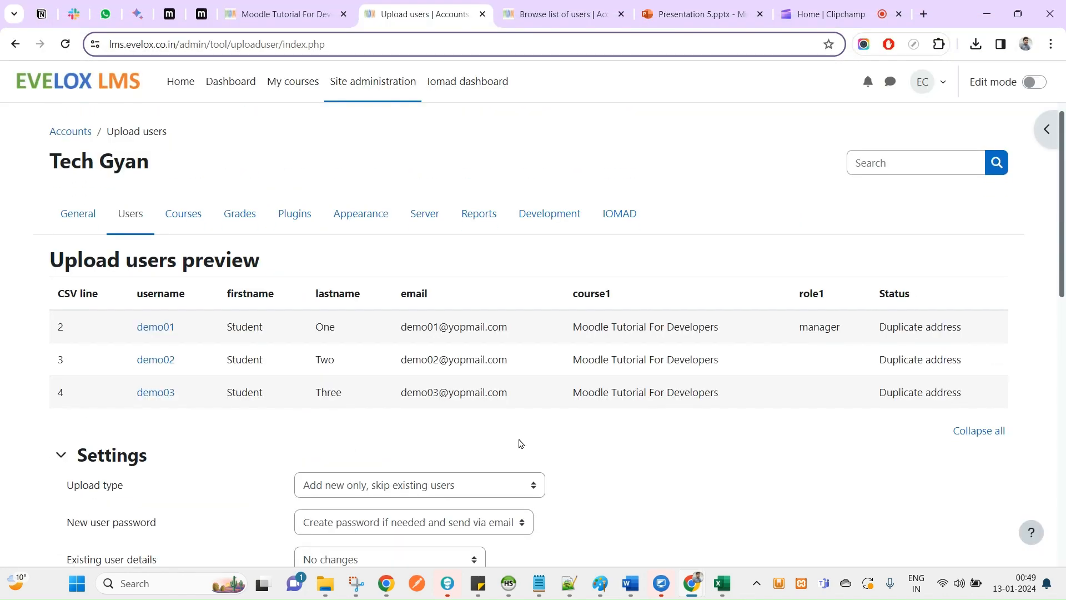
scroll(401, 431, down, 3)
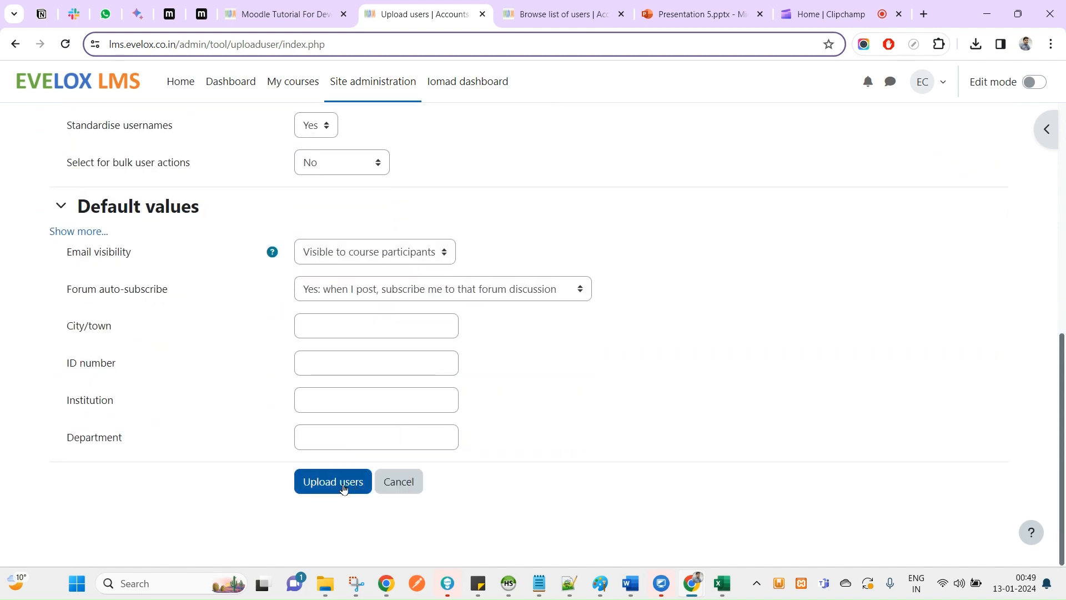
click(345, 487)
Examine the summary counts and the Status column for the demo users in the upload results
scroll(343, 486, down, 2)
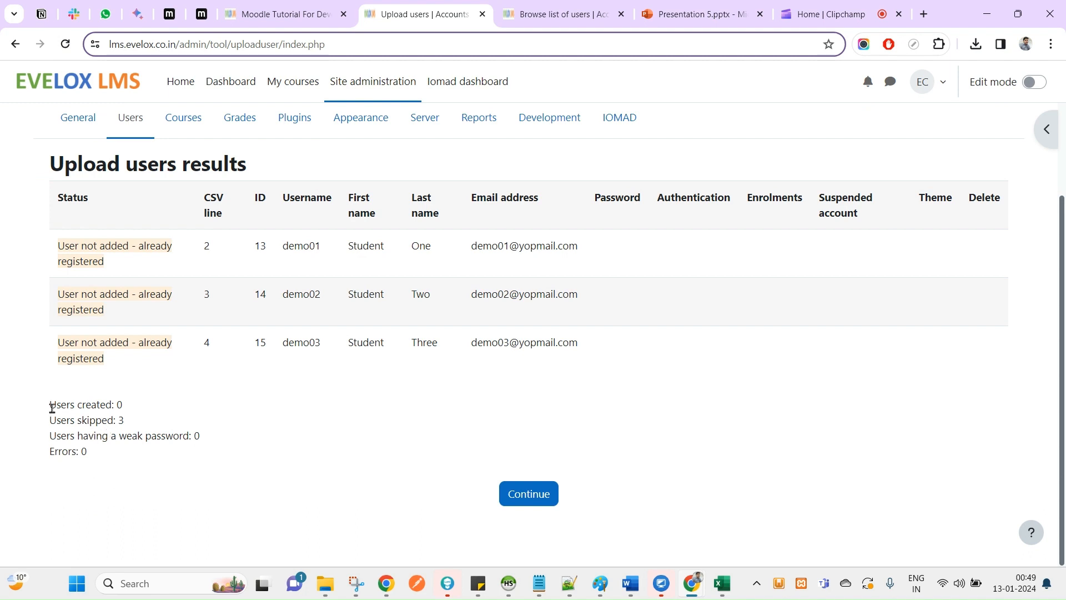
drag(53, 408, 189, 437)
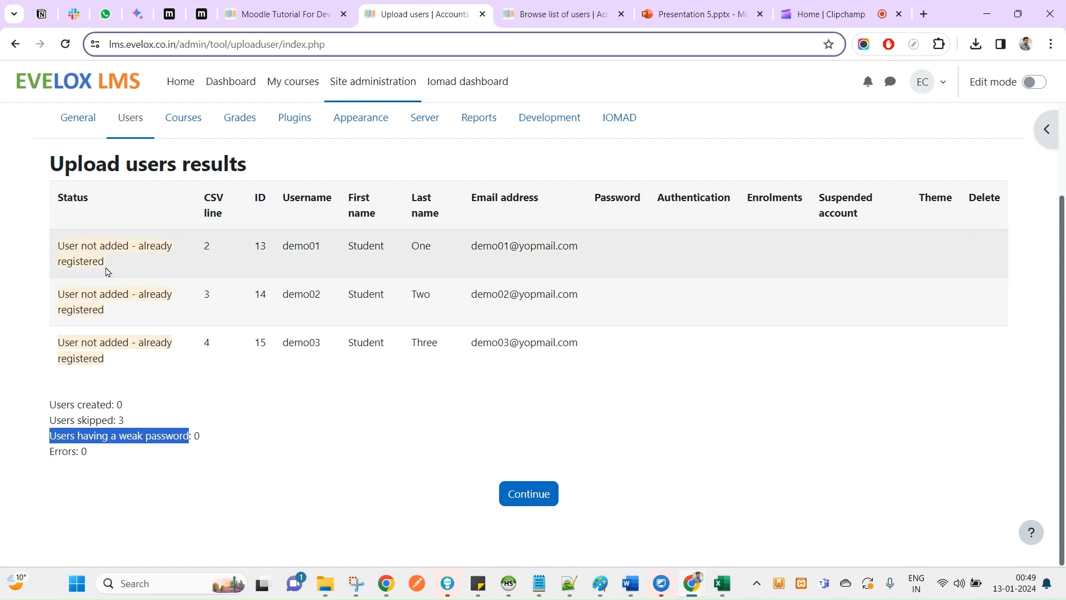
drag(162, 250, 79, 341)
click(305, 401)
Reload the course participants page and check the roles of the three demo users
click(309, 8)
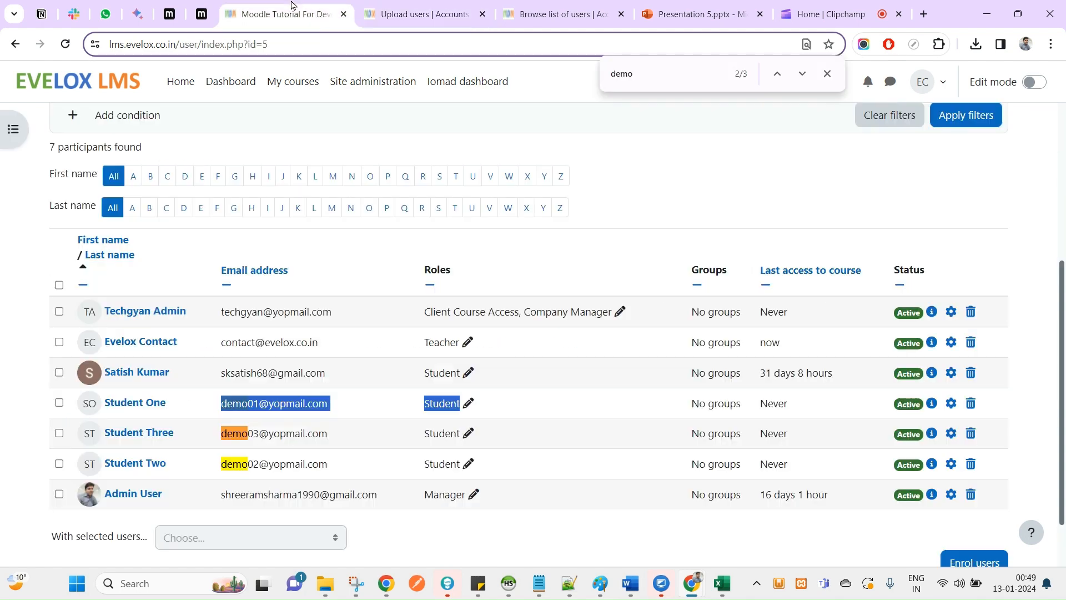
right_click(632, 136)
click(669, 188)
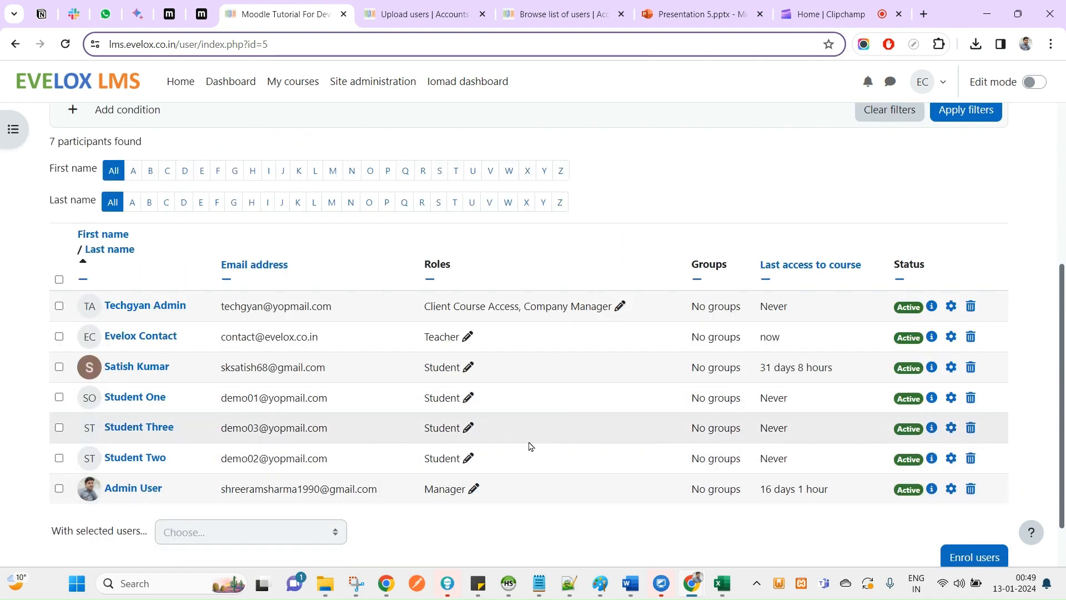
drag(520, 456, 233, 397)
Return to the upload results, continue to a fresh Upload users form, and attach example.csv again
click(458, 5)
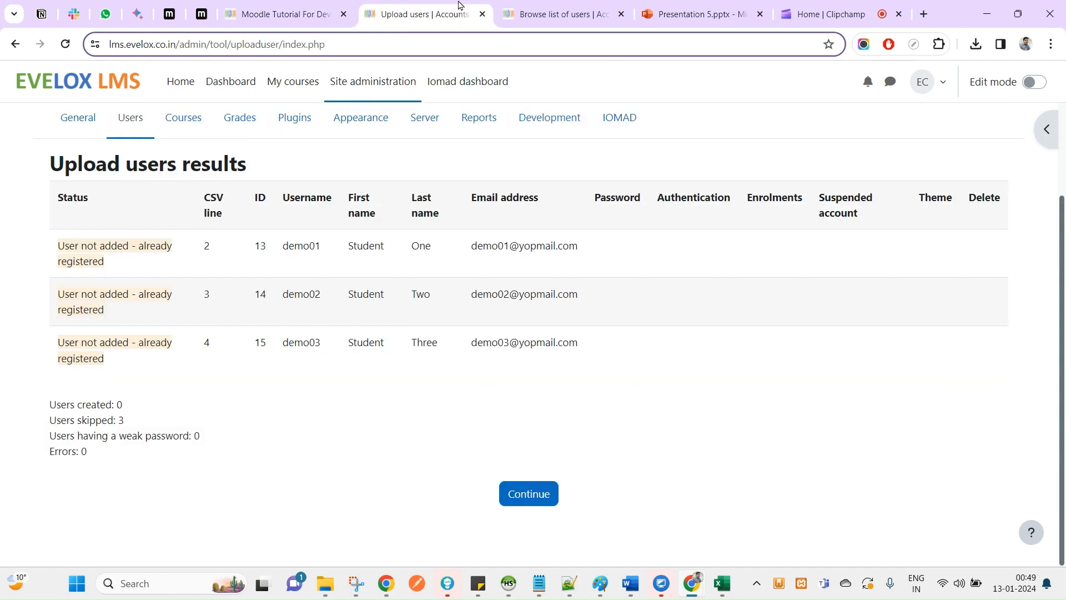
click(538, 496)
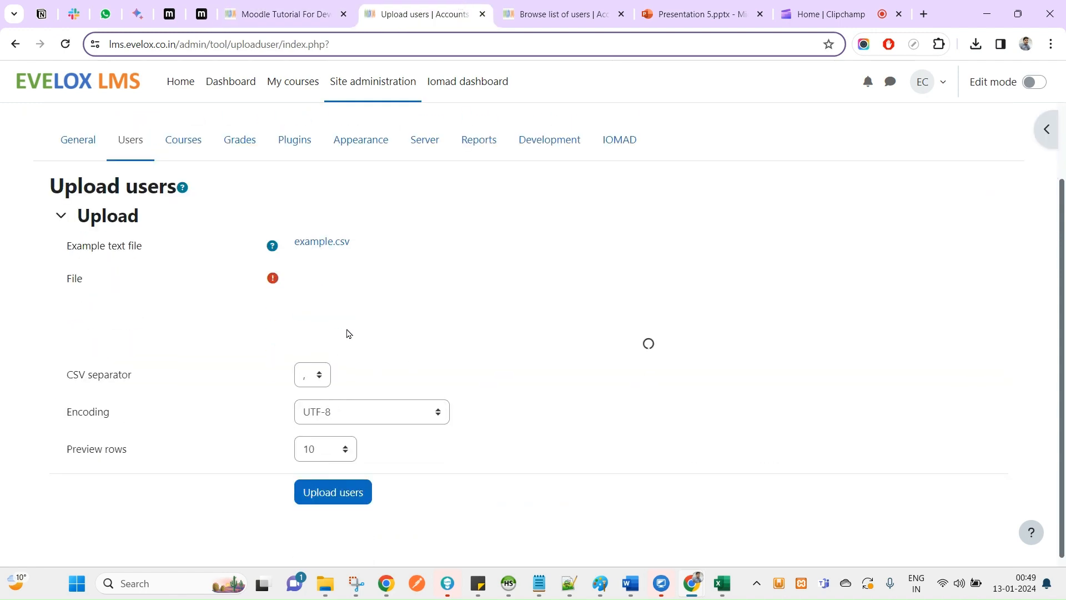
click(352, 274)
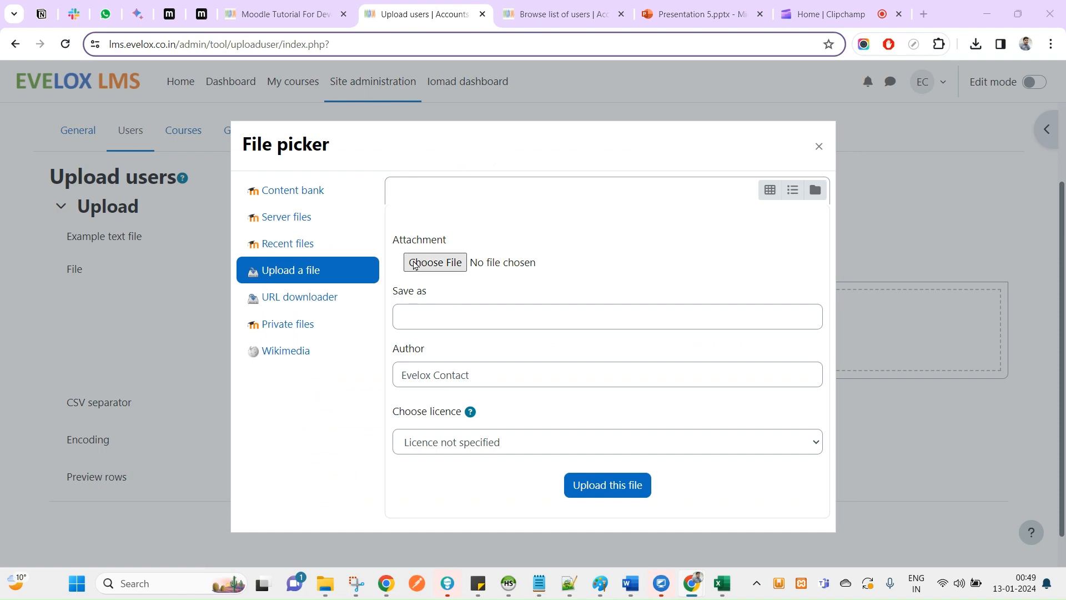
click(415, 265)
double_click(229, 119)
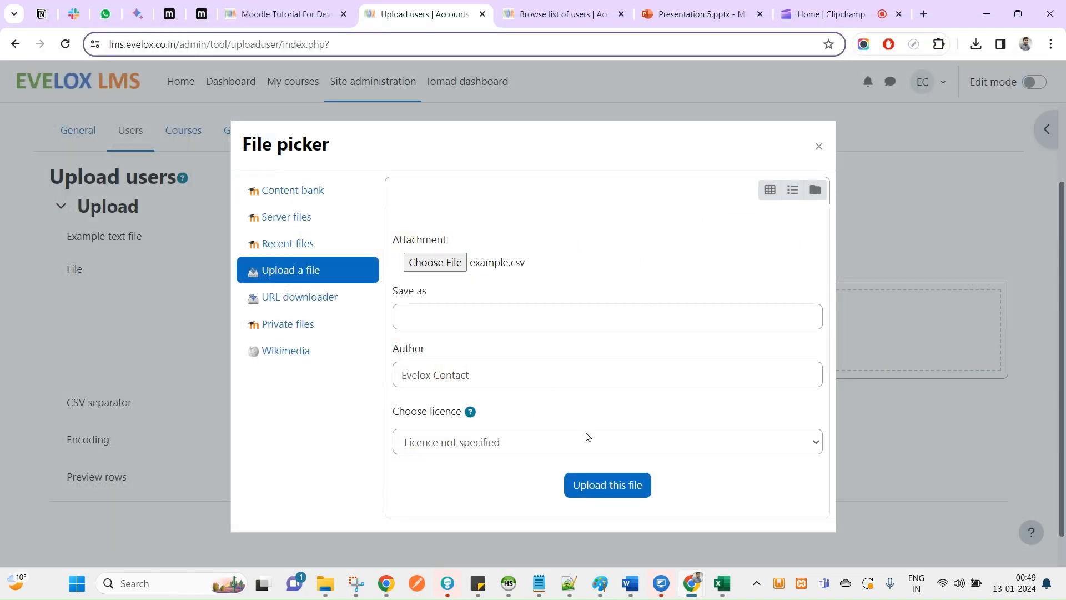
click(623, 485)
Open the upload preview for example.csv and set the upload type to Add new and update existing users
scroll(623, 485, down, 2)
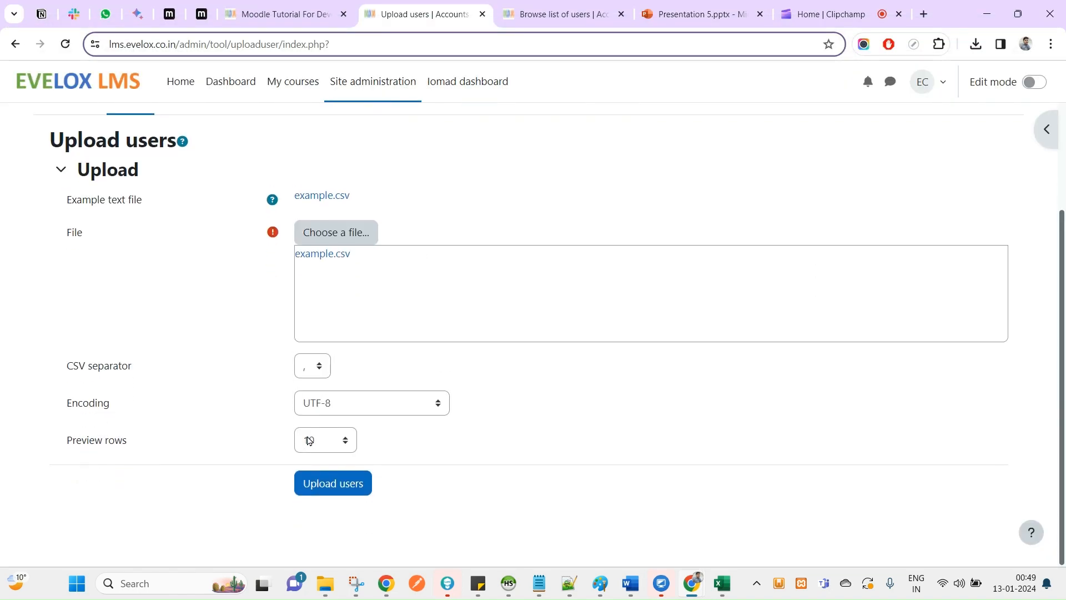
click(343, 489)
scroll(389, 344, down, 3)
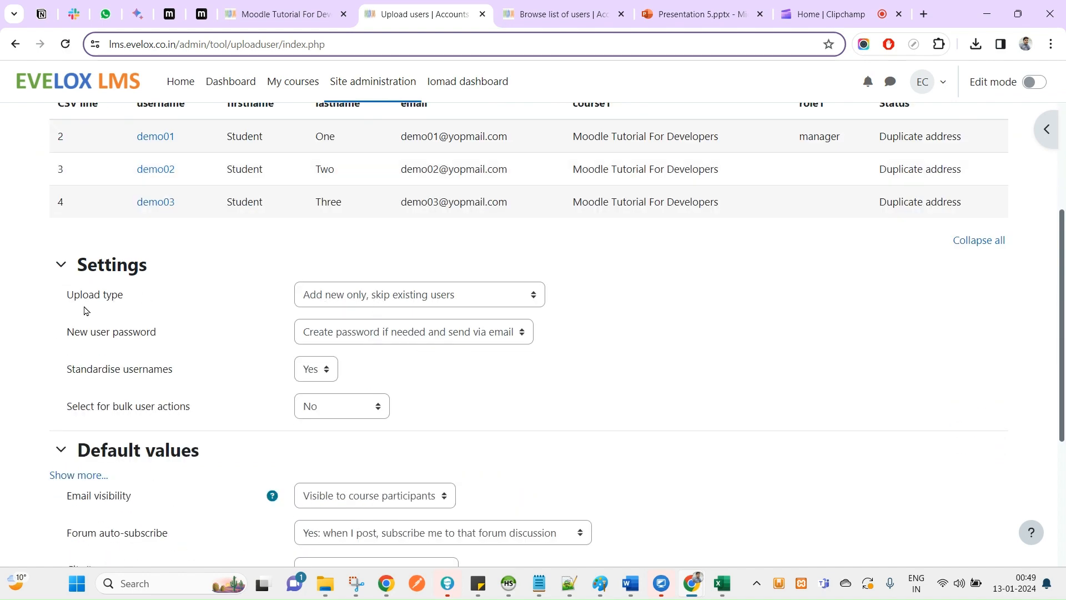
click(348, 302)
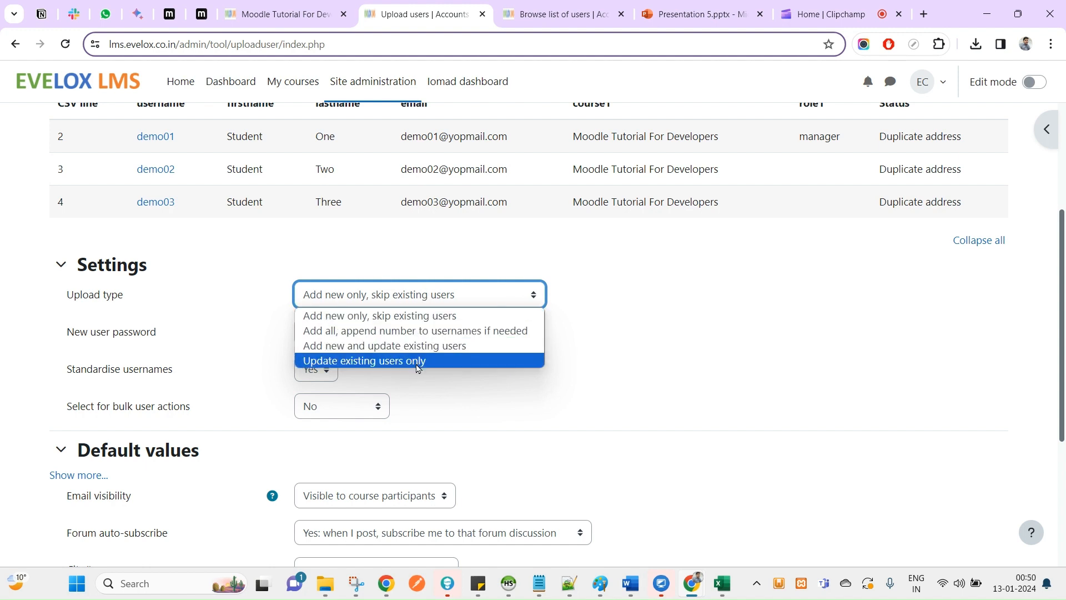
click(429, 349)
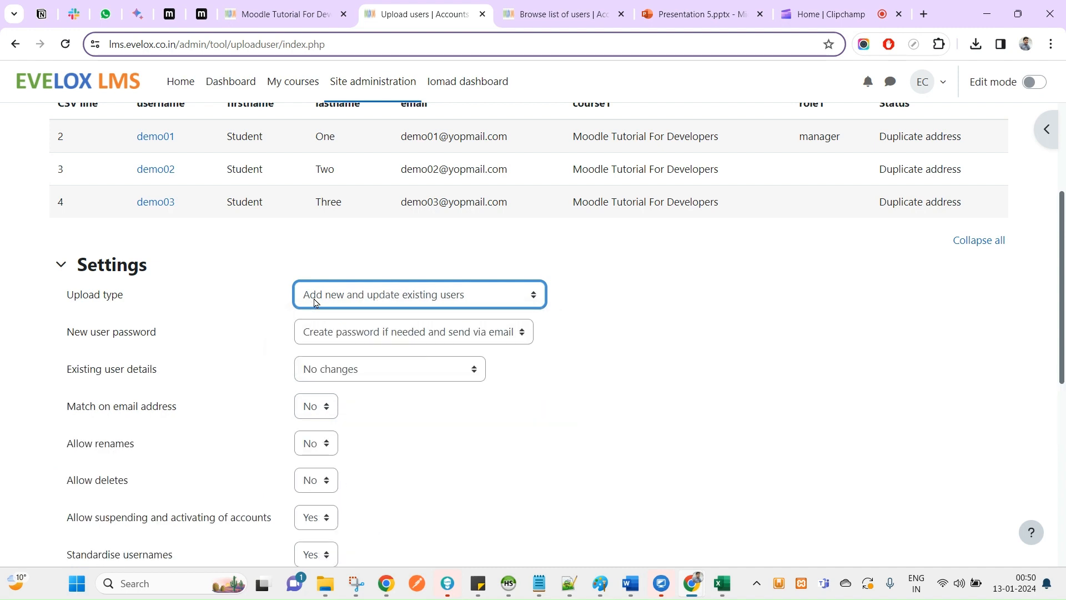
Review the upload type options, keep Add new and update existing users, and upload the users
click(440, 299)
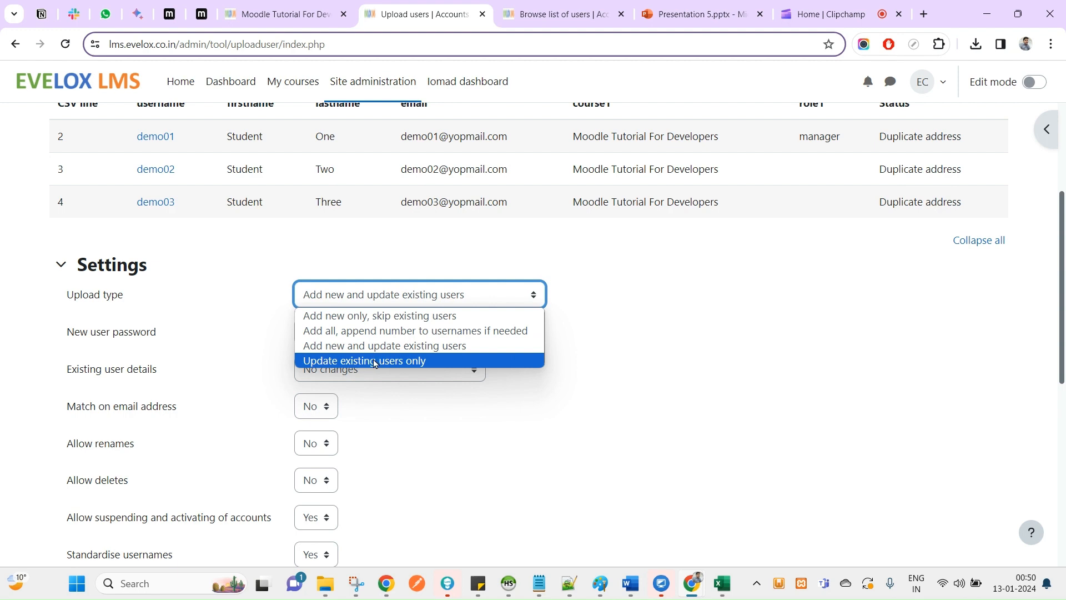
drag(529, 202, 388, 138)
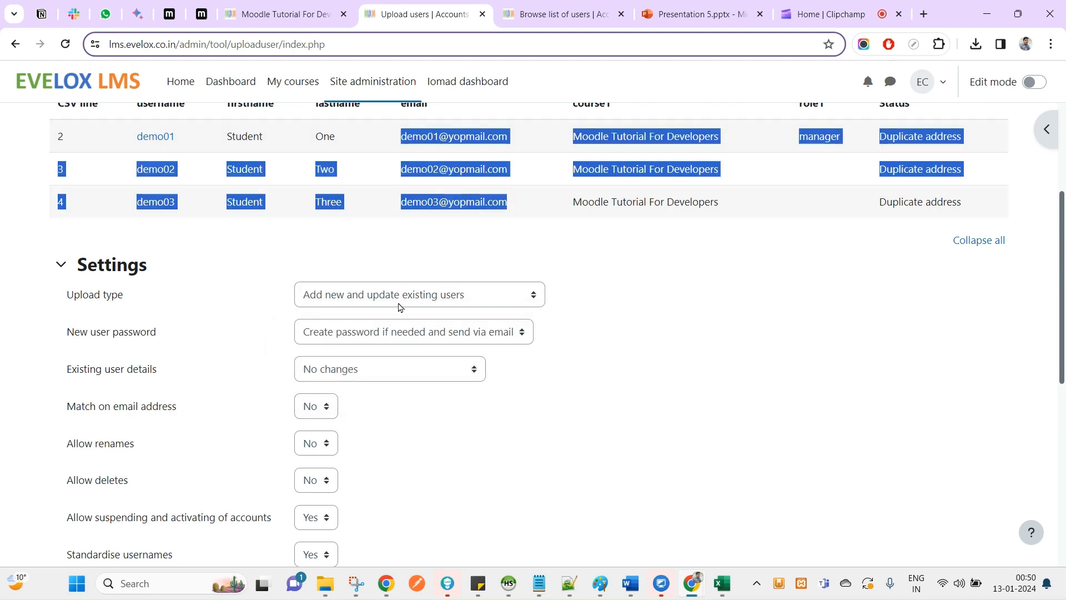
click(366, 293)
click(241, 329)
click(338, 332)
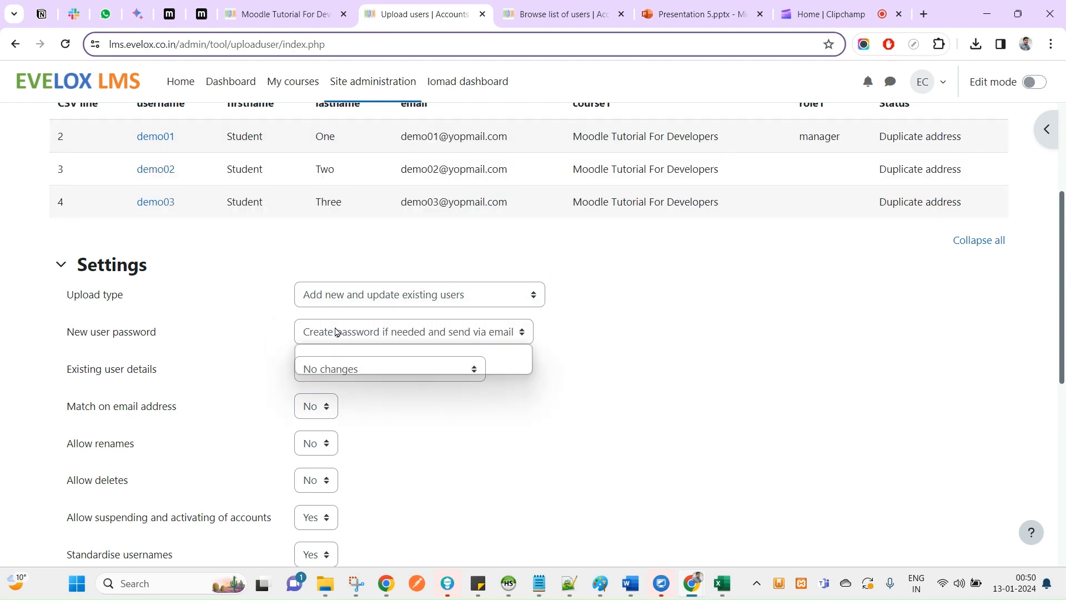
click(375, 300)
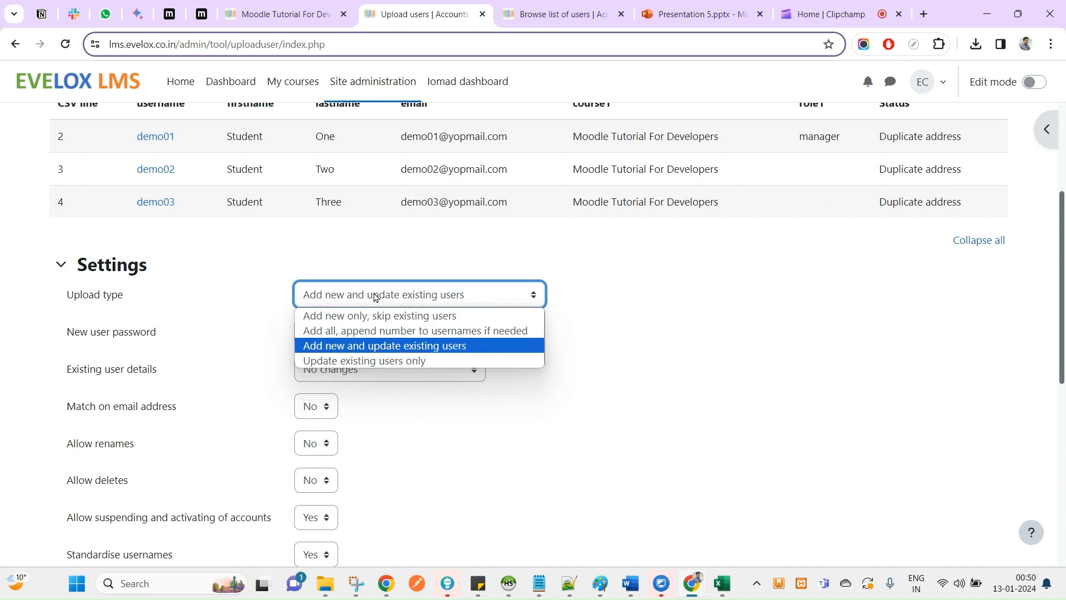
click(393, 350)
click(731, 316)
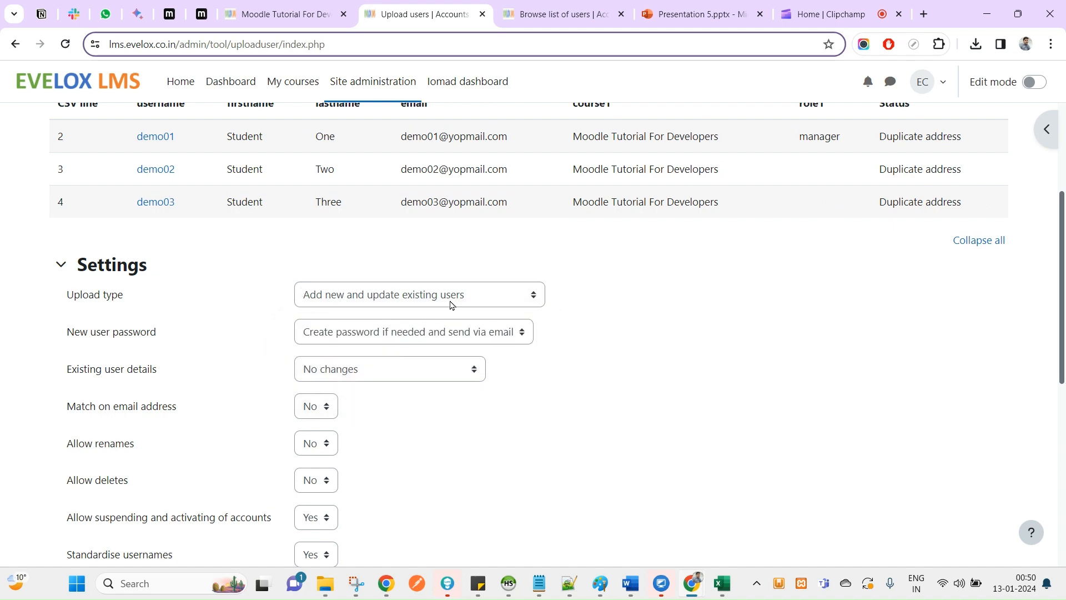
scroll(422, 422, down, 8)
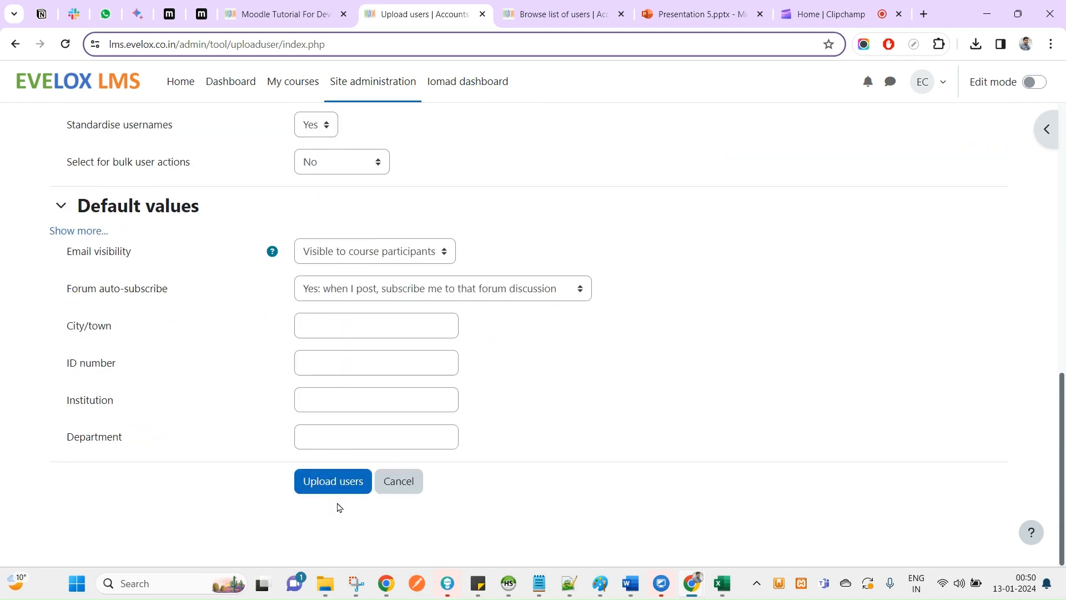
click(336, 486)
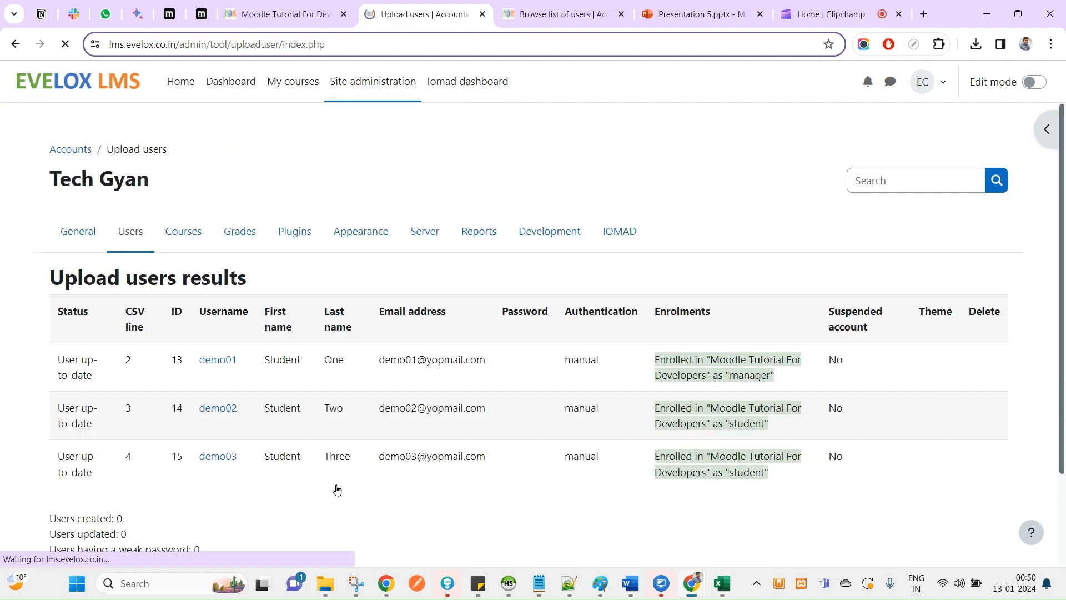
Examine the demo01 row's email, course and enrolled role in the upload results, along with the summary counts
scroll(336, 490, down, 1)
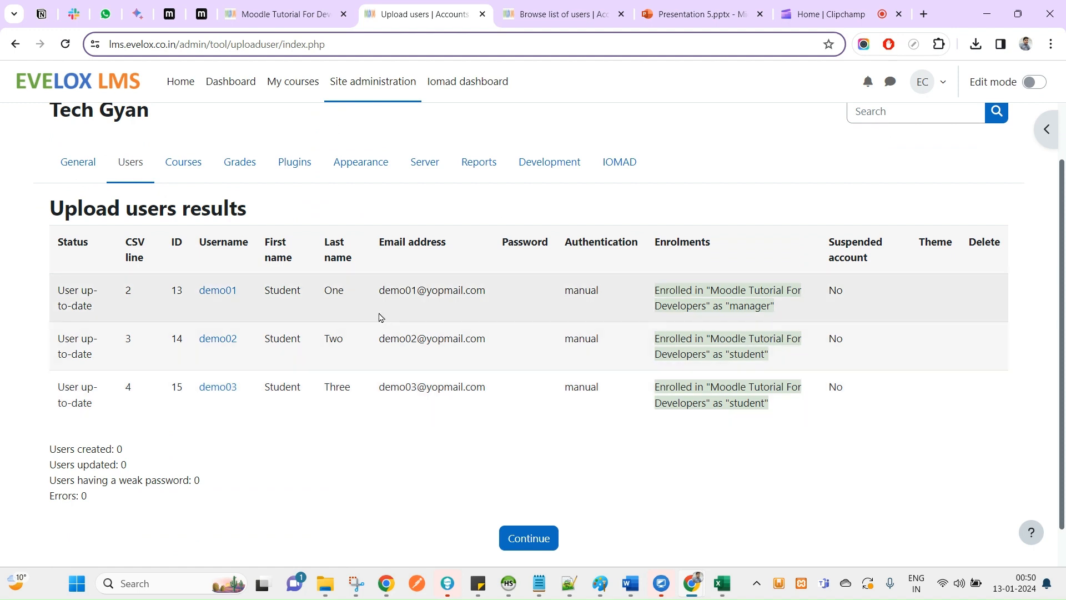
drag(380, 293, 479, 292)
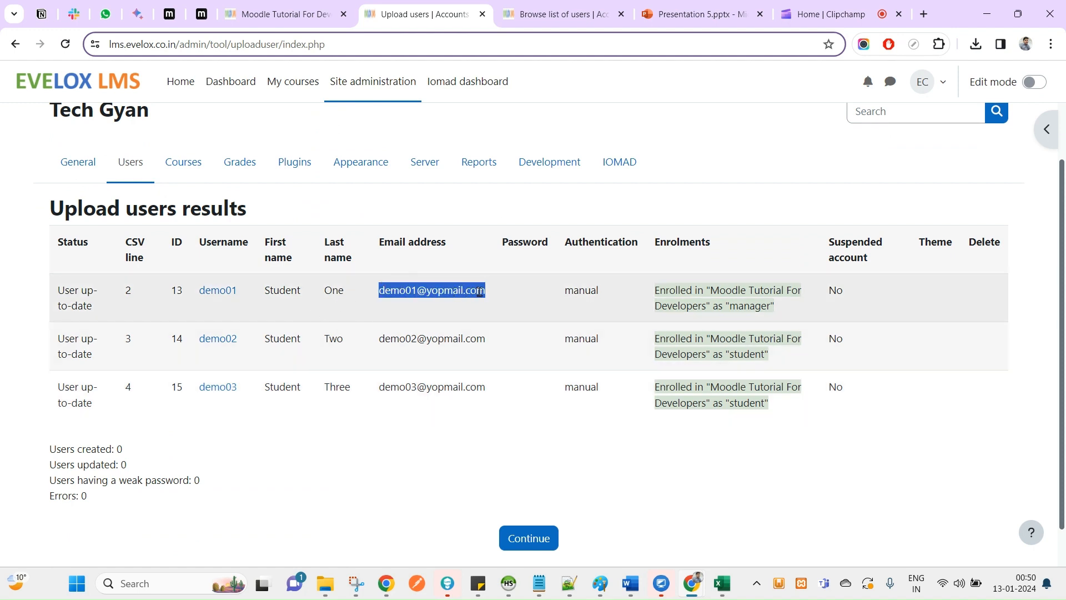
double_click(728, 289)
drag(727, 290, 686, 319)
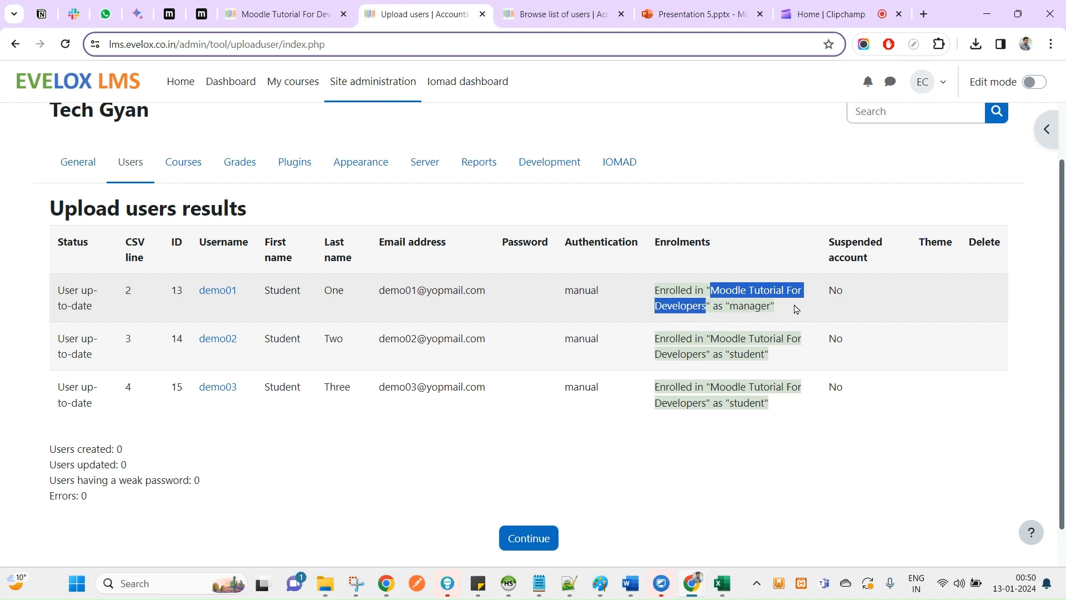
double_click(750, 306)
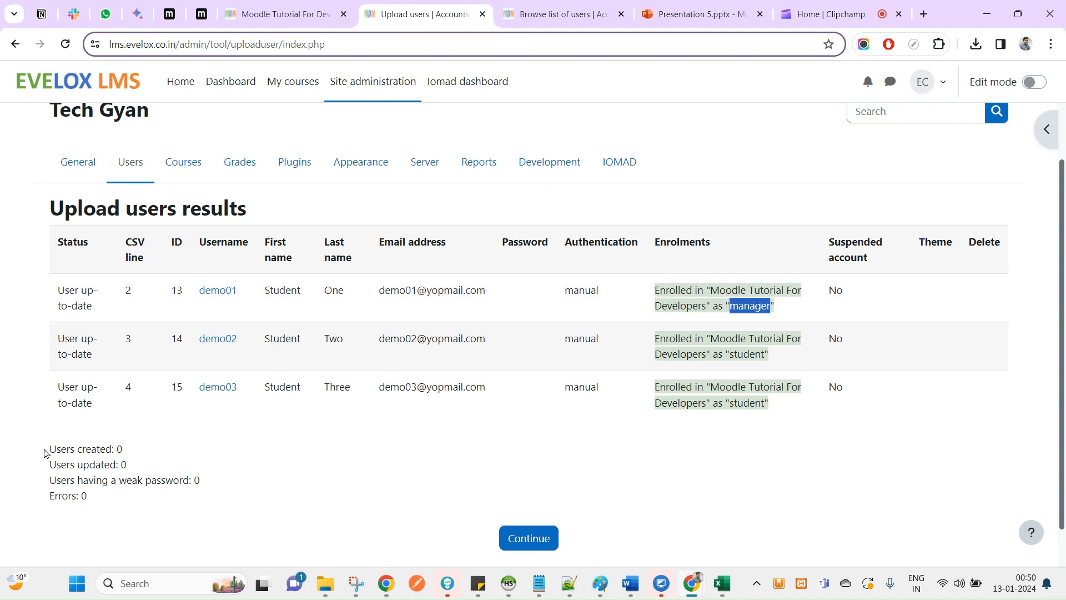
mouse_move(45, 454)
mouse_down()
mouse_move(121, 450)
mouse_move(89, 466)
mouse_move(164, 468)
mouse_move(97, 488)
mouse_move(102, 464)
mouse_move(47, 449)
mouse_up()
click(133, 506)
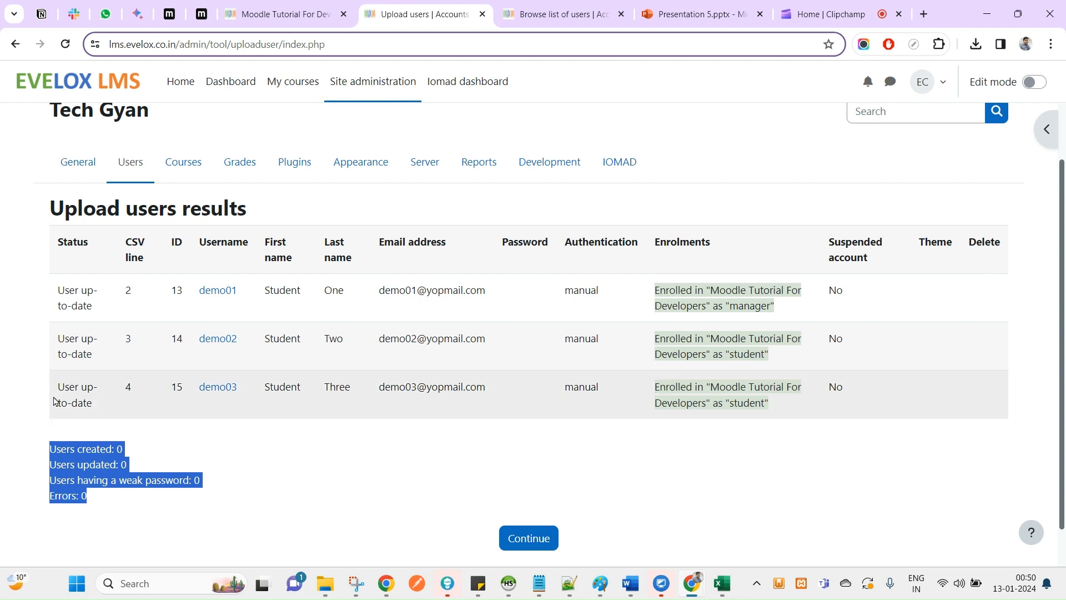
Compare the Status column entries of the demo users with the summary counts below the results table
double_click(65, 296)
drag(64, 296, 91, 317)
drag(79, 500, 7, 435)
click(289, 451)
double_click(64, 292)
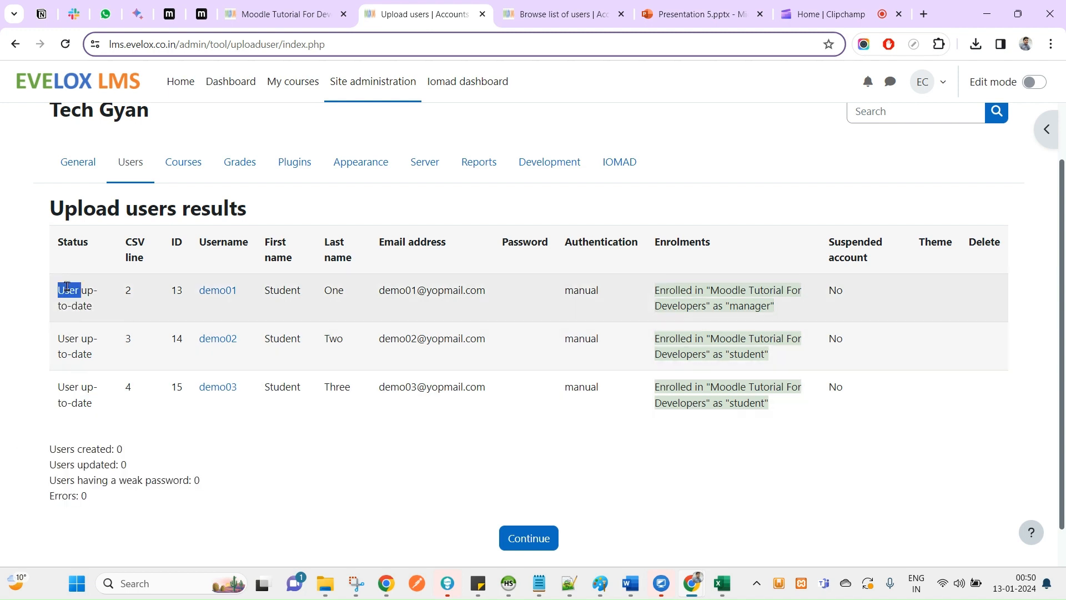
drag(65, 292, 143, 350)
double_click(78, 340)
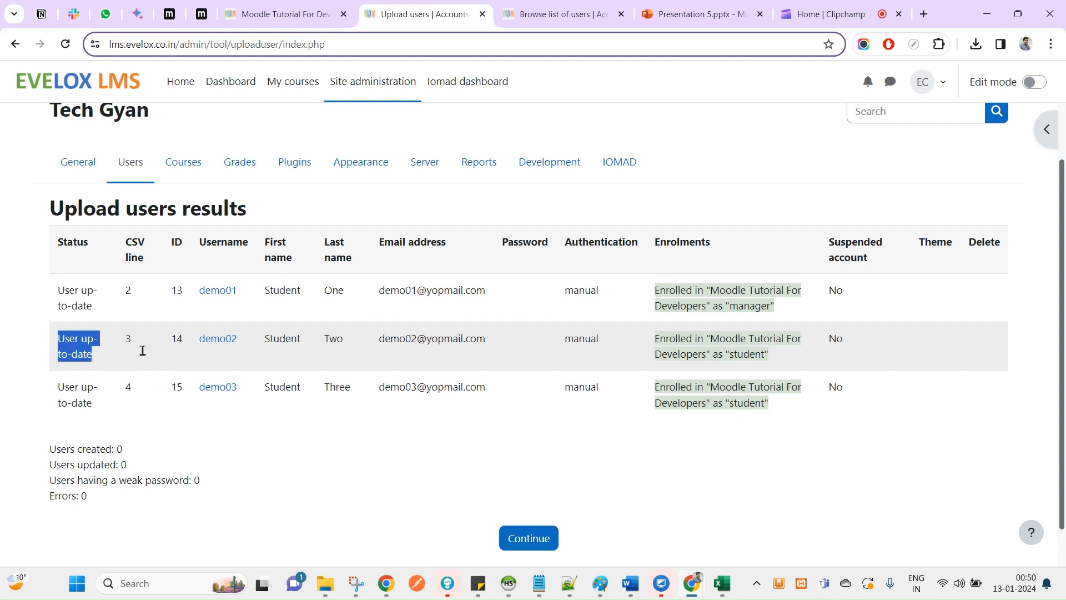
Examine the Enrolments column of the upload results for the roles given to the demo users
double_click(687, 291)
triple_click(687, 291)
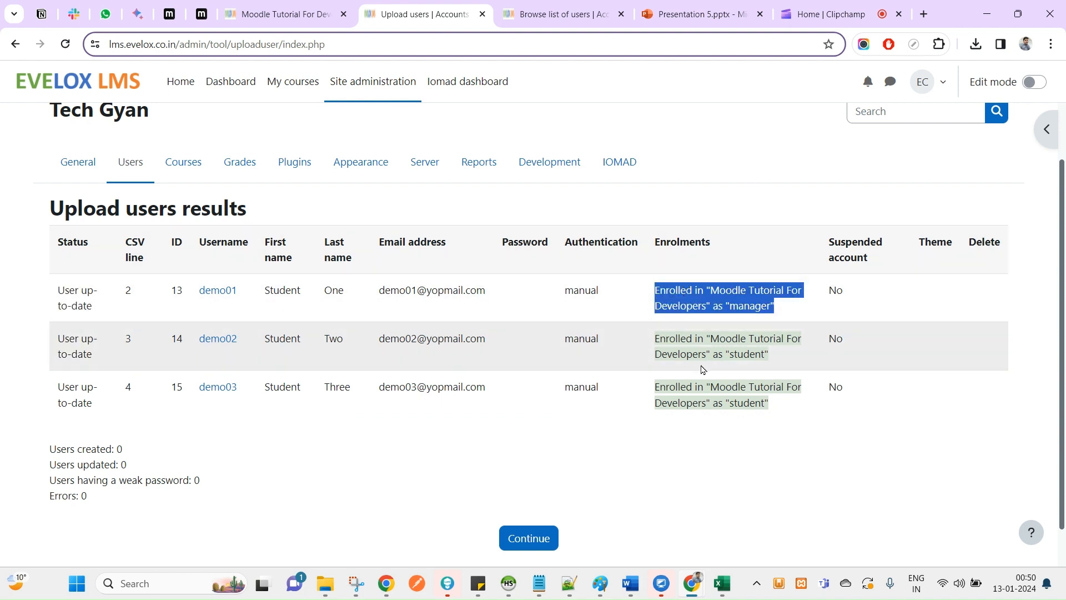
click(725, 444)
drag(793, 420, 687, 260)
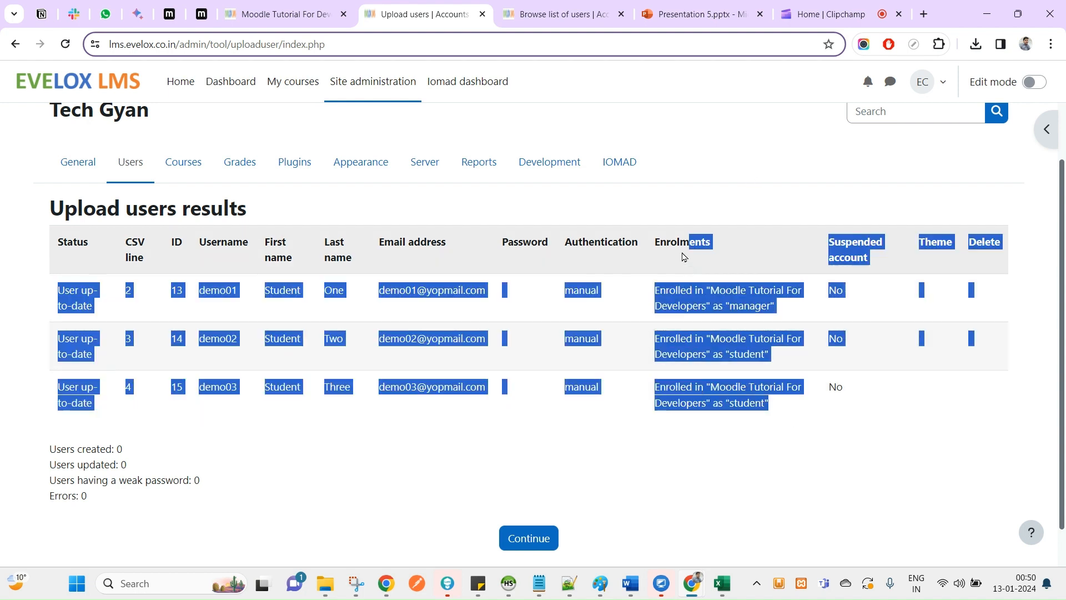
click(694, 306)
double_click(694, 309)
triple_click(688, 302)
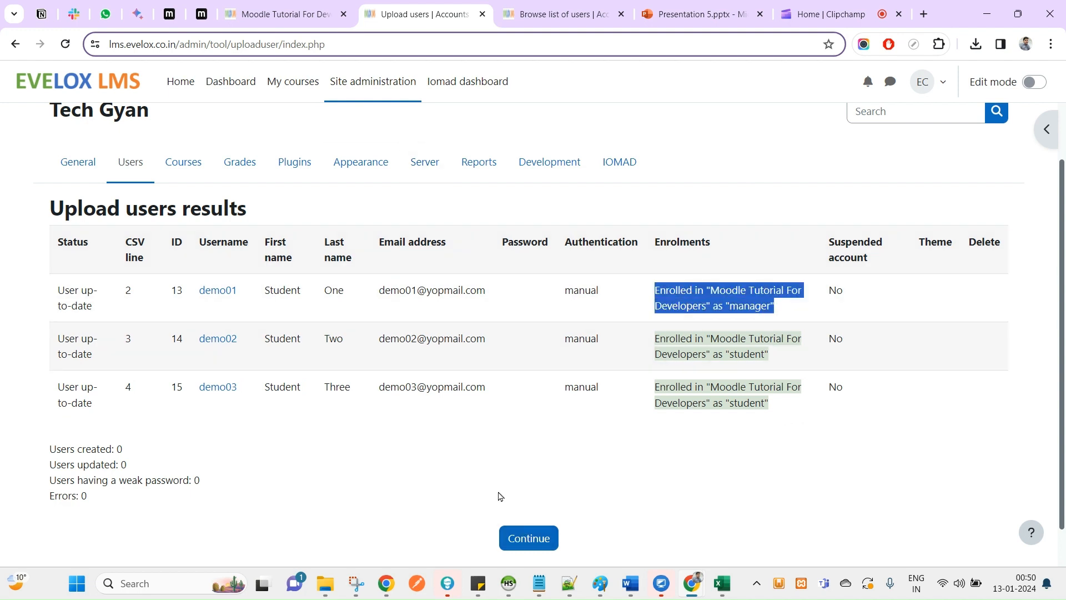
Continue past the upload results and reload the participants page of the Moodle Tutorial For Developers course
scroll(525, 515, down, 1)
click(527, 503)
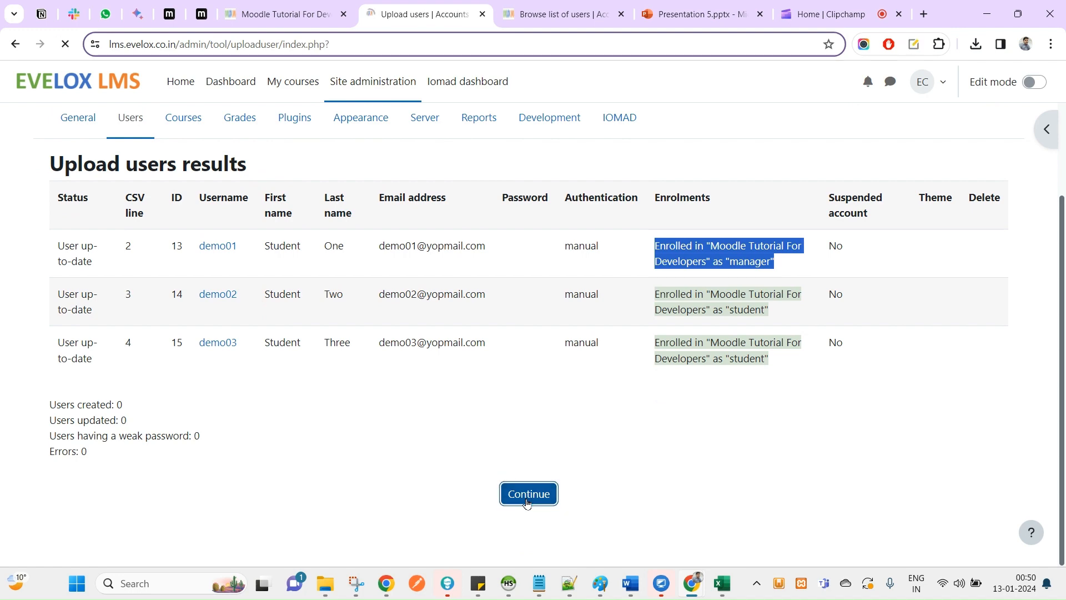
click(323, 17)
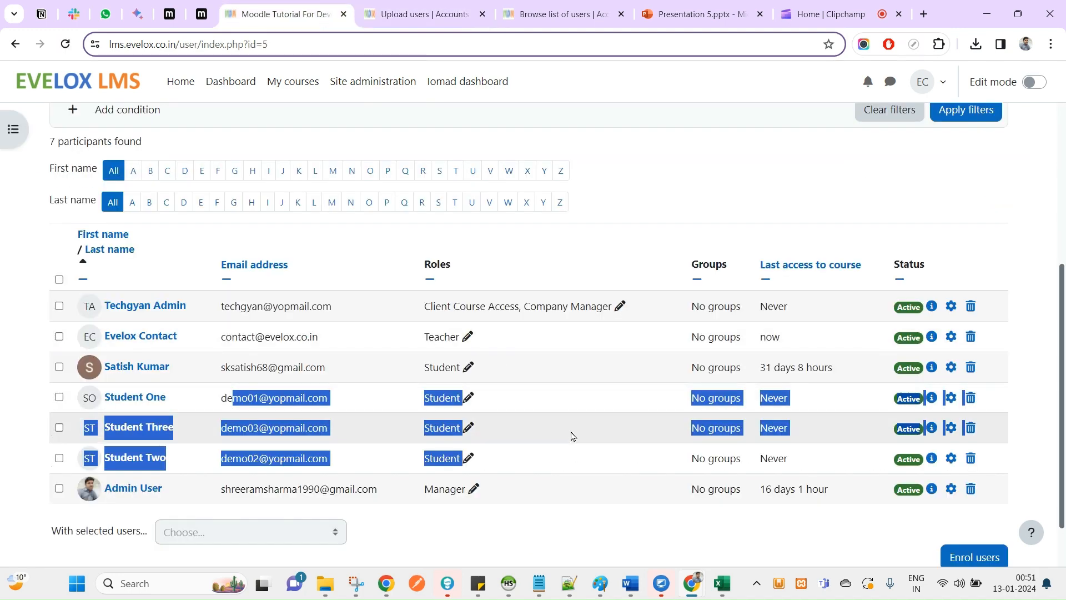
drag(221, 398, 335, 405)
scroll(265, 231, up, 4)
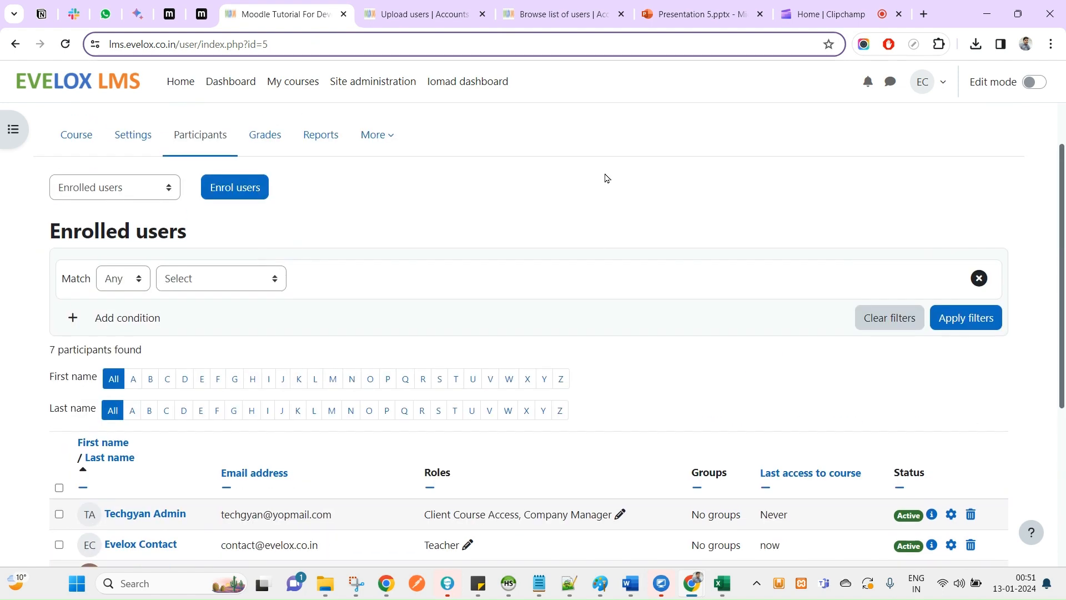
scroll(569, 290, down, 1)
scroll(570, 289, down, 3)
right_click(592, 112)
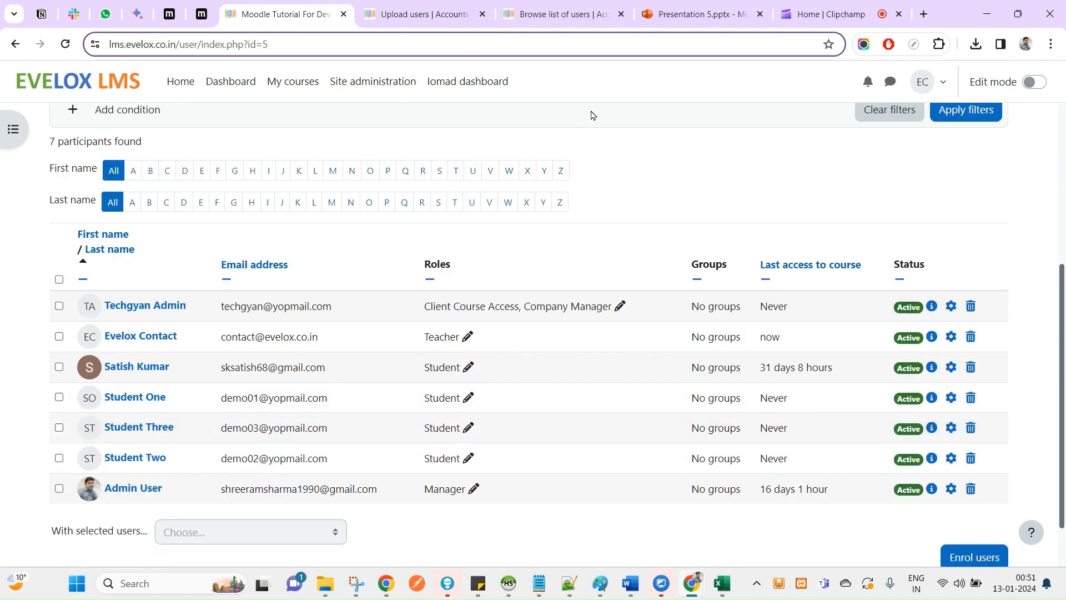
click(639, 164)
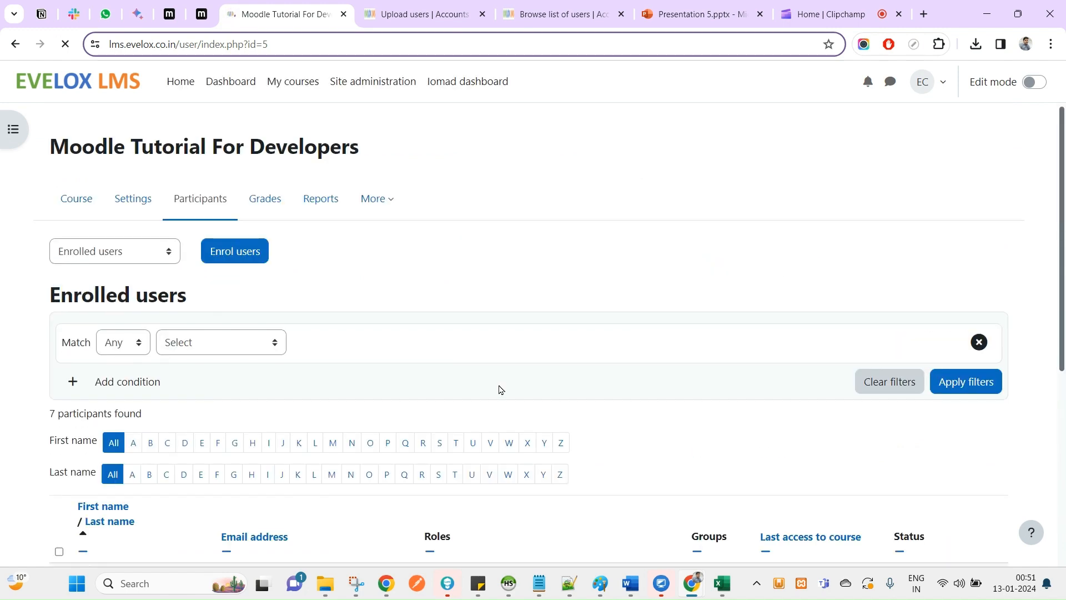
Check the roles of the demo01 user in the enrolled users list
scroll(438, 478, down, 5)
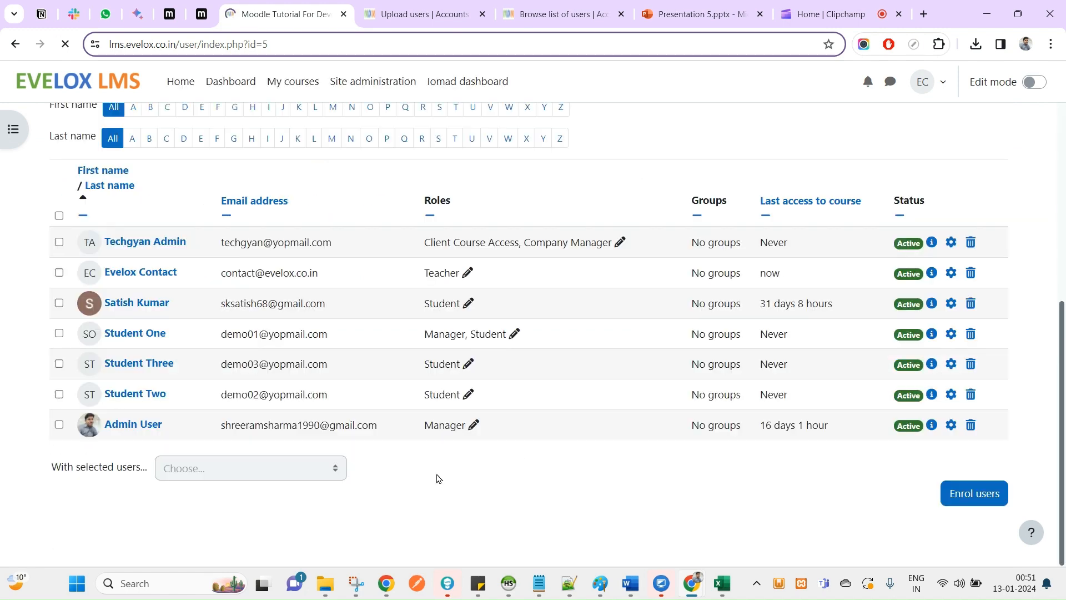
double_click(241, 335)
drag(241, 335, 327, 330)
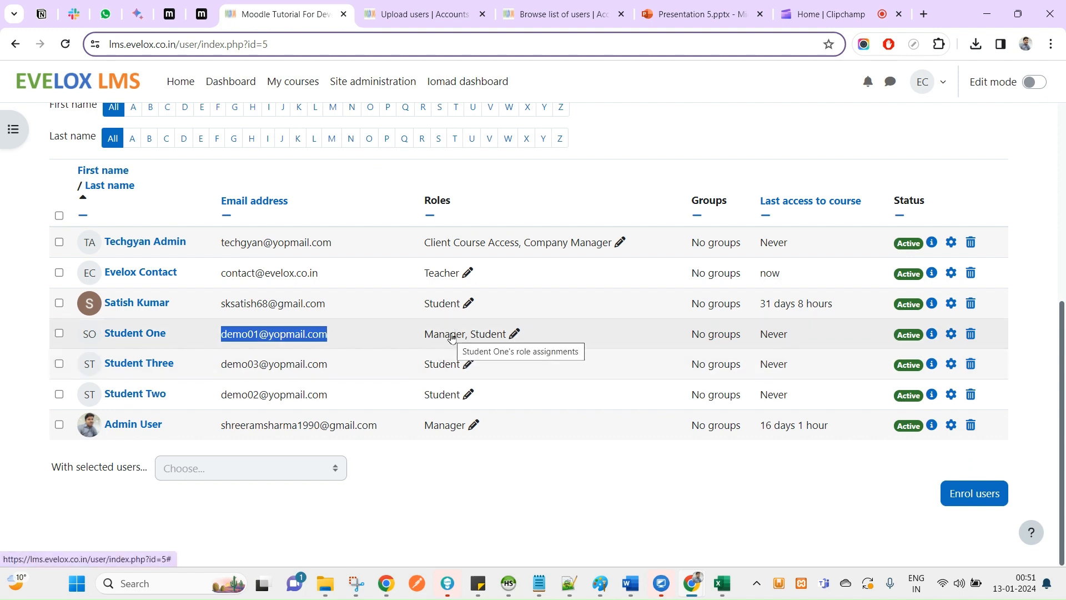
Switch to the example spreadsheet in Excel and compare its role1 column with the roles on the participants page
key(alt+Tab)
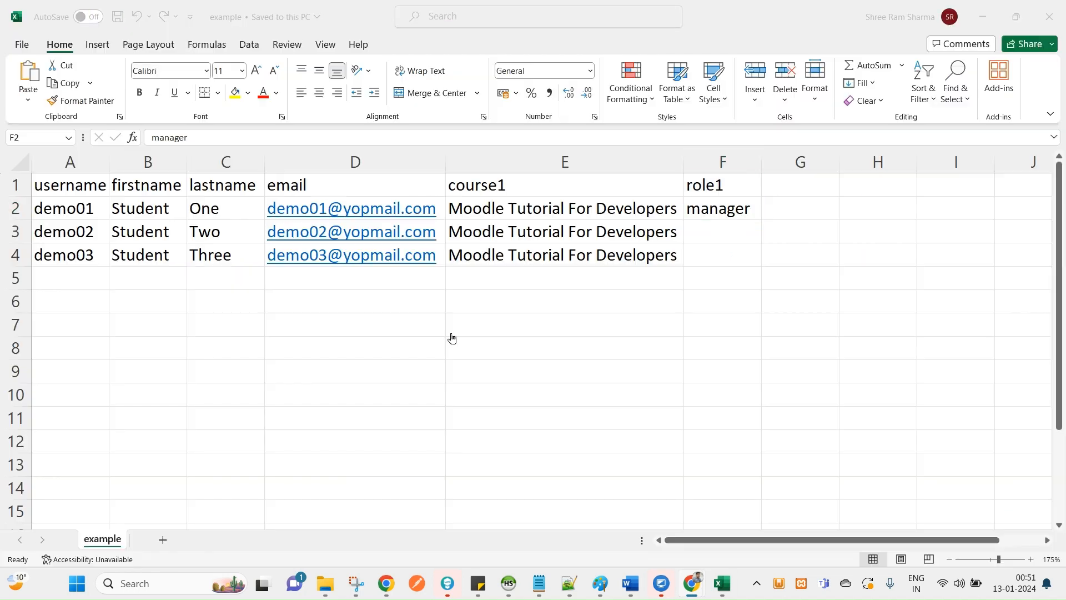
key(alt+Tab)
key(alt+Tab)
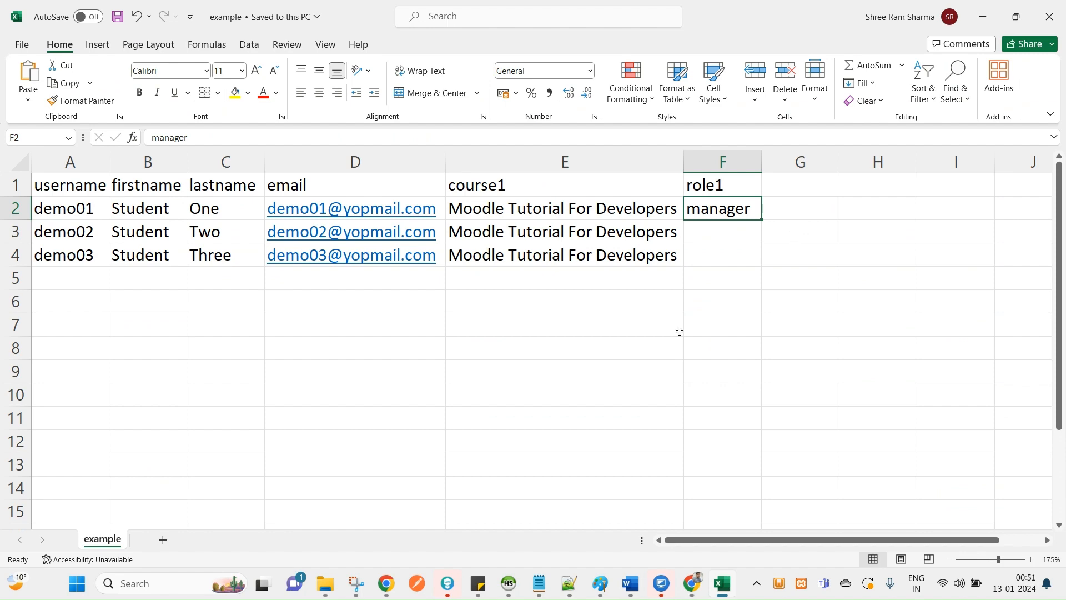
key(alt+Tab)
key(alt+Tab)
Add a role2 column header in cell G1, beside role1, and save the spreadsheet
click(794, 188)
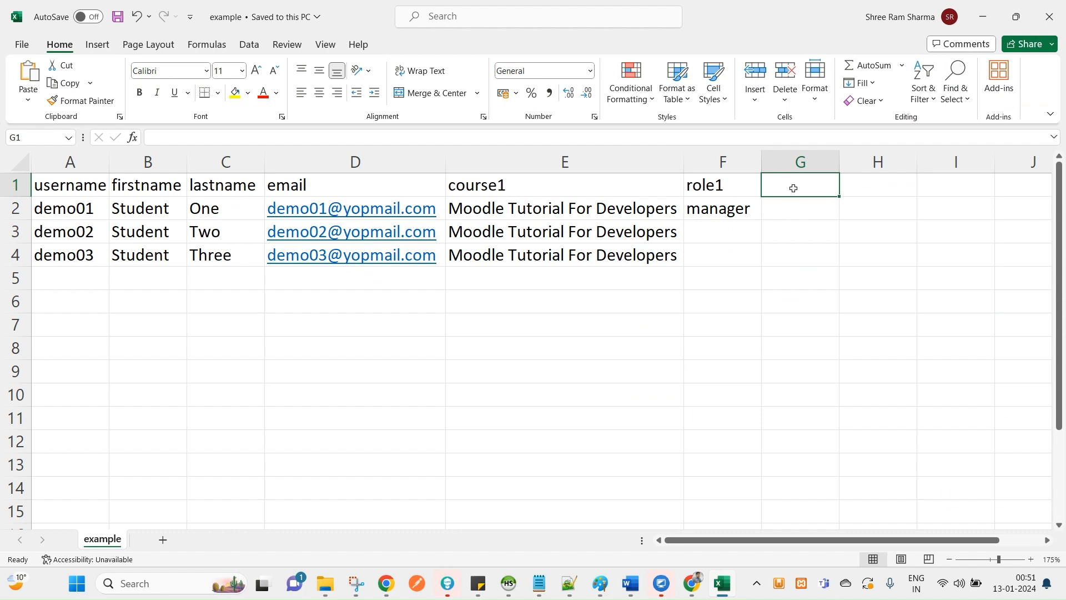
text(role2)
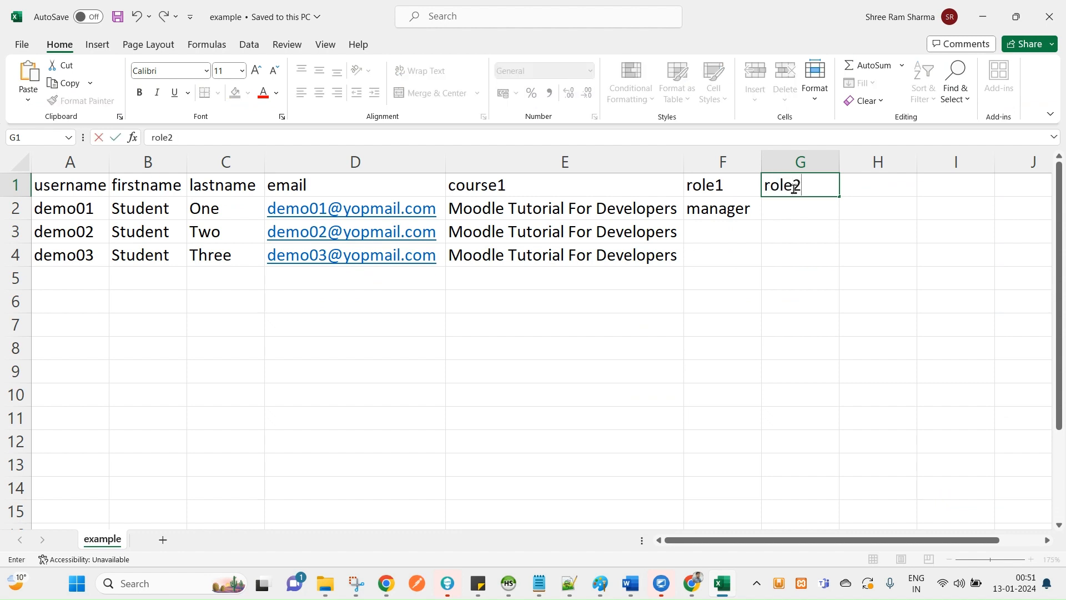
key(Tab)
text(rol)
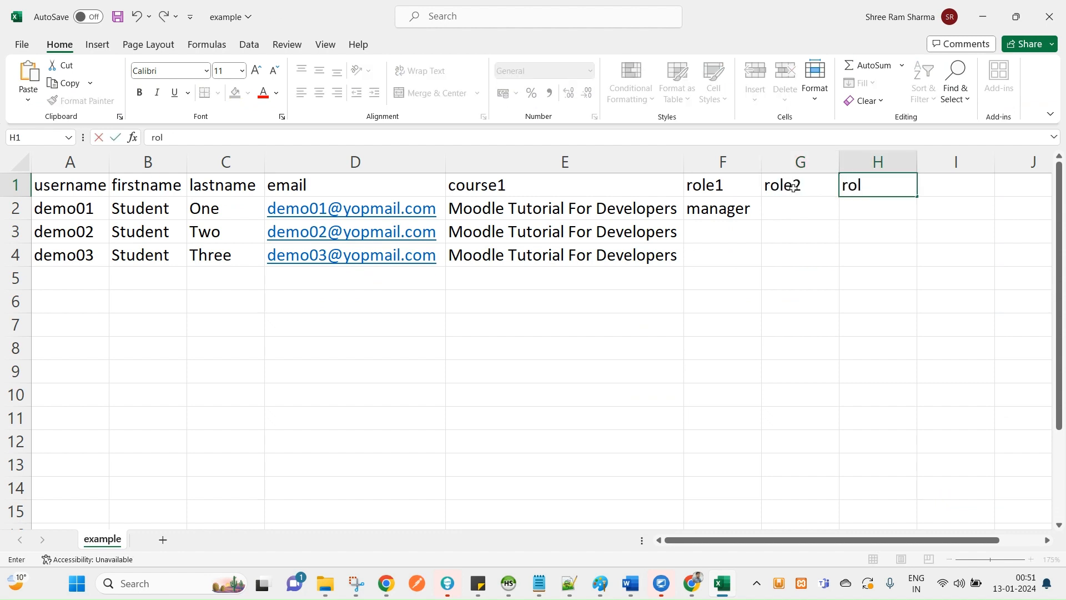
key(BackSpace)
key(BackSpace)
click(758, 303)
key(ctrl+s)
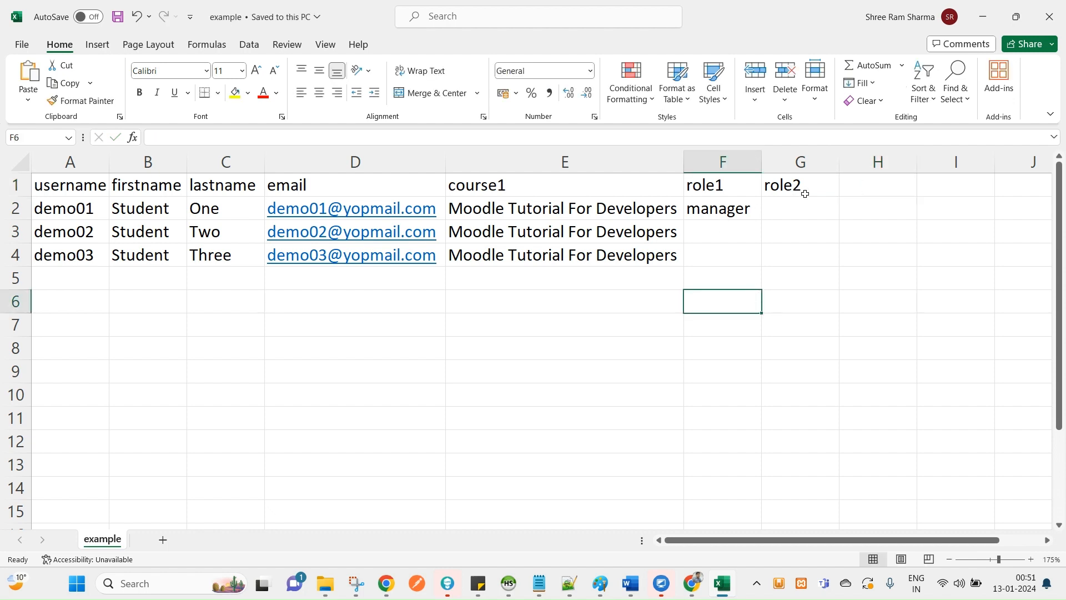
Switch back to Chrome and look over the course heading and enrolled users list on the participants page
key(alt+Tab)
scroll(121, 247, up, 6)
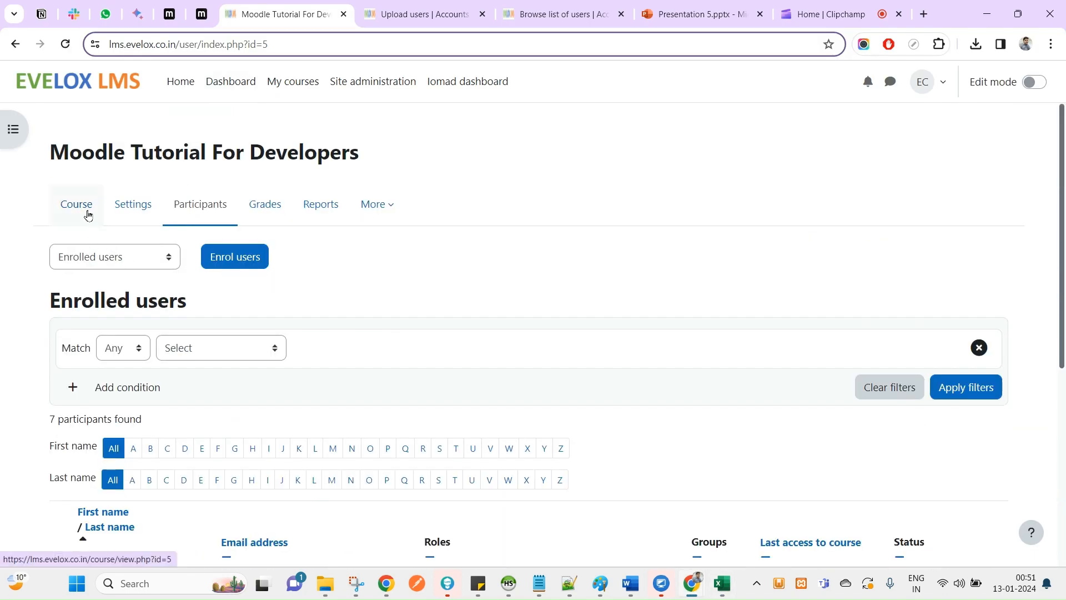
scroll(544, 387, down, 5)
key(alt+Tab)
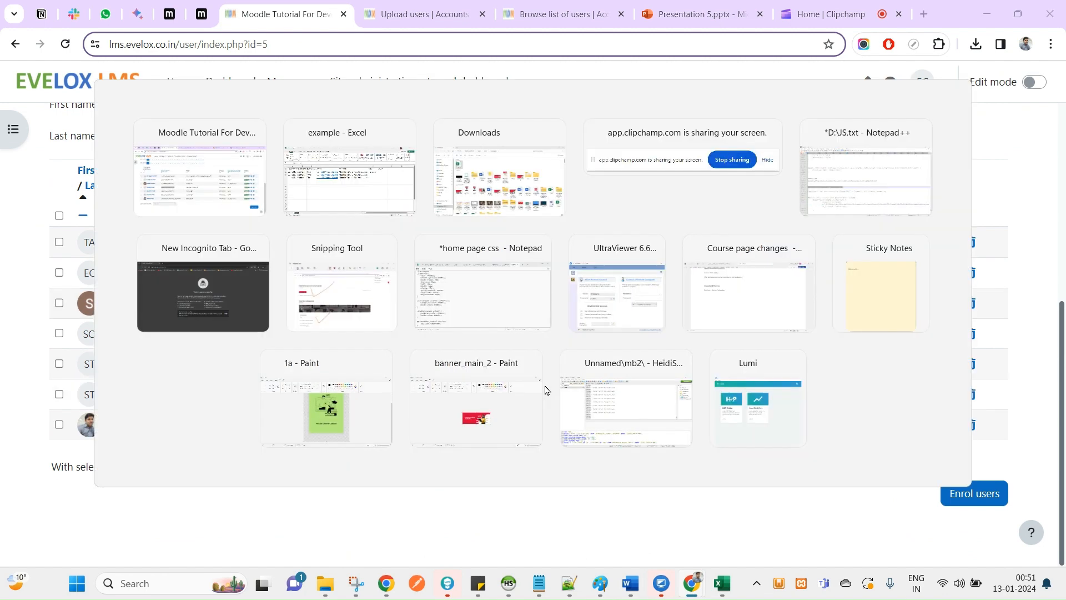
Switch to the example worksheet in Excel and delete rows 3 and 4 with the demo02 and demo03 users
click(822, 211)
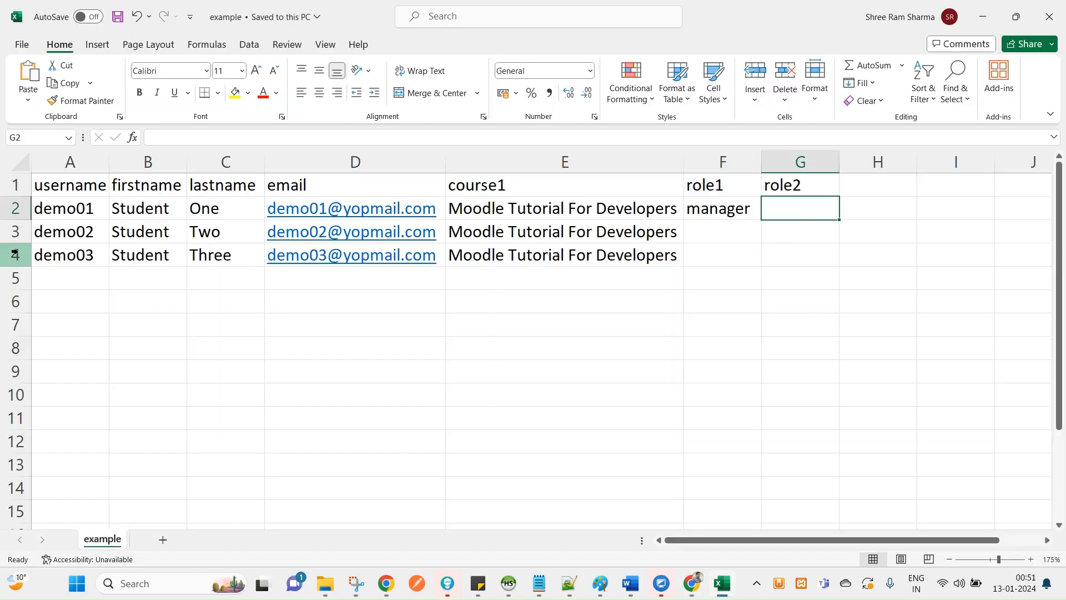
drag(15, 254, 15, 231)
right_click(15, 231)
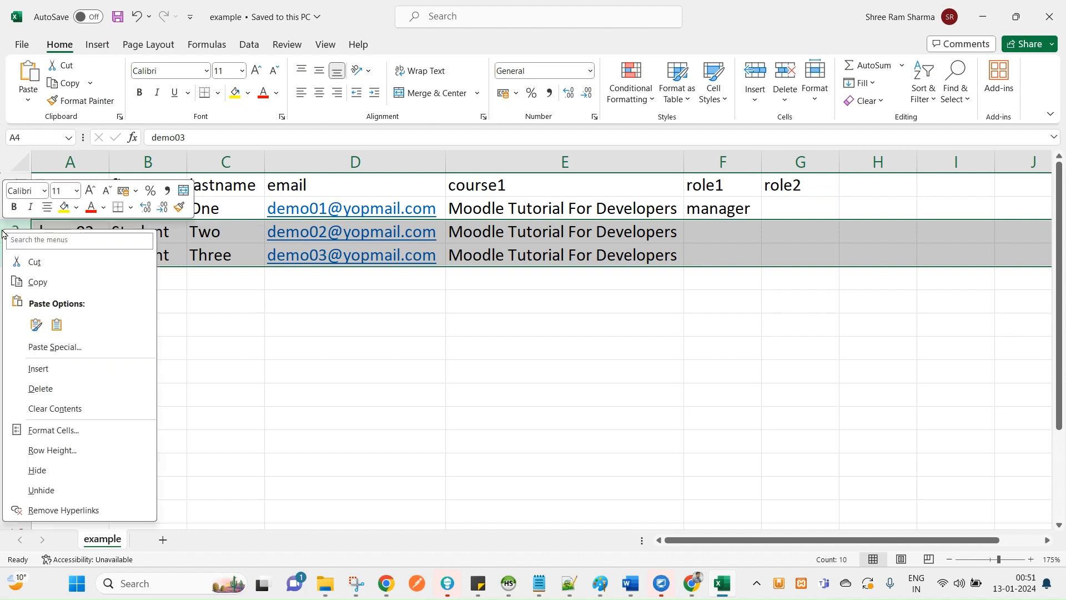
click(55, 391)
Change the username in cell A2 to demo04
click(99, 207)
click(217, 137)
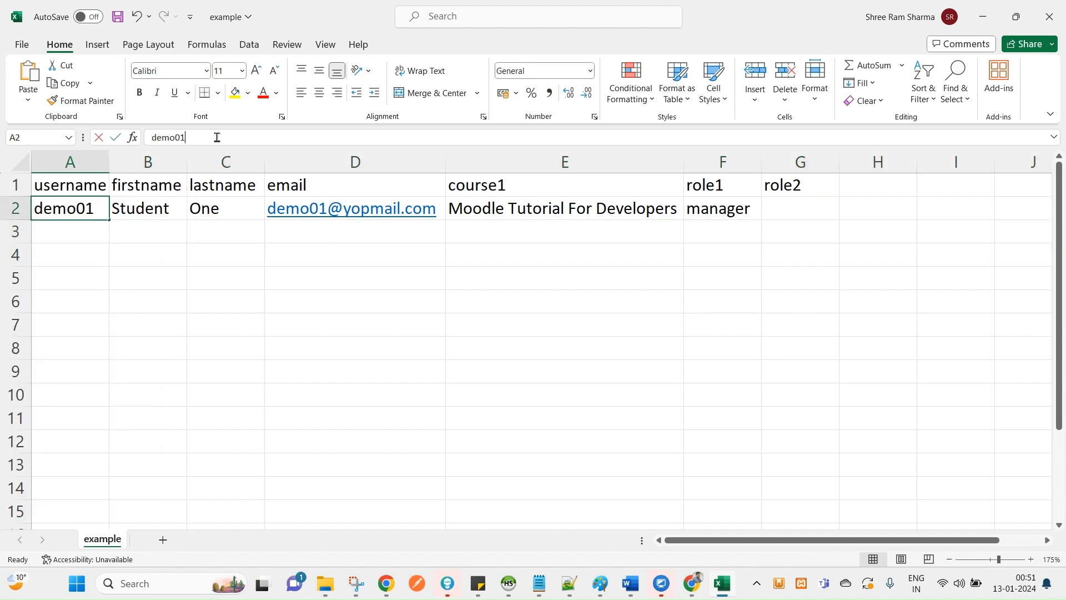
key(BackSpace)
text(4)
Update the email address in cell D2 so that it matches the new username
key(Tab)
key(Tab)
key(Tab)
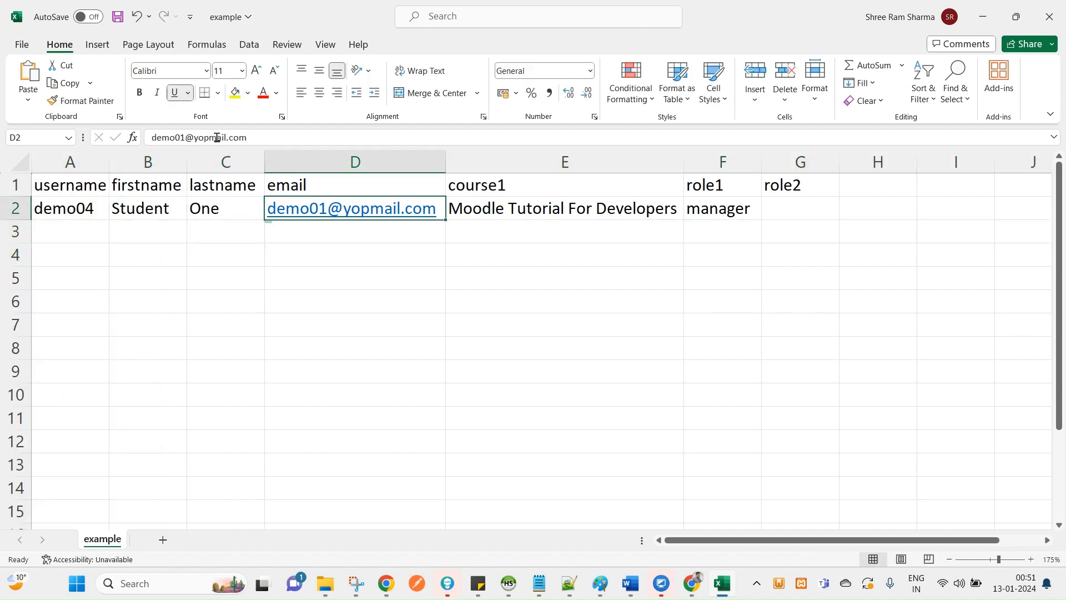
click(183, 137)
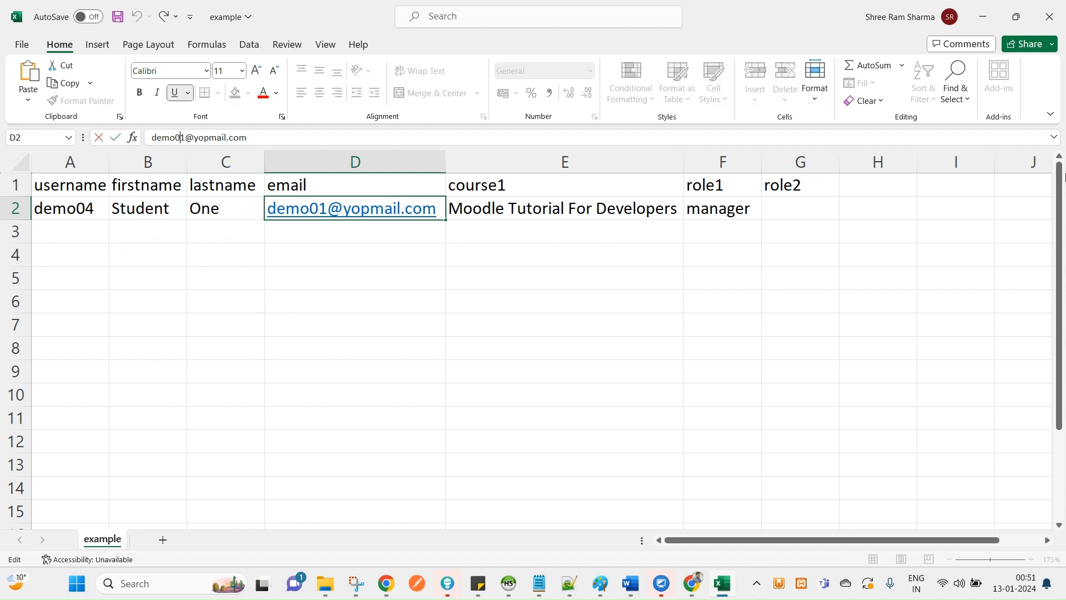
text(4)
key(Tab)
key(Tab)
key(Tab)
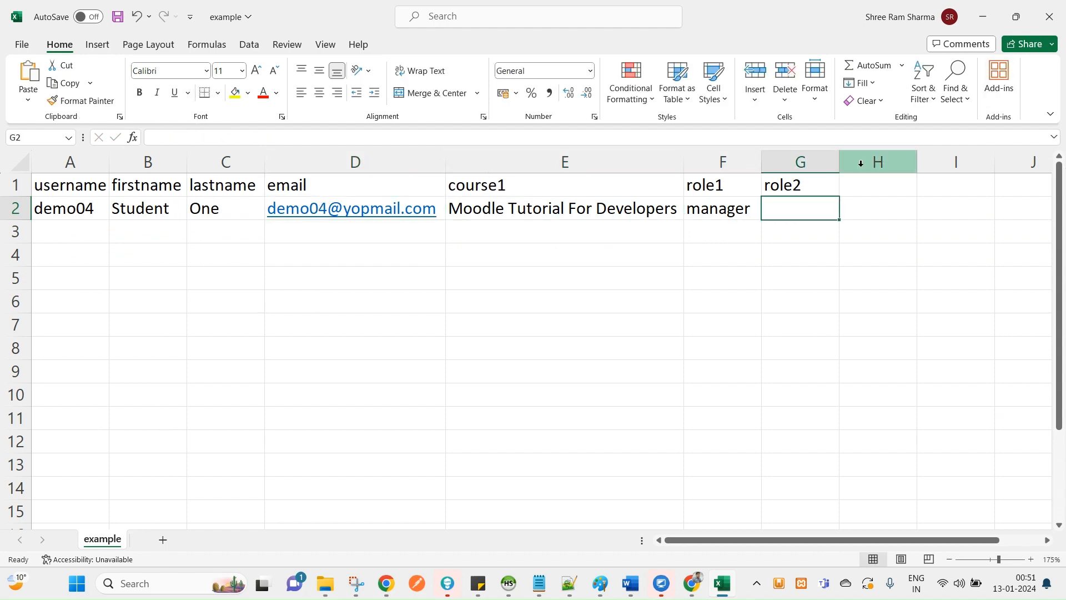
Enter student in cell G2 as the user's role2 value
click(731, 209)
click(781, 213)
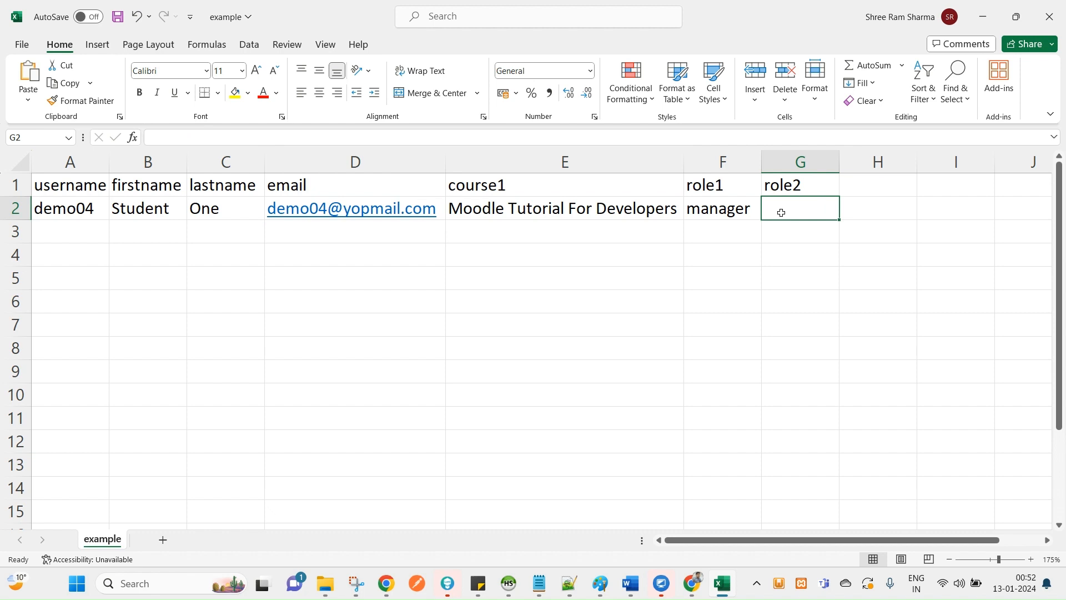
text(studen)
text(t)
key(BackSpace)
key(BackSpace)
key(BackSpace)
key(BackSpace)
key(BackSpace)
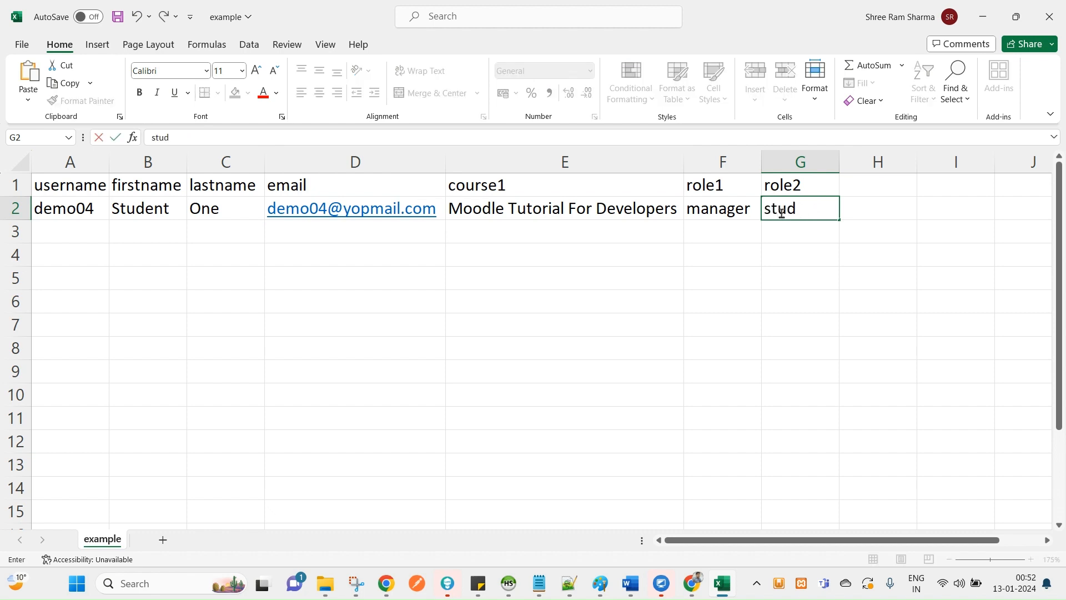
text(udent)
key(Return)
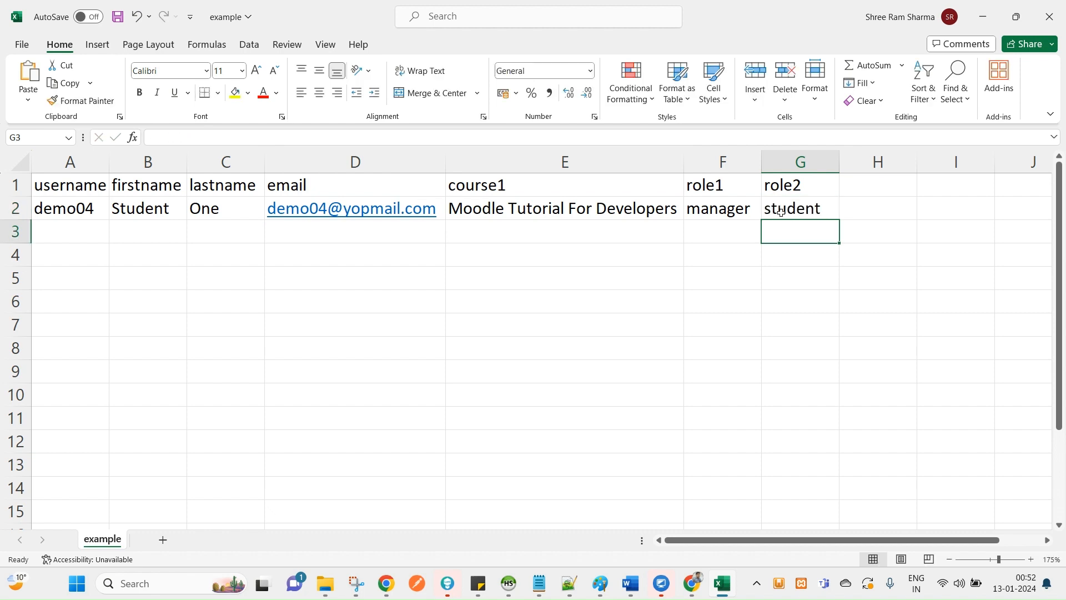
Clear the contents of the role2 column and save the example file
click(733, 220)
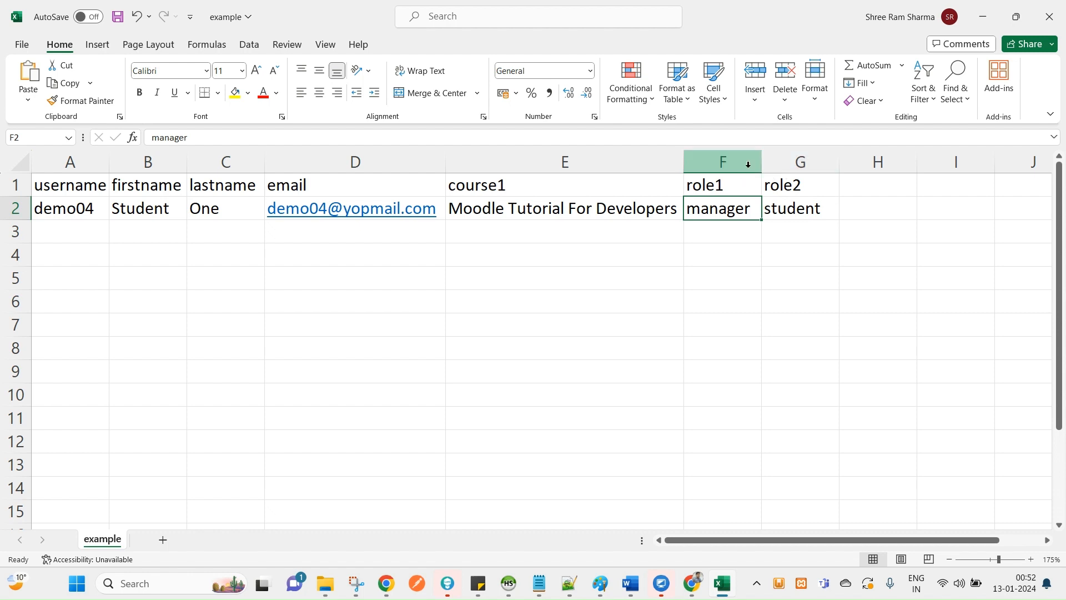
click(711, 157)
click(713, 212)
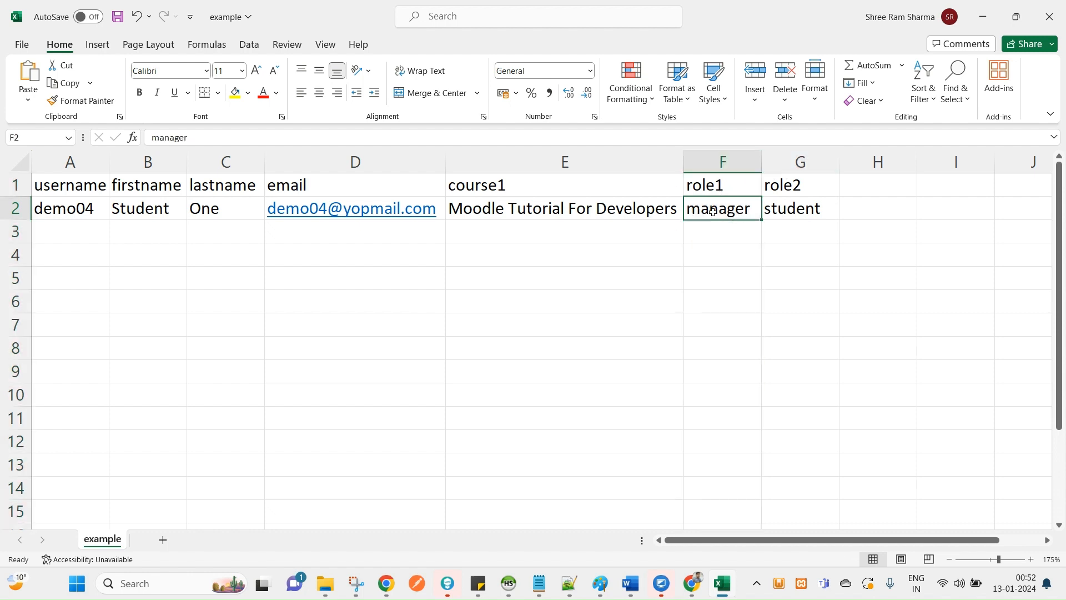
click(792, 157)
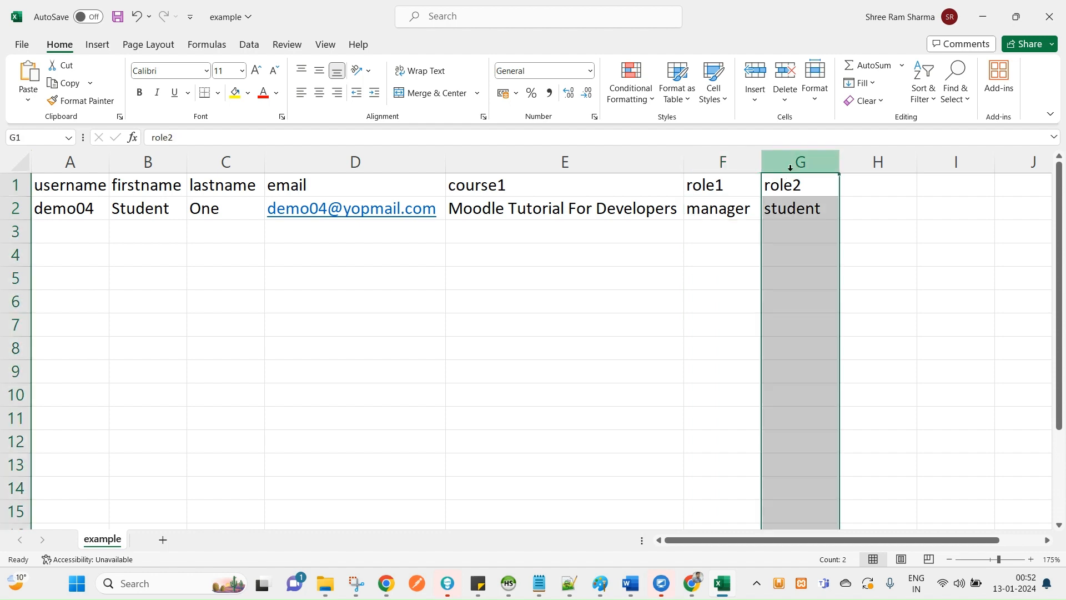
key(Delete)
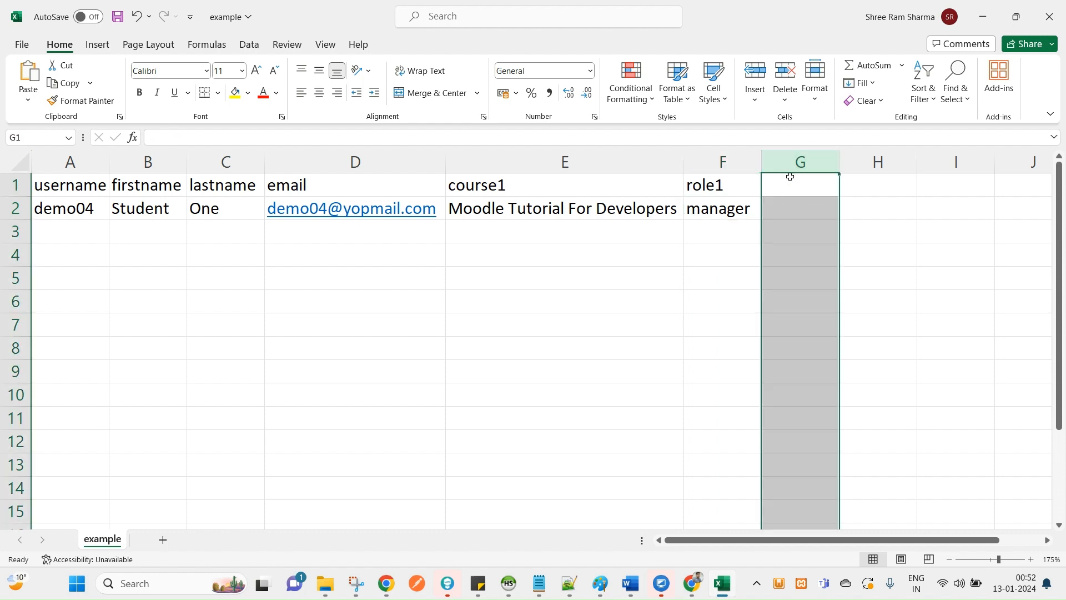
key(ctrl+s)
click(730, 205)
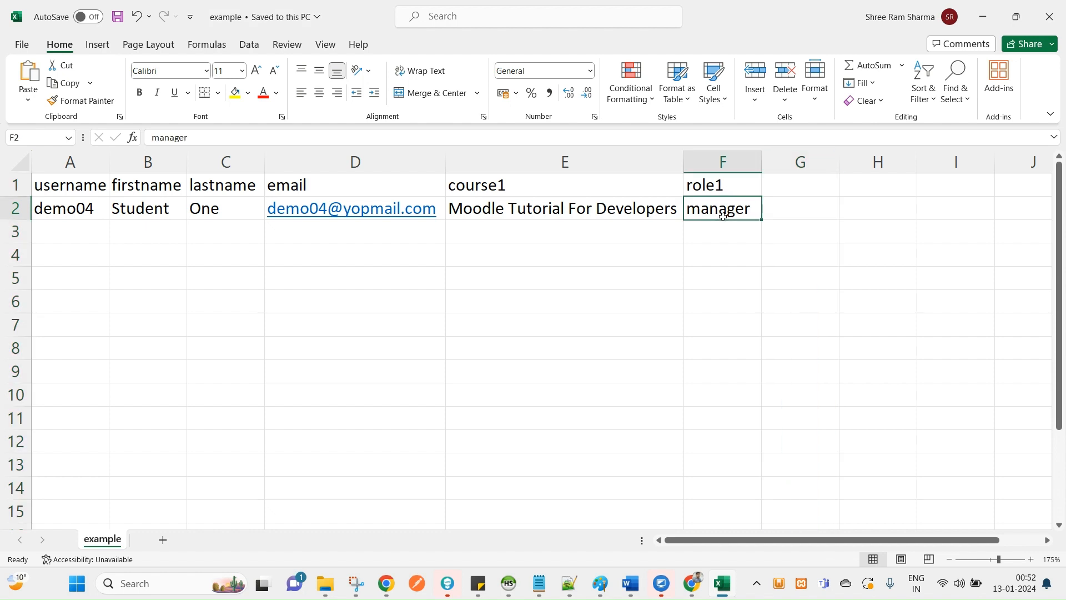
click(729, 172)
click(796, 205)
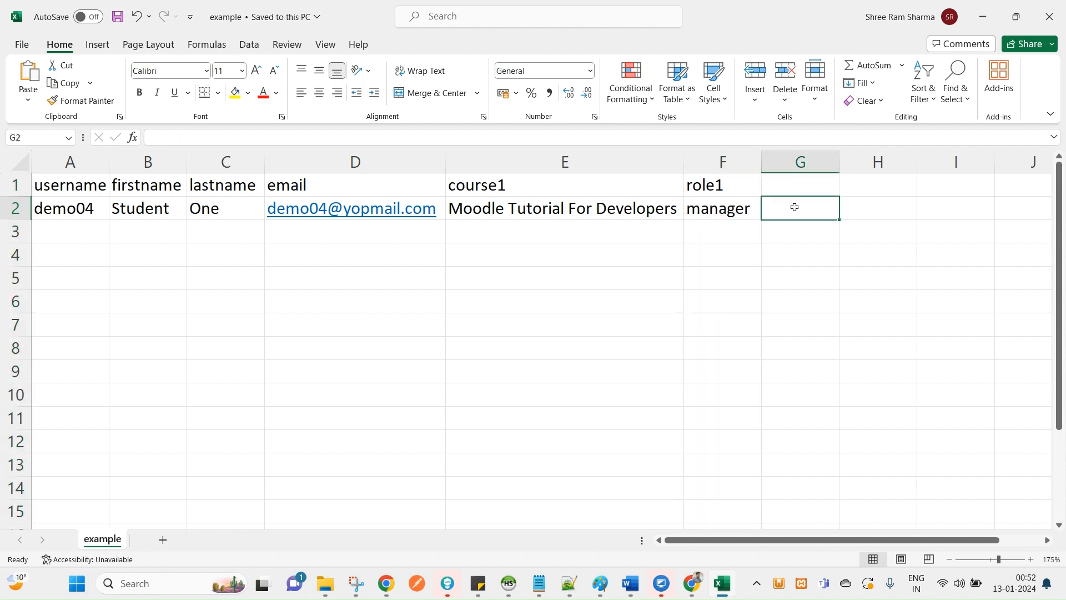
Undo the clearing of the role2 column and save the example file
key(ctrl+z)
click(795, 246)
drag(793, 223, 787, 182)
click(735, 286)
key(ctrl+s)
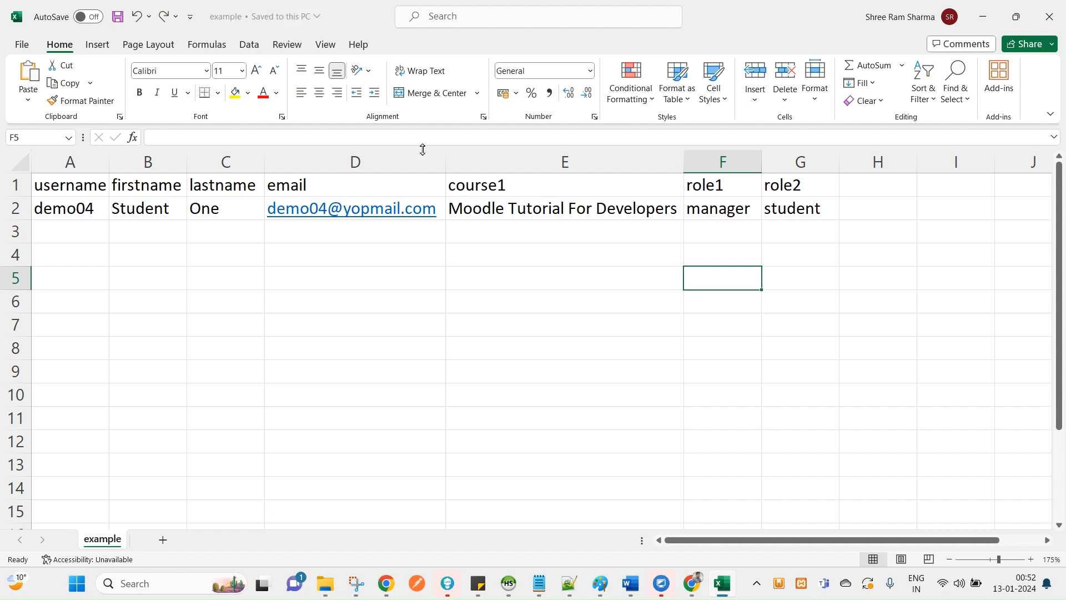
drag(718, 185, 803, 208)
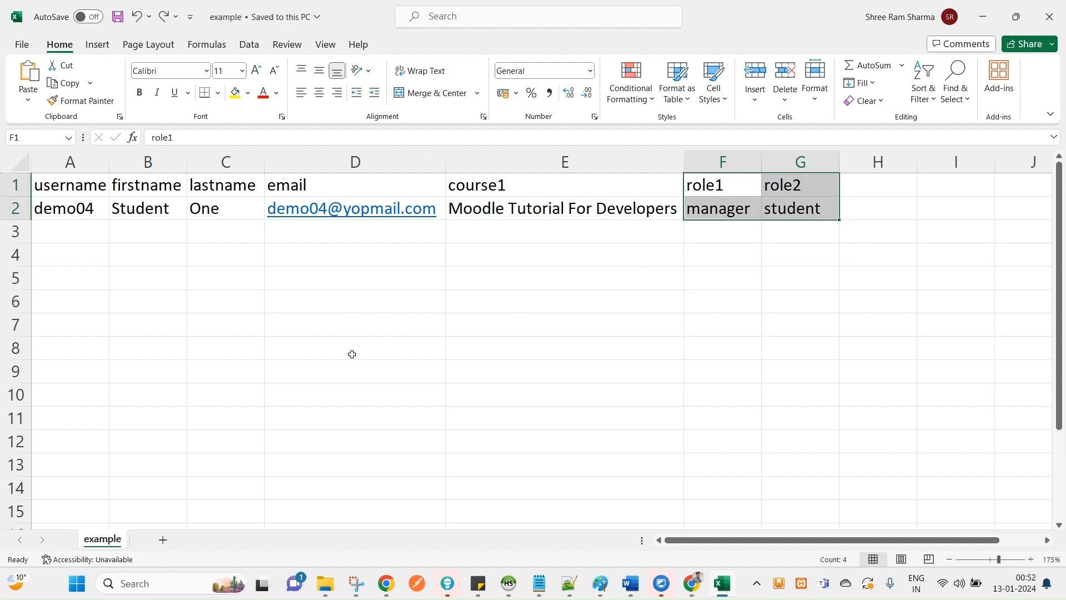
key(alt)
click(485, 214)
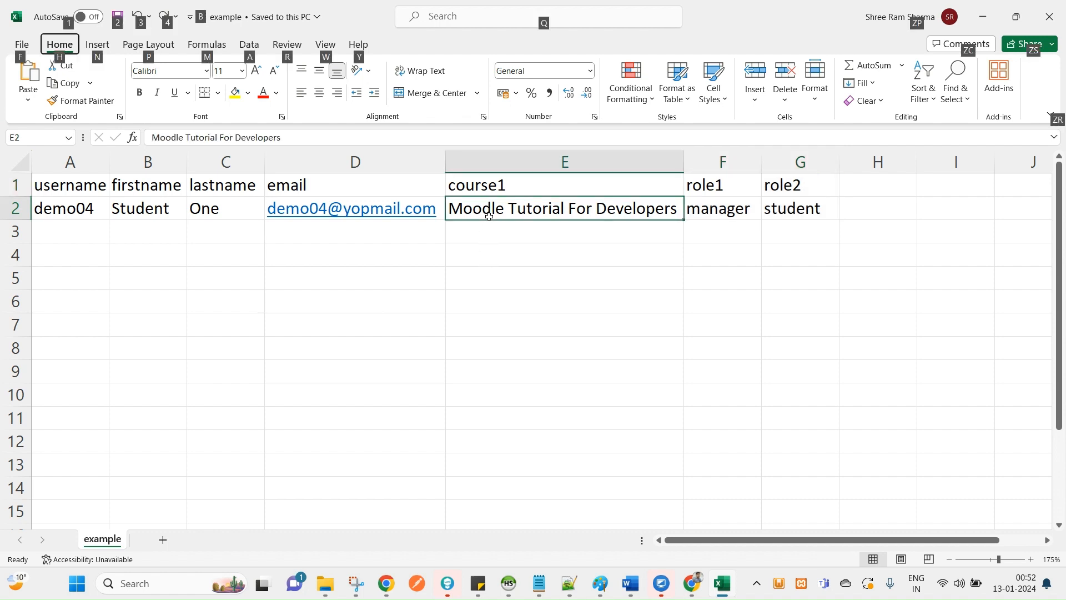
click(480, 257)
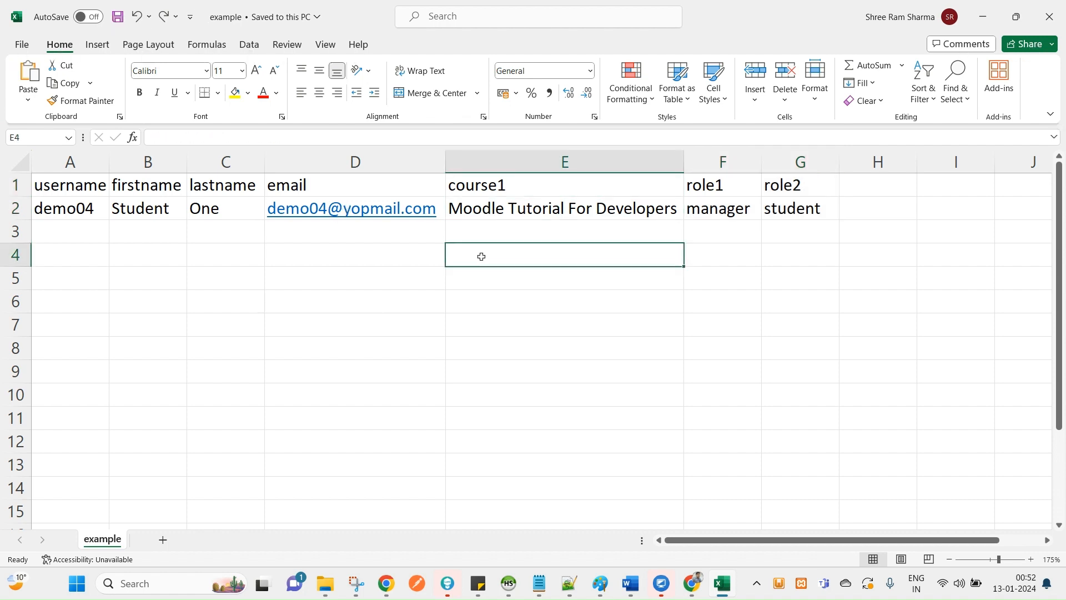
click(502, 215)
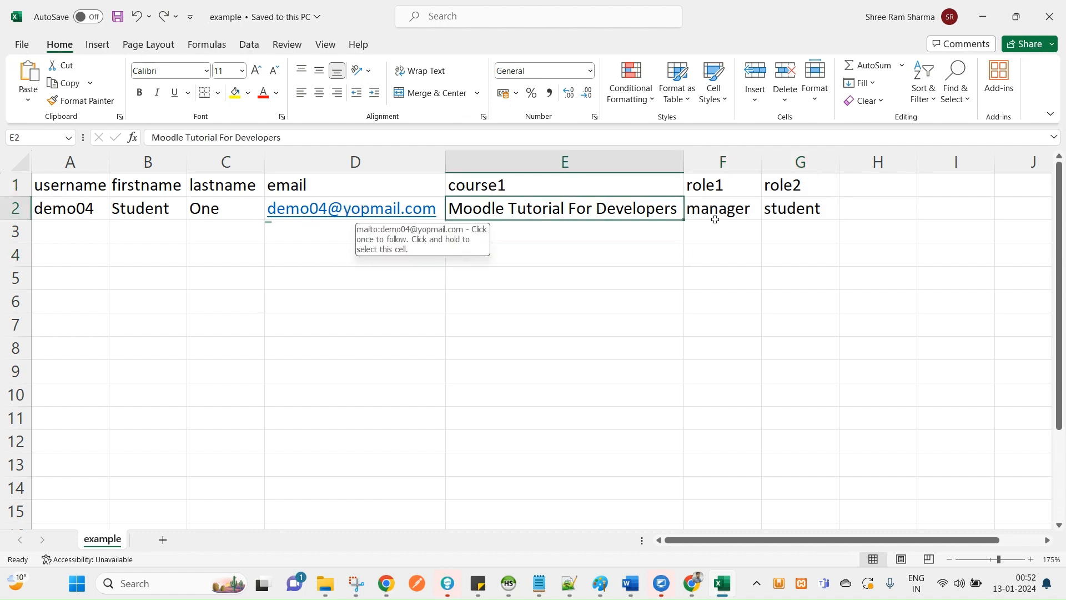
drag(715, 217, 769, 211)
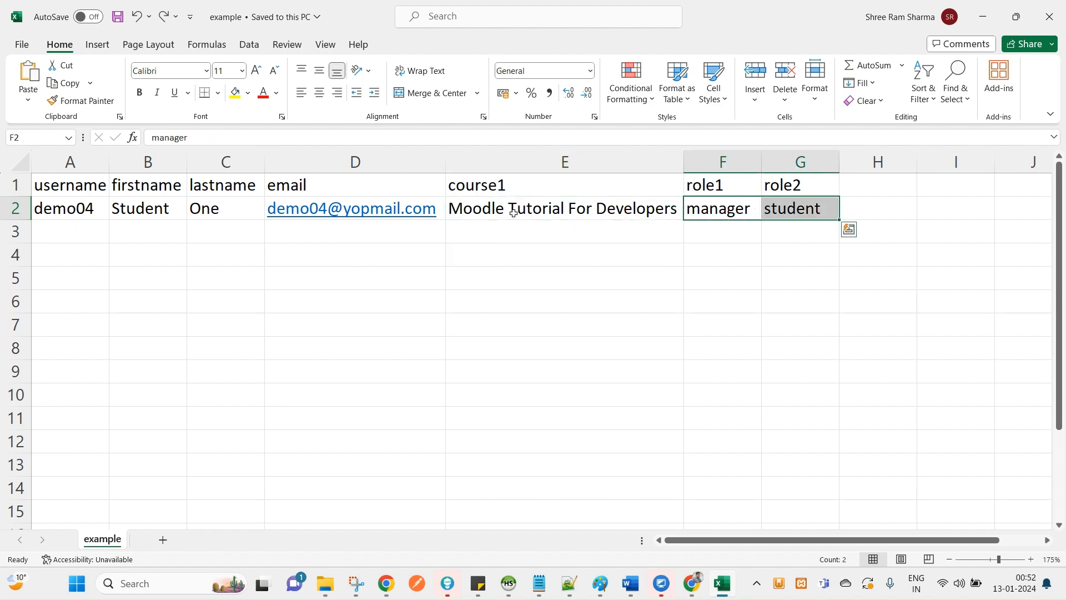
Switch to the Upload users page in Chrome and upload example.csv as the file to import
key(alt+Tab)
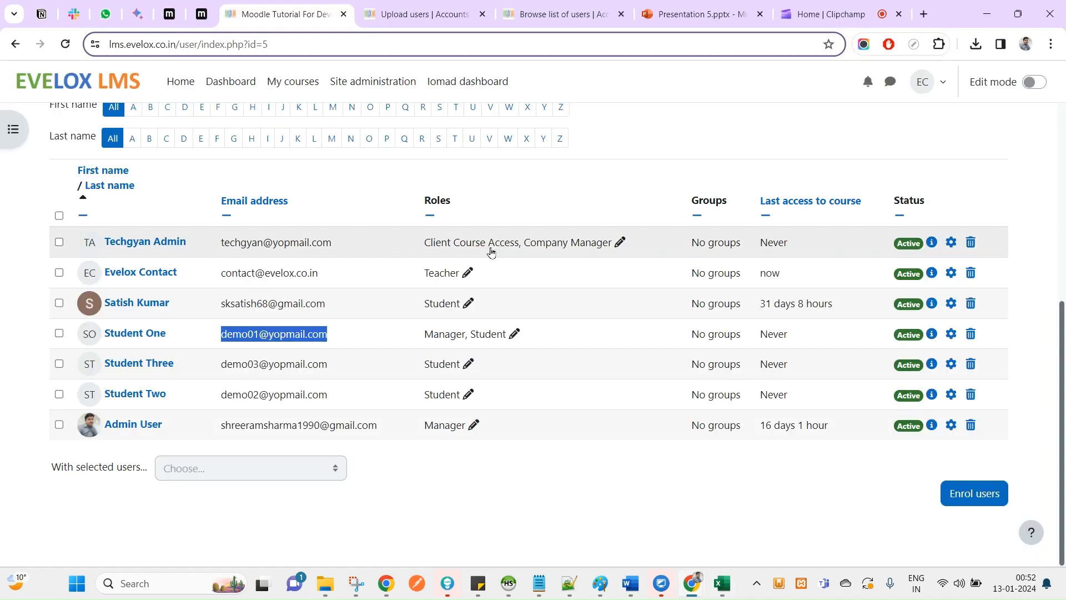
scroll(491, 253, up, 5)
click(428, 11)
click(321, 380)
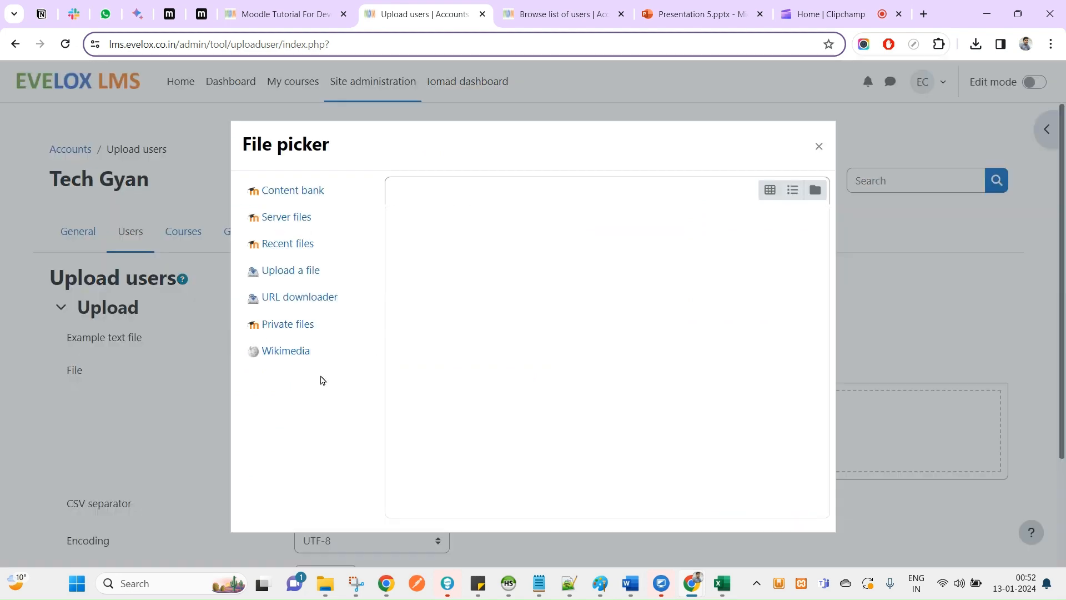
click(423, 266)
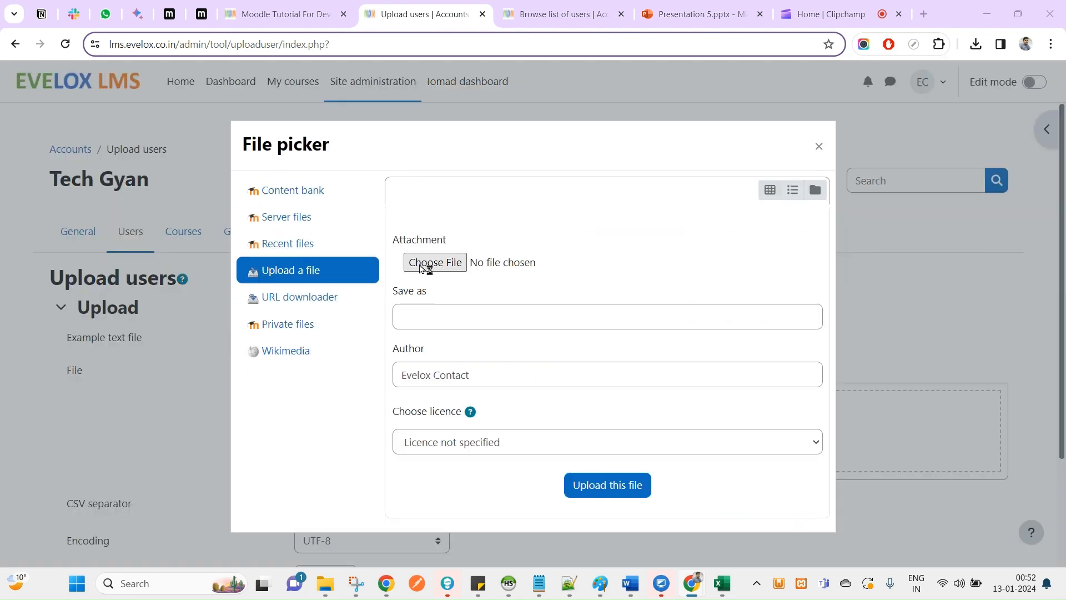
double_click(219, 178)
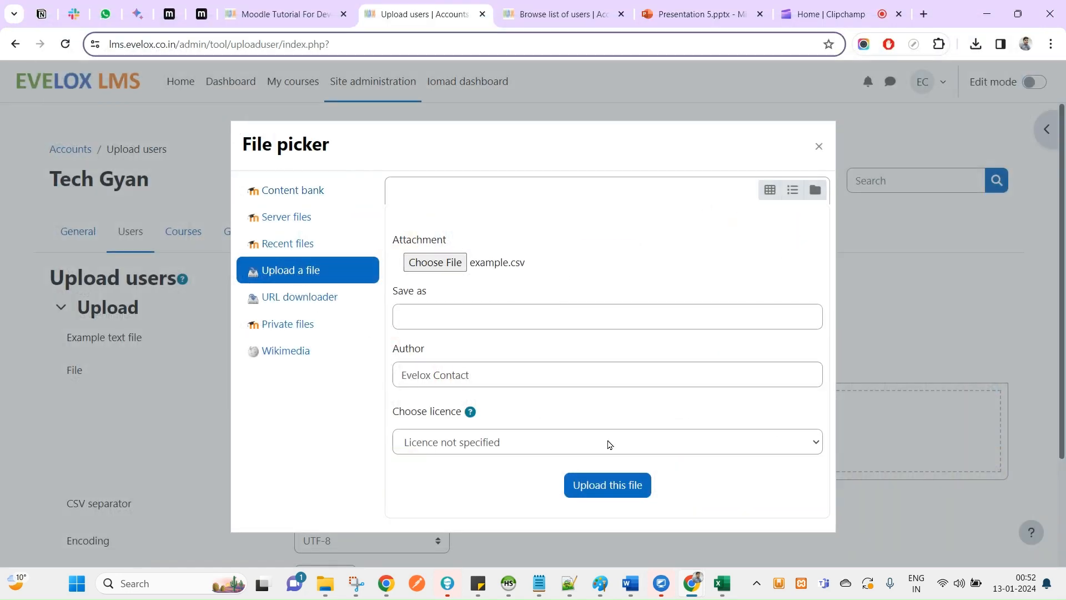
click(616, 486)
Run the user upload with the comma separator, UTF-8 encoding and the default import settings
scroll(528, 438, down, 2)
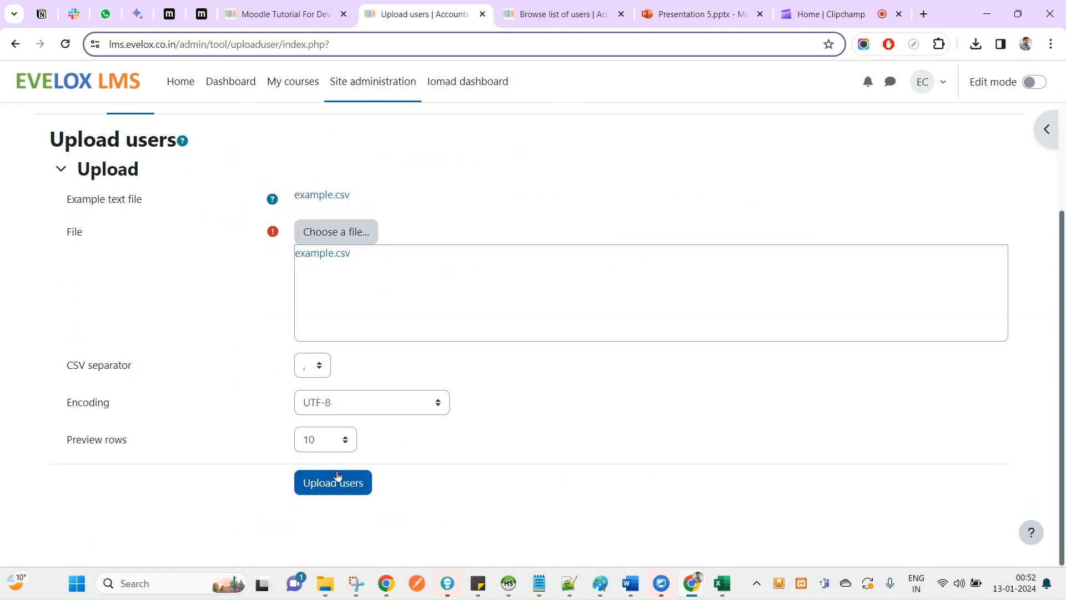
click(337, 476)
scroll(345, 500, down, 10)
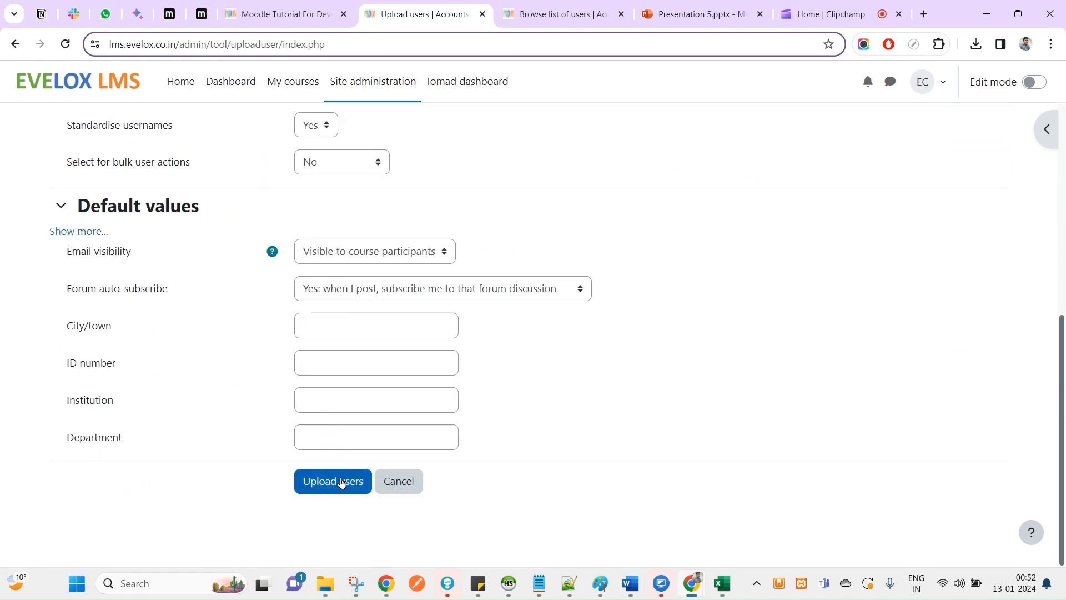
click(342, 482)
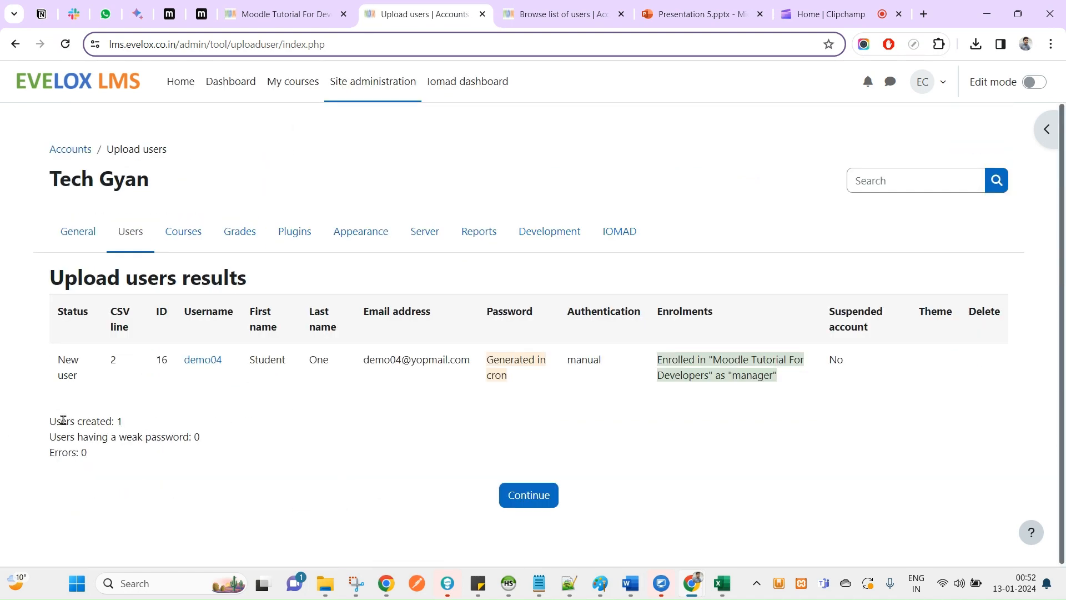
Examine the created user's enrolment role in the upload results against the worksheet's role1 and role2 values, and leave the results
triple_click(63, 420)
click(653, 406)
double_click(679, 361)
click(682, 389)
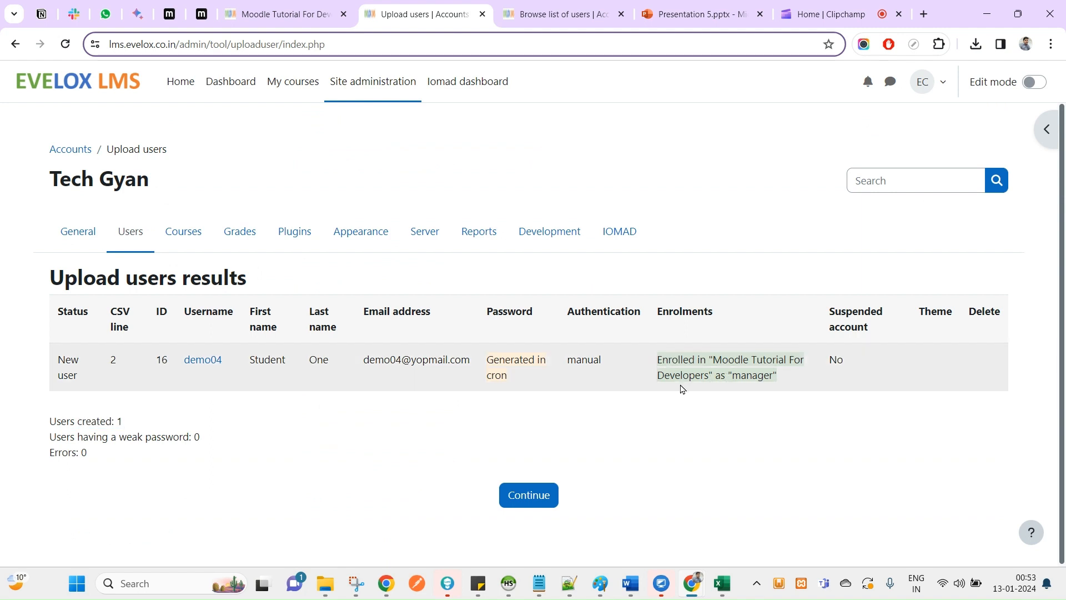
double_click(682, 378)
drag(682, 378, 706, 366)
key(alt+Tab)
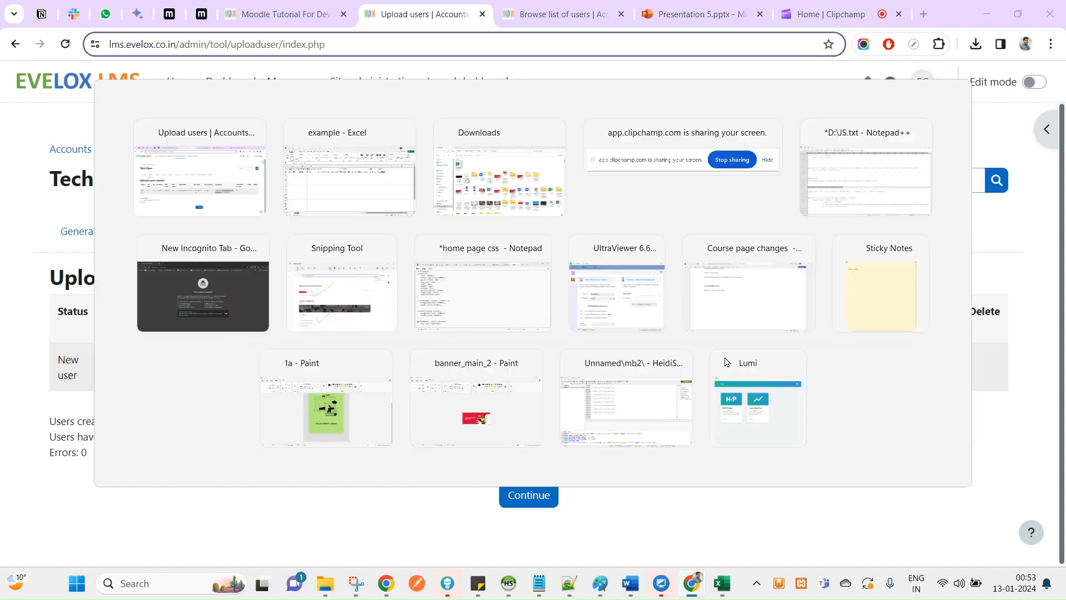
click(805, 258)
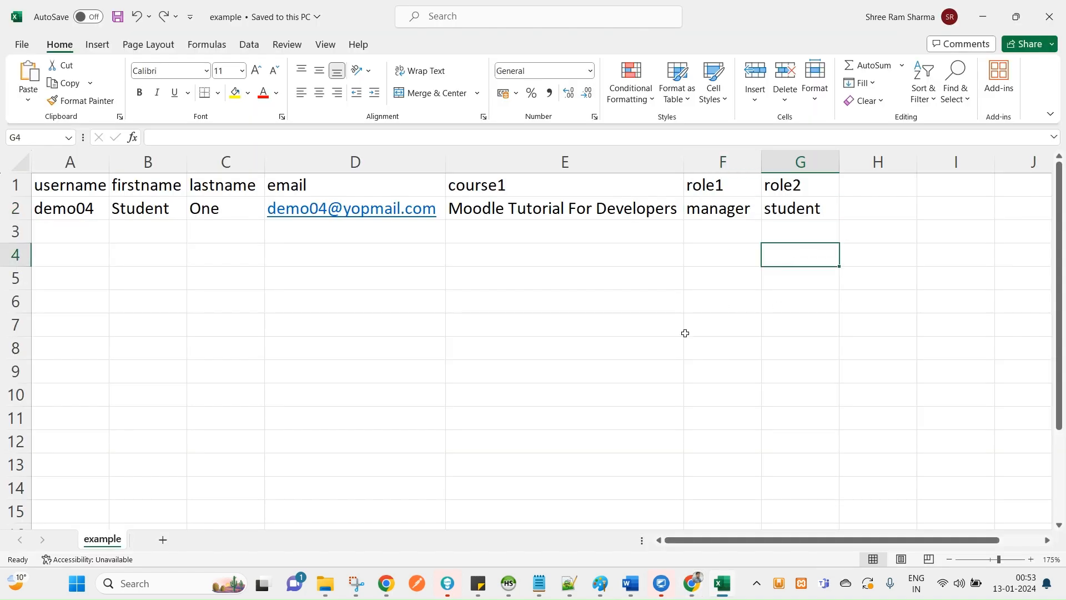
key(alt+Tab)
click(528, 495)
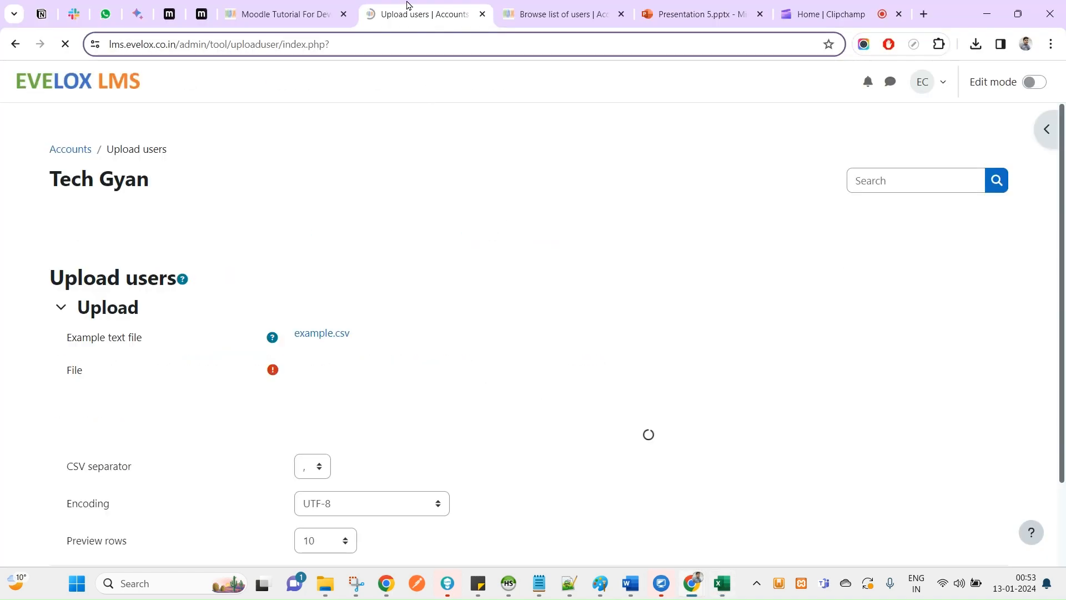
Reload the course participants list and check the roles assigned to the demo04 user
click(283, 14)
scroll(403, 436, down, 10)
click(637, 111)
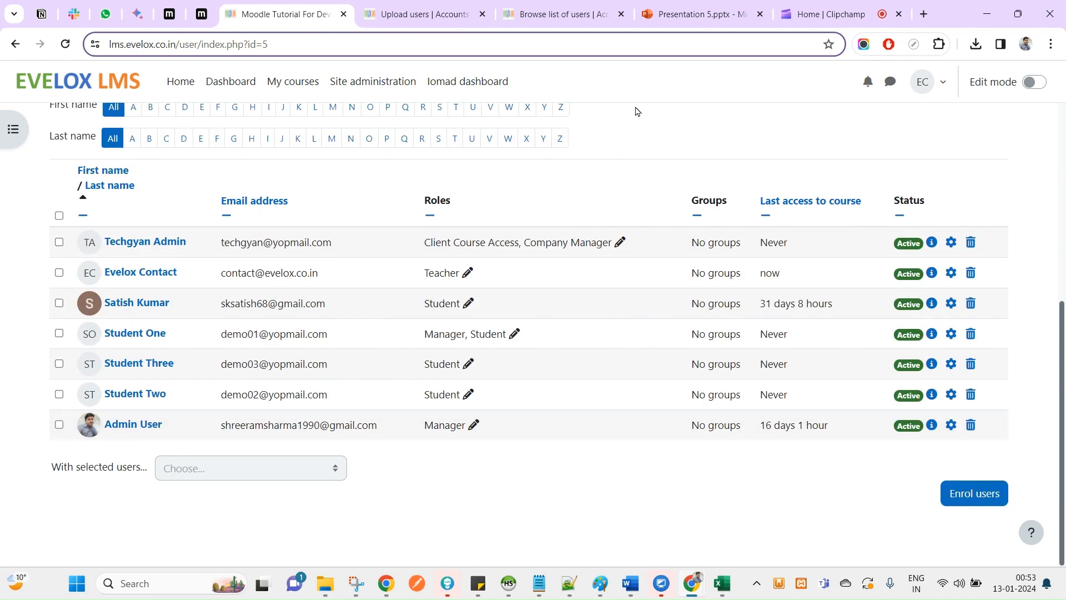
right_click(637, 111)
click(692, 170)
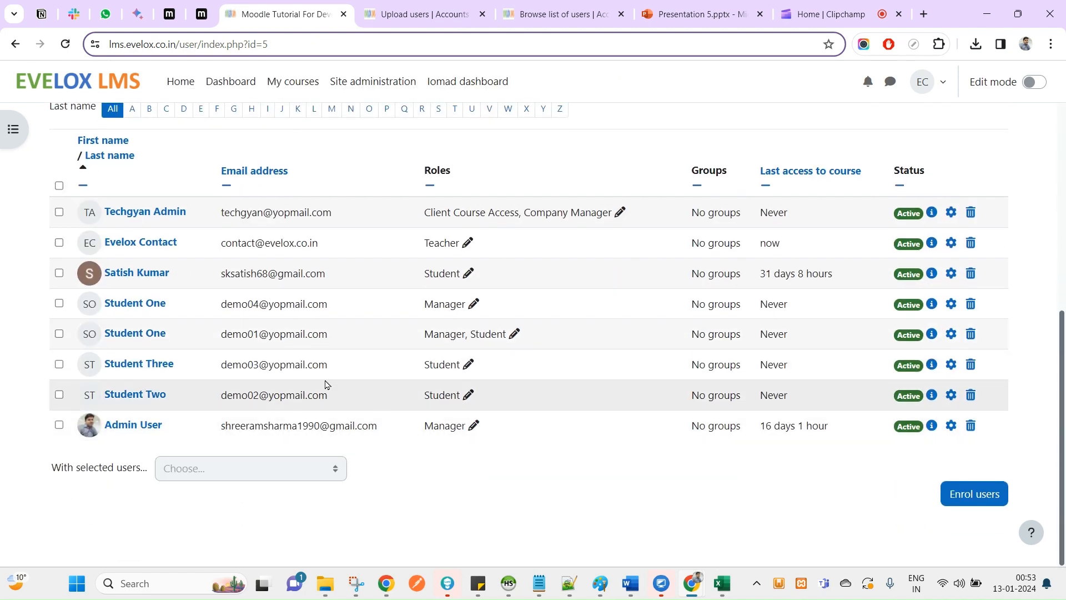
double_click(243, 300)
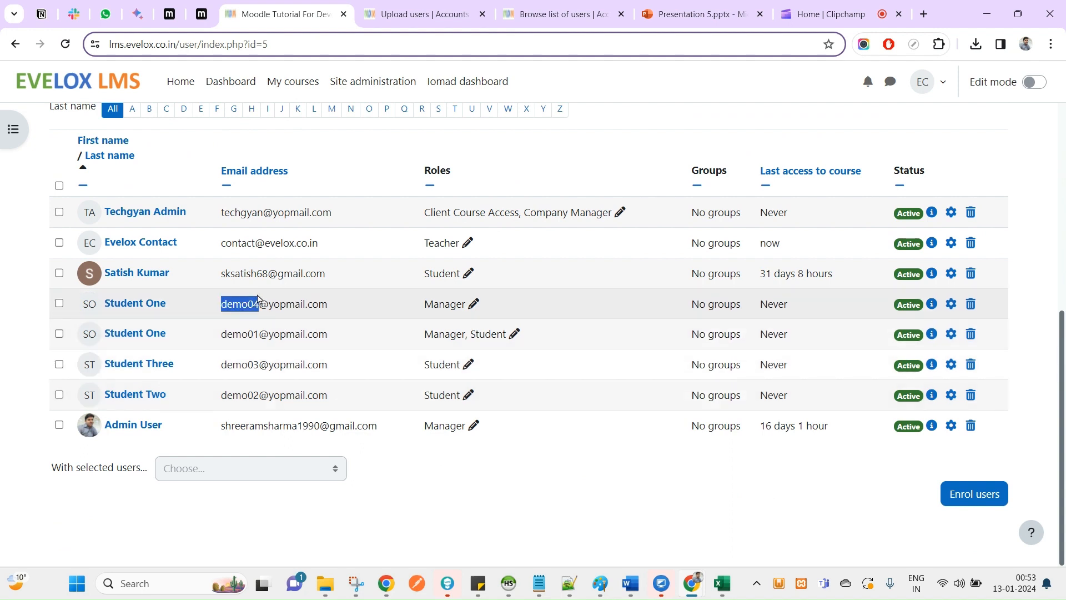
Find the demo04 user's email in the participants list and compare the assigned role with the role1 and role2 values in the Excel worksheet
drag(258, 300, 327, 298)
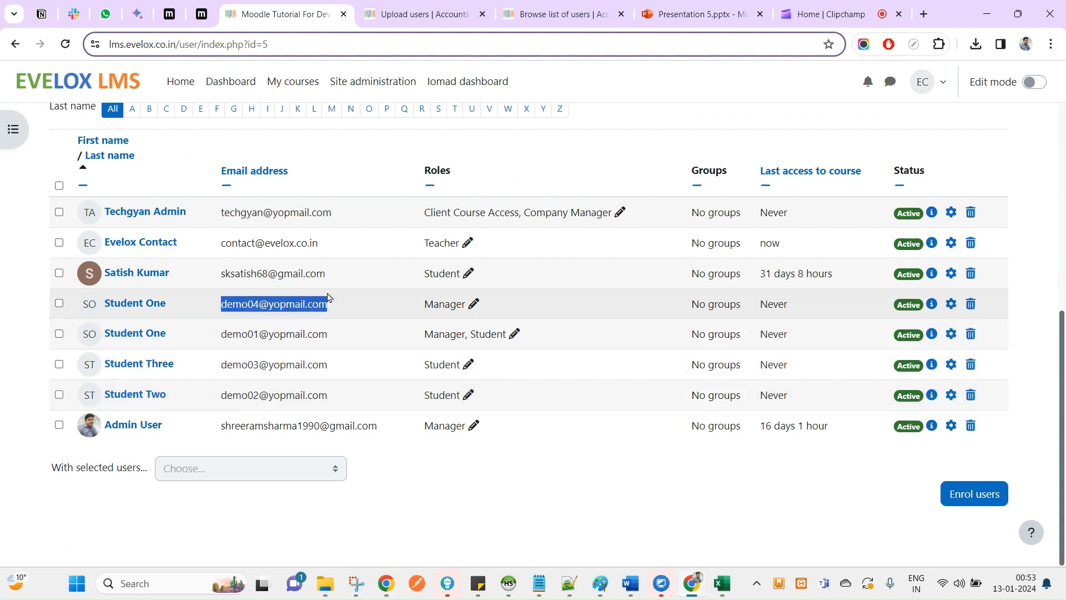
key(ctrl+f)
key(alt+Tab)
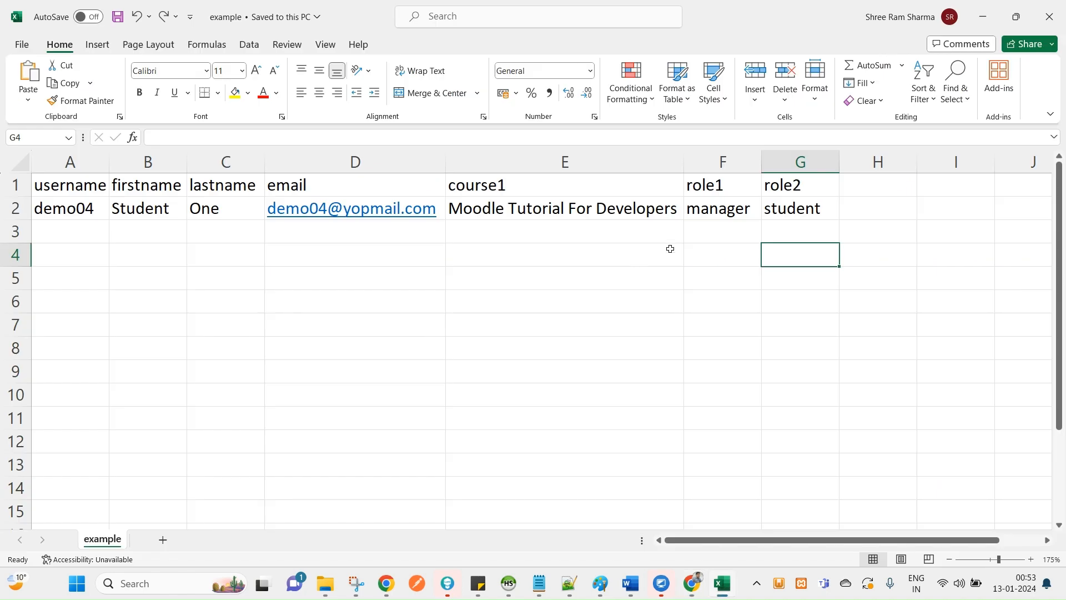
click(730, 225)
click(717, 276)
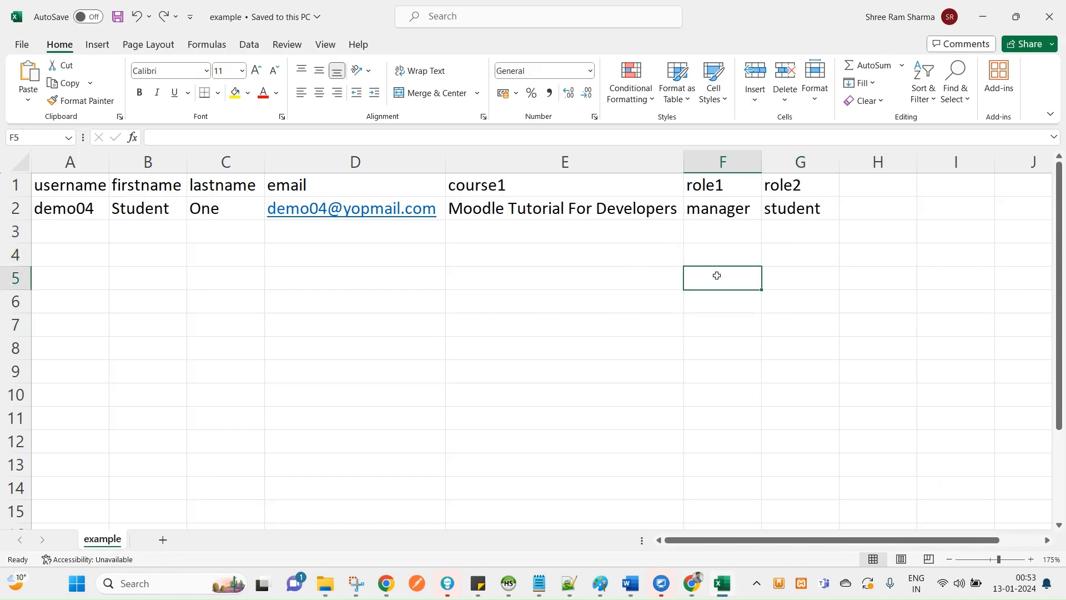
click(723, 209)
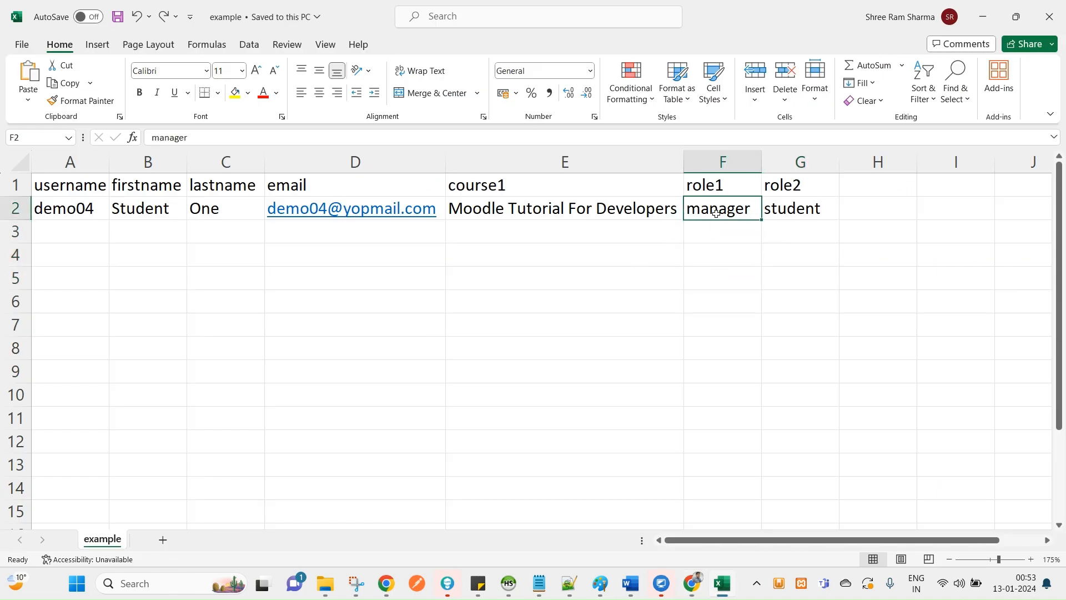
click(781, 206)
key(alt+Tab)
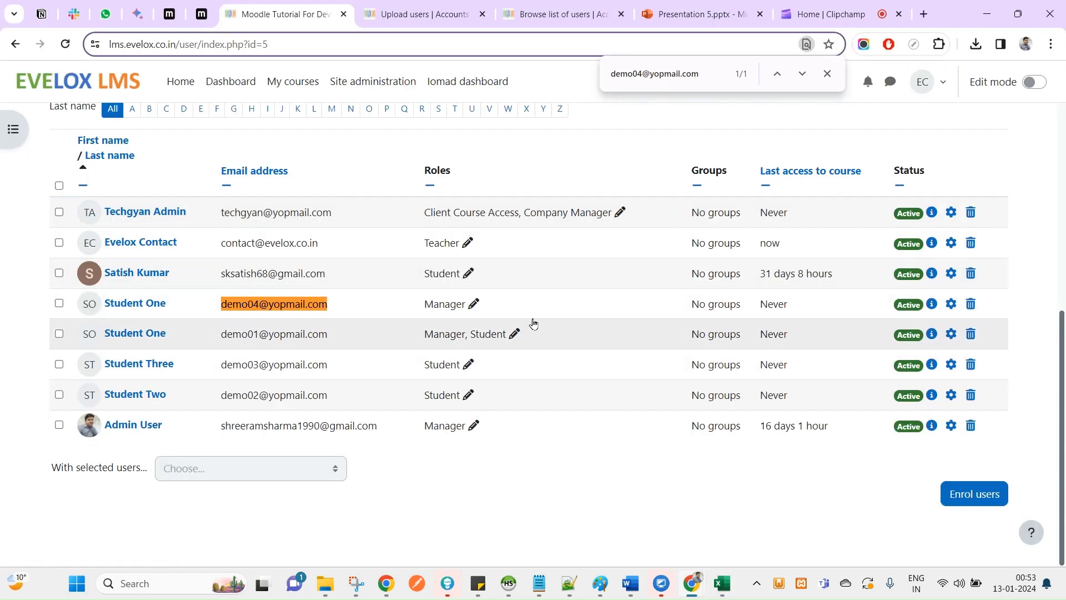
Bring up the Upload users page in Chrome, then examine the role1 and role2 columns in the Excel worksheet
click(423, 16)
click(522, 12)
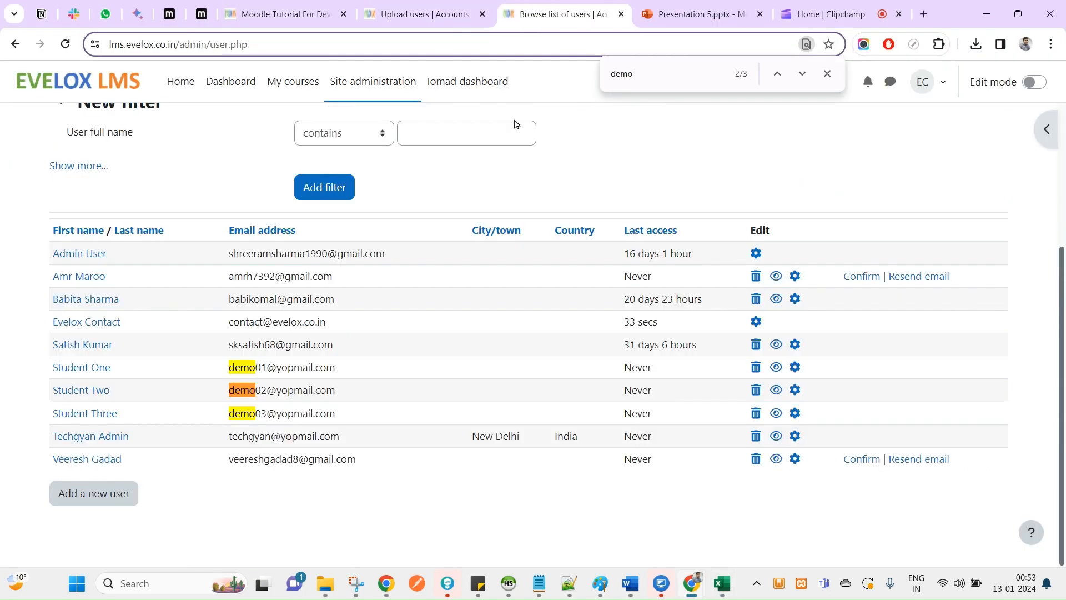
click(442, 4)
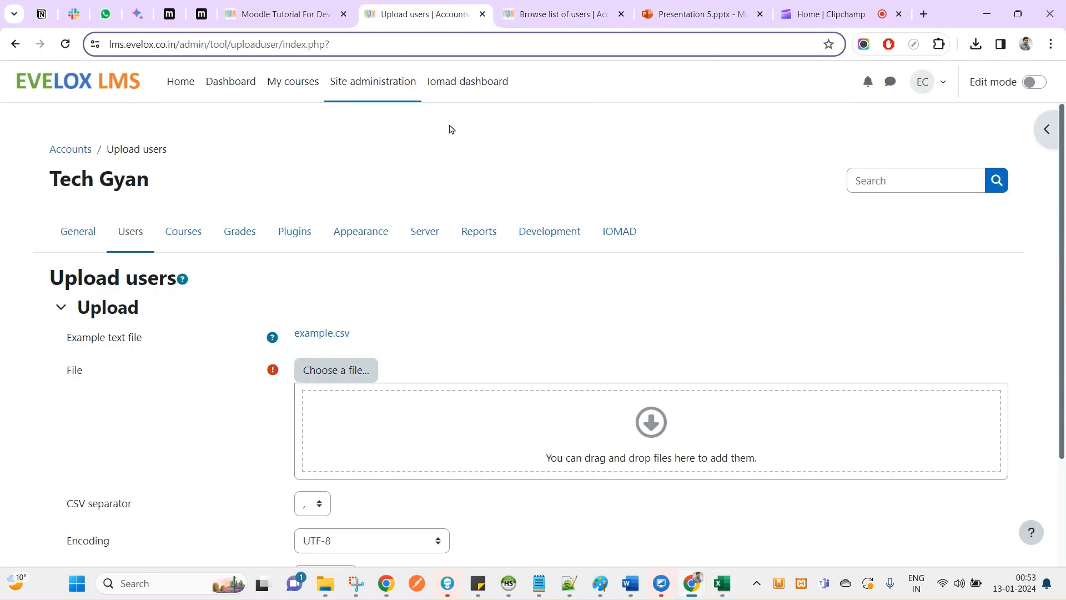
key(alt+Tab)
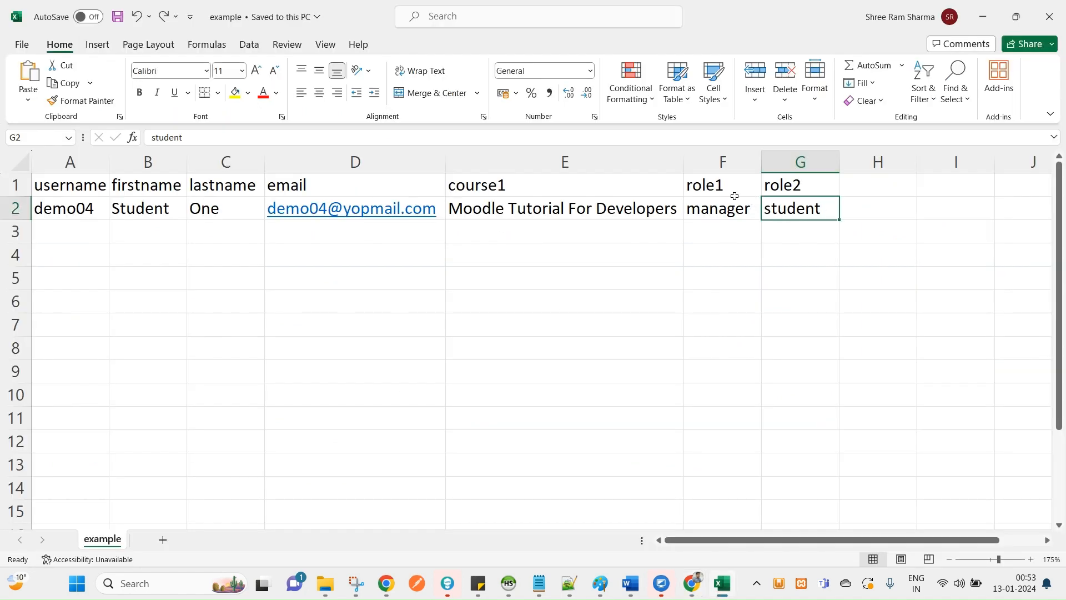
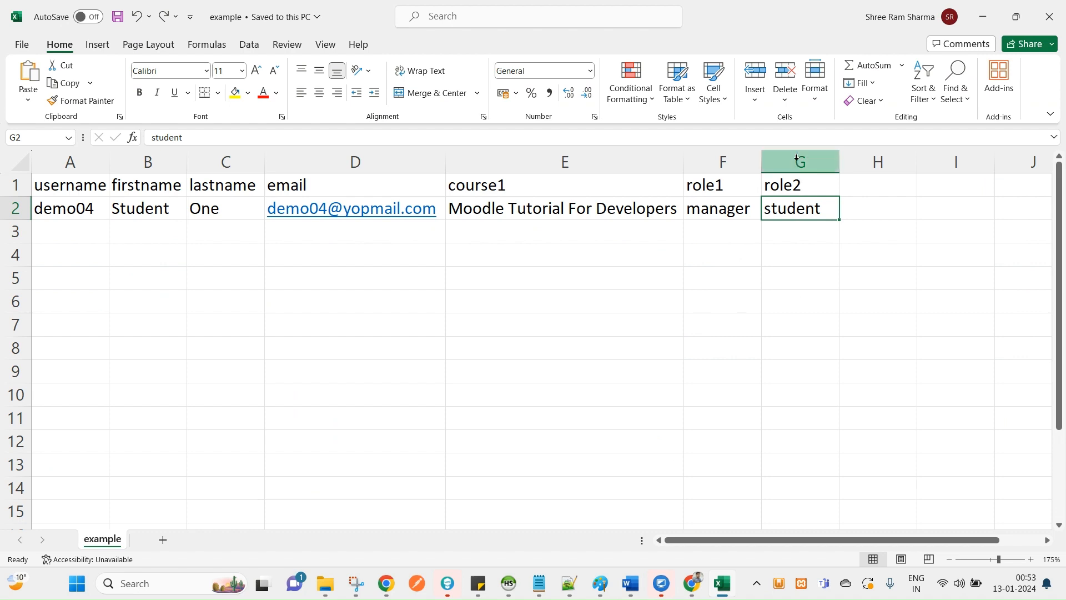
scroll(683, 373, down, 1)
scroll(683, 374, up, 2)
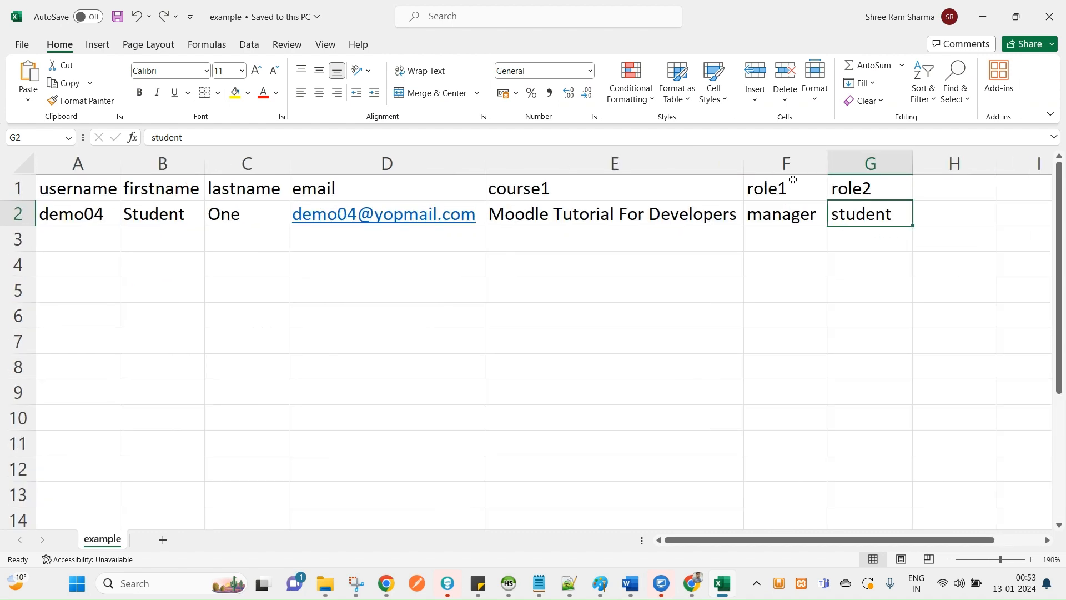
mouse_move(793, 180)
mouse_down()
mouse_move(858, 191)
mouse_move(845, 221)
mouse_up()
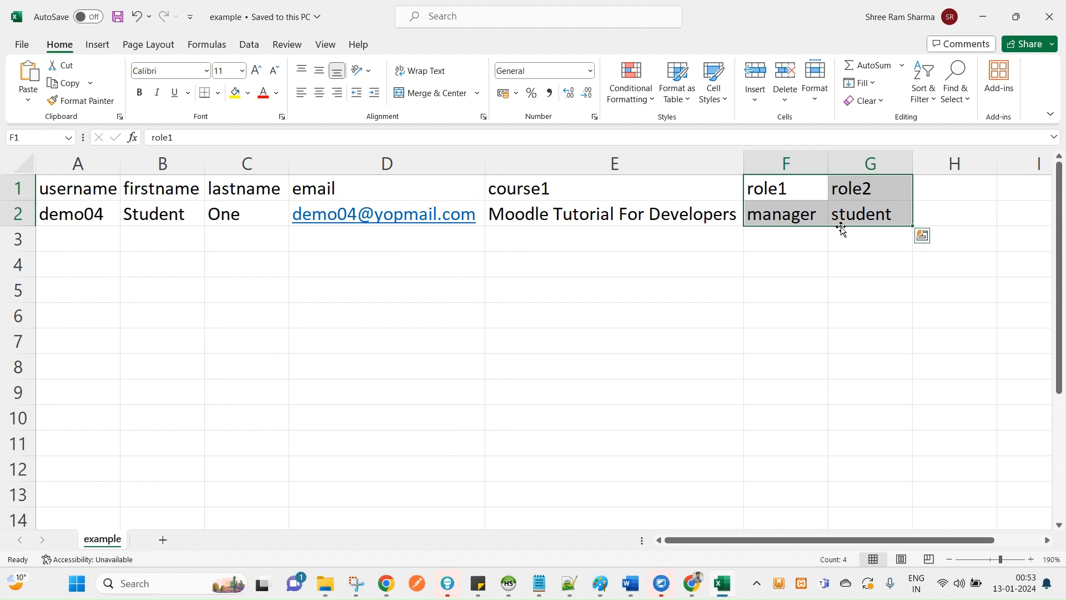
click(771, 289)
click(796, 217)
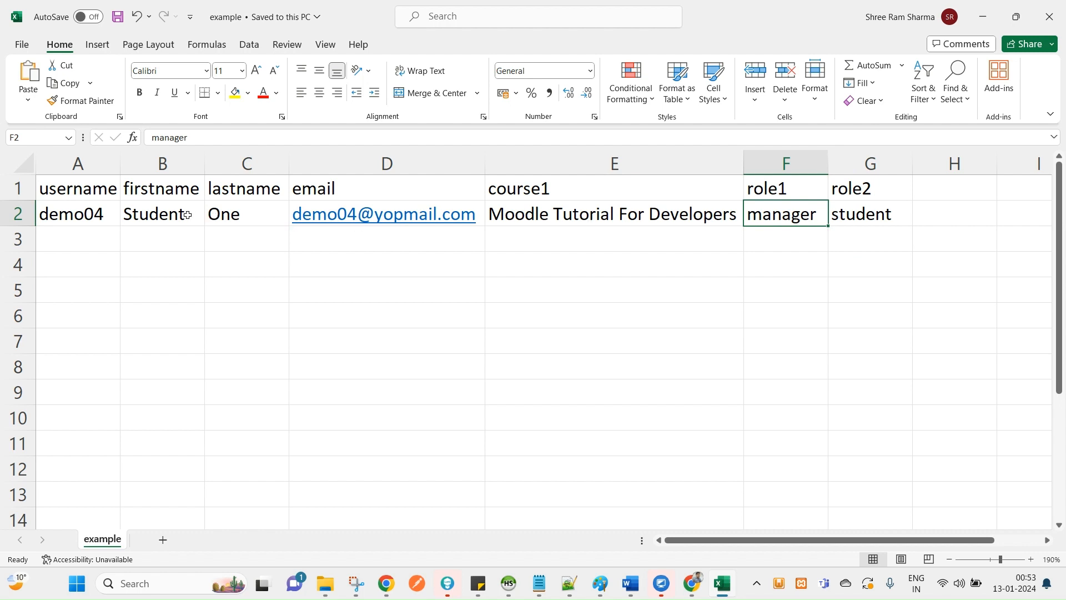
Change the username in row 2 to demo05 and update the email address to the matching demo05 account
click(70, 216)
click(153, 215)
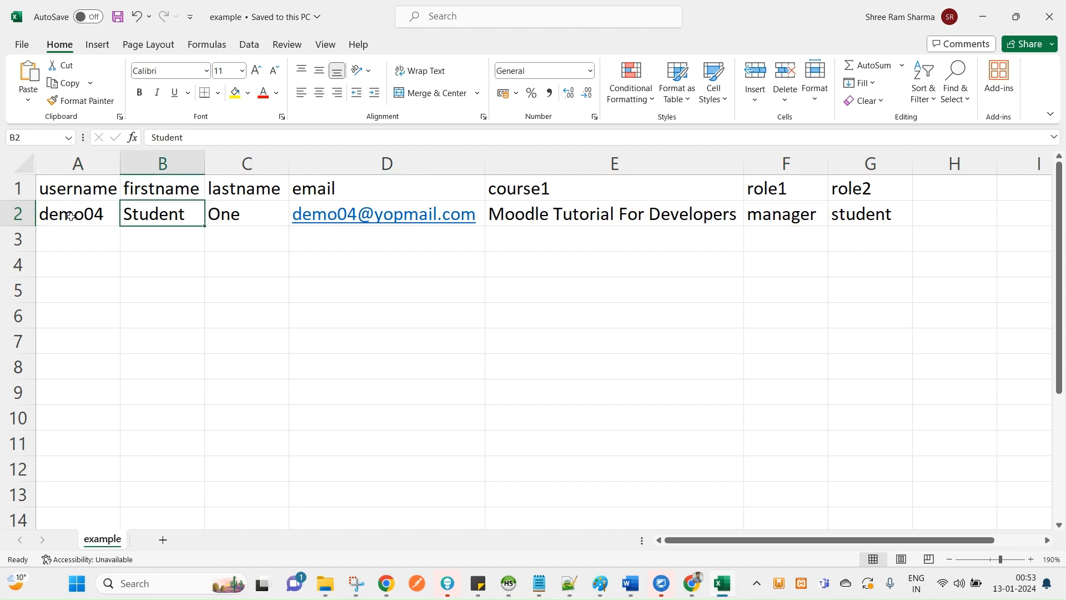
double_click(75, 214)
drag(91, 211, 103, 214)
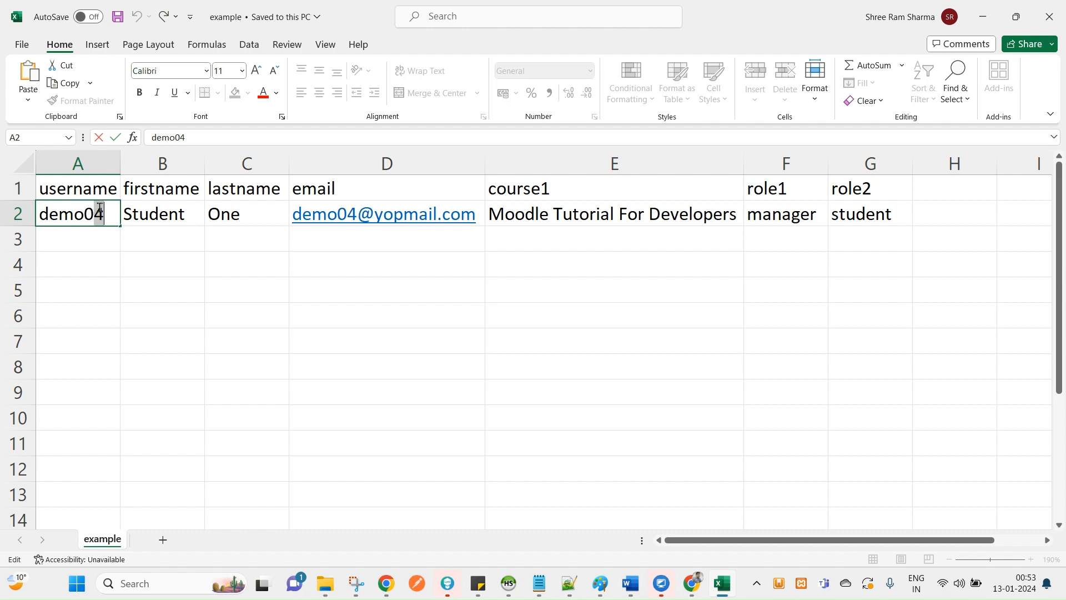
text(5)
key(Tab)
key(Tab)
key(Tab)
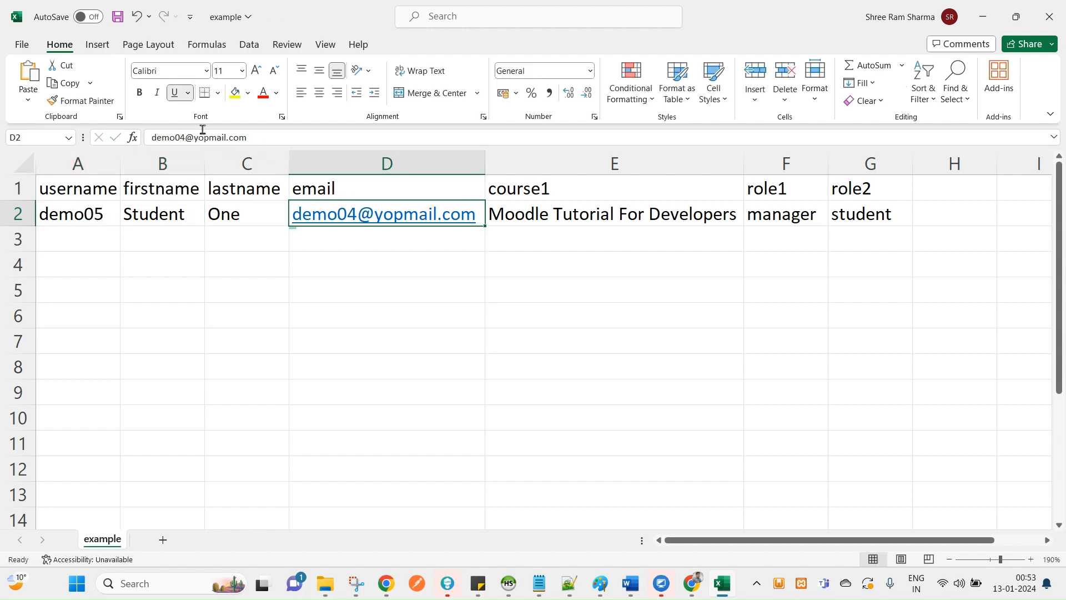
click(180, 137)
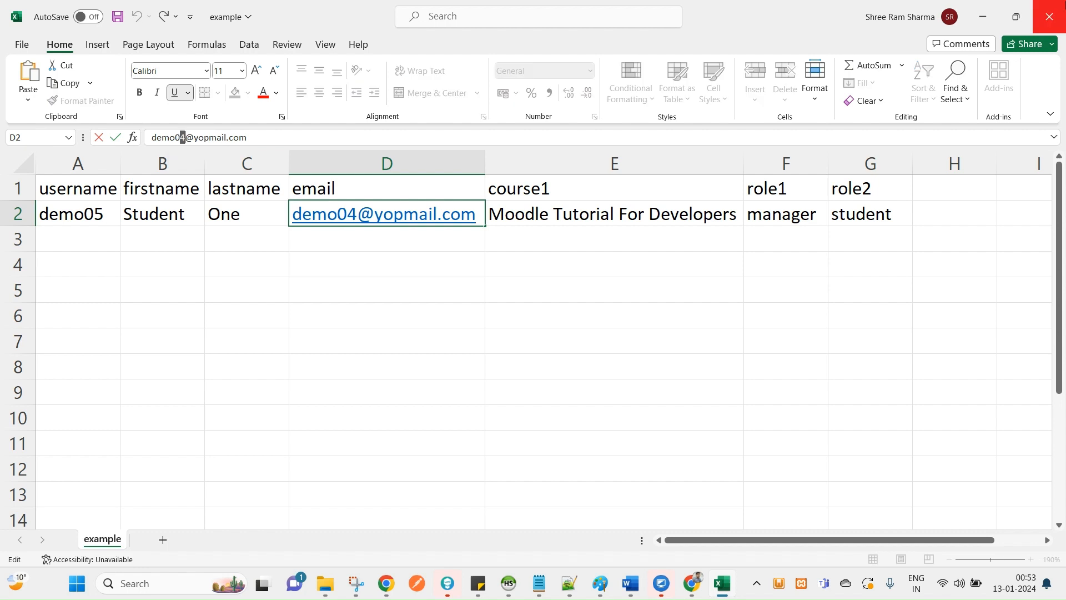
text(5)
key(Tab)
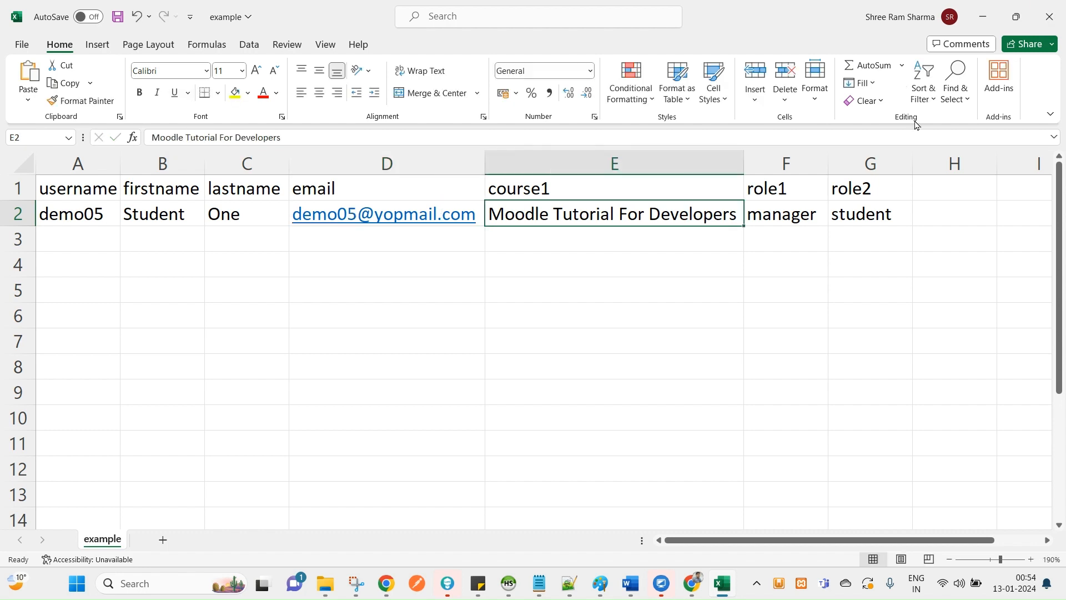
Swap the two role values in row 2, making role1 student and role2 manager, and save the CSV
click(786, 215)
key(ctrl+c)
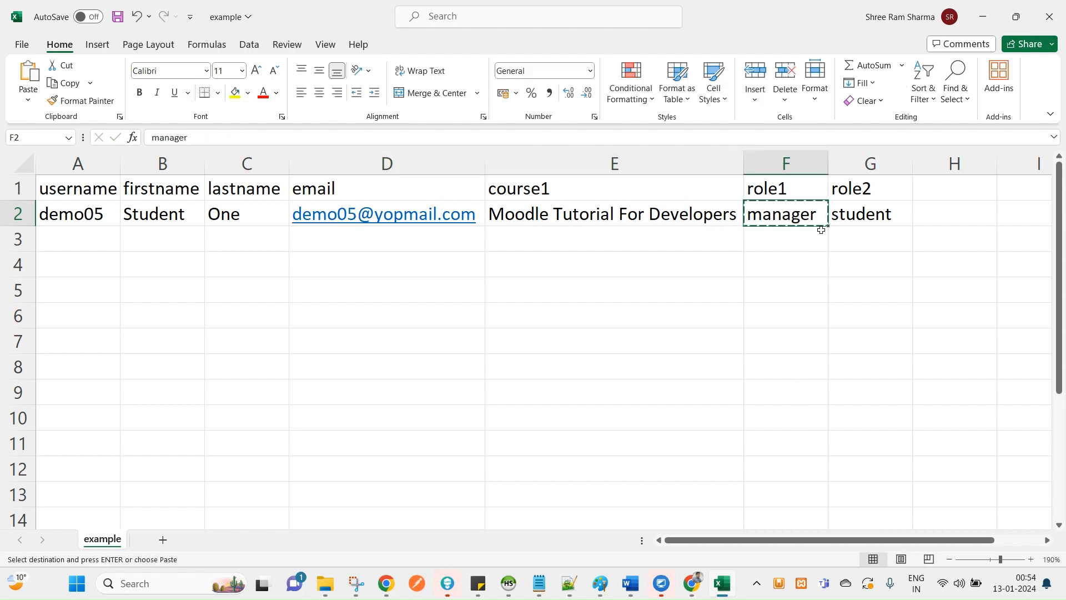
click(851, 219)
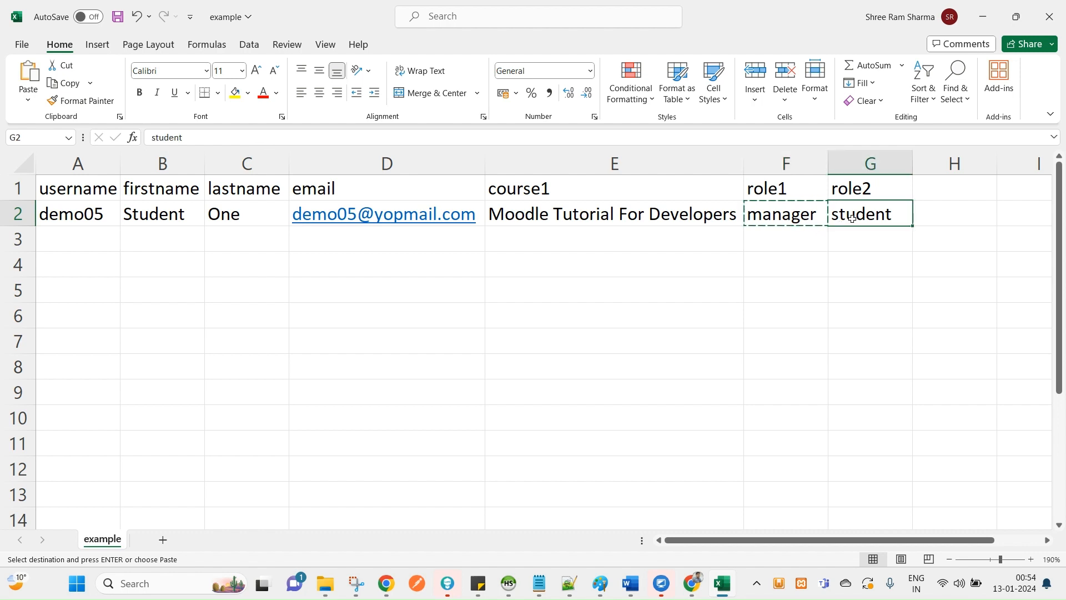
key(ctrl+c)
click(764, 217)
key(ctrl+v)
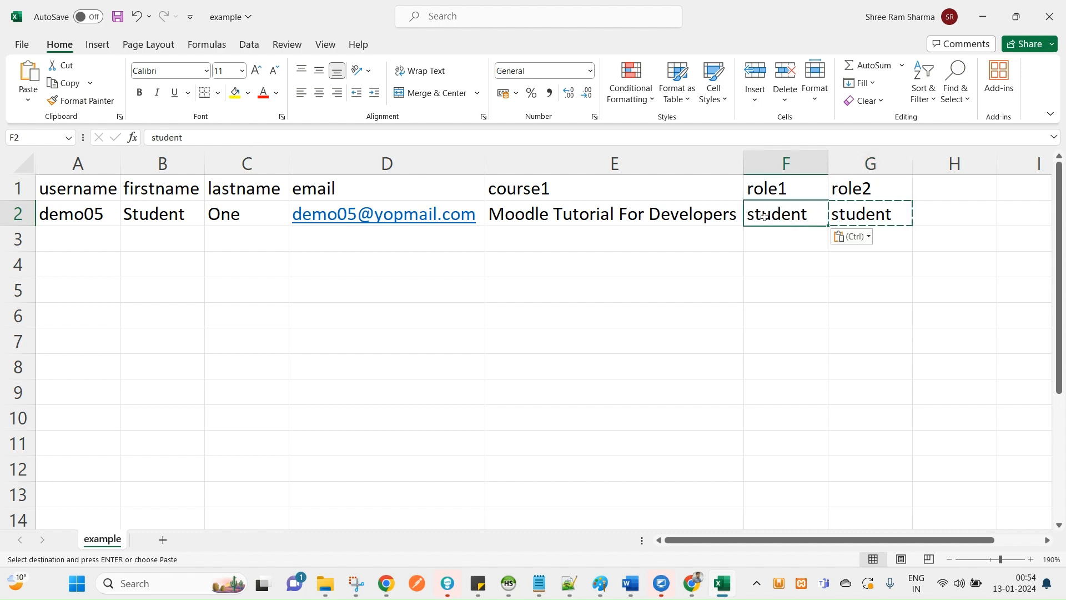
click(870, 215)
text(manager)
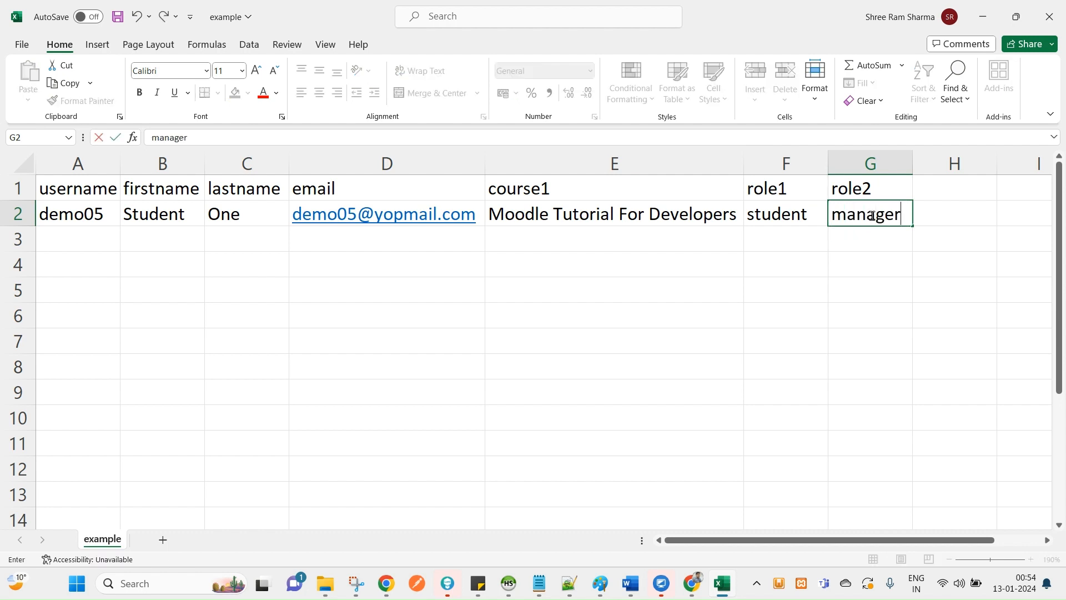
key(Return)
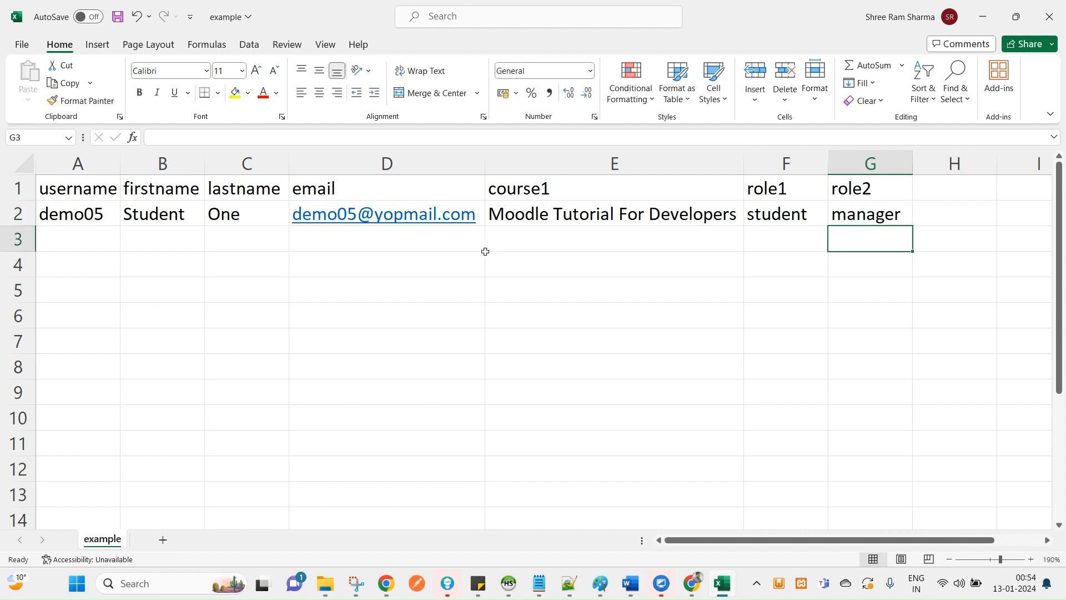
key(ctrl+s)
Switch to the Upload users page in Chrome and upload the edited example.csv from Downloads as the import file
key(alt+Tab)
click(362, 369)
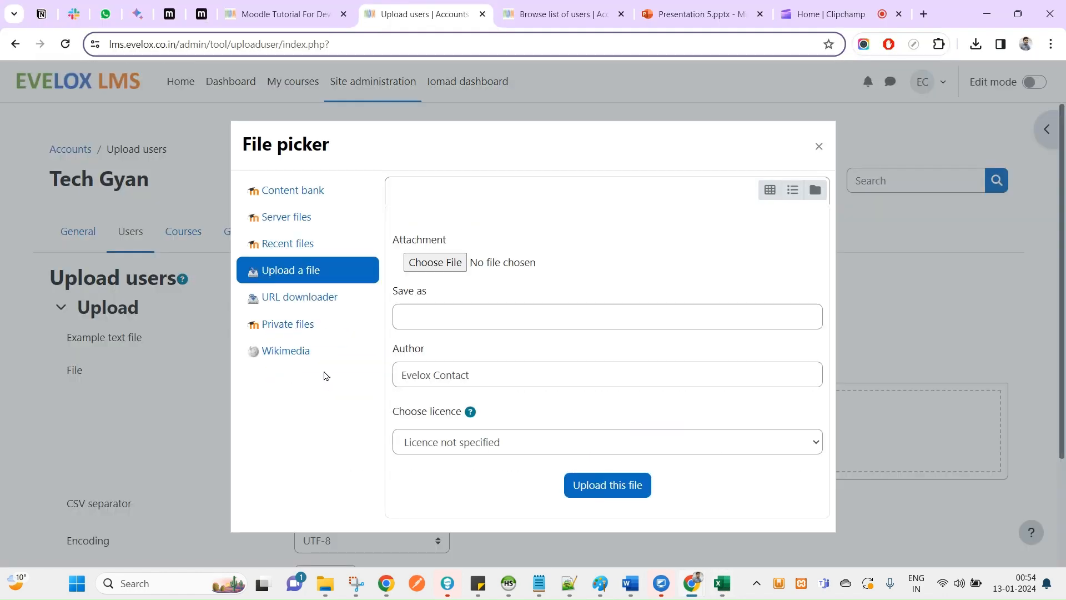
click(407, 271)
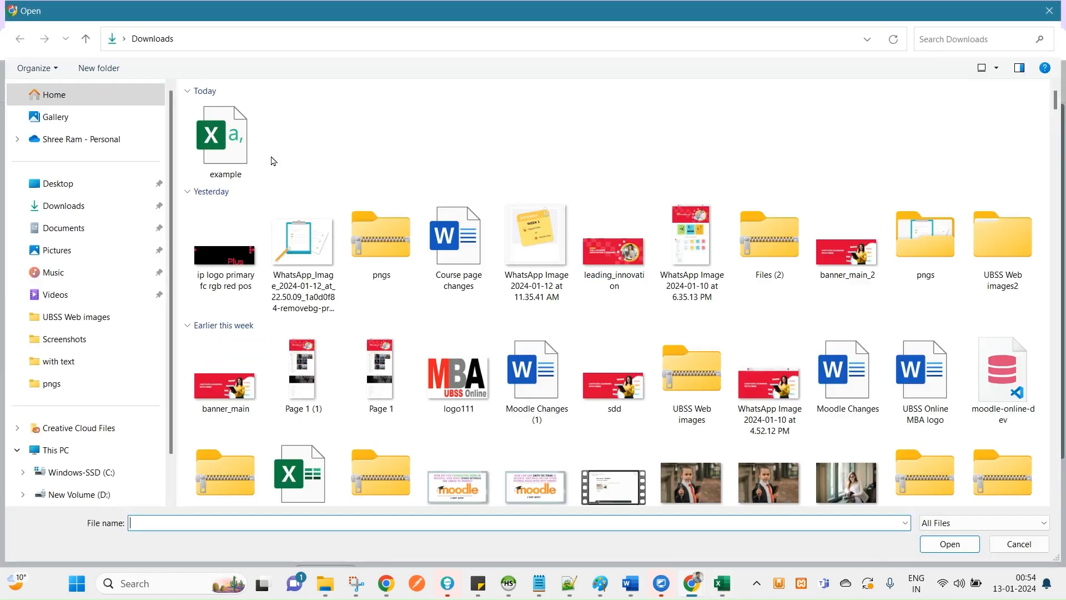
click(226, 144)
double_click(226, 143)
click(718, 590)
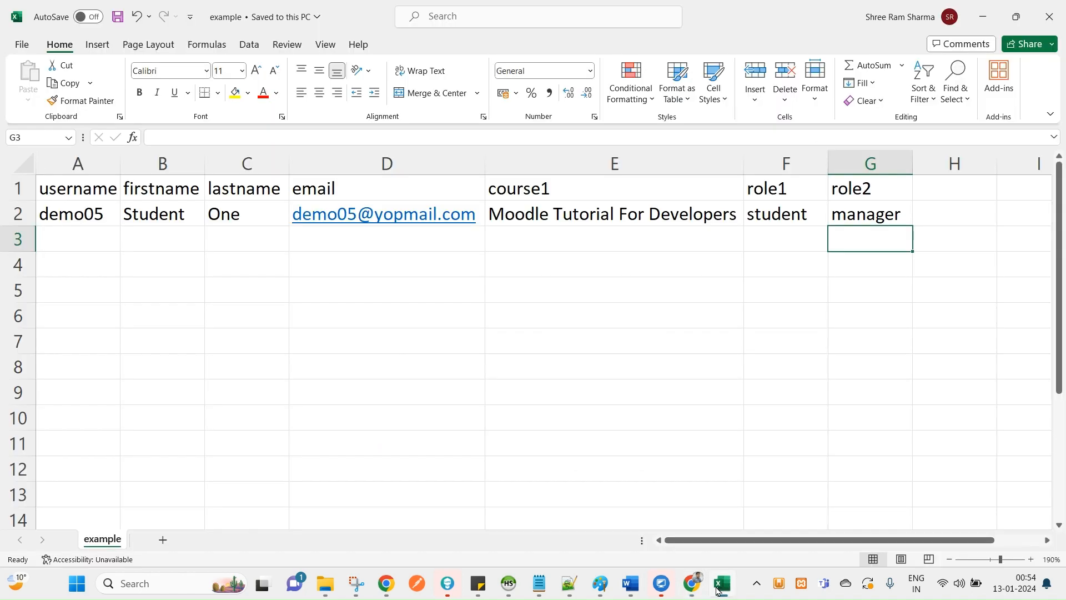
click(718, 591)
click(605, 488)
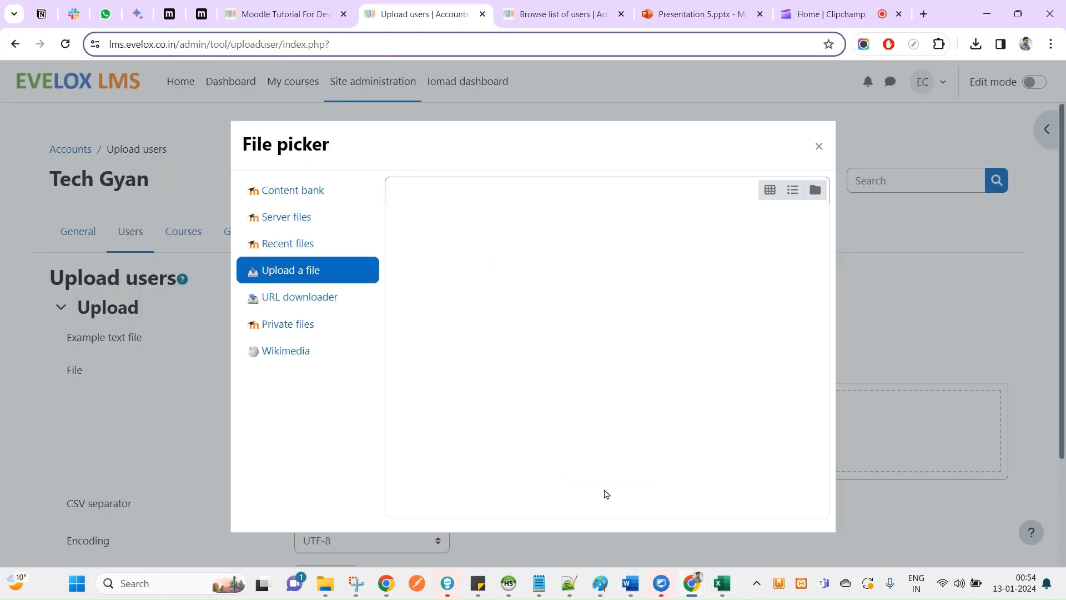
Preview the CSV and run the user upload with the default settings, keeping email visibility at Visible to course participants
scroll(588, 433, down, 3)
click(339, 485)
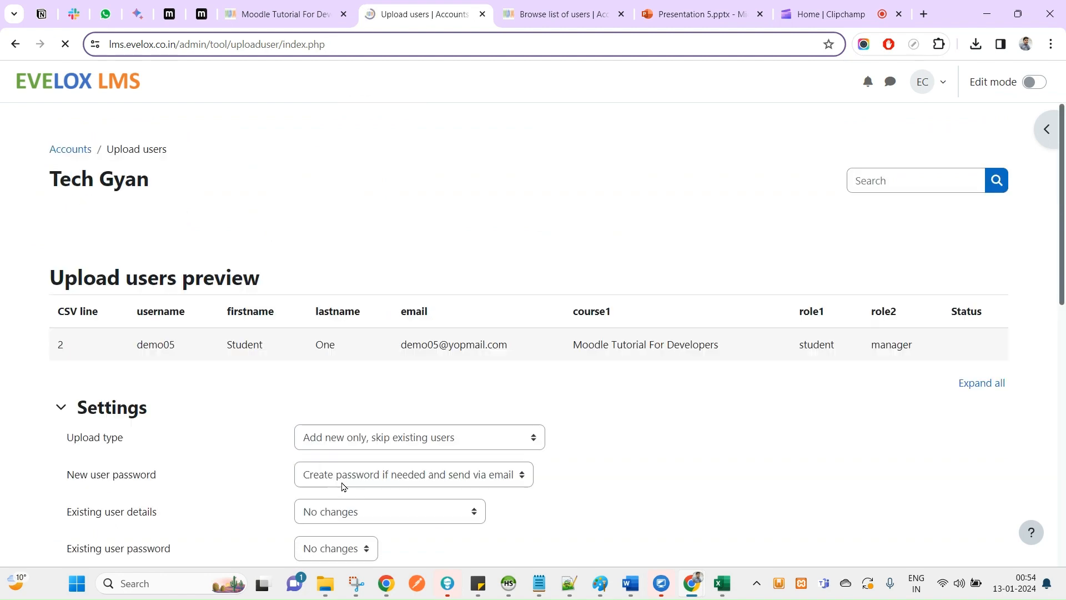
scroll(452, 356, down, 2)
scroll(331, 486, down, 6)
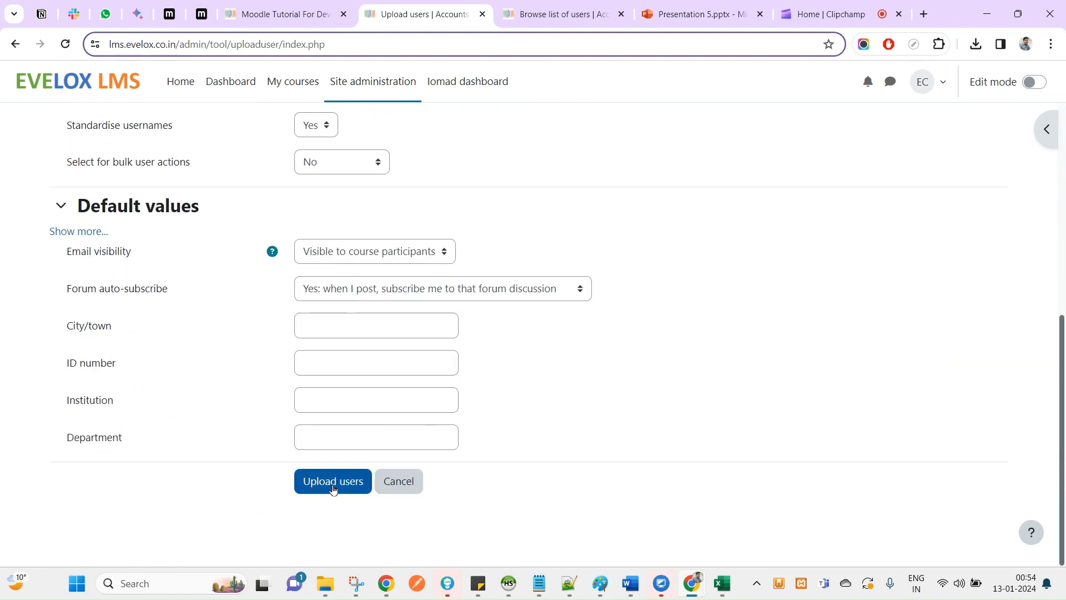
scroll(361, 381, up, 3)
scroll(361, 382, up, 1)
scroll(120, 445, down, 3)
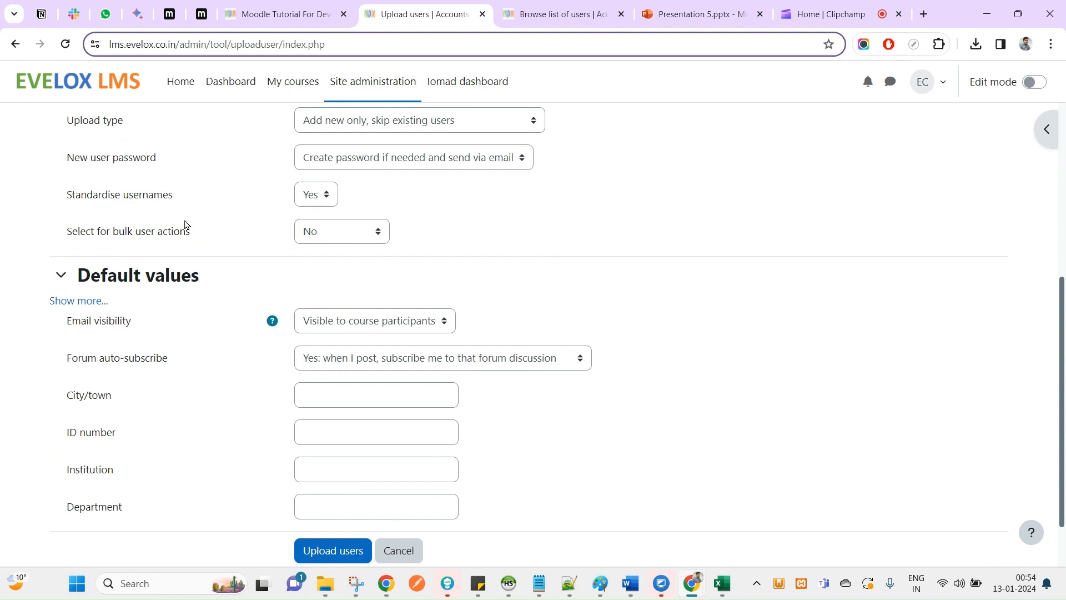
scroll(309, 440, down, 2)
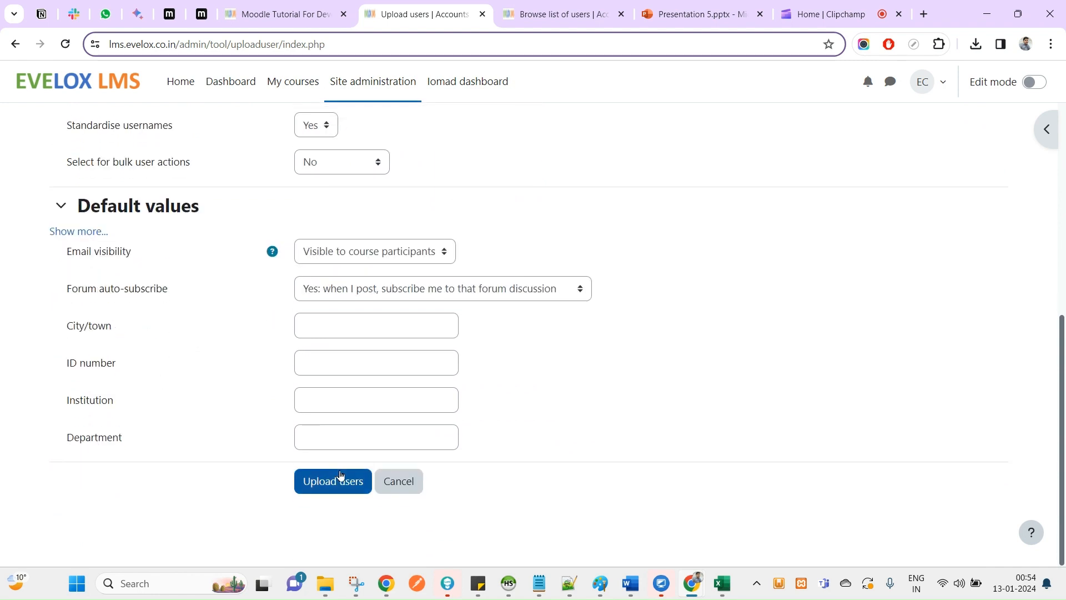
click(409, 251)
click(380, 300)
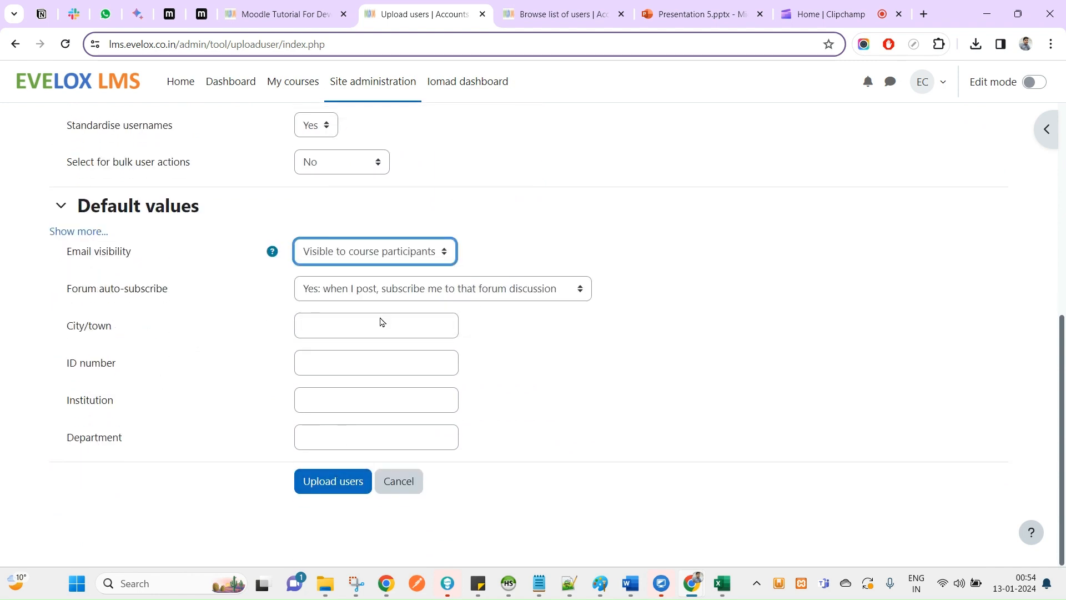
click(334, 481)
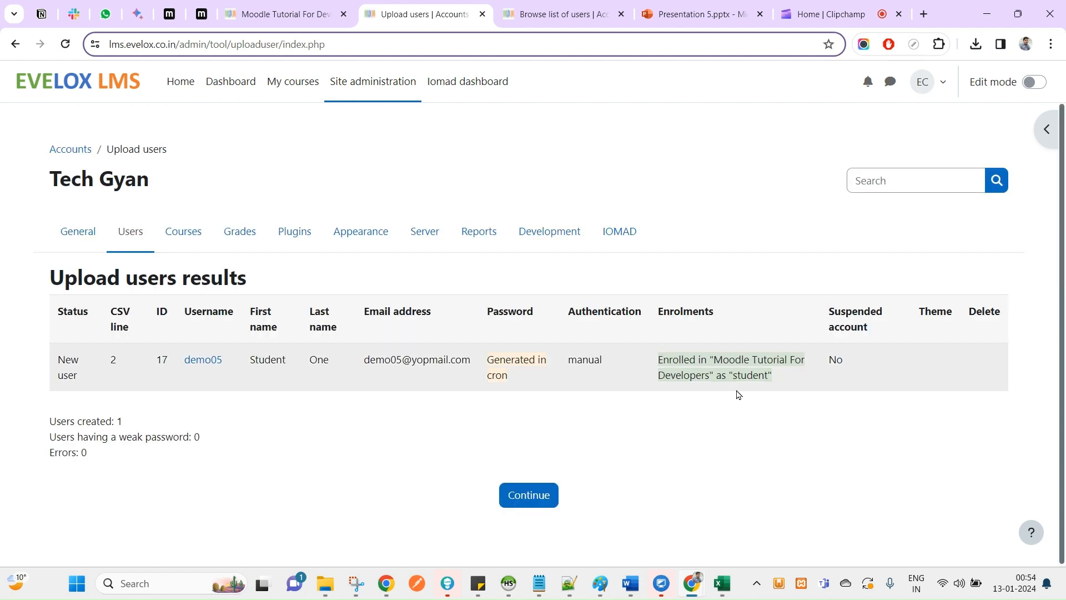
Examine the enrolled course and role of the demo05 user in the upload results
double_click(670, 361)
mouse_move(688, 357)
mouse_down()
mouse_move(807, 361)
mouse_move(697, 373)
mouse_up()
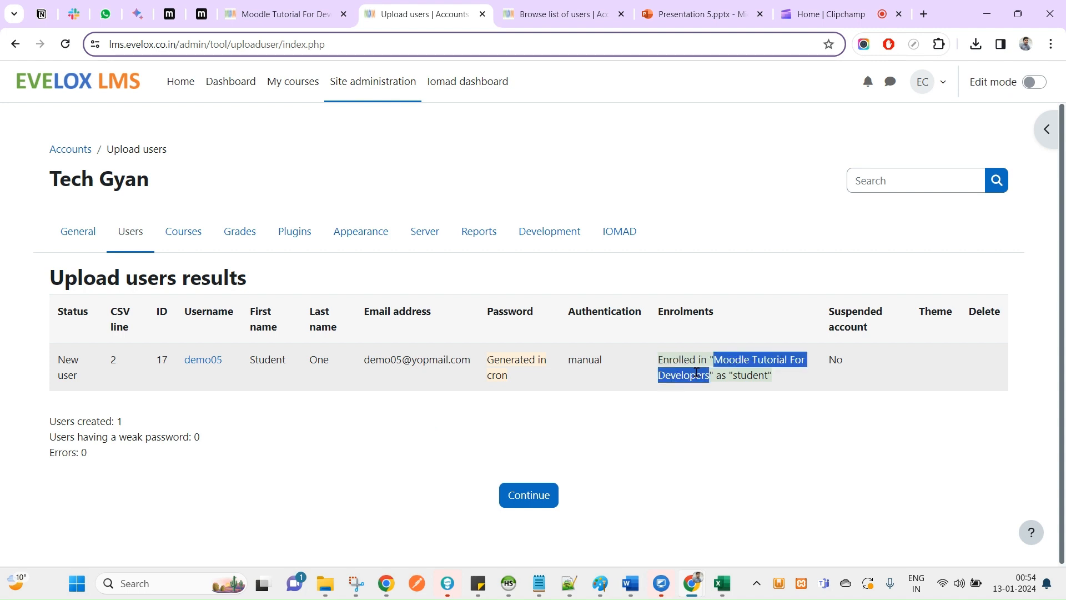
double_click(751, 375)
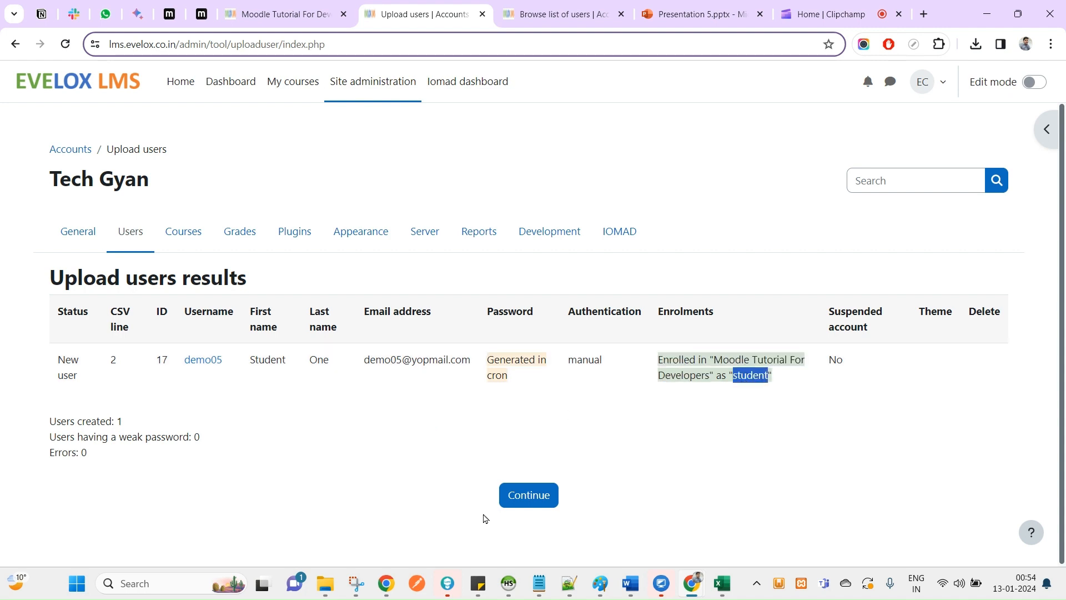
Reload the Moodle Tutorial For Developers participants list and find the demo05 user by email to check the assigned role
click(283, 11)
scroll(621, 160, up, 3)
right_click(621, 156)
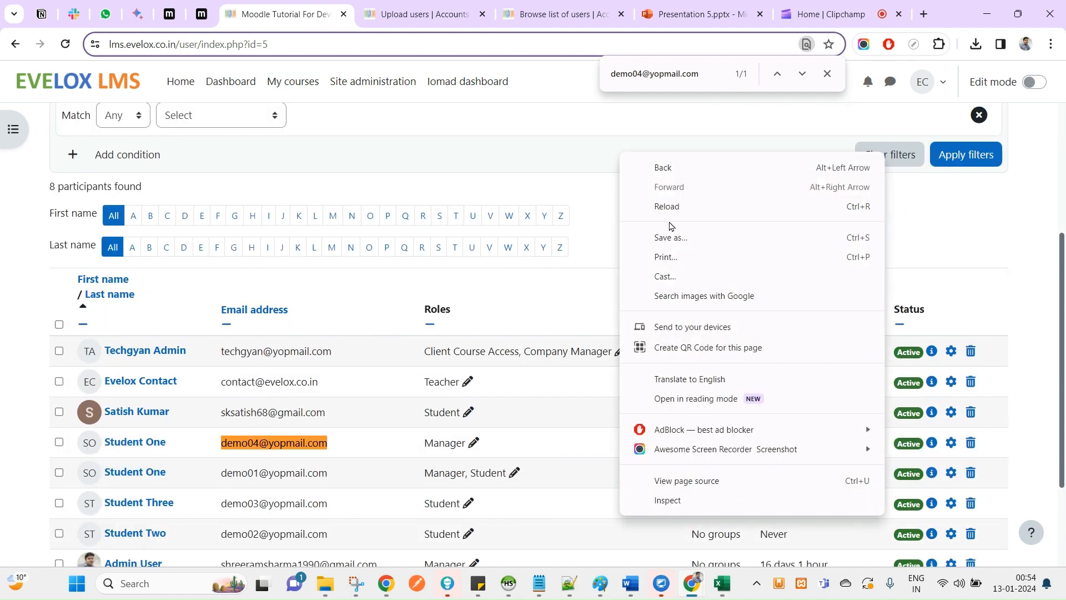
click(668, 206)
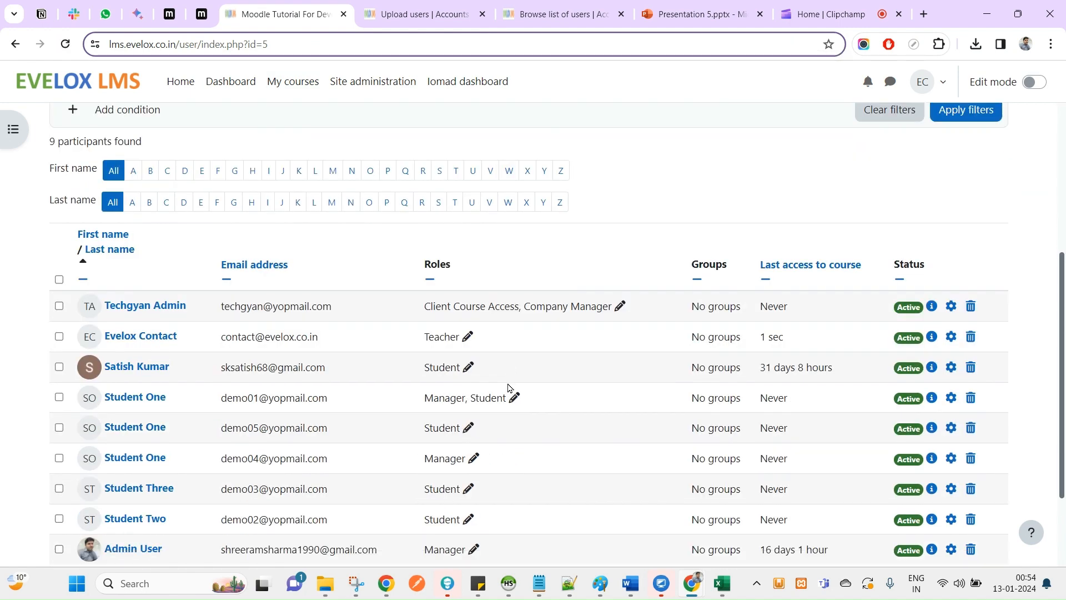
key(ctrl+f)
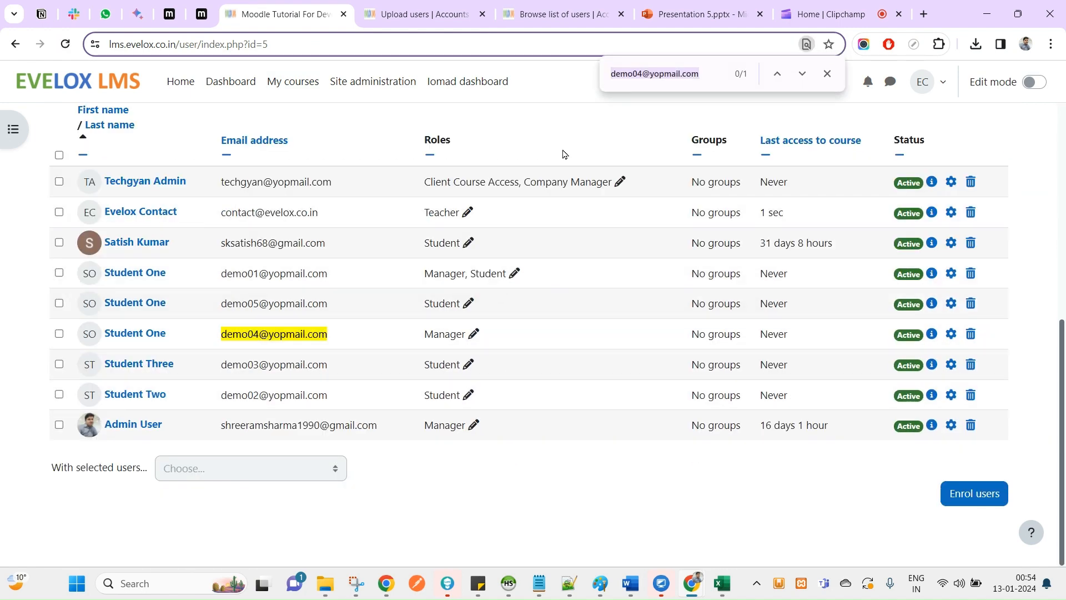
click(639, 74)
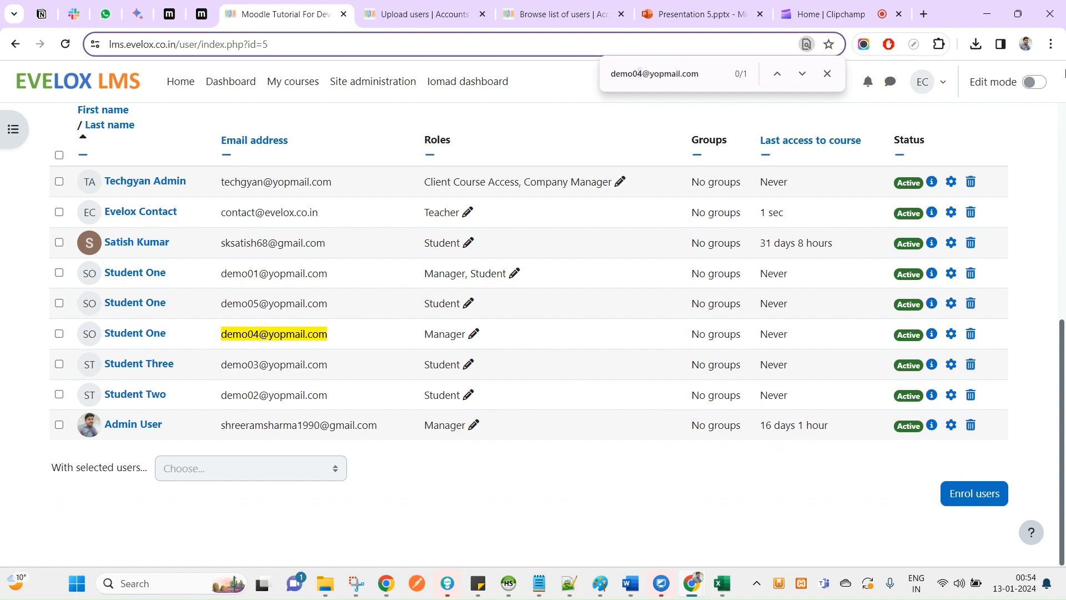
key(BackSpace)
text(5)
Switch to the example workbook in Excel and examine the course1, role1 and role2 values in row 2
key(alt+Tab)
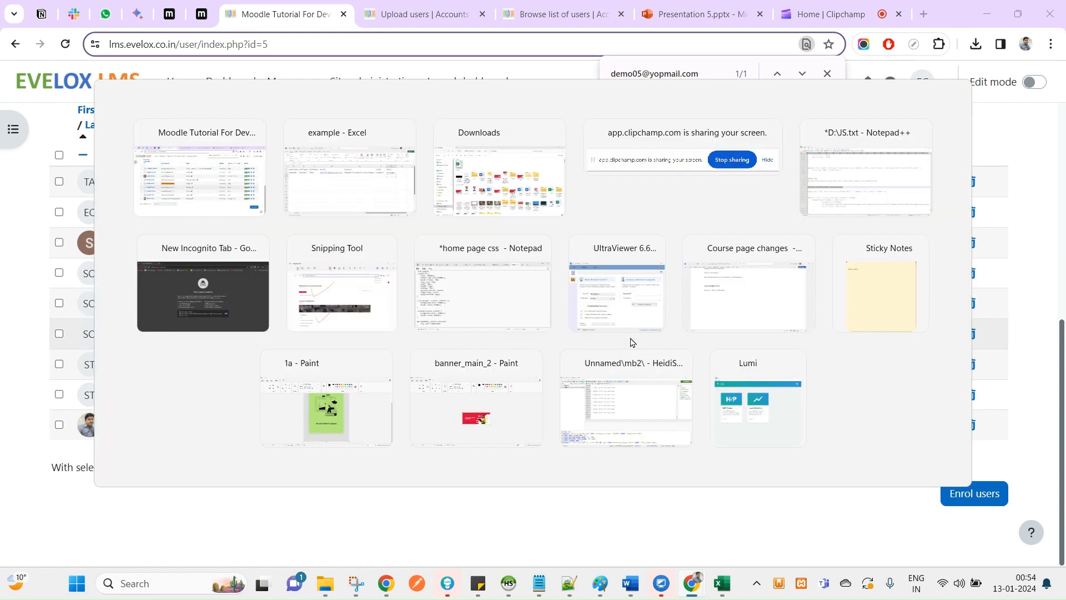
drag(773, 214, 766, 160)
click(800, 264)
click(791, 154)
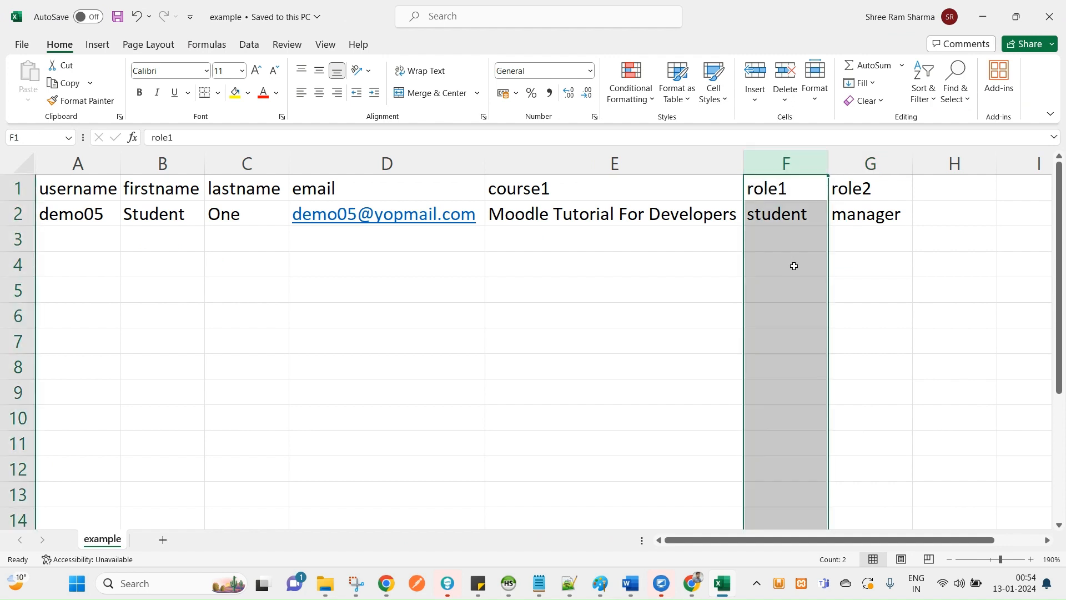
scroll(794, 266, down, 1)
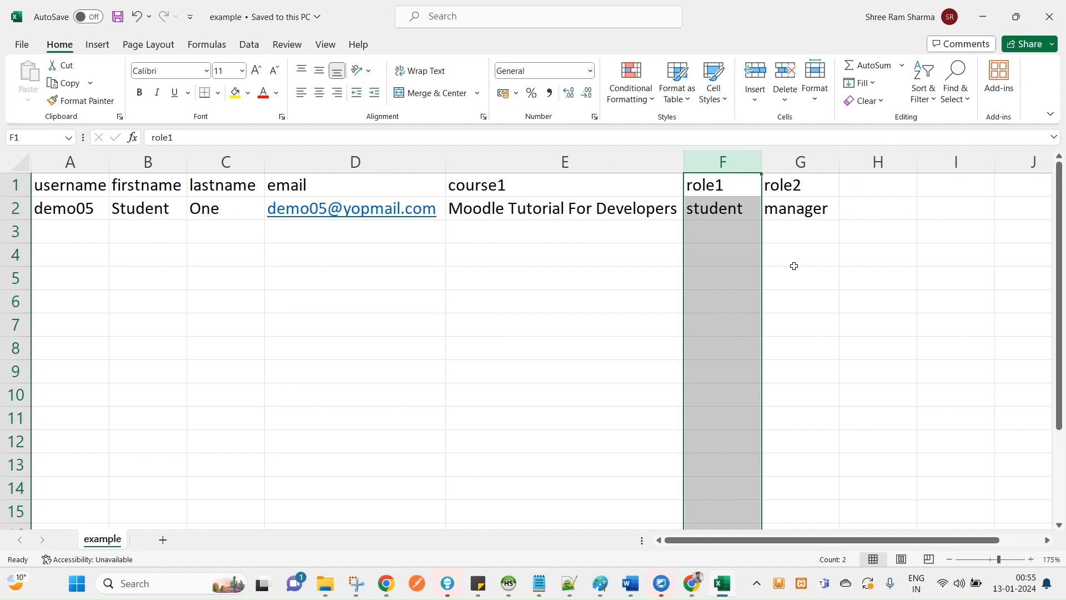
click(498, 210)
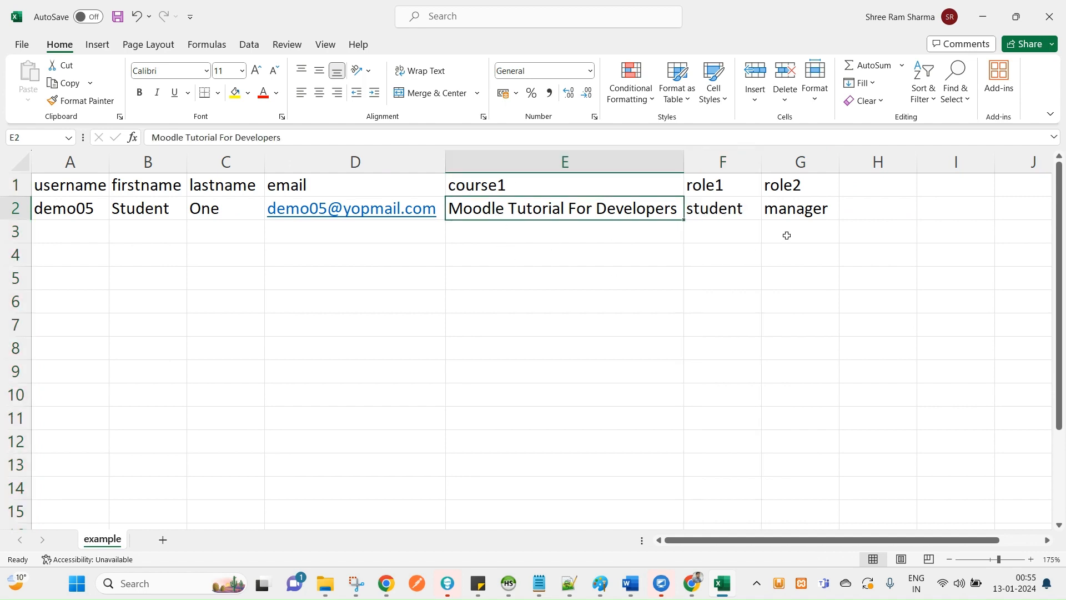
click(794, 211)
click(715, 204)
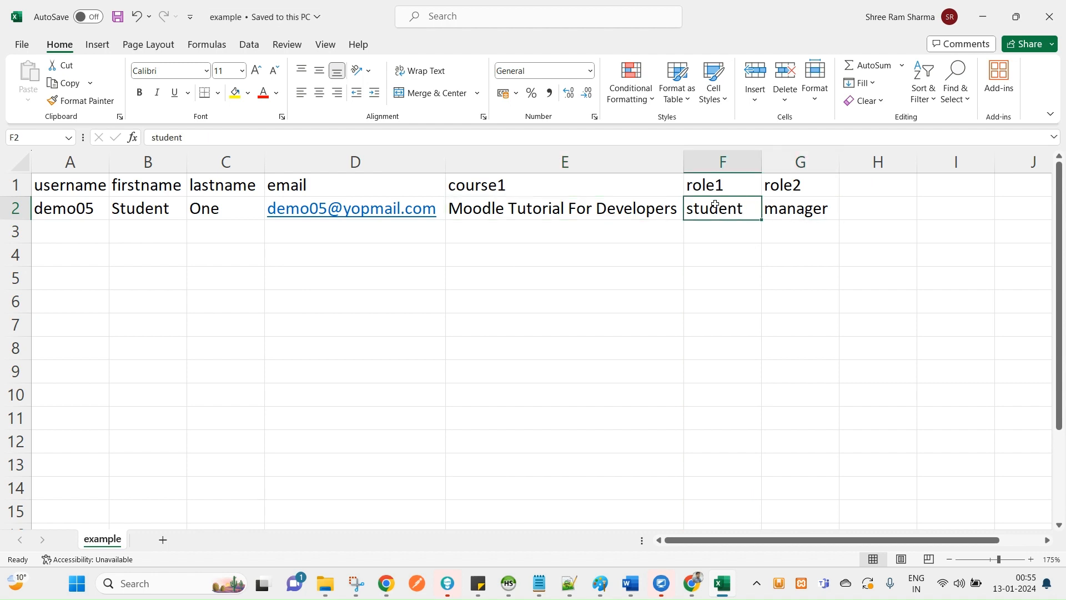
Clear the whole role2 column from the sheet and save the CSV
click(793, 162)
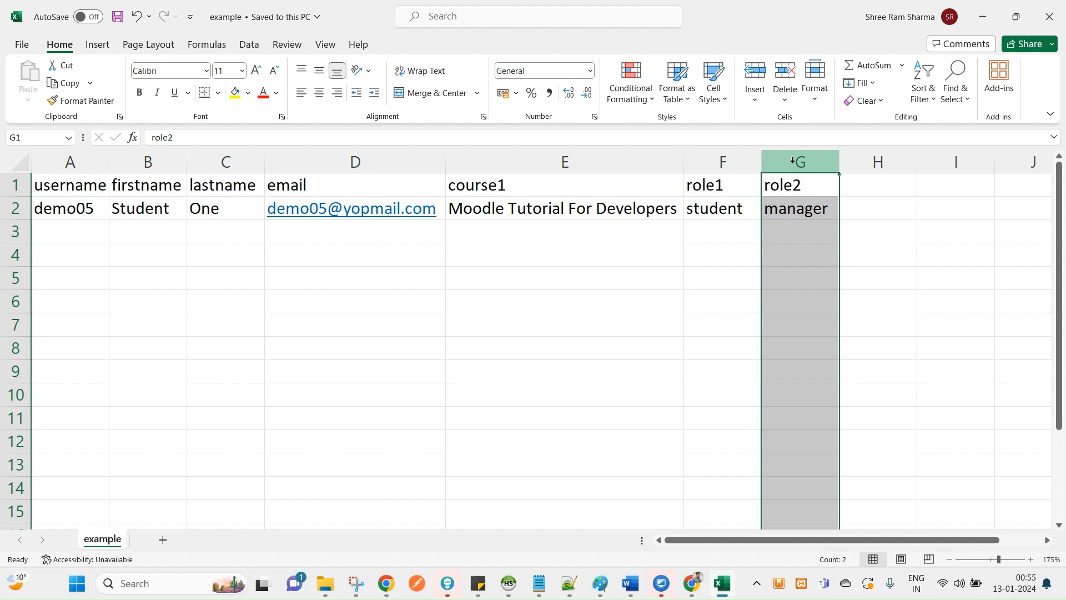
key(Delete)
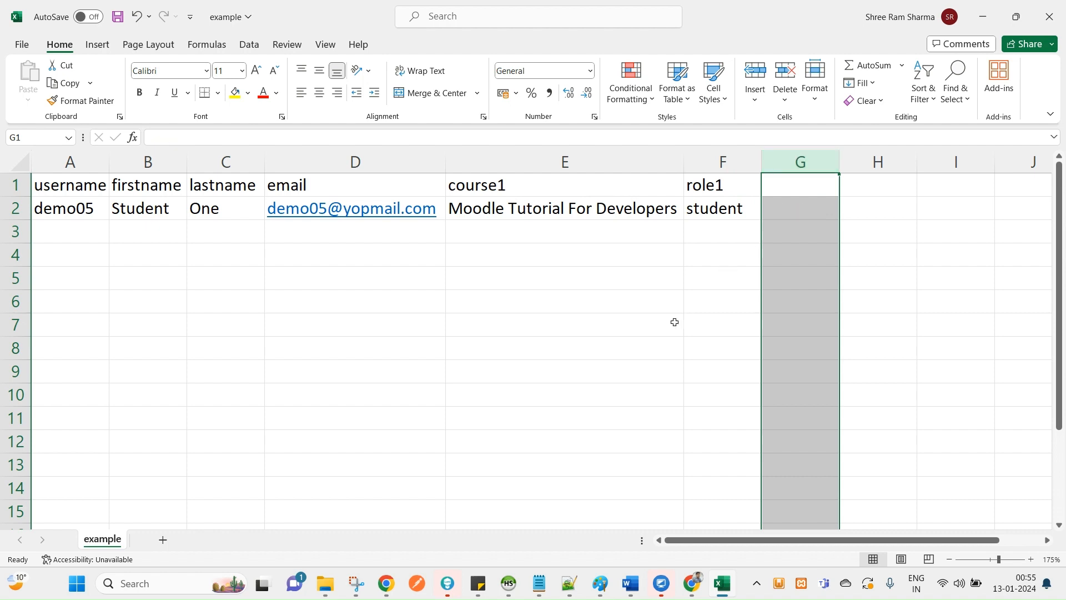
scroll(673, 319, down, 1)
key(ctrl+s)
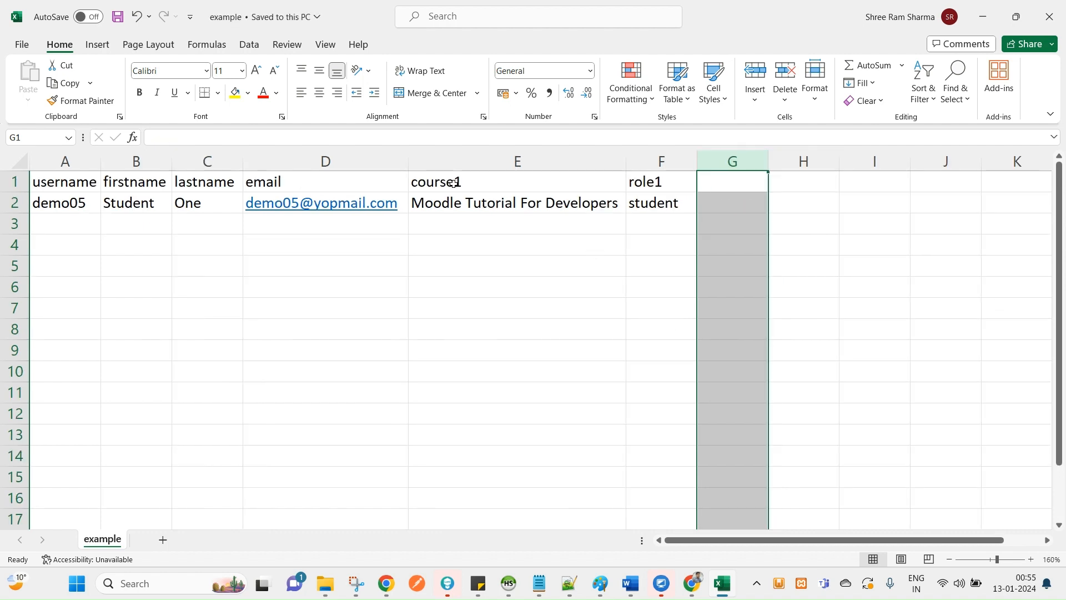
Copy the course1 header into cell G1 and rename the copy course2
click(454, 182)
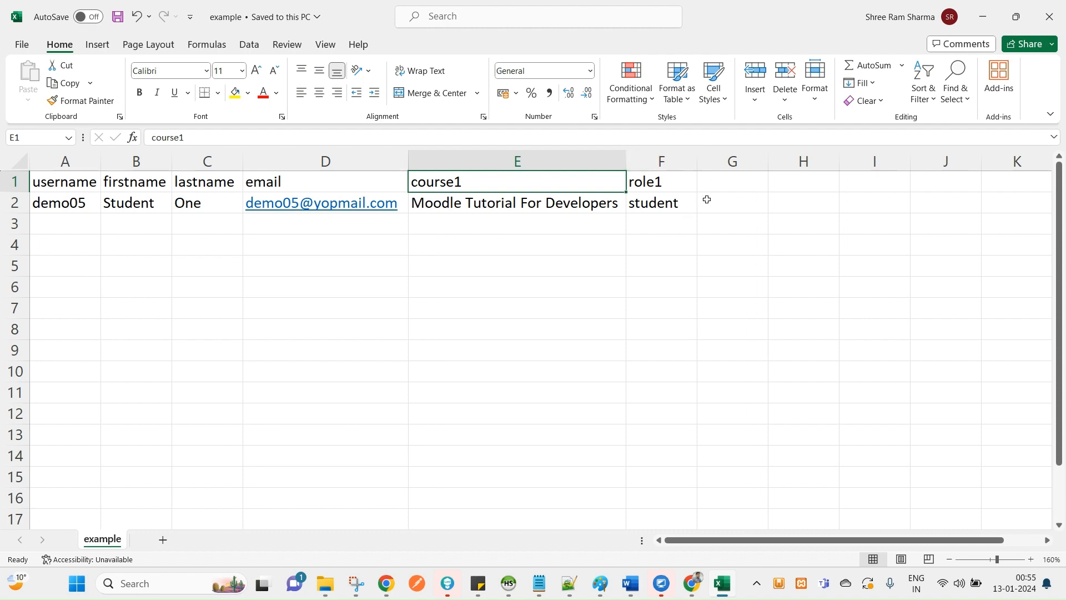
key(ctrl+c)
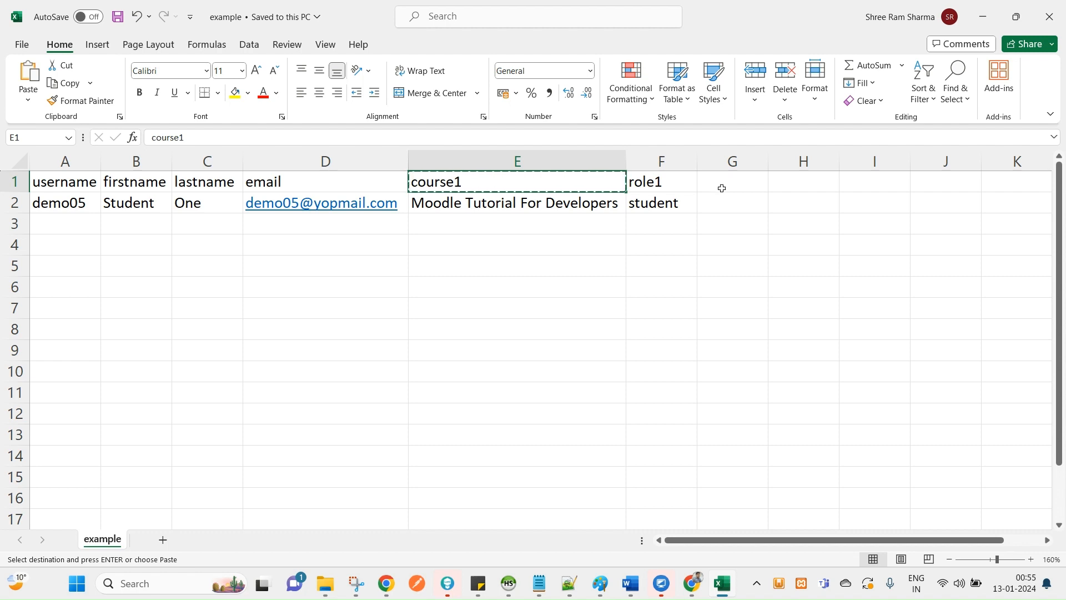
click(718, 185)
key(ctrl+v)
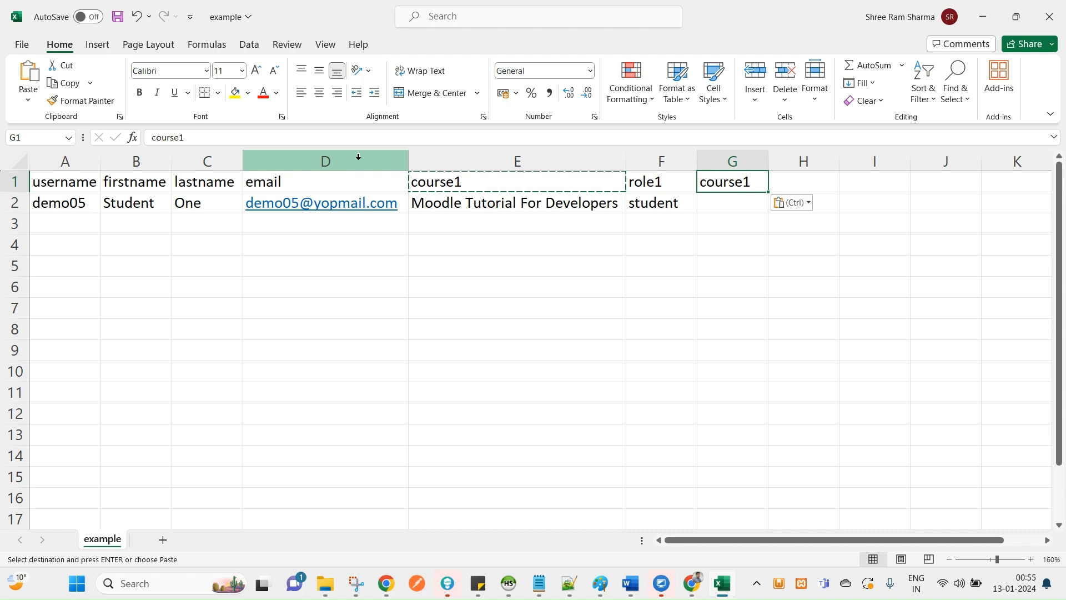
click(245, 139)
key(BackSpace)
key(Return)
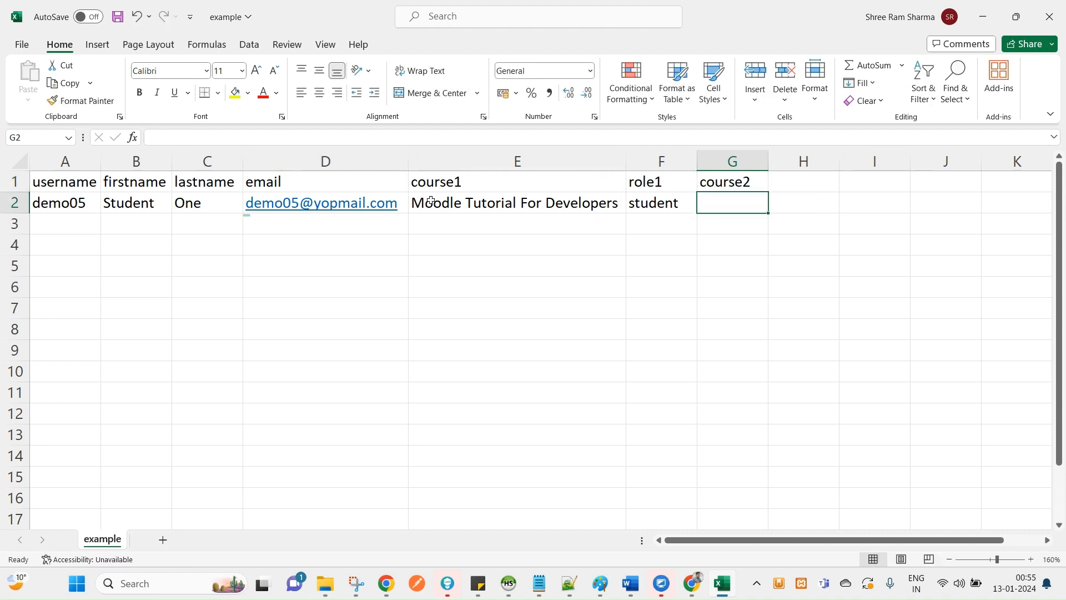
Change the row 2 user from number 05 to 06 in both the username and email cells, and save the CSV
click(50, 206)
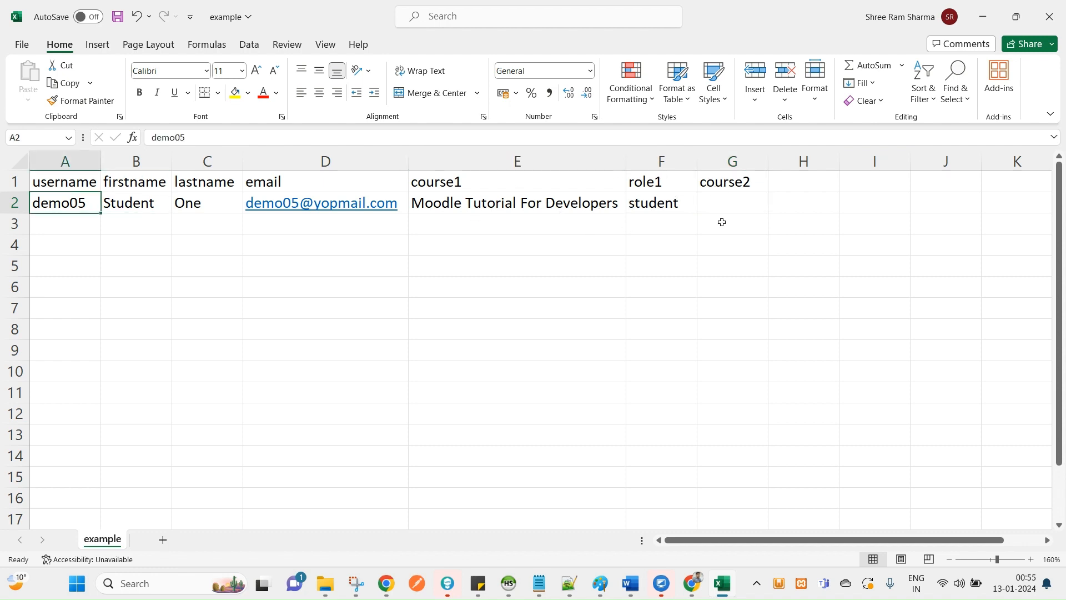
click(212, 140)
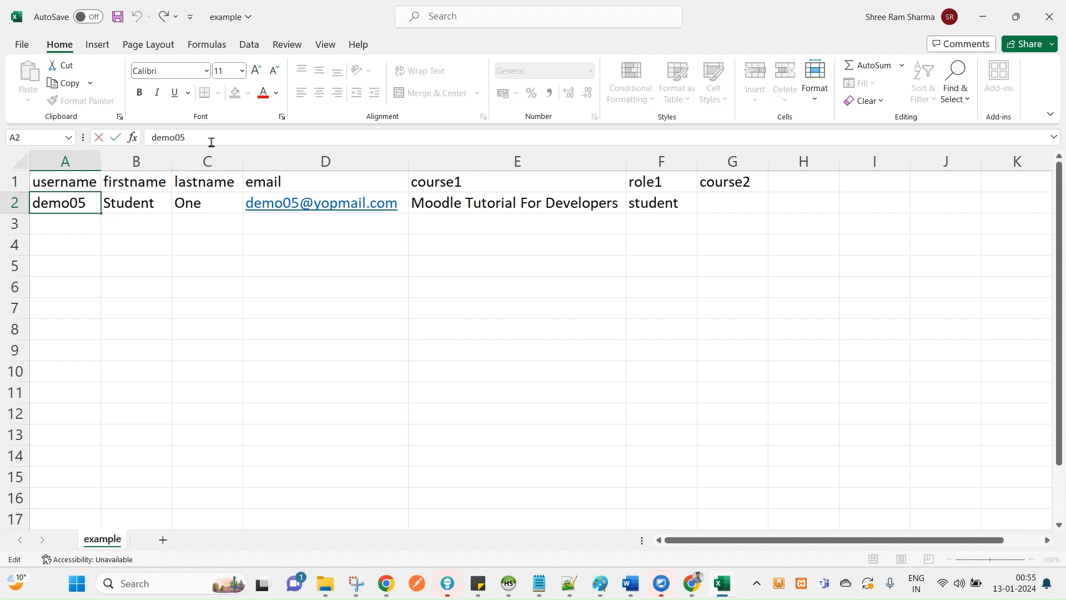
key(BackSpace)
key(Tab)
key(Tab)
key(Tab)
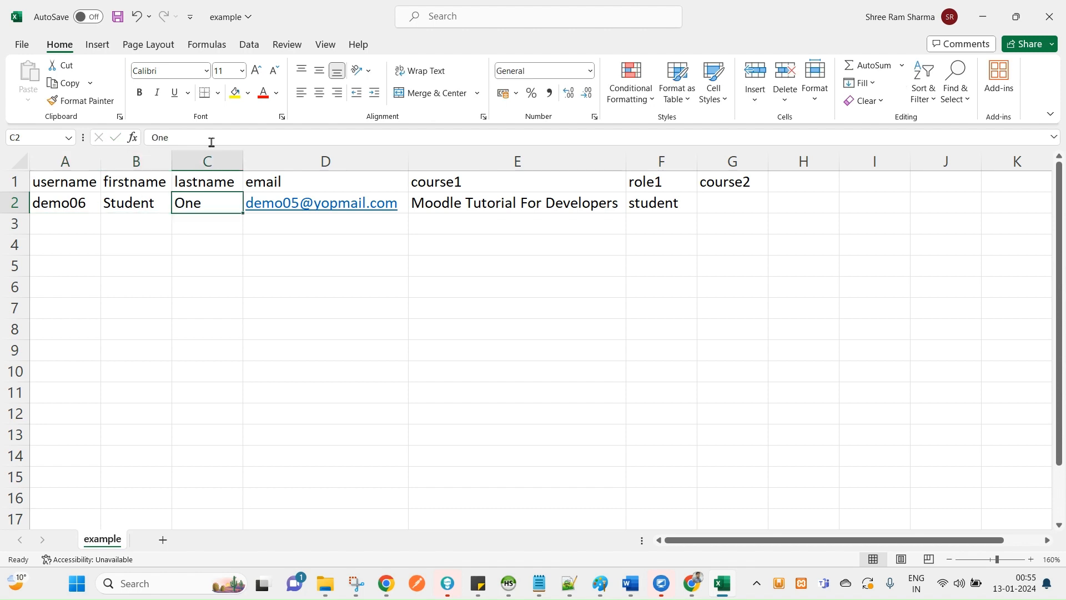
click(189, 138)
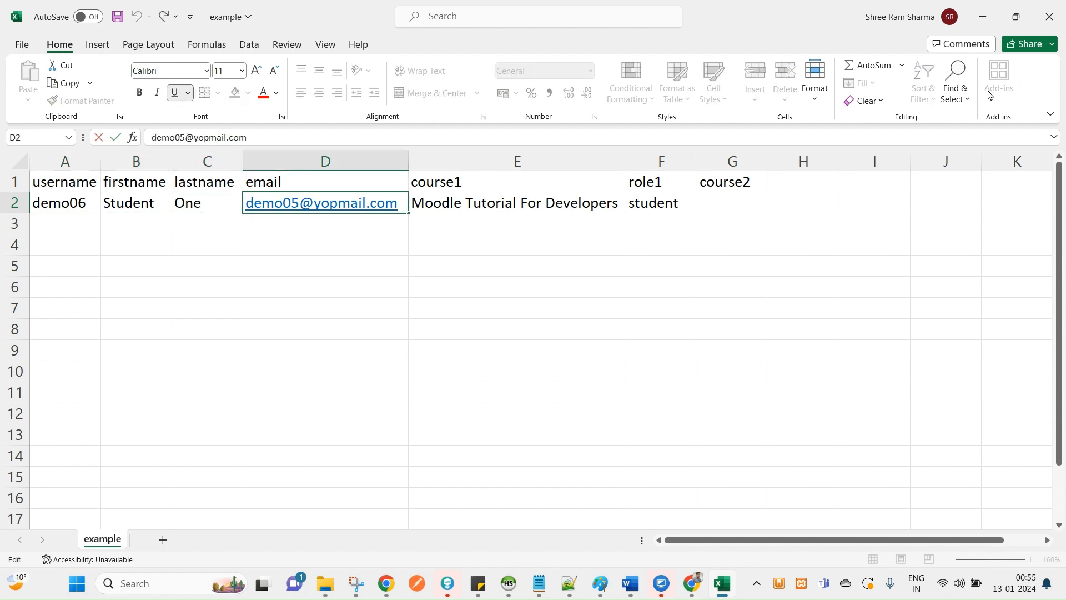
text(6)
key(Tab)
key(Tab)
key(Tab)
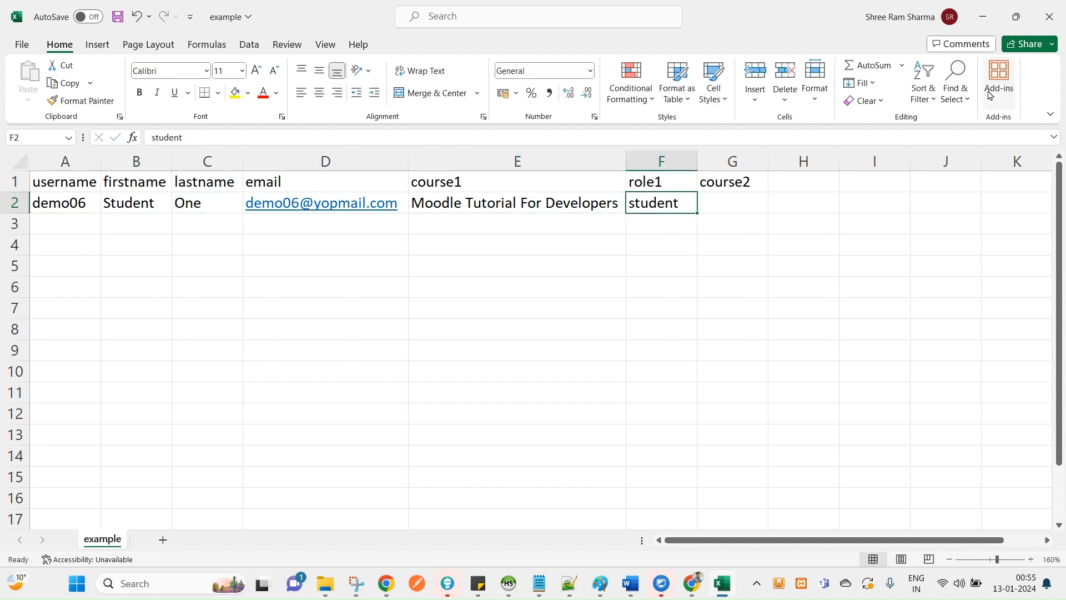
key(ctrl+s)
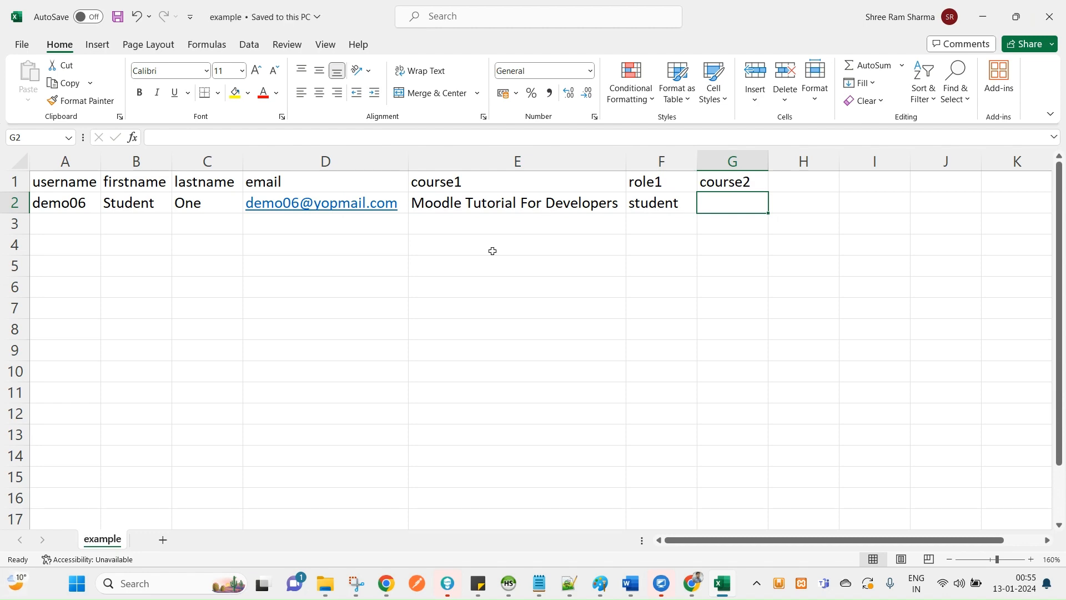
Switch to the Upload users page in Chrome and continue past the demo05 upload results
key(alt+Tab)
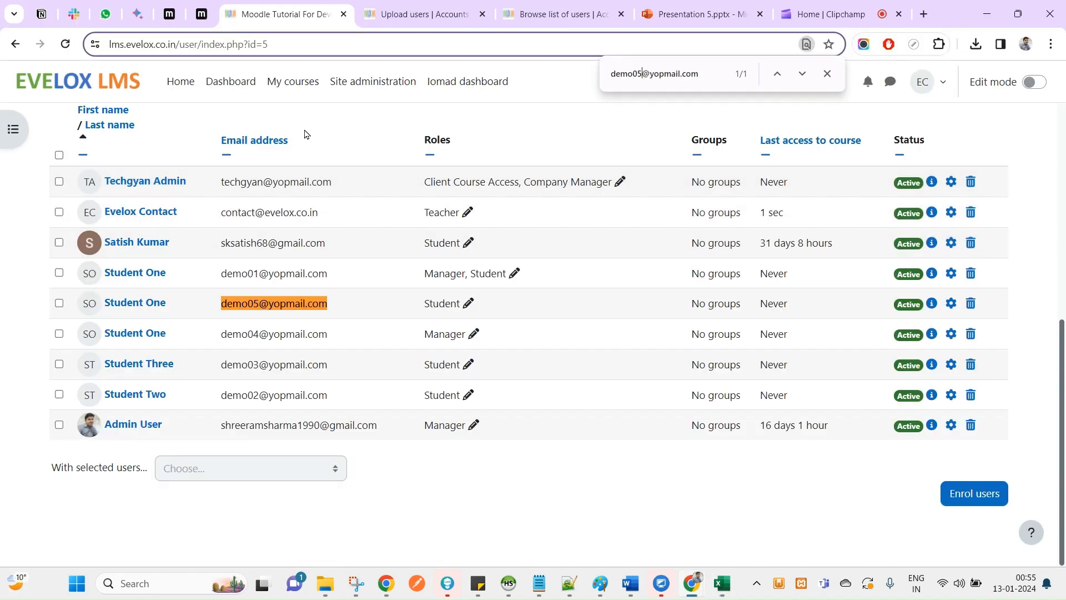
scroll(226, 159, up, 6)
click(389, 12)
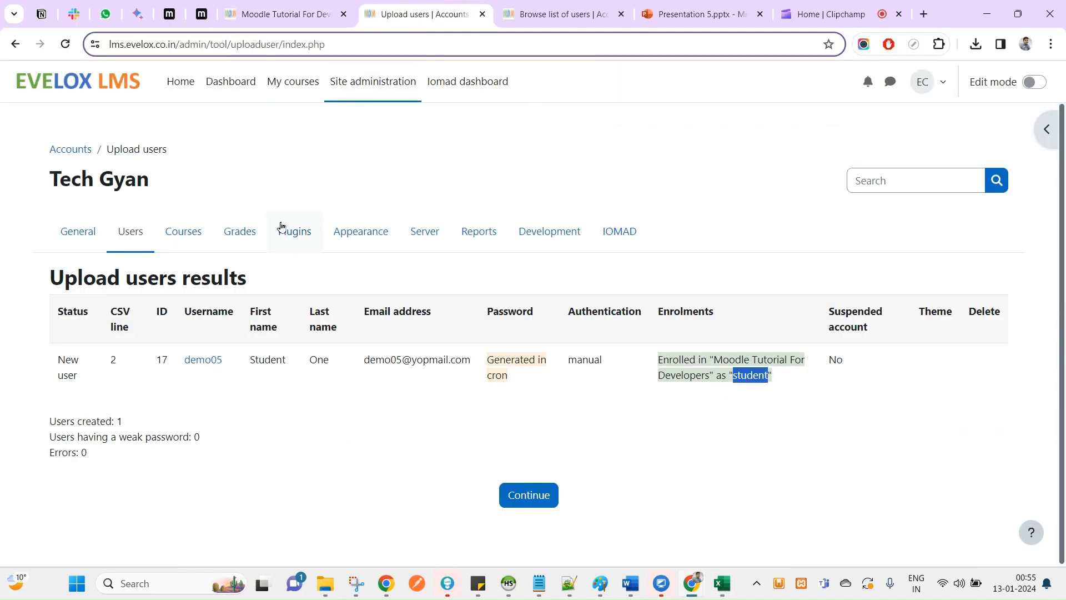
click(542, 504)
From the Browse list of users page, go to the Introduction to PHP course settings and copy the course short name
key(ctrl+Tab)
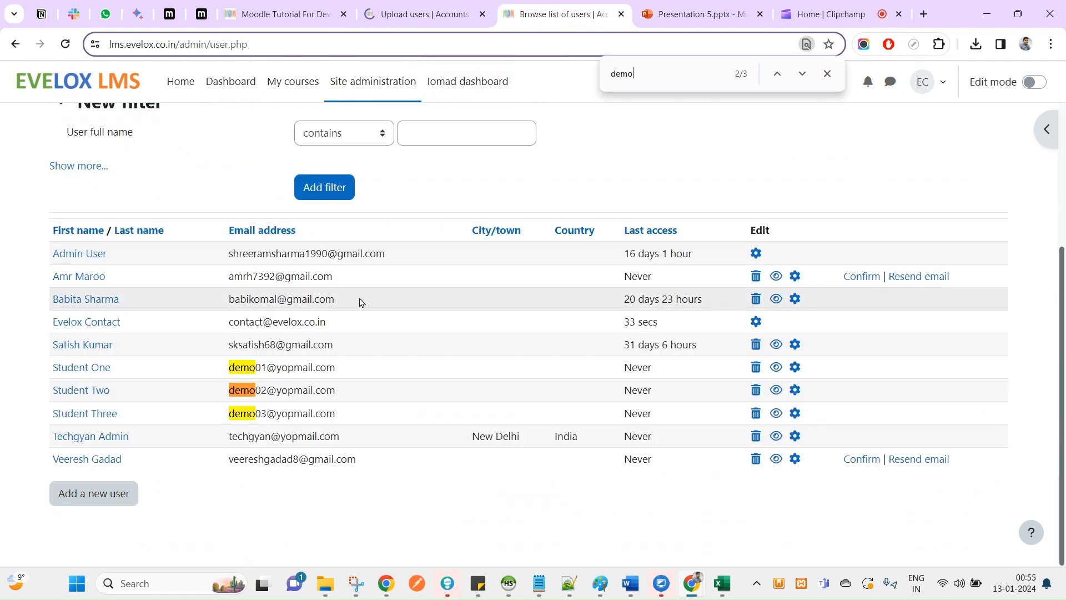
scroll(350, 307, up, 3)
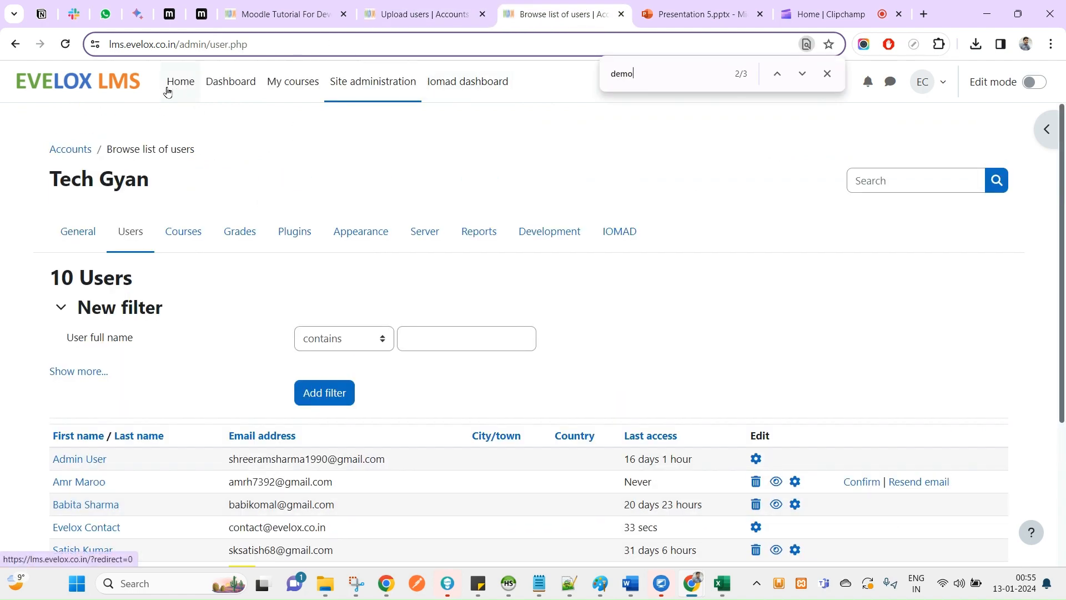
click(117, 93)
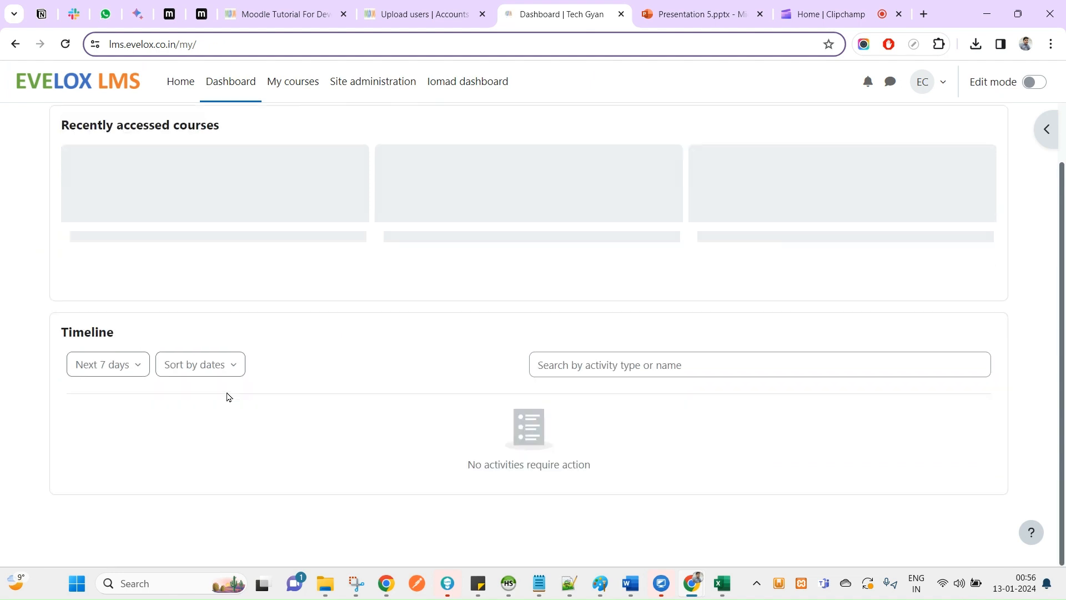
click(407, 279)
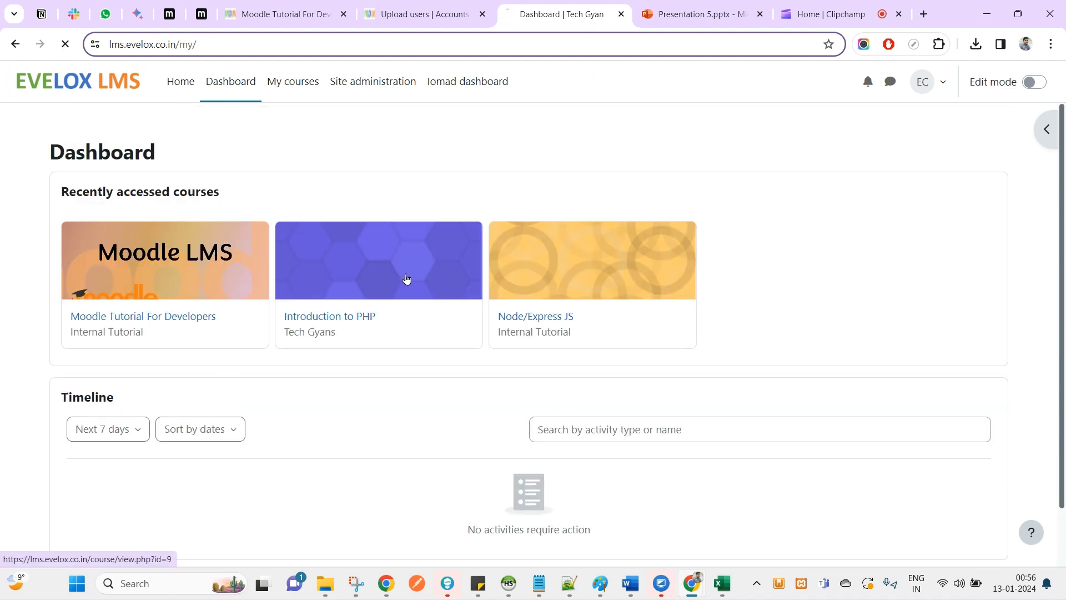
click(136, 203)
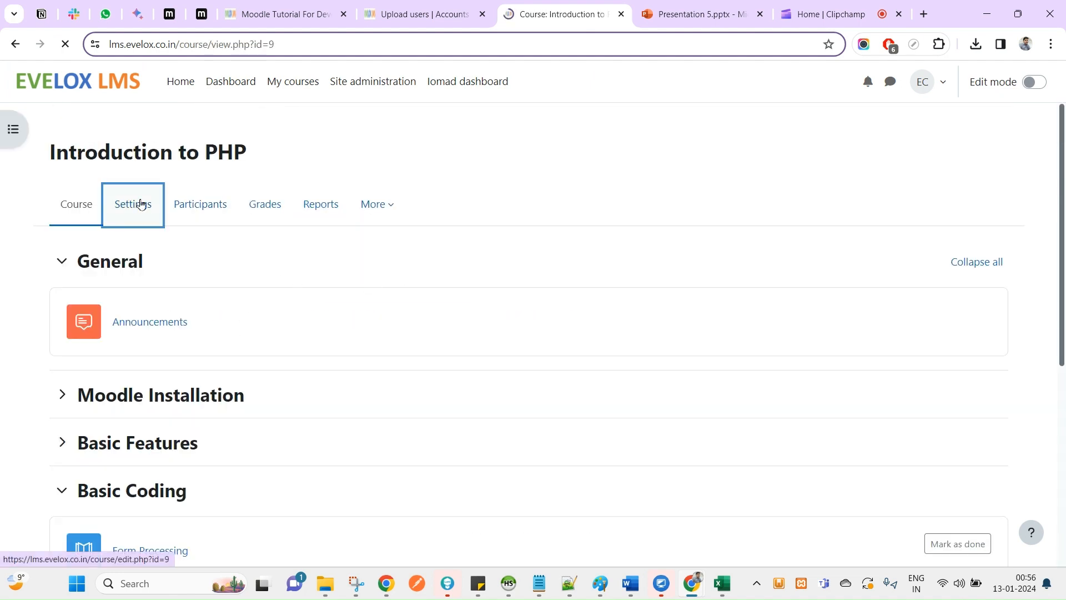
double_click(377, 370)
key(ctrl+a)
key(ctrl+c)
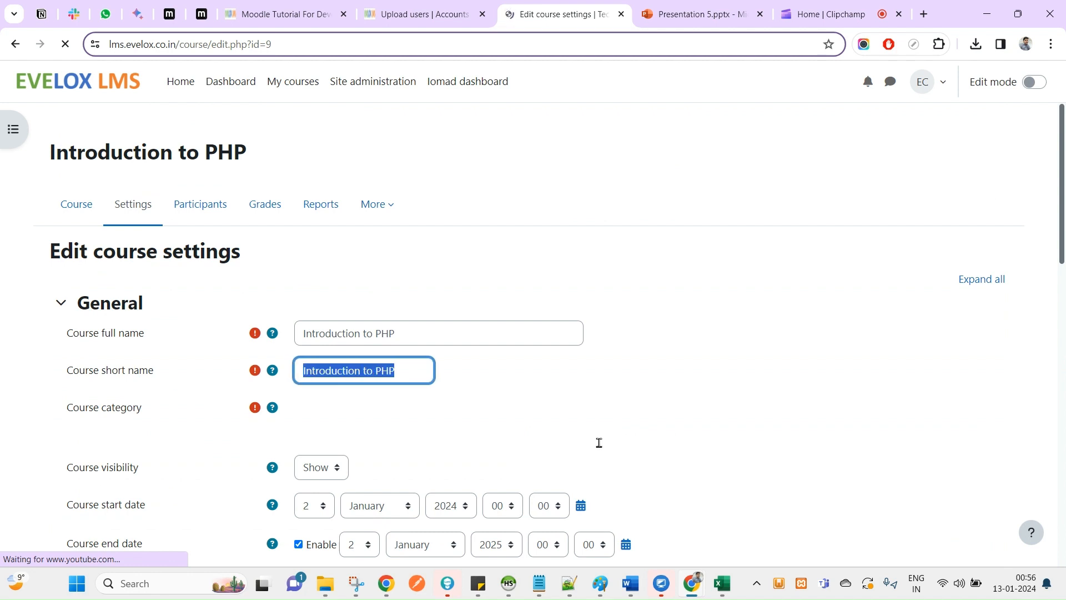
In Excel, paste Introduction to PHP as the row 2 course2 value, fit the column width to it, and save the CSV
click(723, 583)
key(ctrl+v)
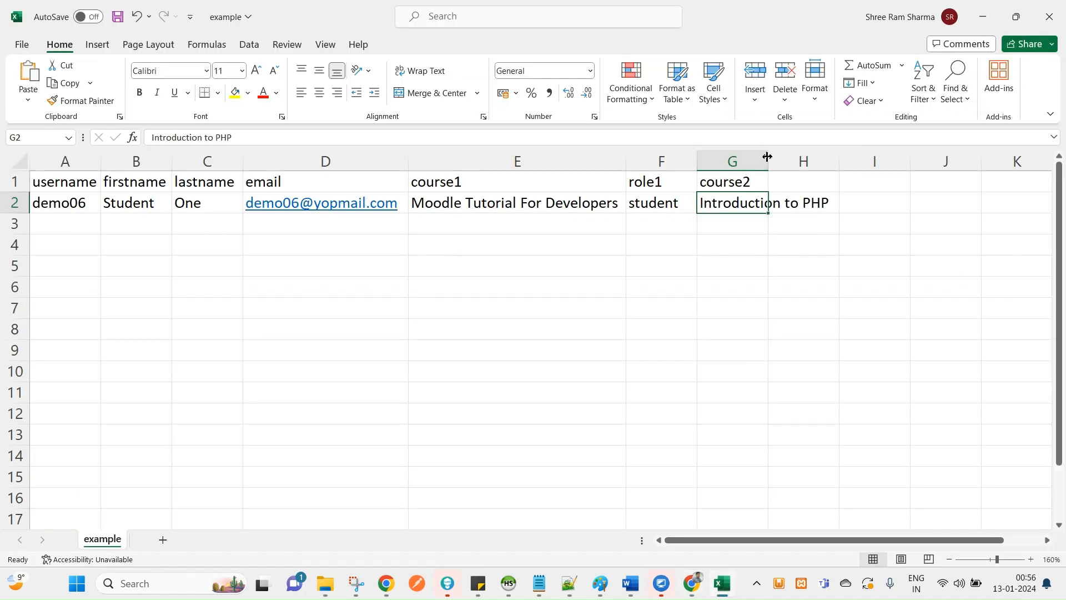
double_click(769, 161)
click(671, 314)
key(ctrl+s)
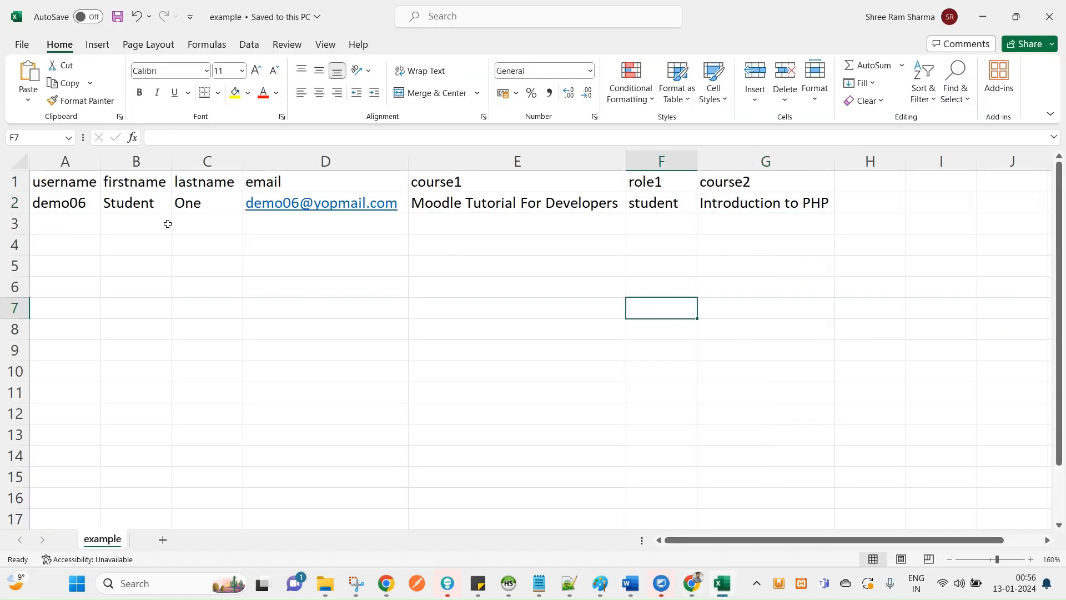
Review the course1 and course2 values in the demo06 row, and switch back to Chrome
click(25, 203)
click(530, 207)
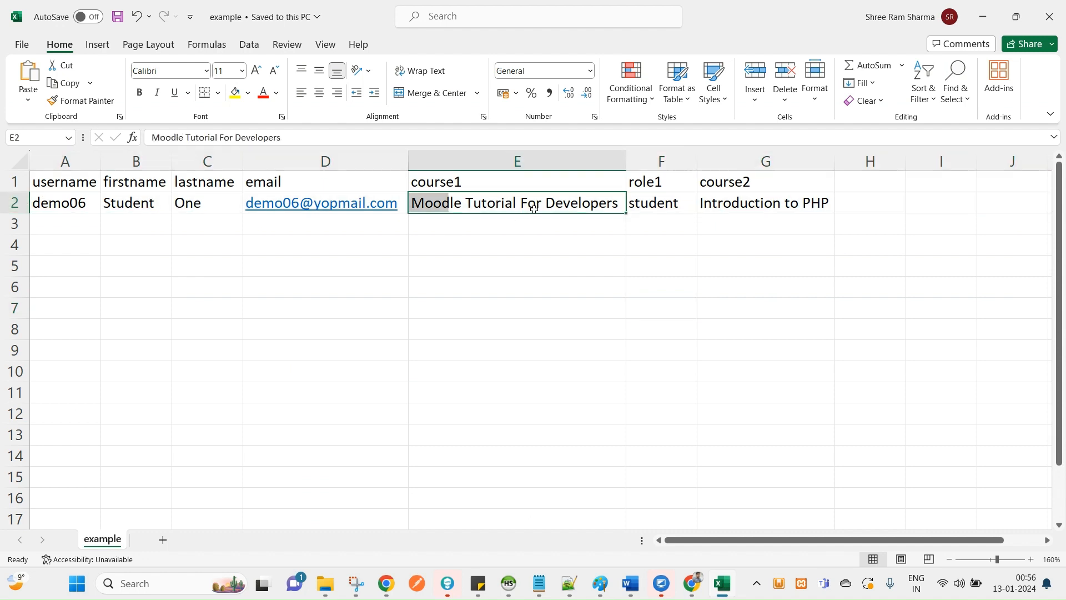
click(741, 209)
click(499, 205)
click(725, 208)
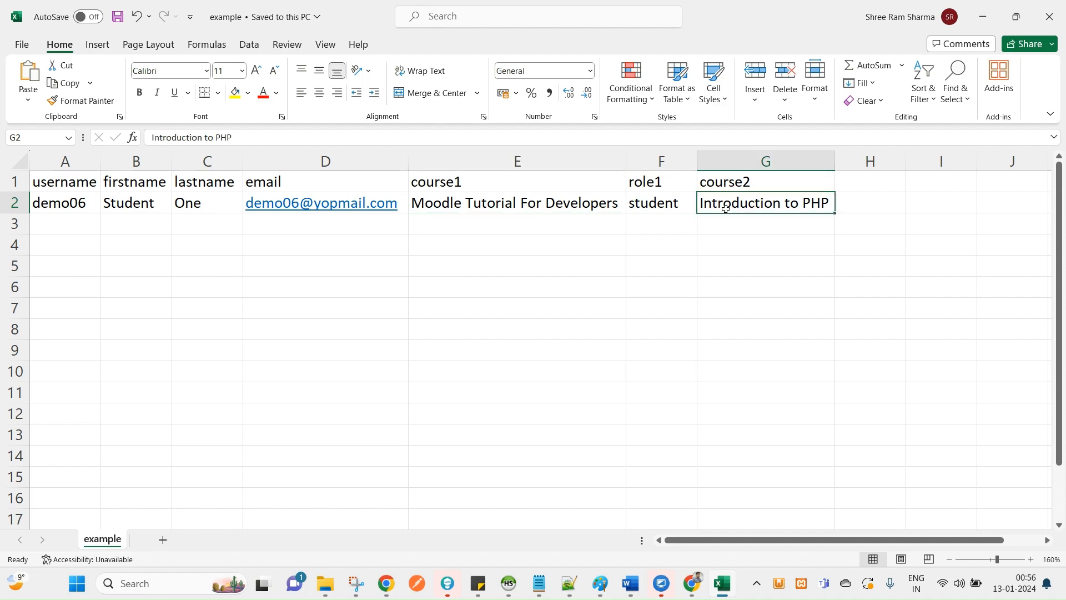
key(alt+Tab)
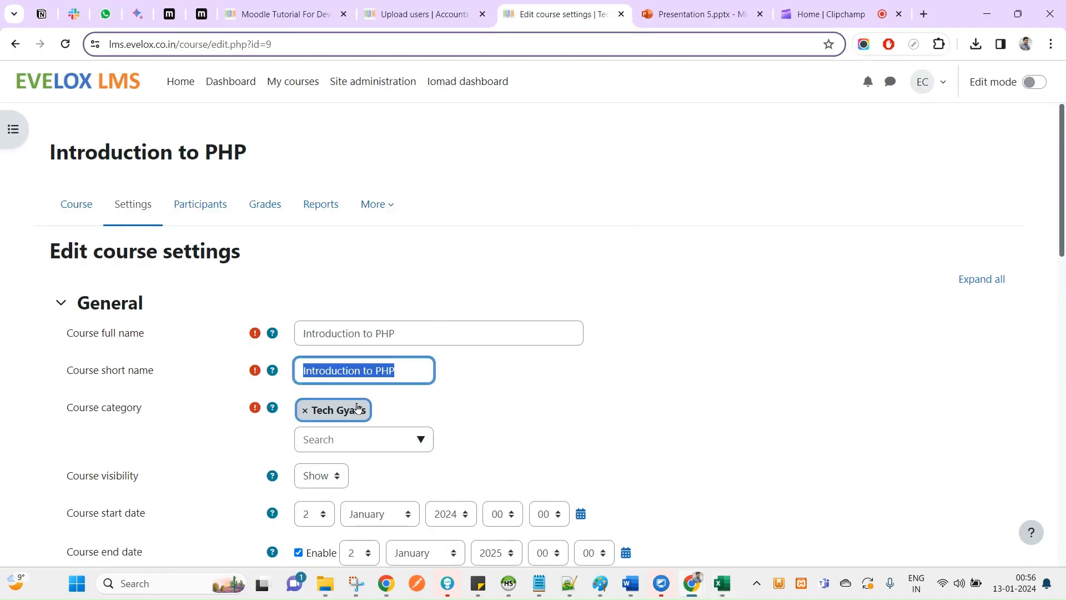
Go to the open Upload users page and attach example.csv from Downloads as the upload file
scroll(358, 410, down, 2)
scroll(358, 415, up, 2)
click(472, 7)
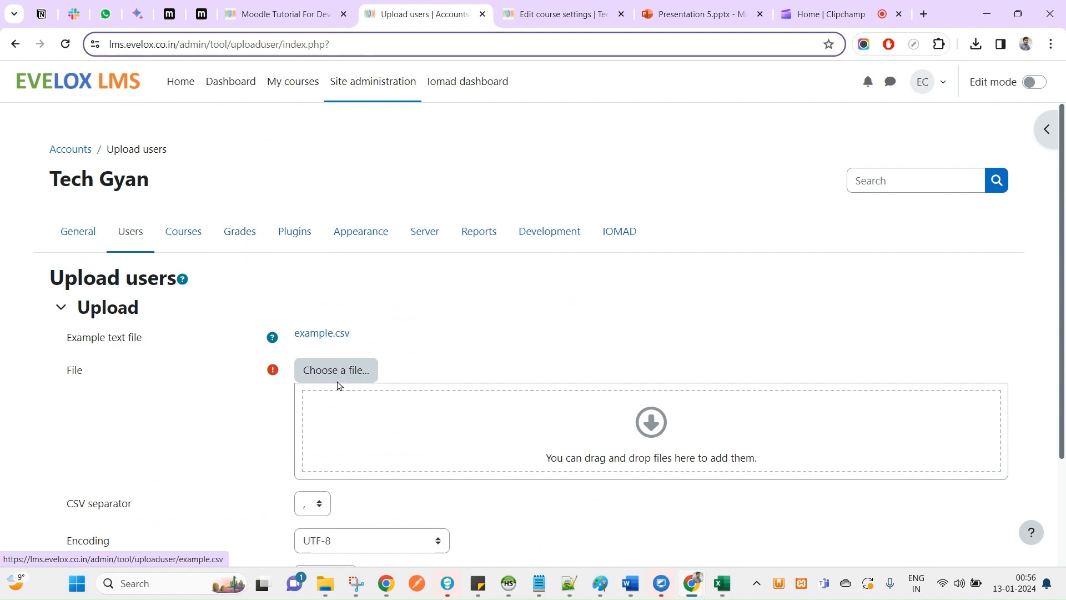
click(336, 373)
click(436, 262)
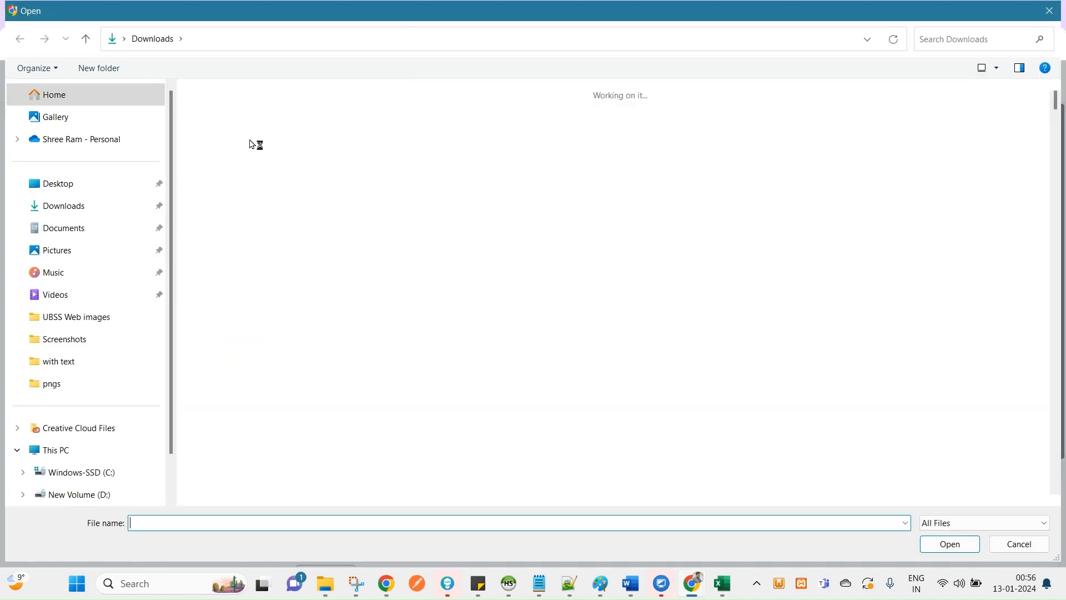
click(237, 143)
double_click(237, 144)
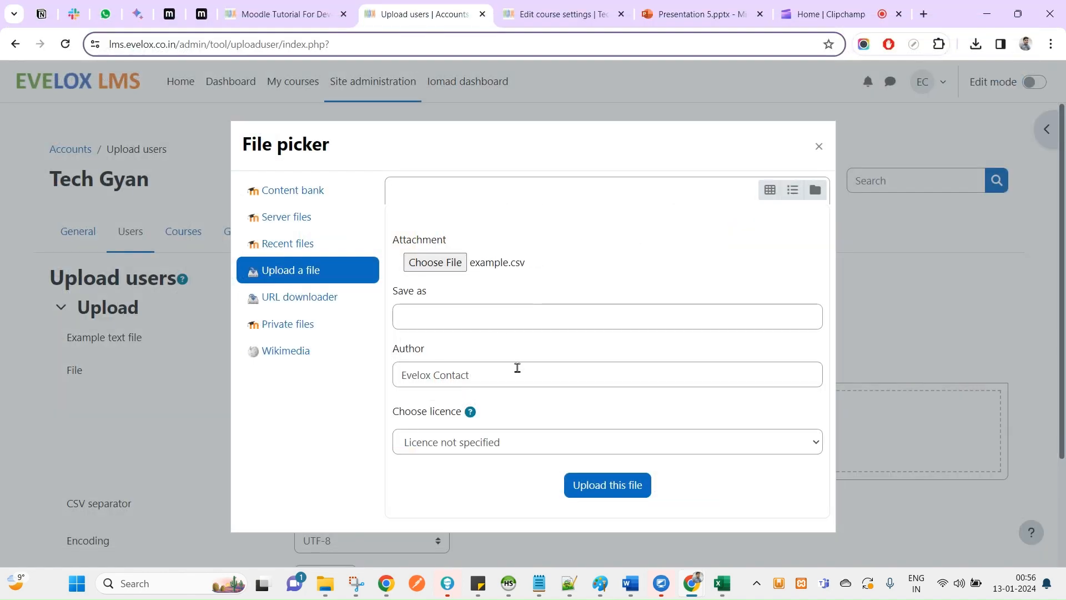
click(604, 483)
Submit the CSV for preview and upload the demo06 user with the default upload settings
scroll(429, 496, down, 2)
click(337, 493)
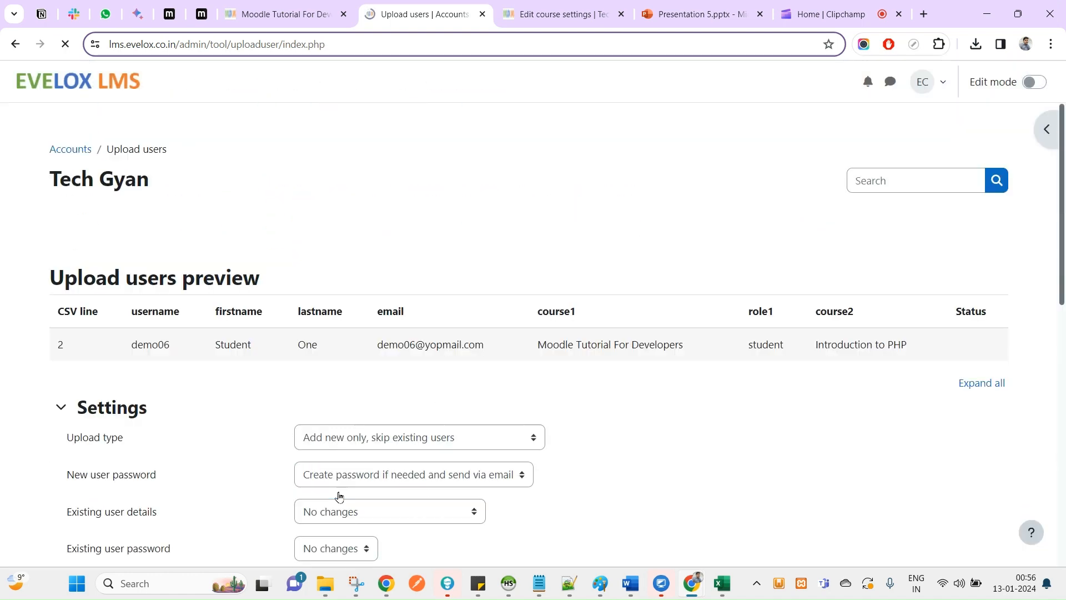
scroll(349, 464, down, 5)
scroll(350, 464, down, 1)
click(329, 482)
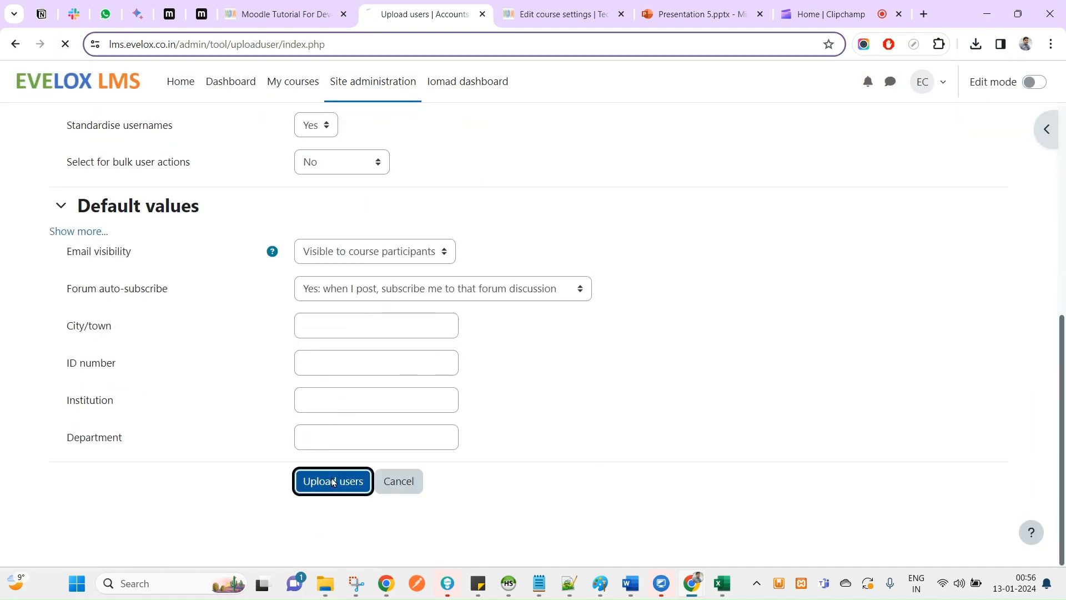
Examine the demo06 enrolment entries in the upload results for both courses and the assigned roles
double_click(674, 366)
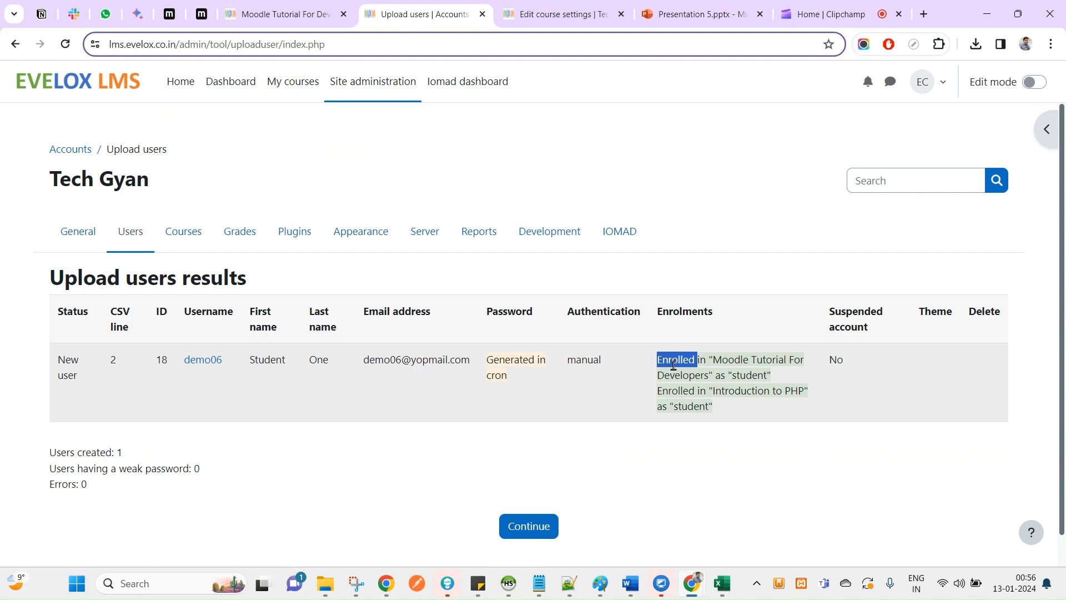
click(715, 366)
drag(717, 365, 667, 407)
double_click(669, 390)
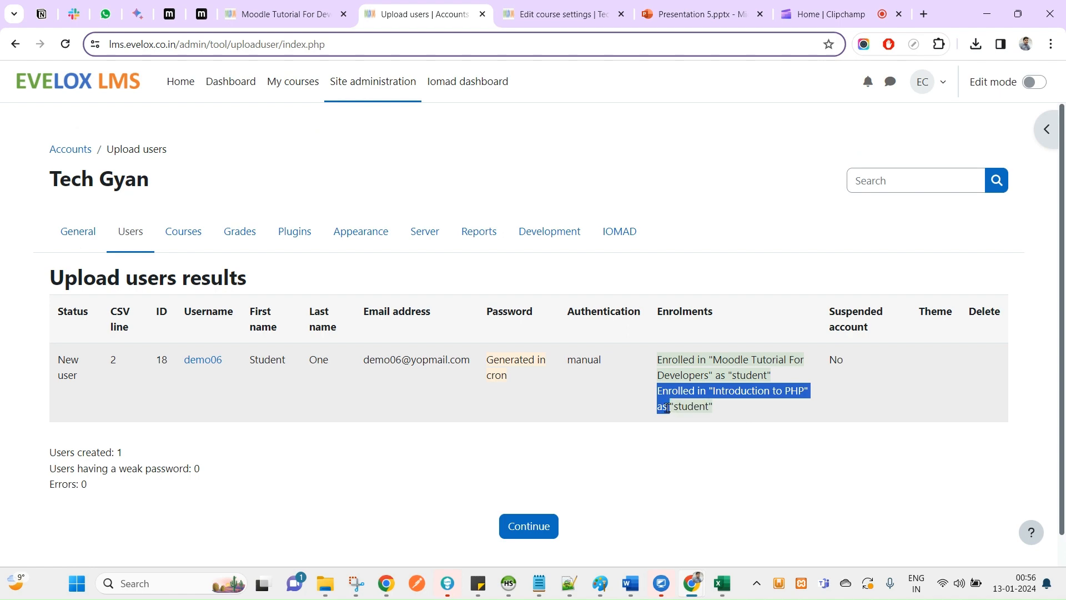
In Excel, copy the role1 header and its student value into column H beside course2
key(alt+Tab)
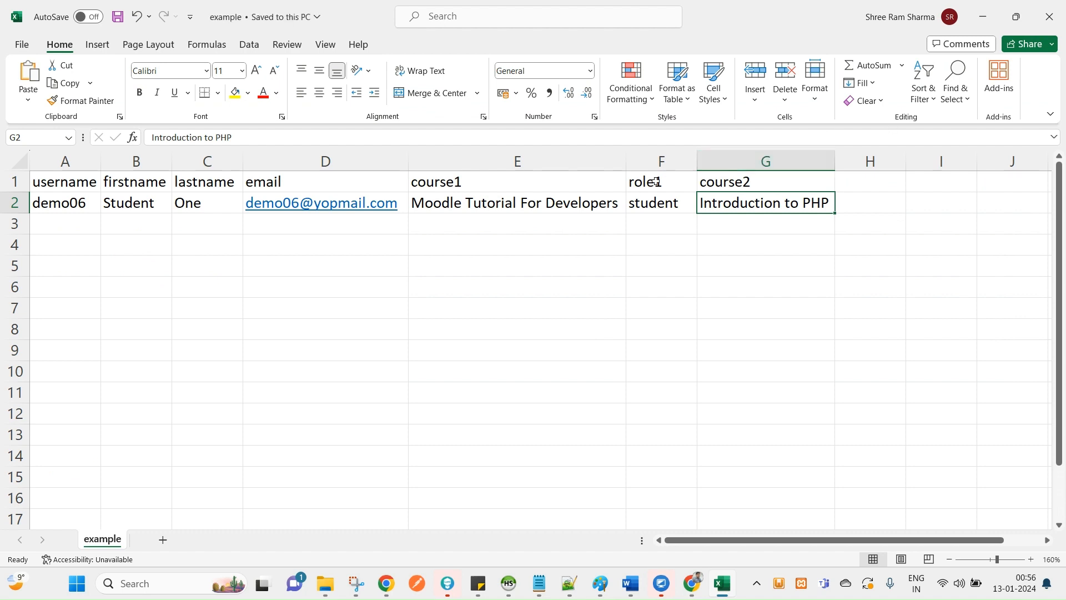
drag(656, 182, 659, 204)
key(ctrl+c)
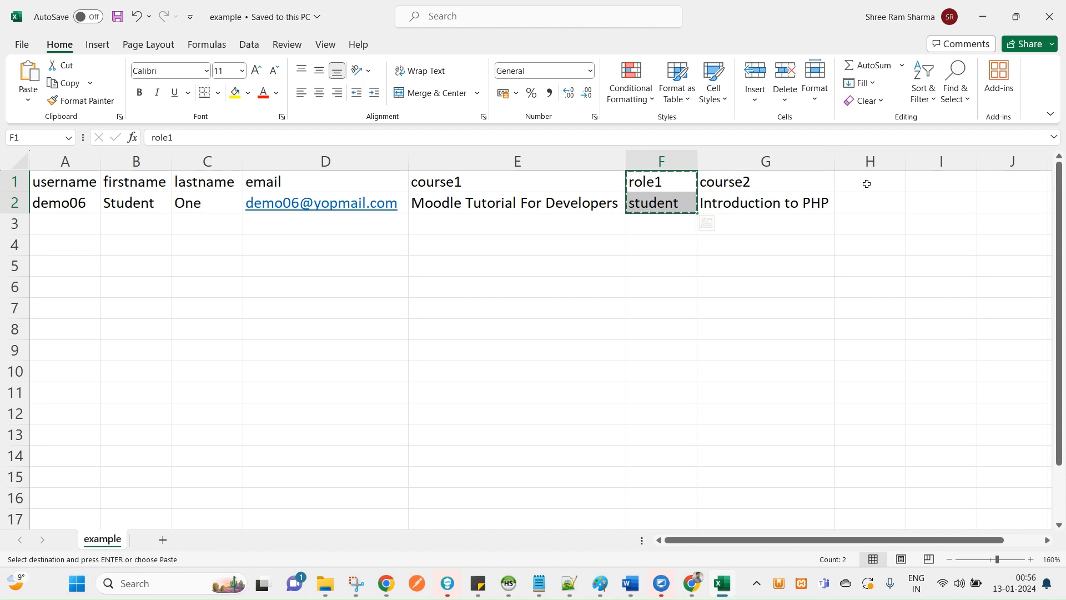
click(866, 183)
key(ctrl+v)
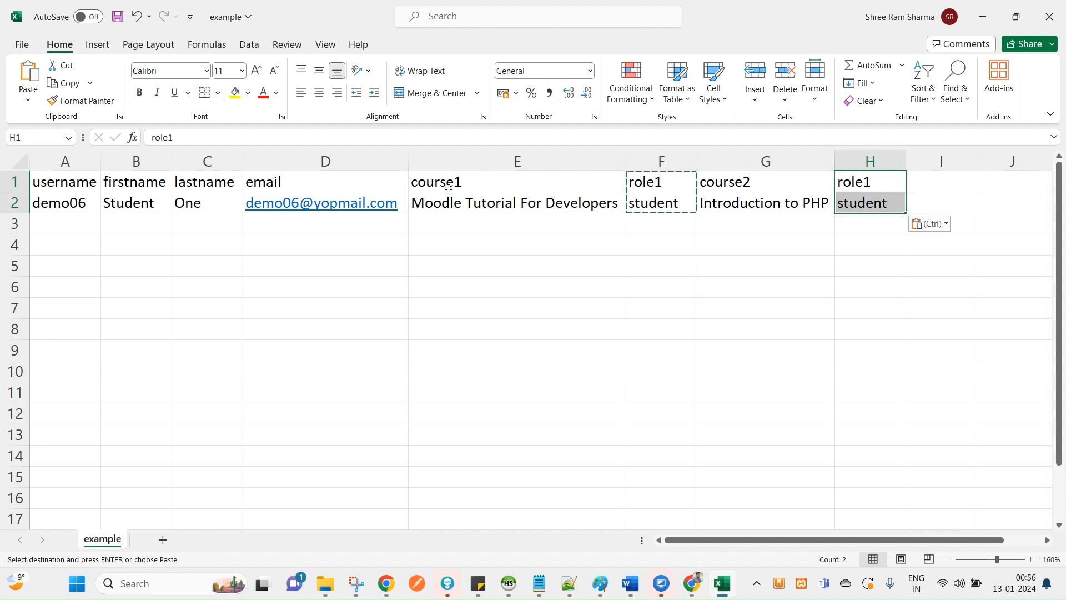
drag(449, 187, 657, 201)
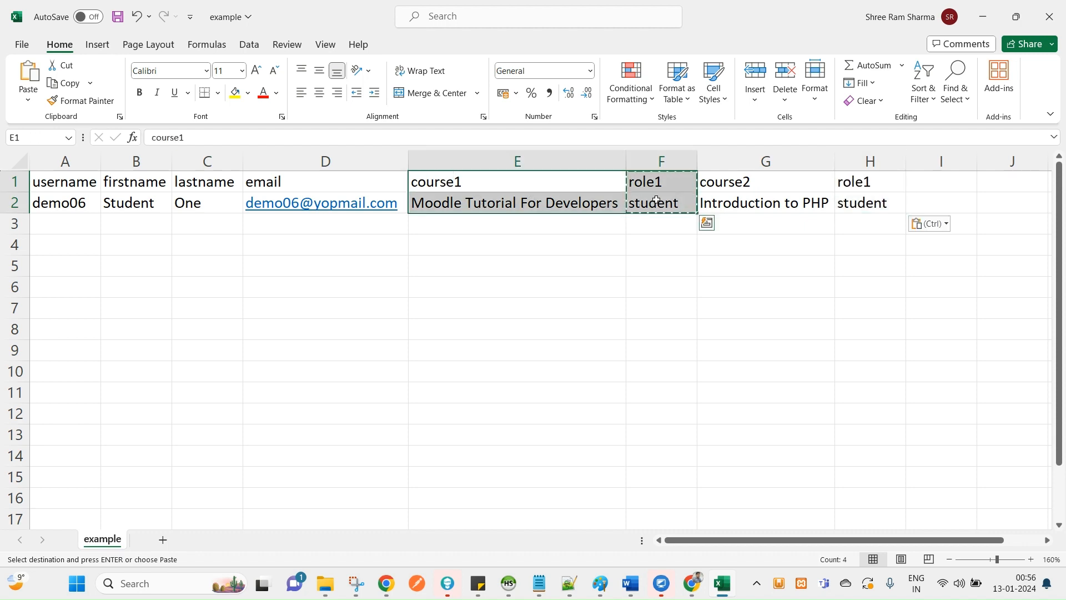
click(804, 314)
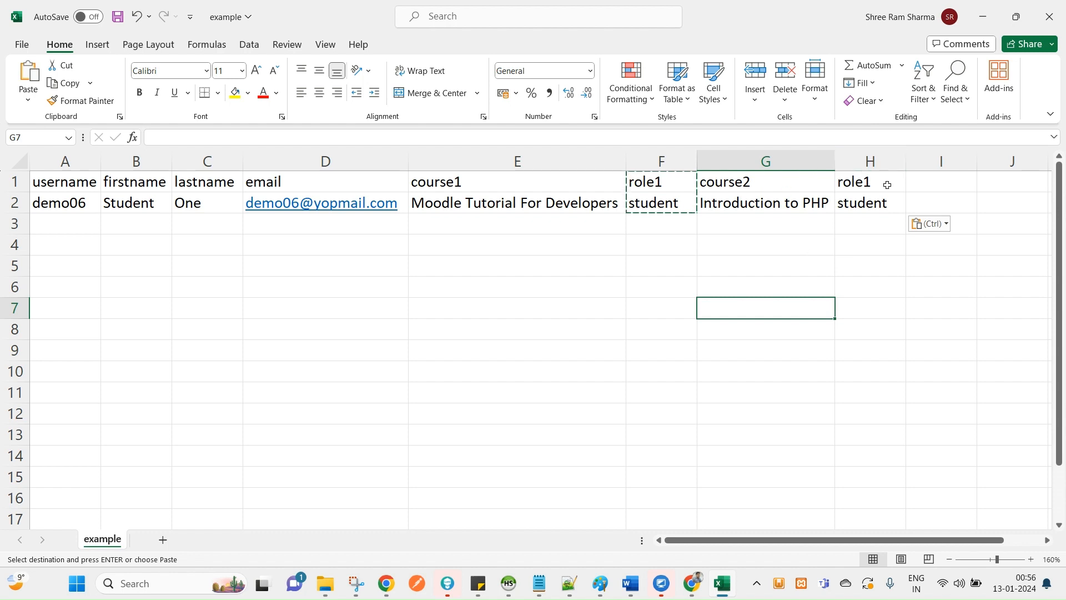
drag(447, 187, 634, 203)
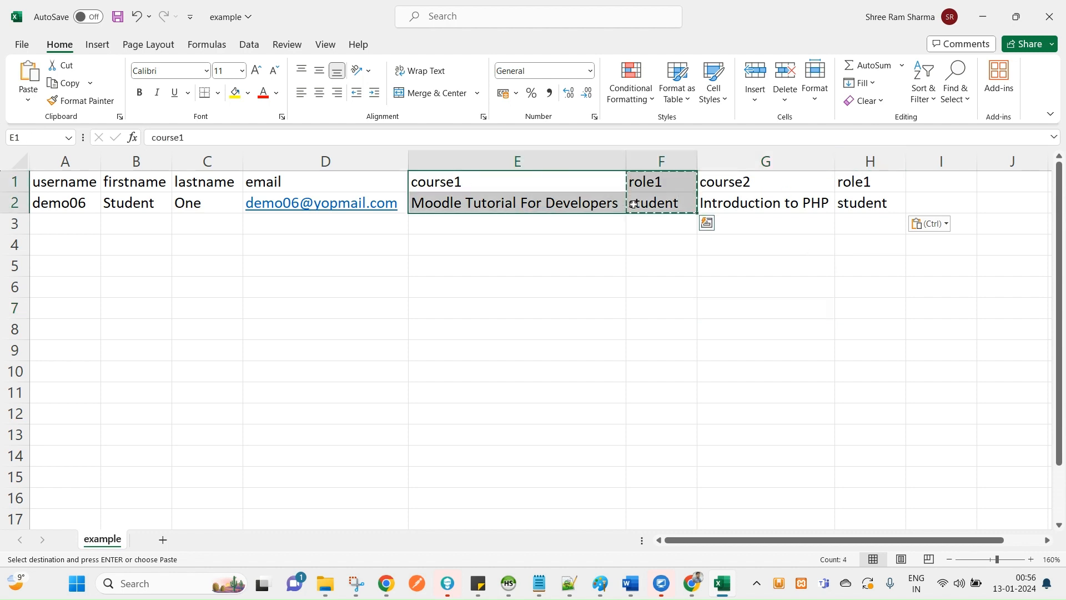
Rename the column H header to role2, set its row 2 value to manager, and save the CSV
double_click(885, 178)
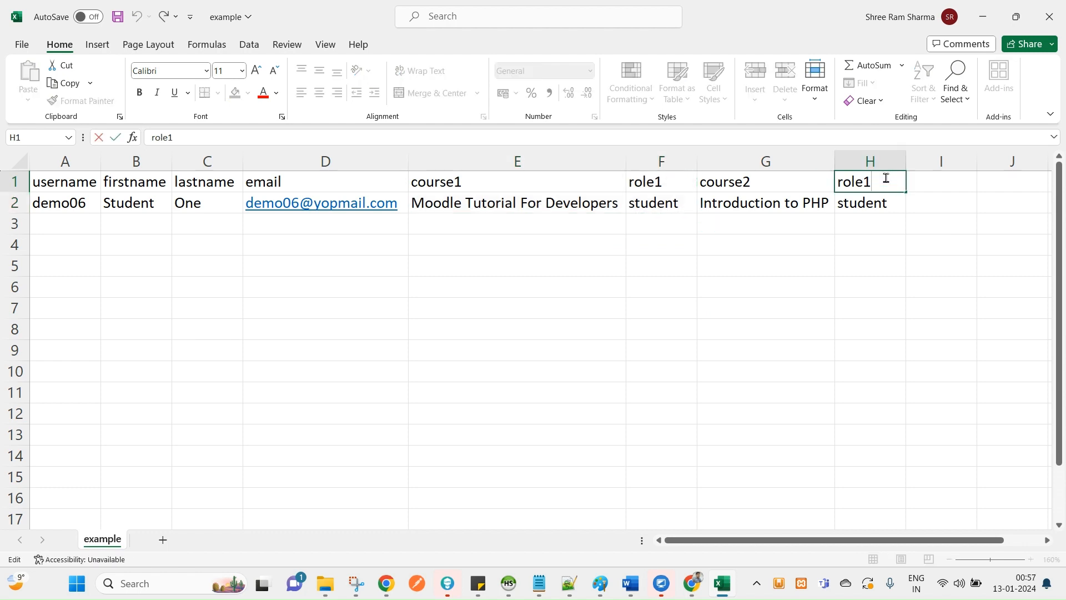
key(BackSpace)
text(2)
key(Return)
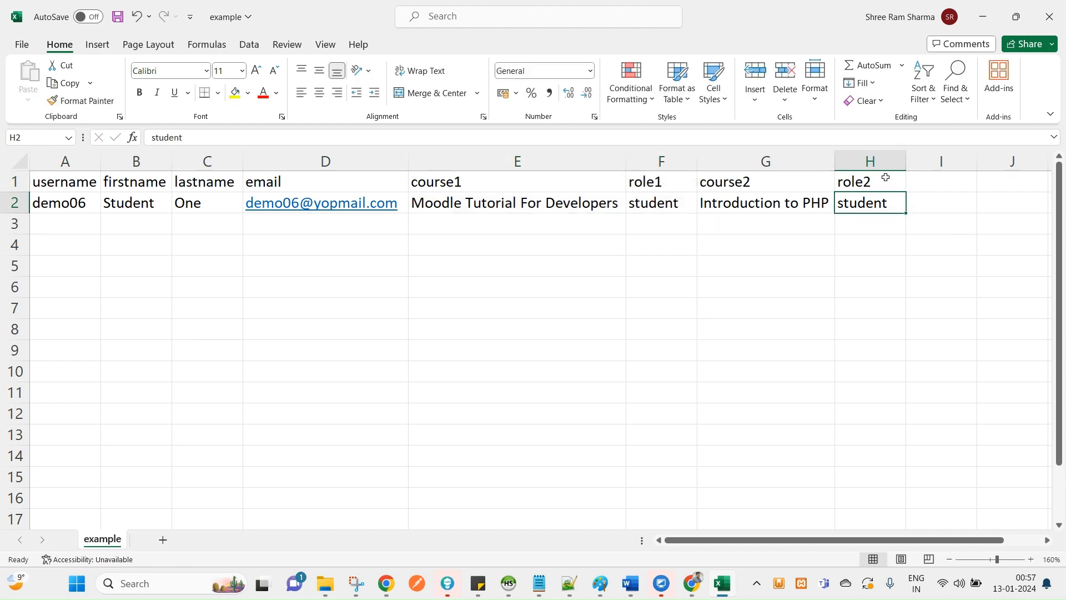
text(manager)
key(Return)
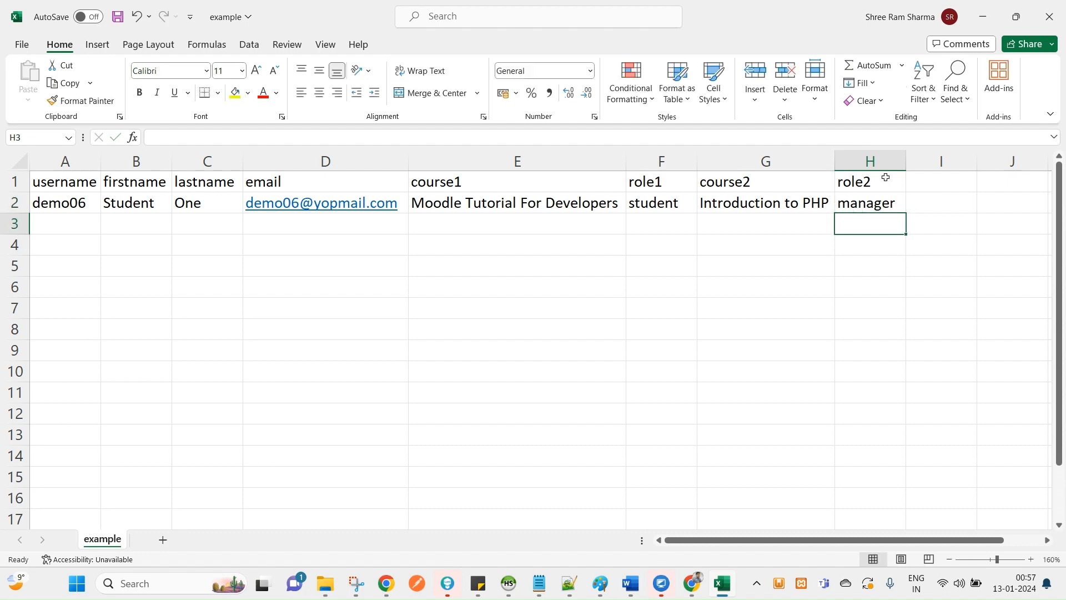
key(ctrl+s)
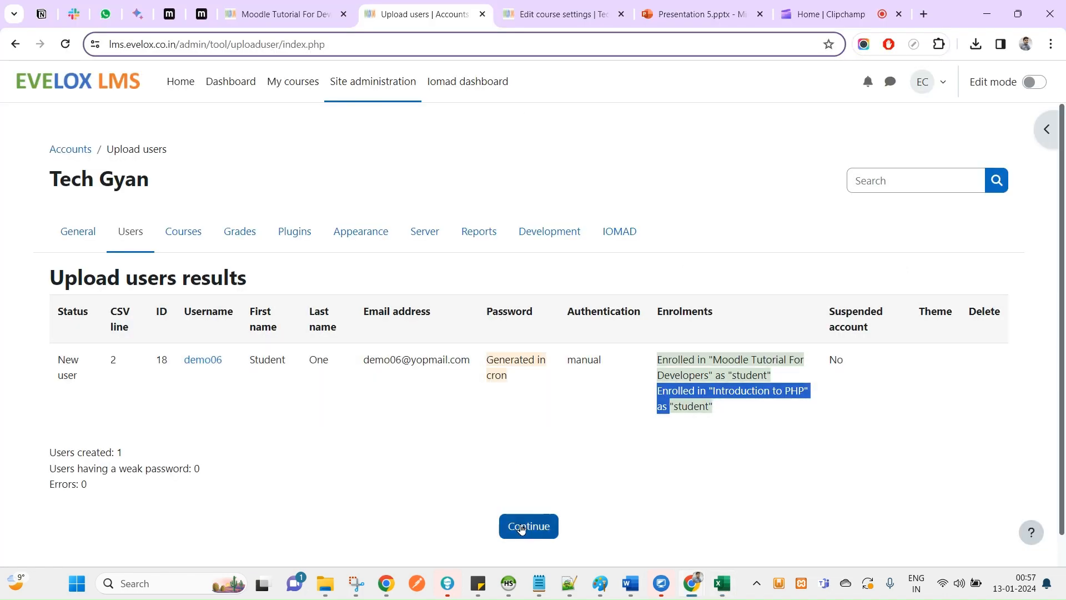
Switch to Chrome, continue past the demo06 upload results, and attach the example.csv containing the role2 column
click(522, 528)
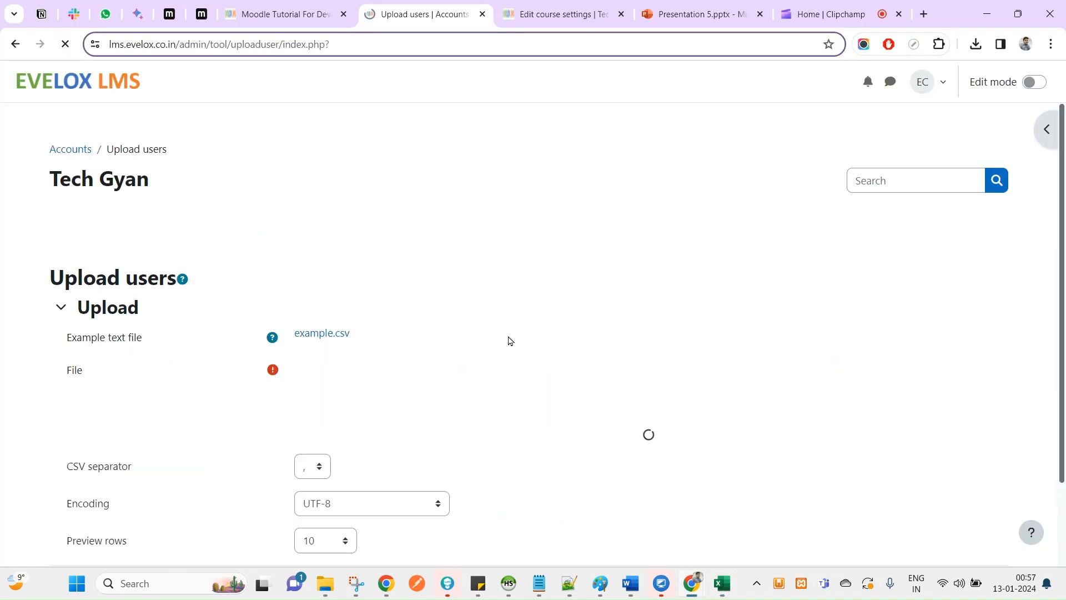
click(348, 371)
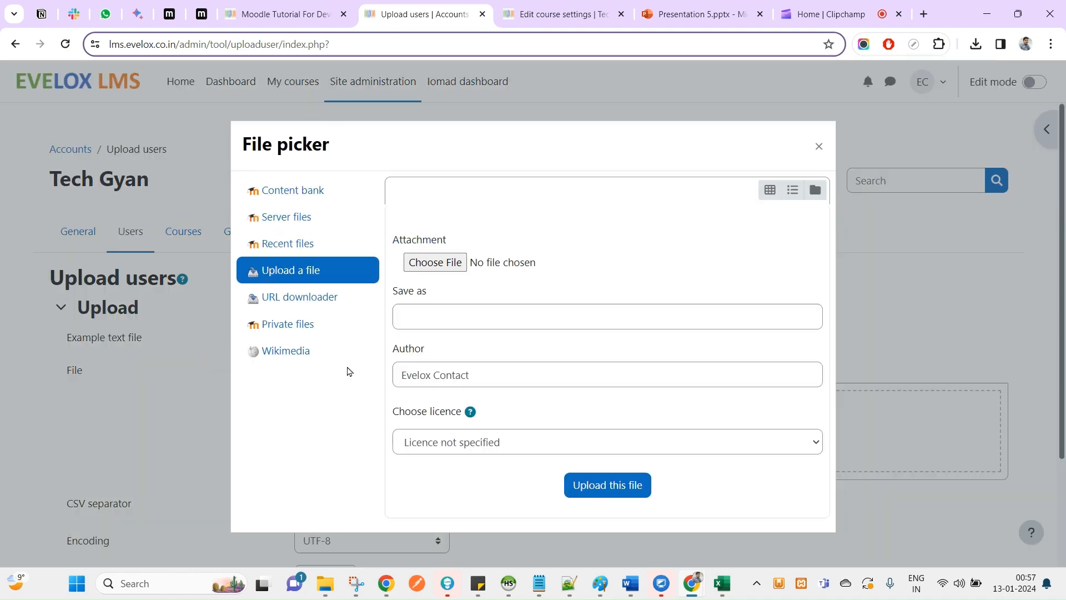
click(435, 262)
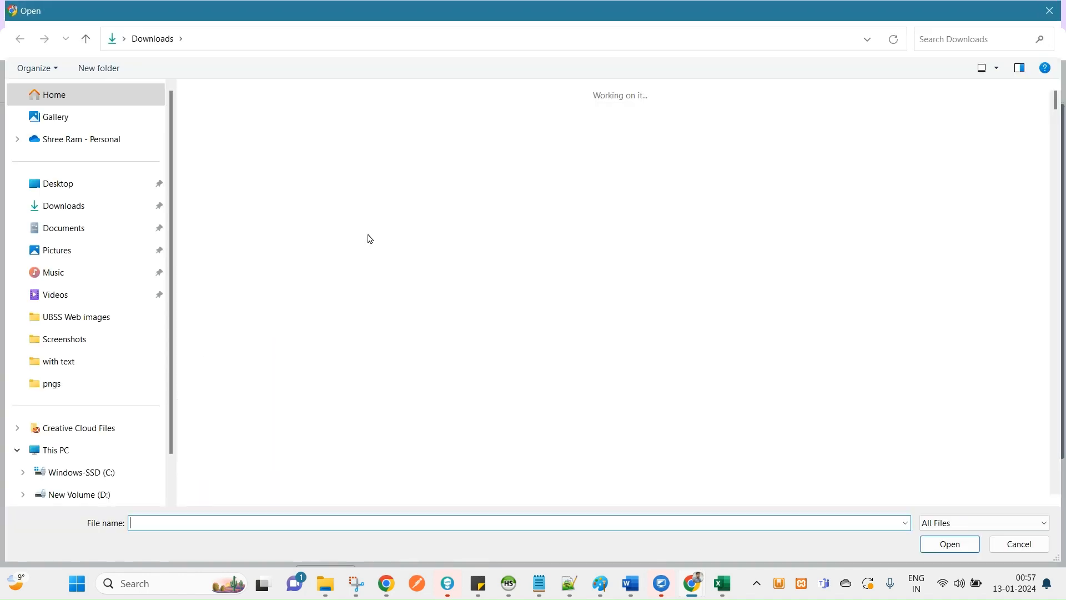
double_click(230, 150)
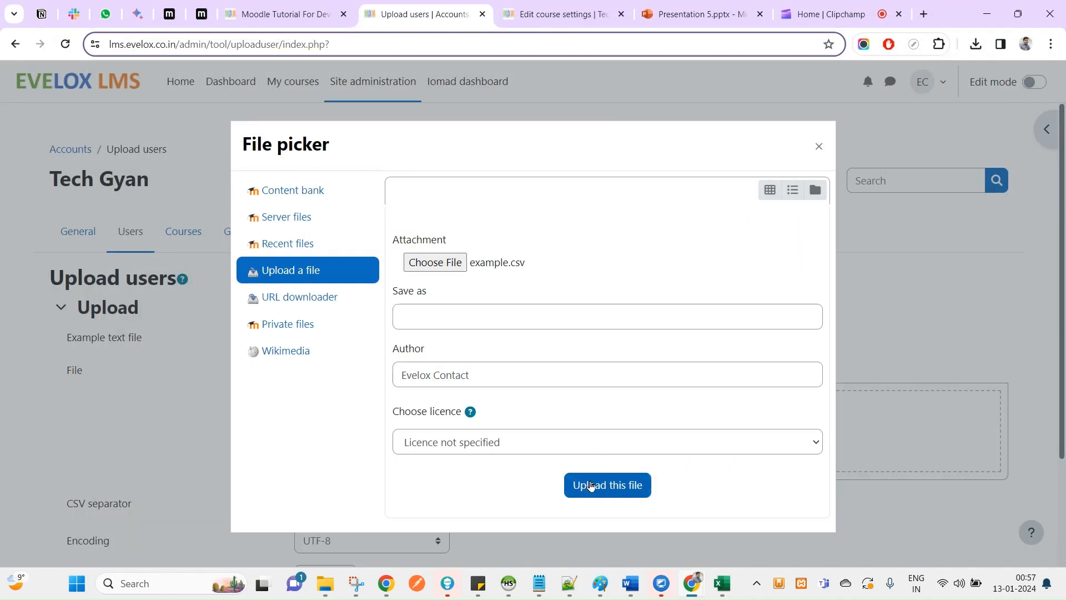
click(620, 485)
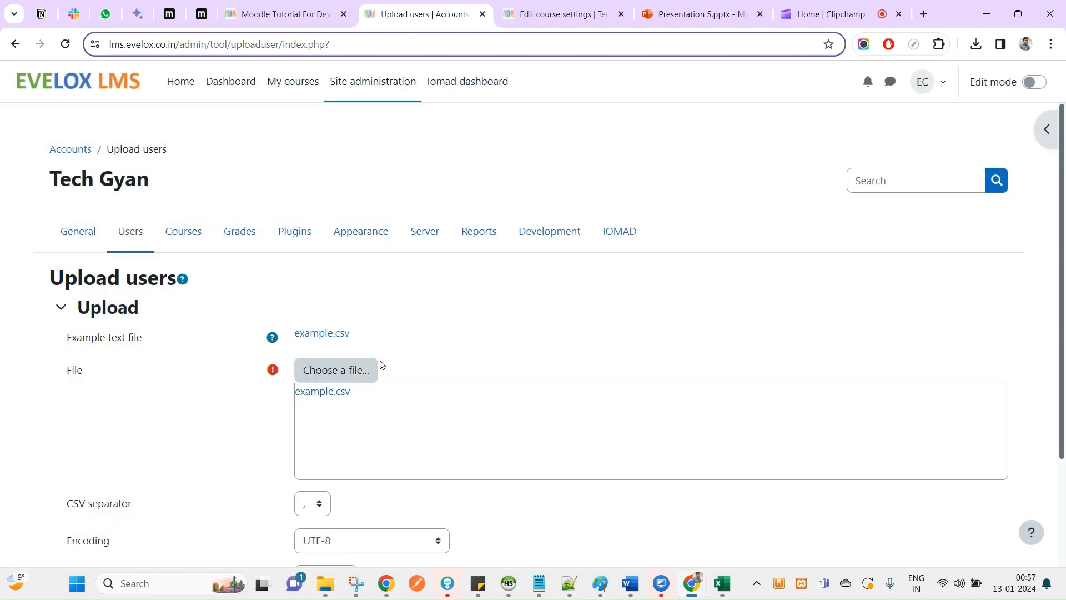
scroll(344, 437, down, 3)
Switch back to Excel and change the row 2 username to demo07
key(alt+Tab)
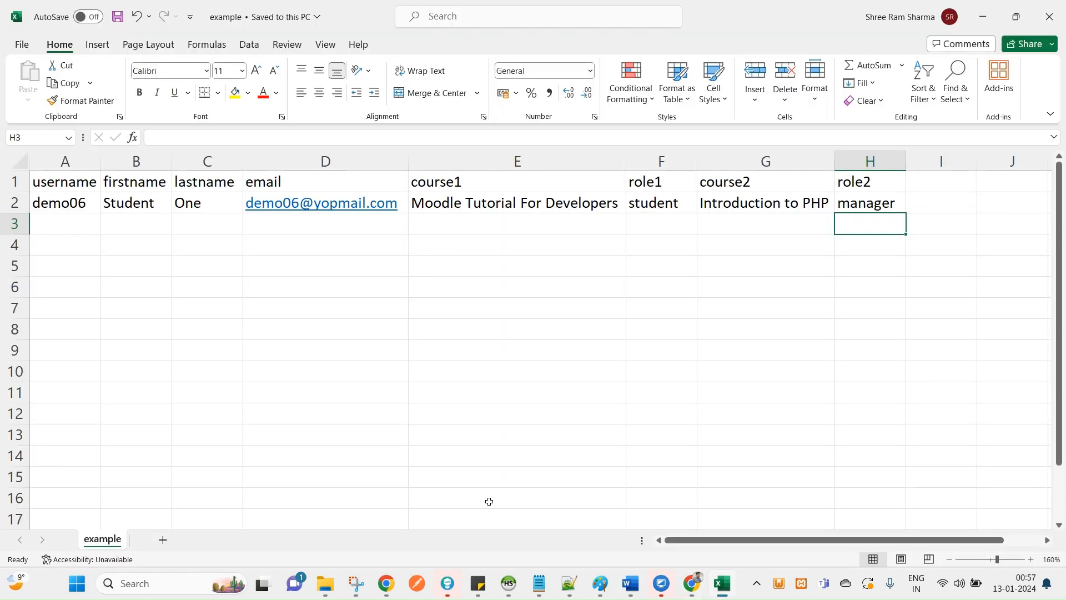
key(alt+Tab)
key(alt+Tab)
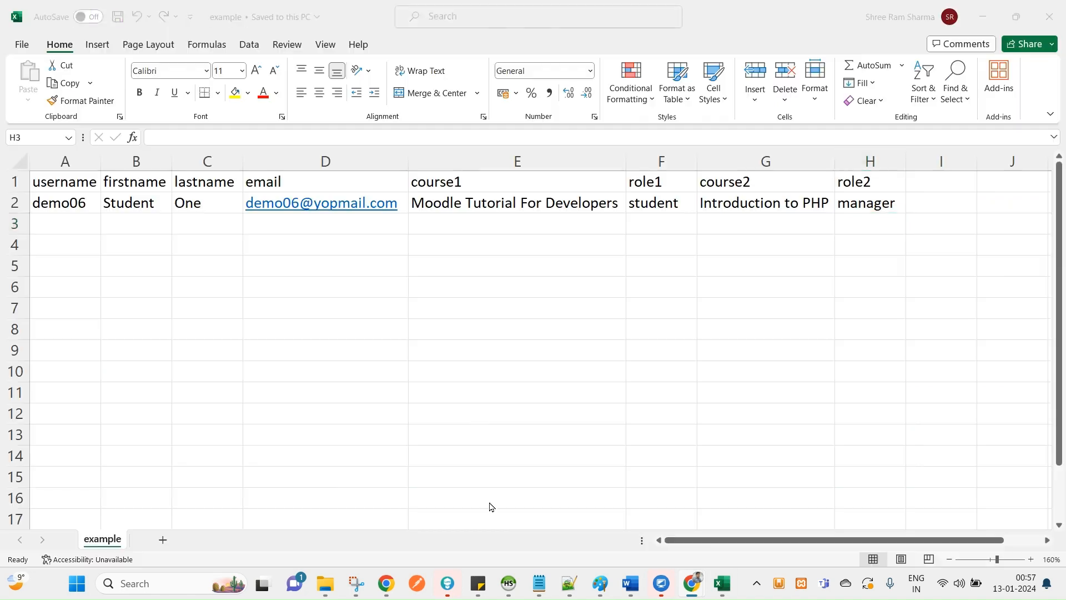
click(60, 195)
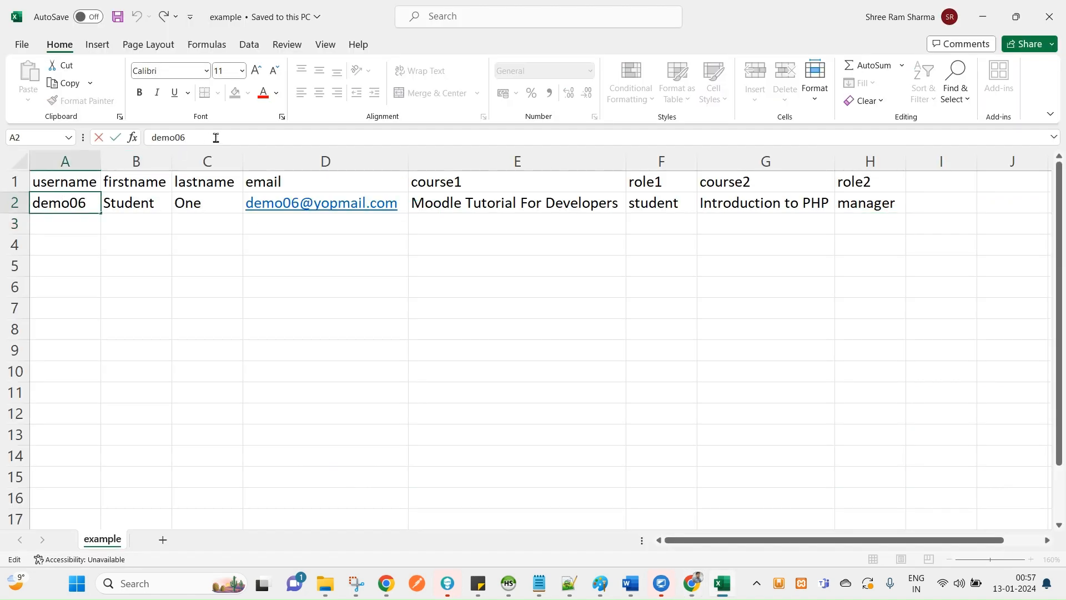
text(7)
key(Tab)
Update the row 2 email address to match the demo07 username, save the CSV, and return to Chrome
key(Tab)
key(Tab)
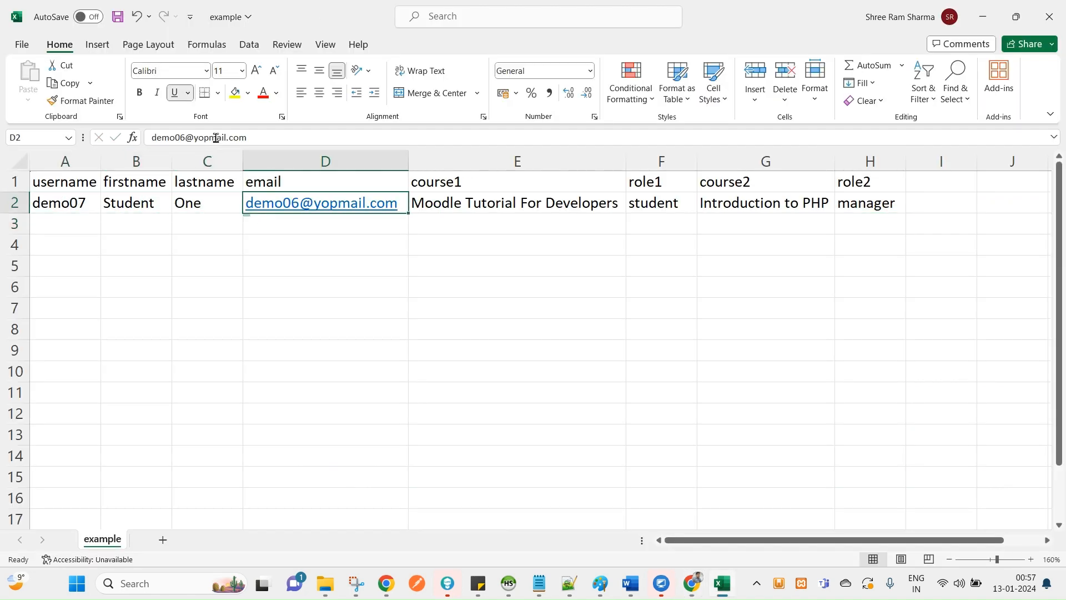
click(186, 137)
text(7)
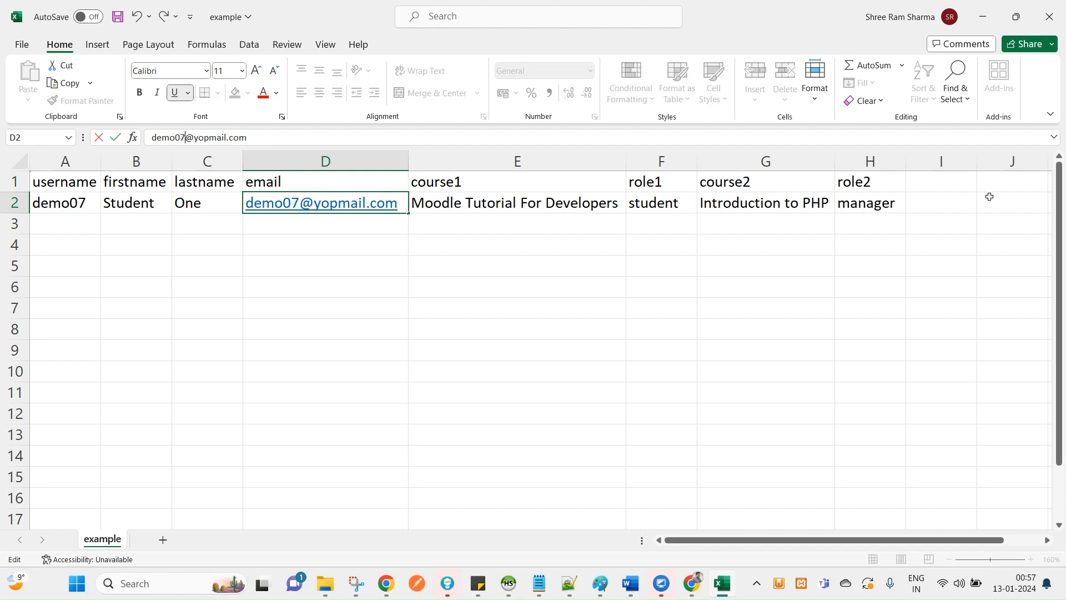
key(Return)
key(ctrl+s)
key(alt+Tab)
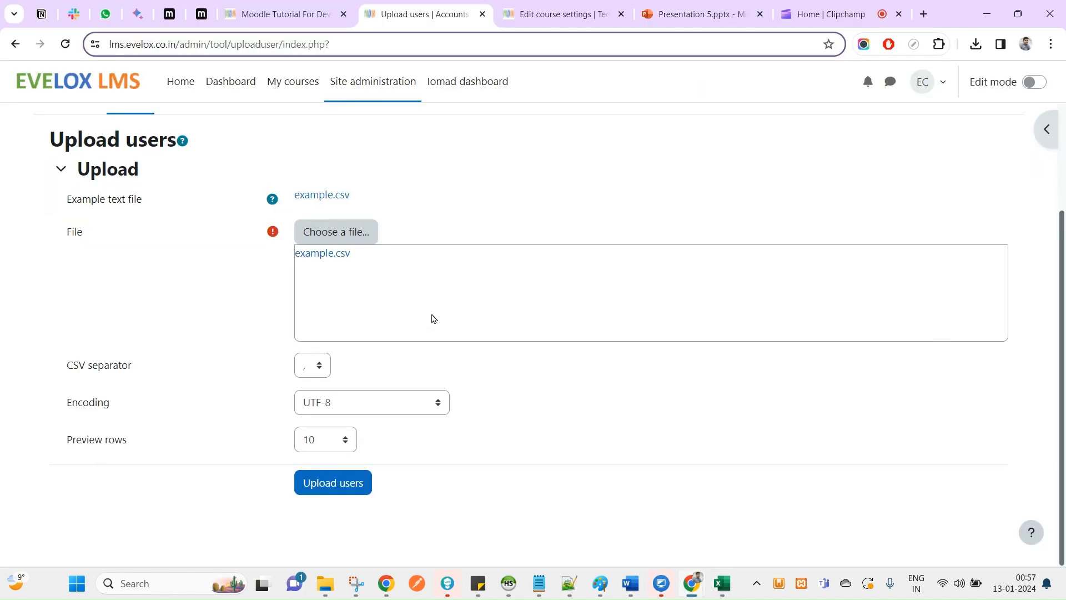
Attach the newly saved example.csv with the demo07 row in place of the previously attached upload file
click(371, 240)
click(433, 261)
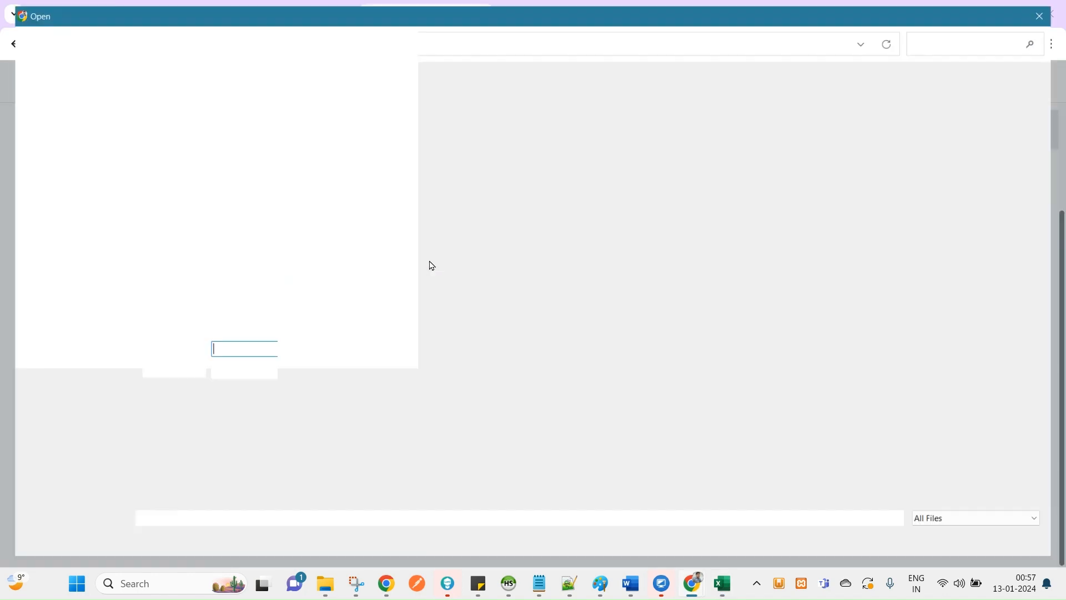
double_click(222, 138)
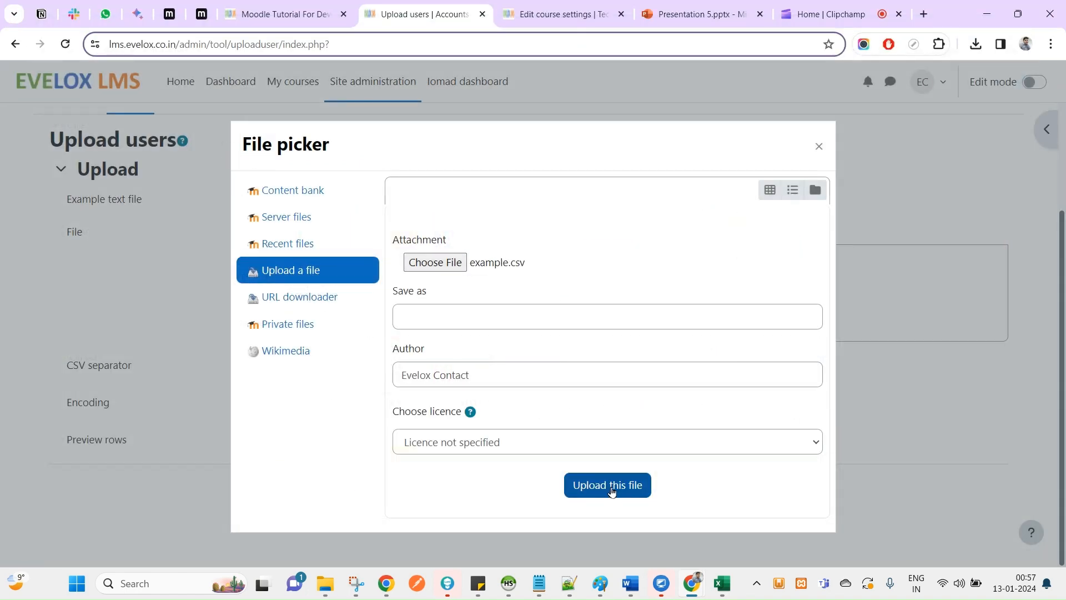
click(610, 488)
click(468, 337)
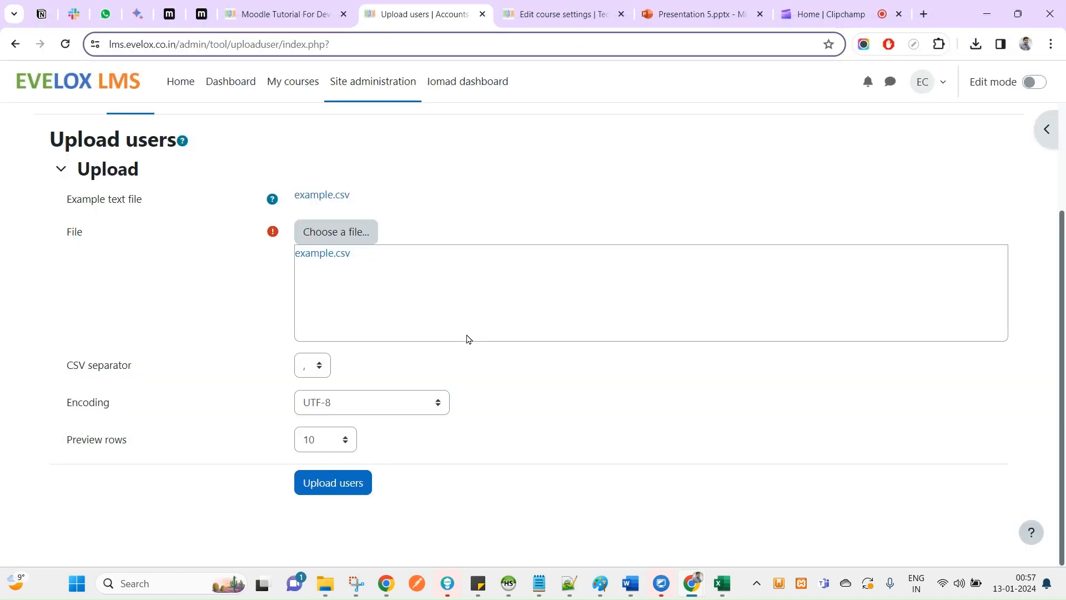
Preview the demo07 CSV and upload the user with the default settings
click(352, 483)
scroll(478, 416, down, 5)
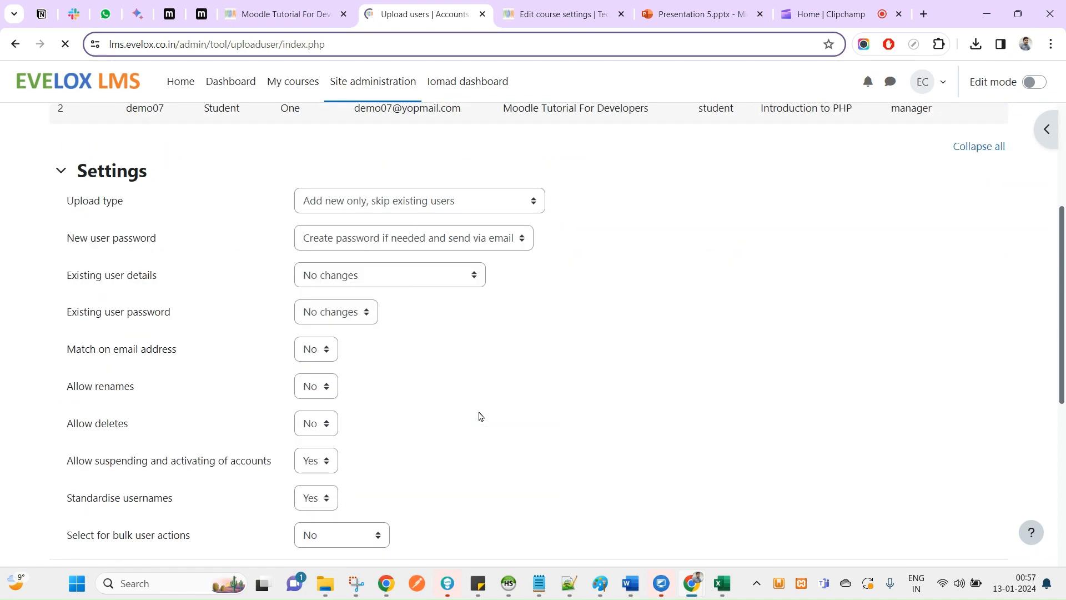
scroll(437, 451, down, 5)
click(340, 479)
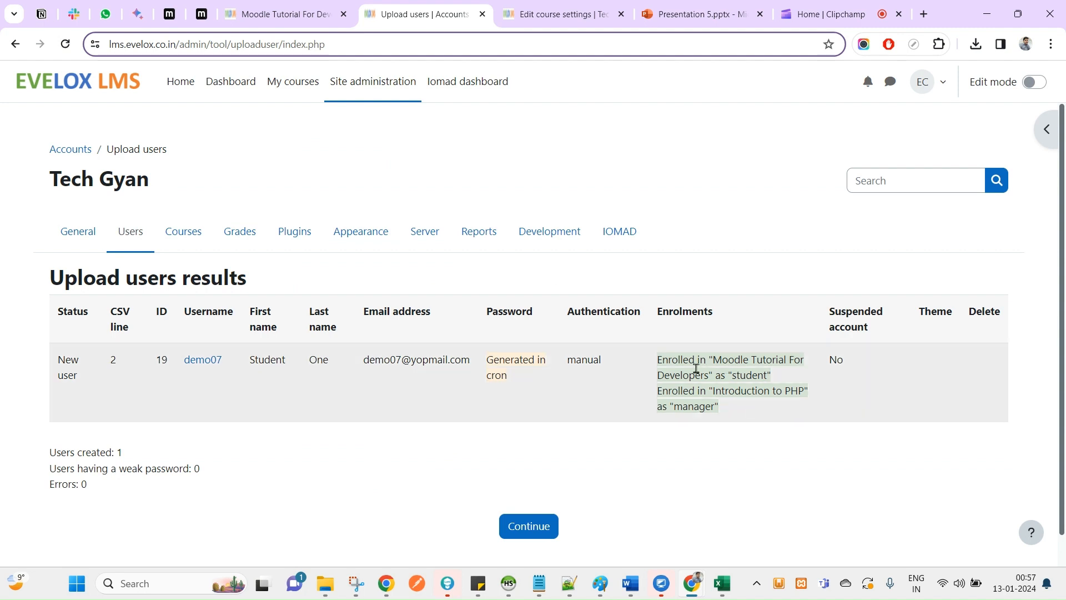
Examine the course and role in each demo07 enrolment entry, and switch back to Excel
double_click(676, 362)
mouse_move(714, 361)
mouse_down()
mouse_move(779, 358)
mouse_move(766, 375)
mouse_move(699, 372)
mouse_up()
click(768, 378)
drag(781, 380, 646, 362)
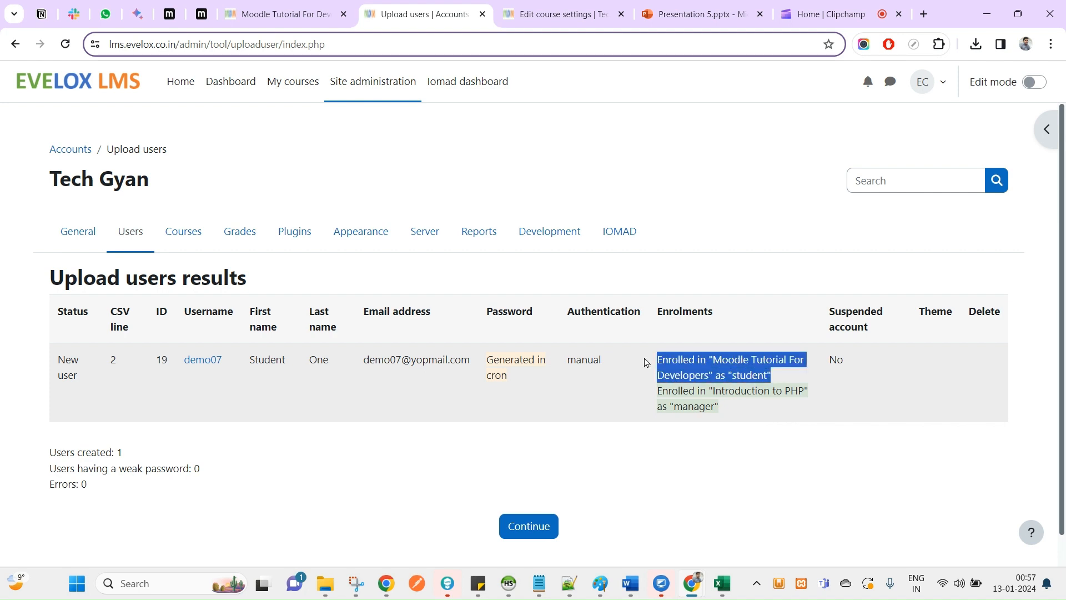
double_click(670, 393)
drag(713, 390, 660, 405)
key(alt+Tab)
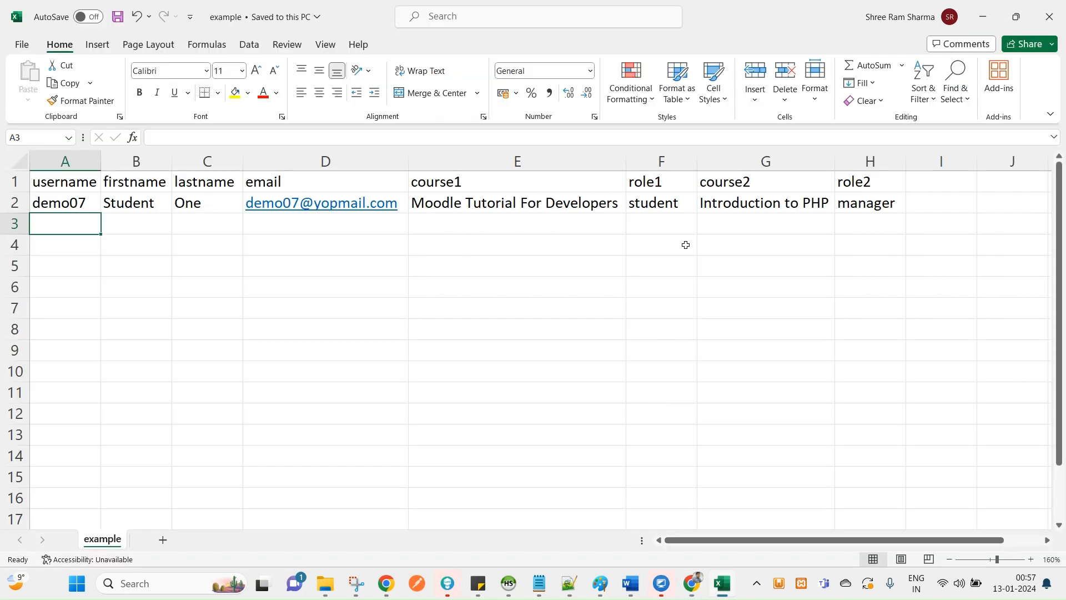
Examine the numbering that pairs the course1 and role1 headings and the course2 and role2 headings in row 1
click(738, 181)
click(749, 264)
click(747, 181)
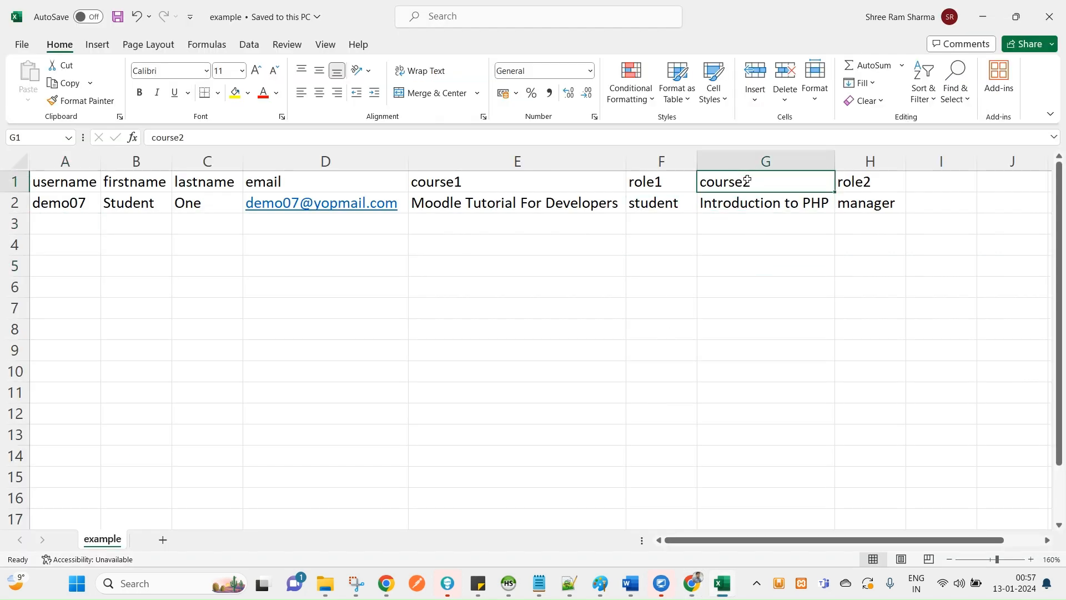
double_click(766, 180)
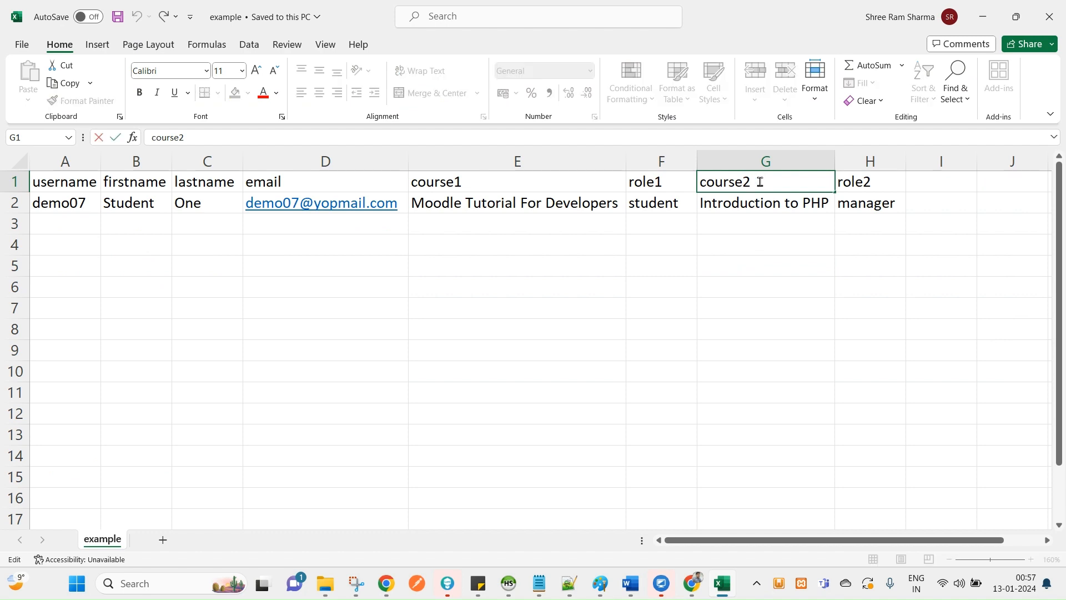
drag(762, 180, 699, 173)
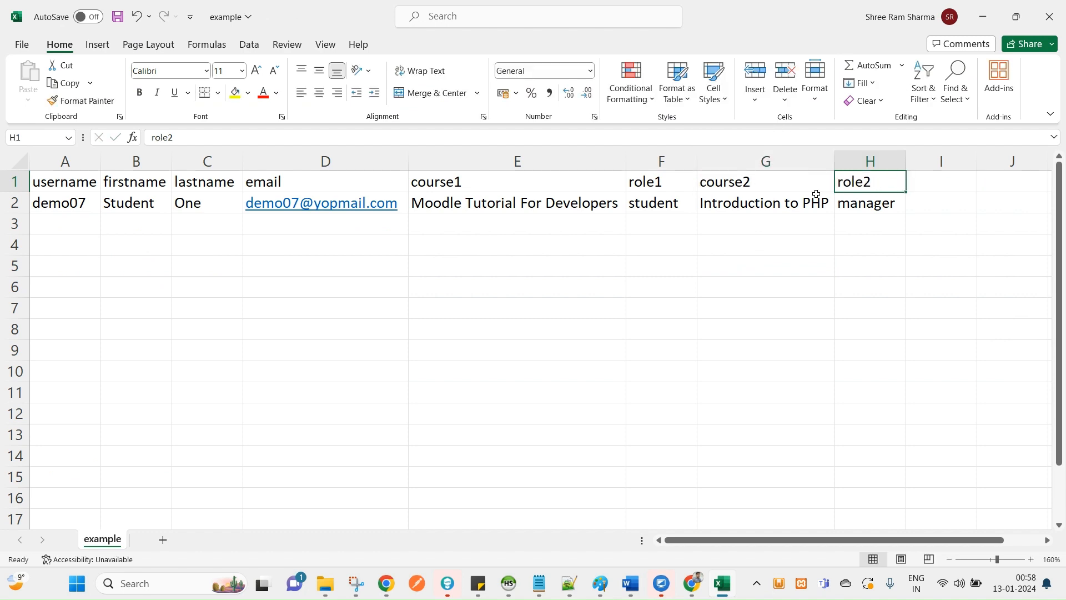
click(762, 184)
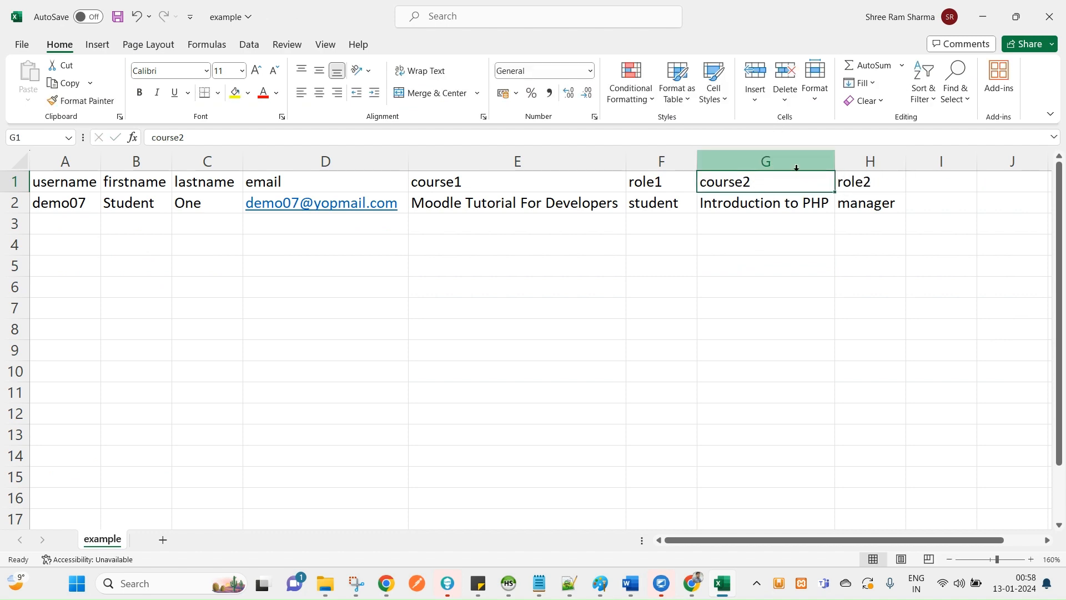
click(454, 184)
click(662, 185)
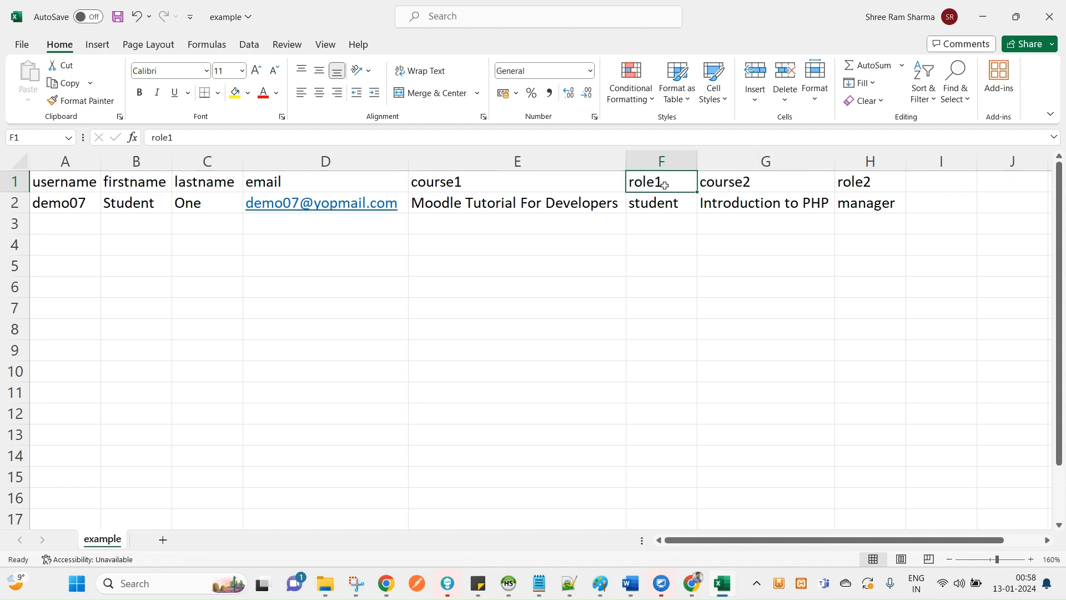
click(550, 248)
Save the CSV, switch to Chrome, and continue from the demo07 upload results to a new upload form
key(ctrl+s)
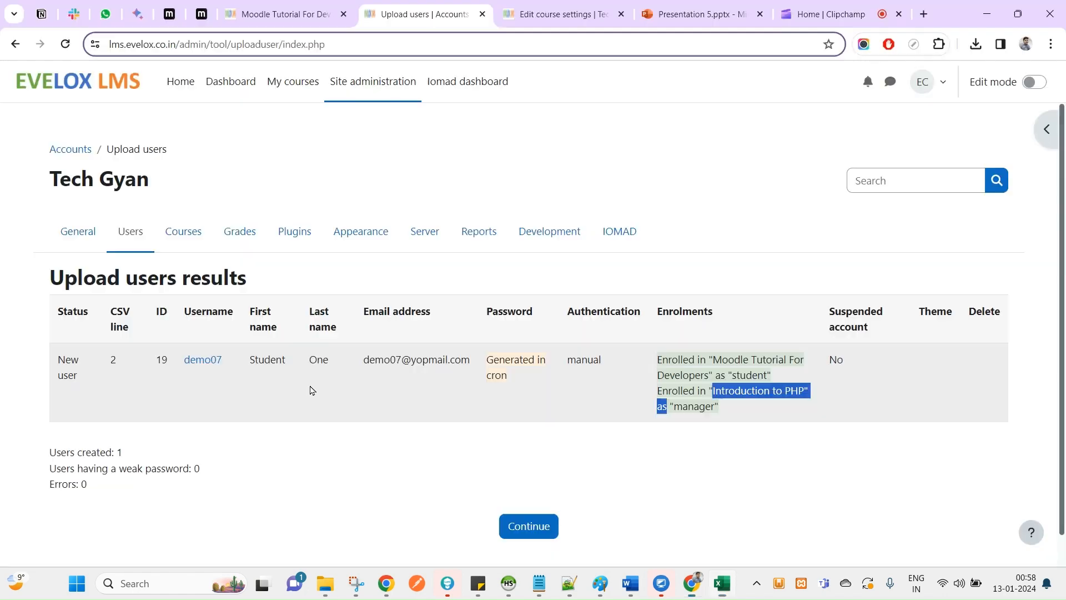
click(520, 535)
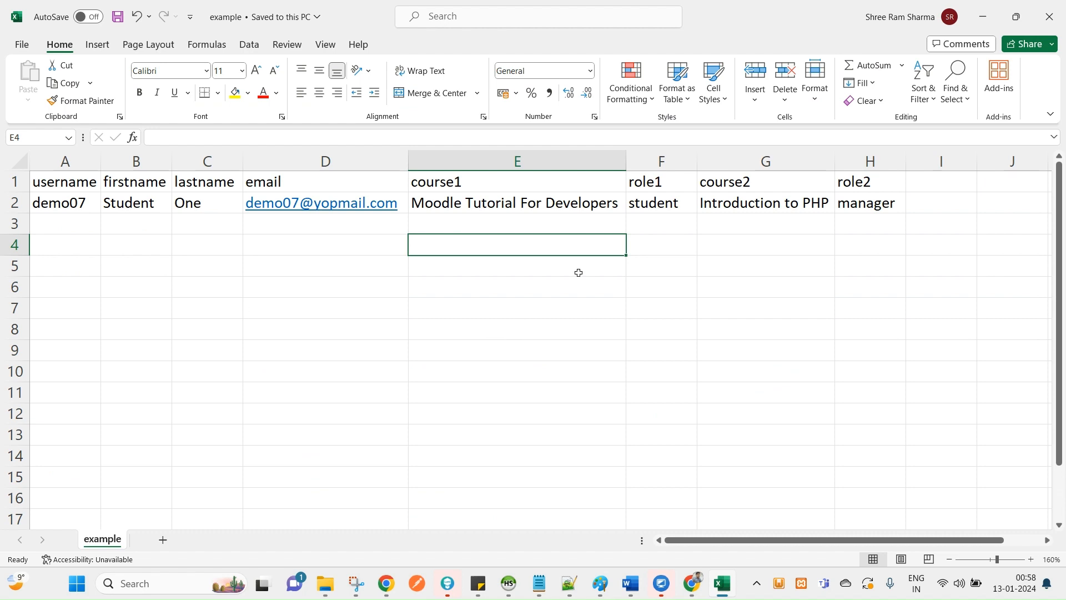
Change the row 2 username to demo08 and update the row's email address to match it
click(61, 205)
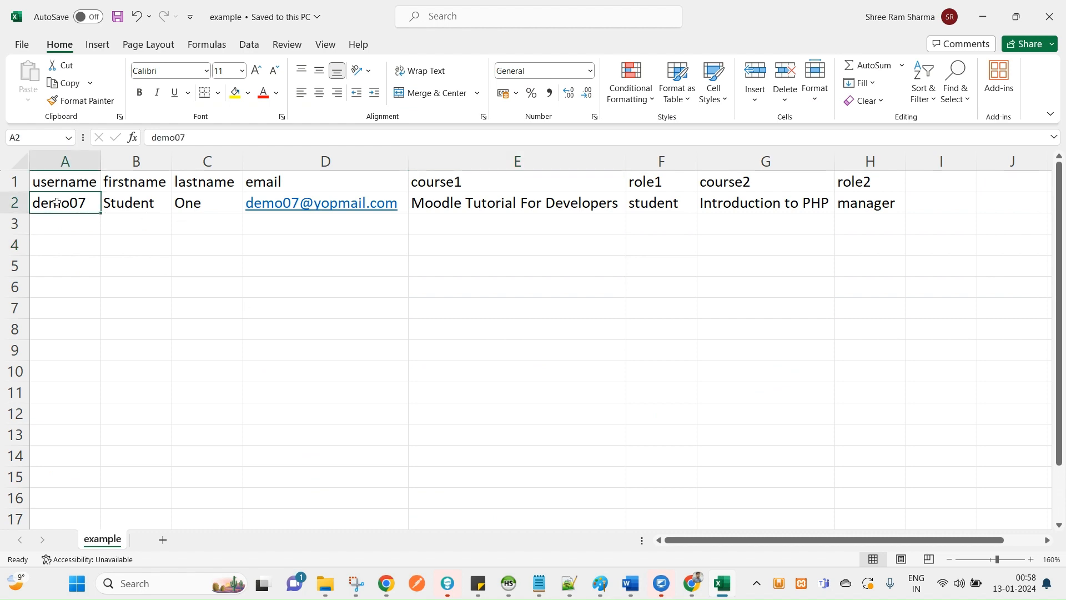
click(254, 131)
key(BackSpace)
text(8)
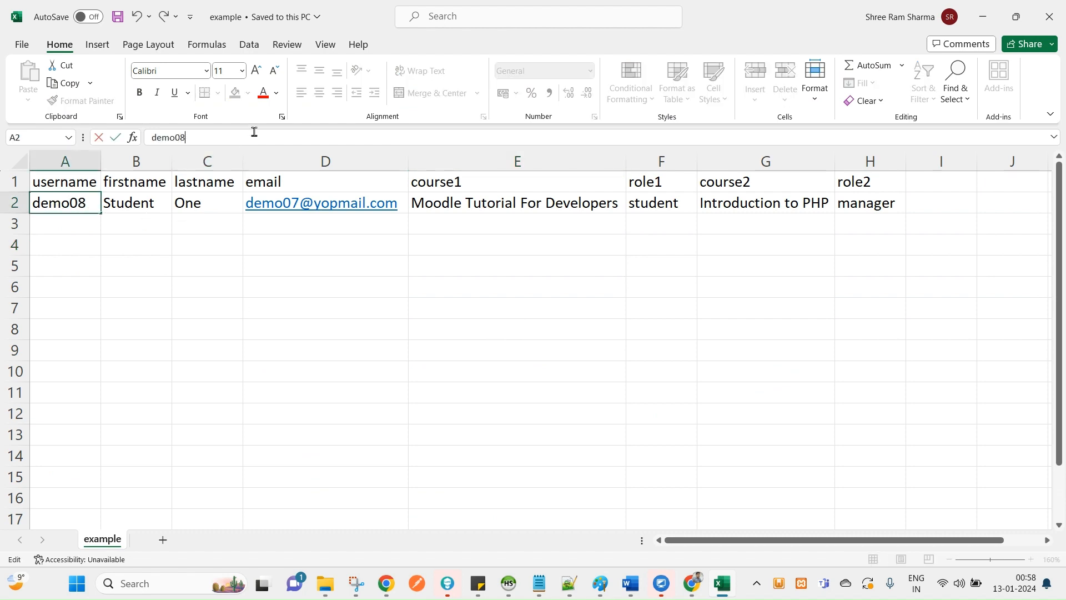
key(Tab)
key(Tab)
key(Tab)
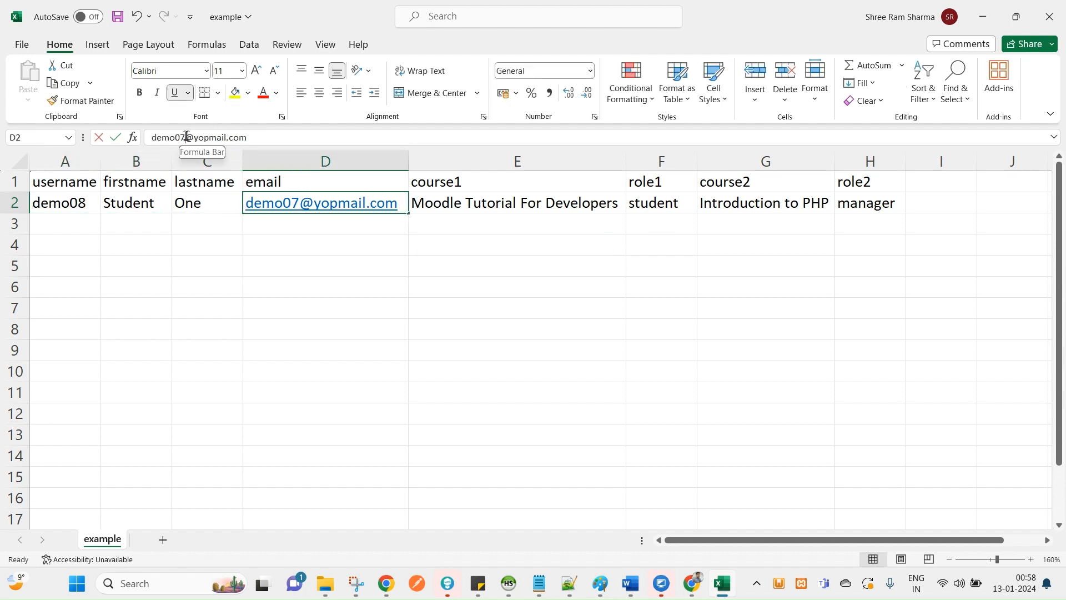
click(183, 137)
key(Delete)
text(8)
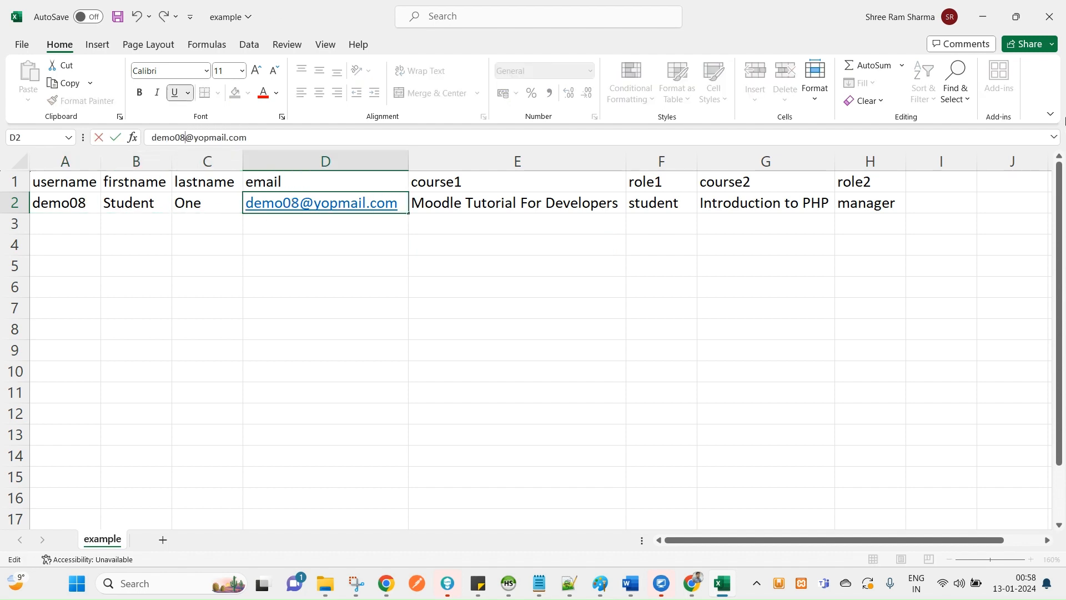
key(Tab)
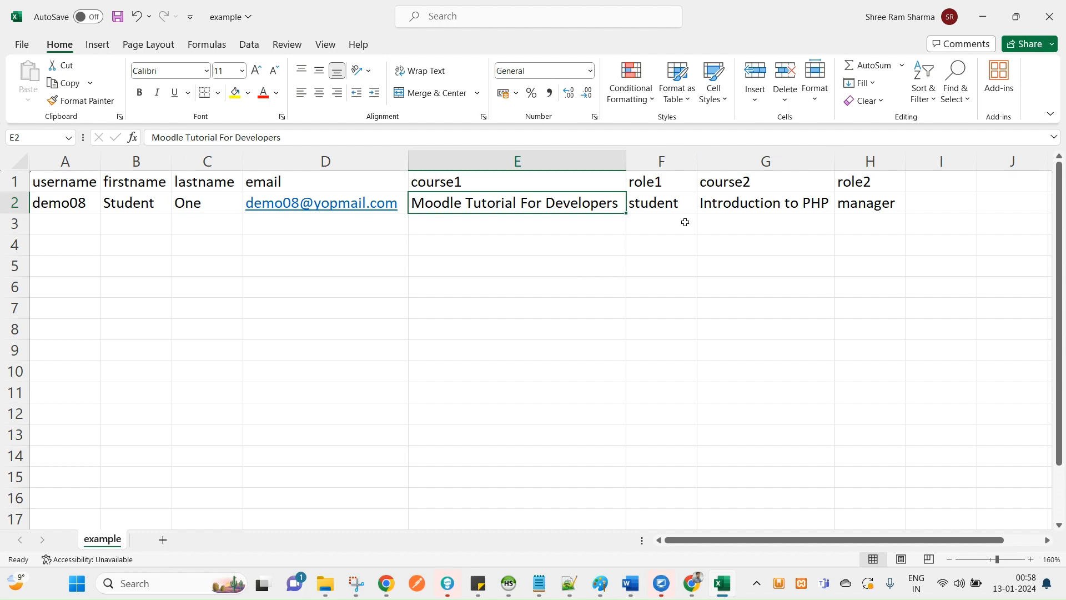
Move the role1 column with its student value to directly after the role2 column
right_click(662, 161)
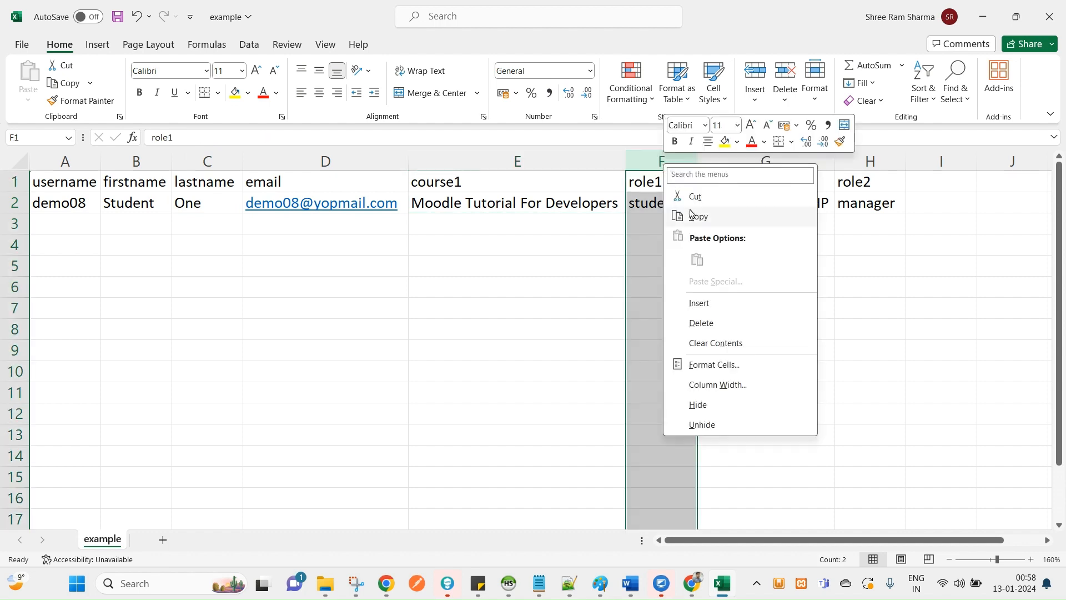
click(700, 195)
click(926, 162)
right_click(928, 167)
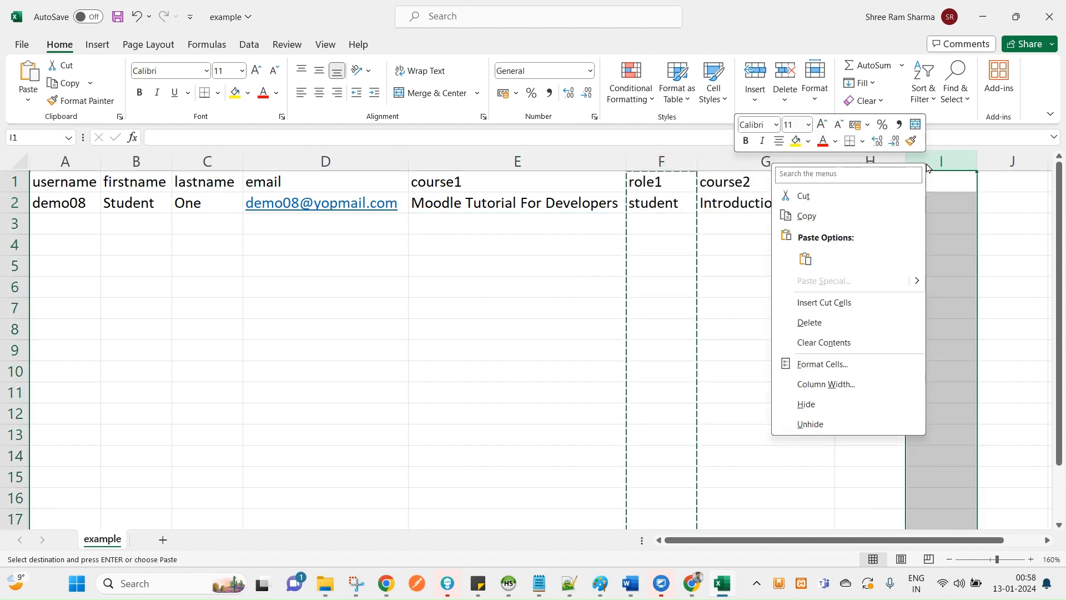
click(816, 302)
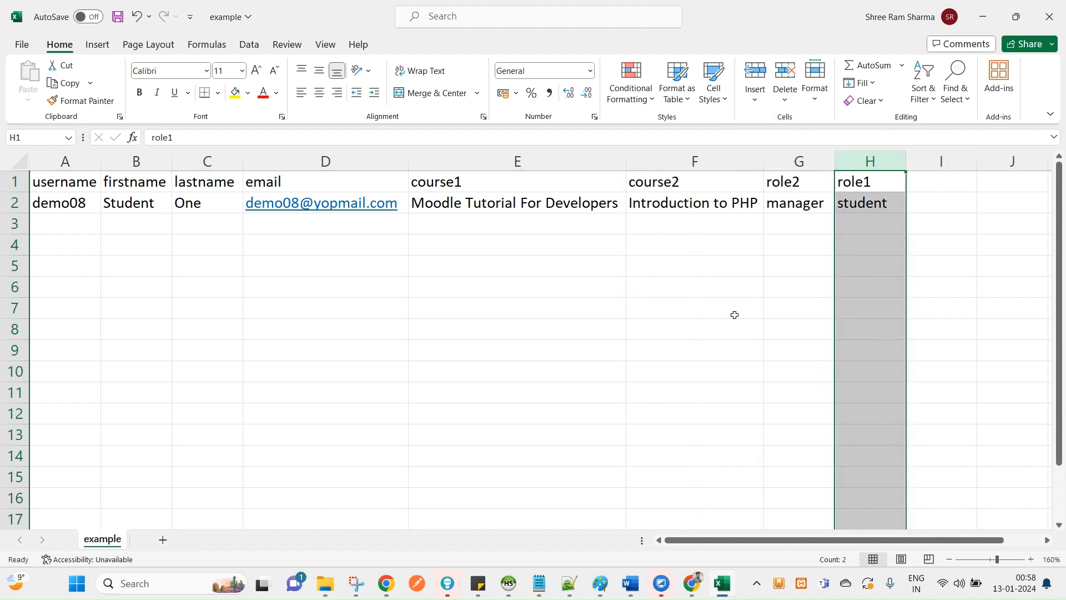
click(735, 310)
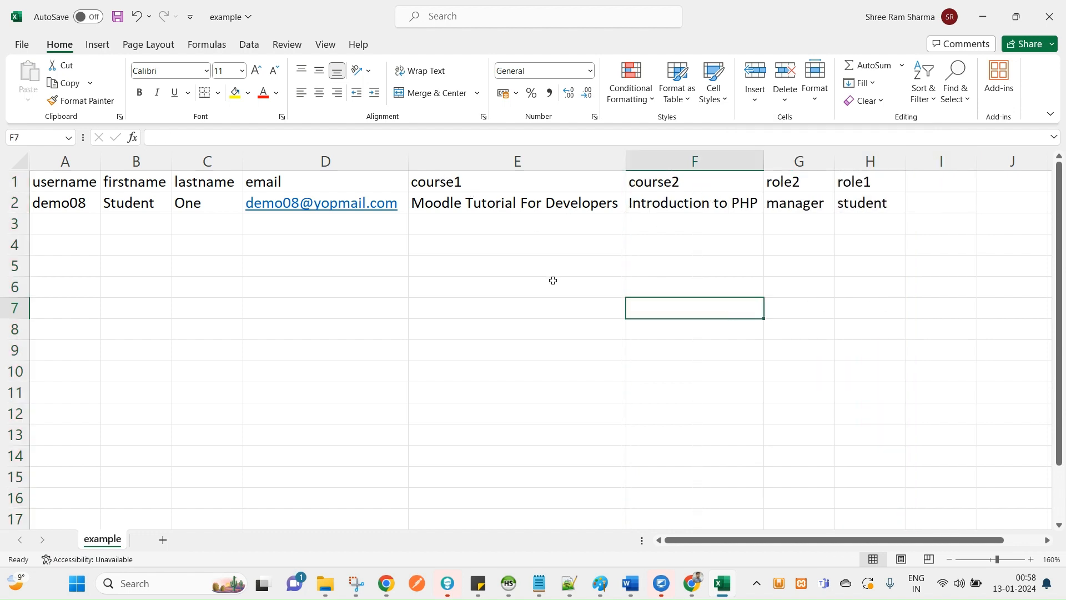
Check the new order of the course and role columns, and save the CSV
click(464, 179)
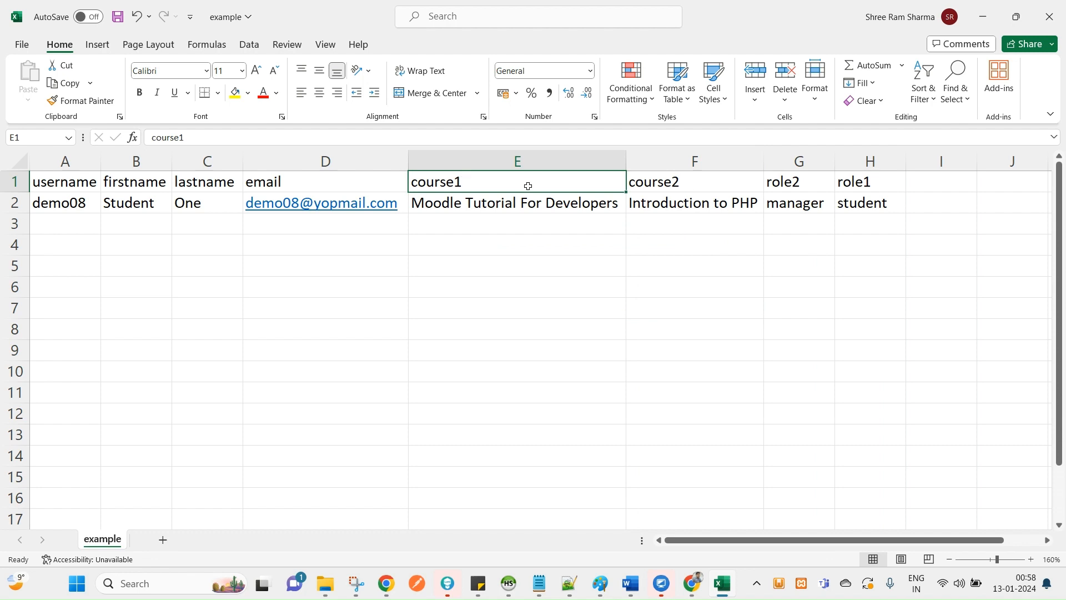
click(782, 185)
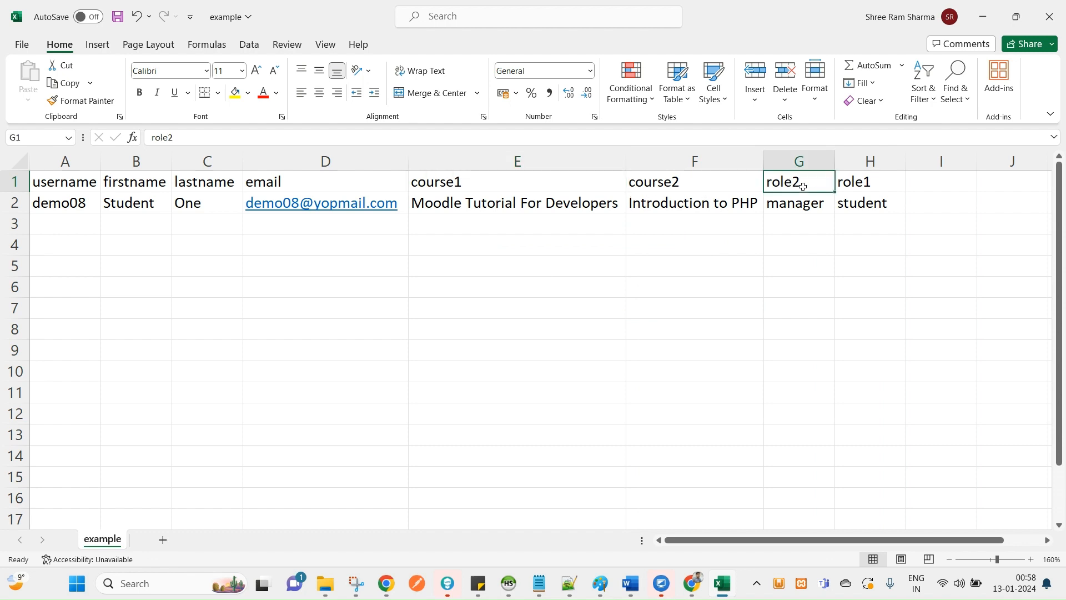
click(521, 188)
click(692, 183)
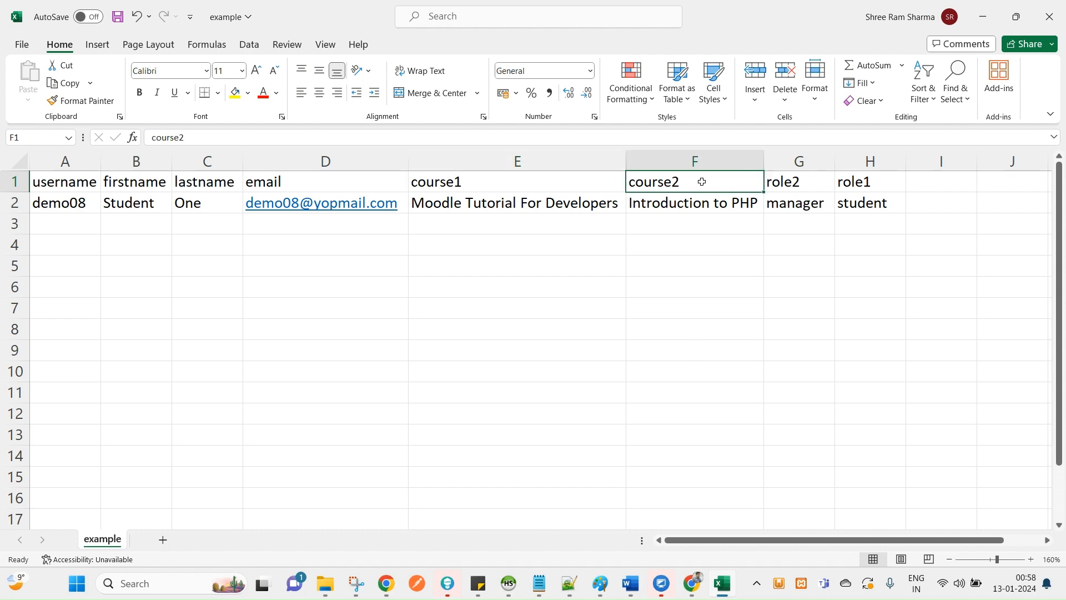
click(799, 187)
click(860, 183)
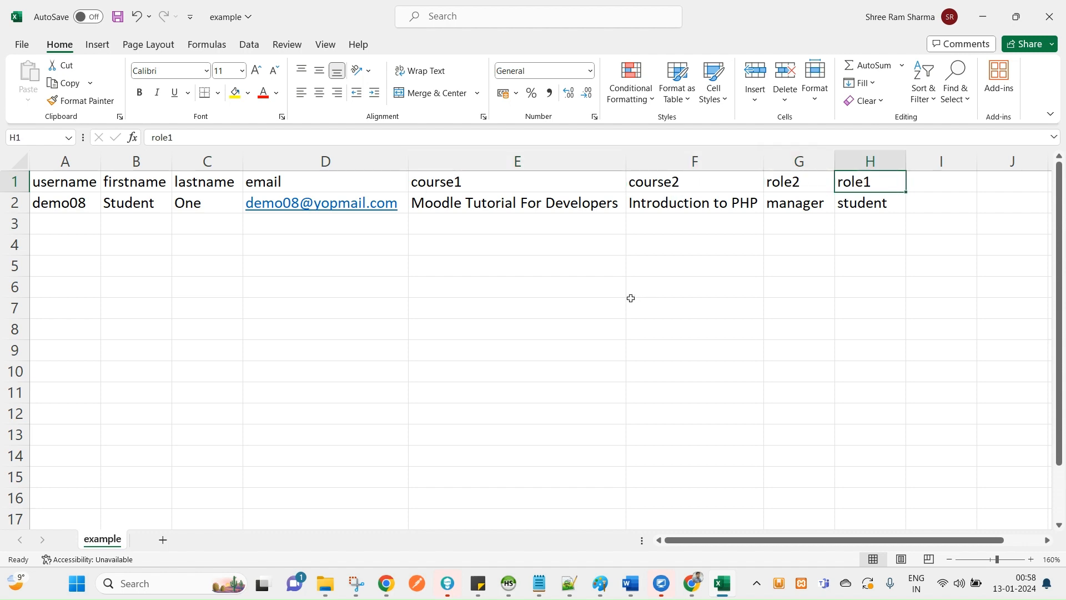
key(ctrl+s)
click(459, 182)
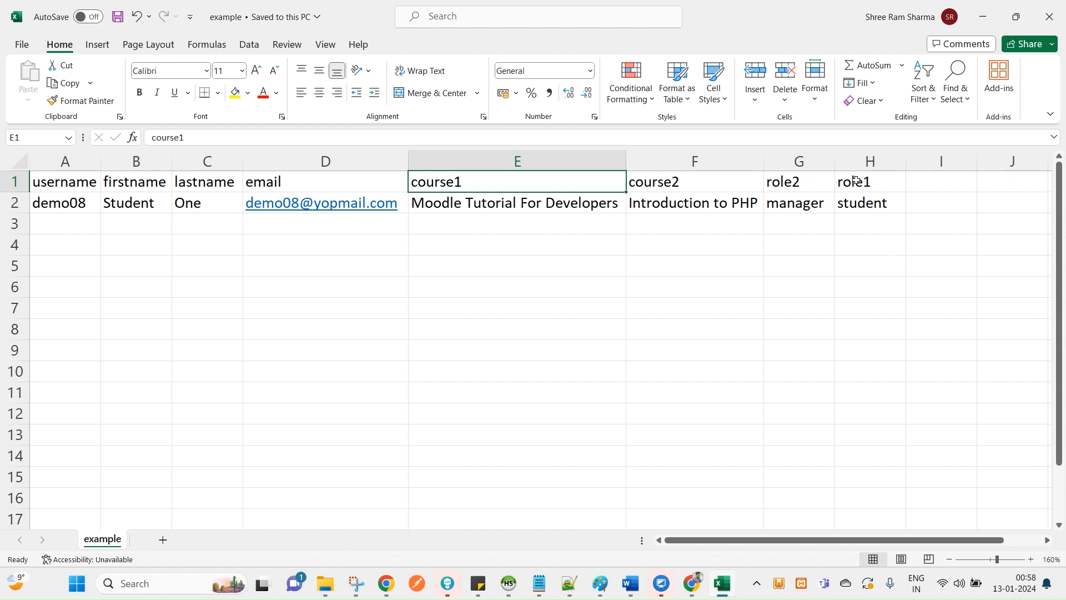
drag(653, 183, 781, 203)
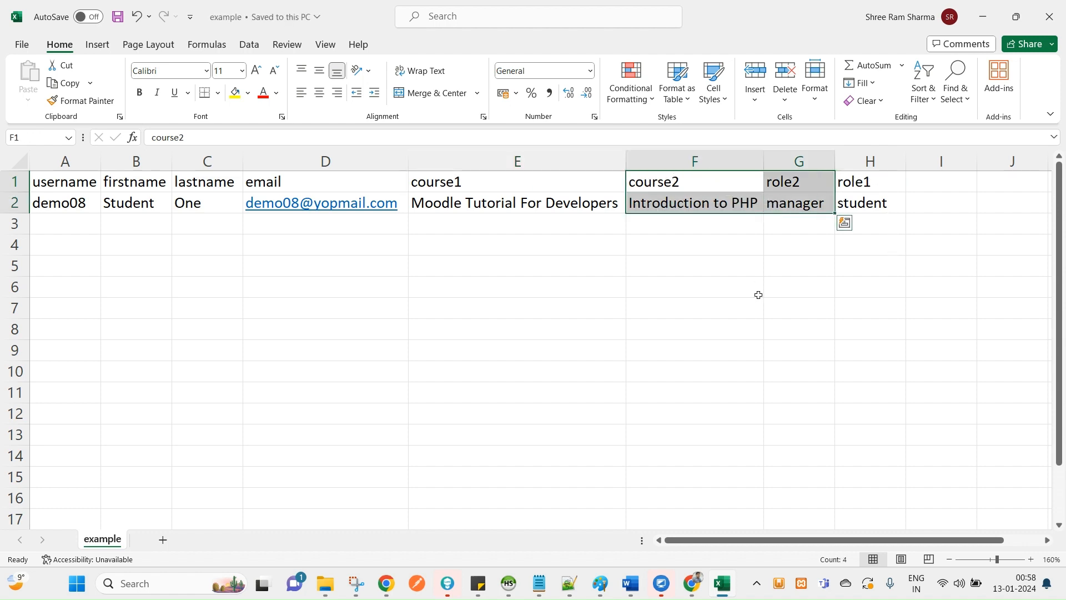
Set the row 2 username to demo09 and update the row's email address to match it
click(67, 199)
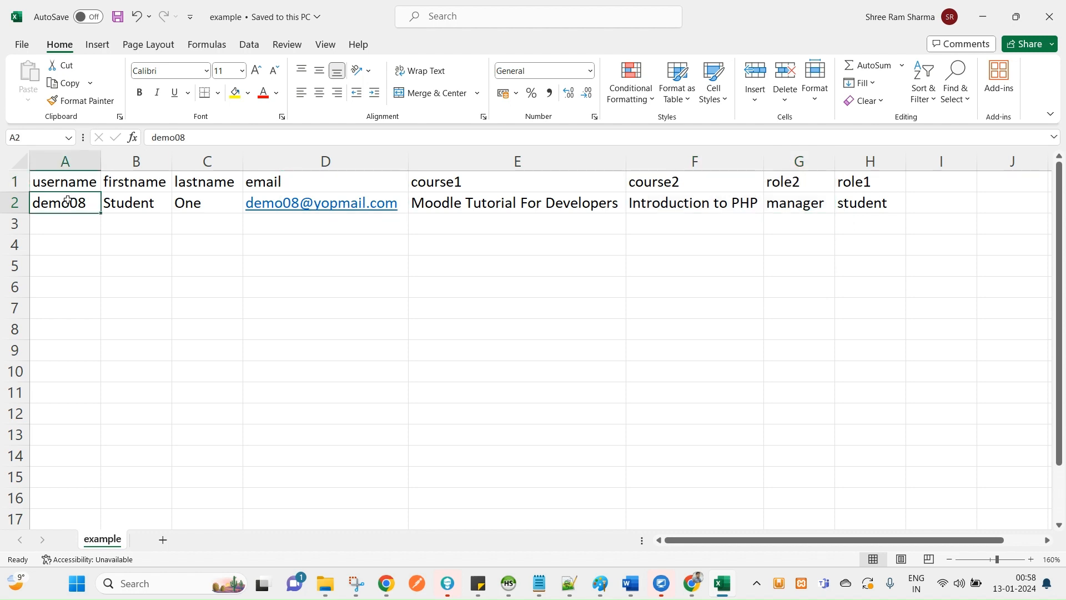
click(258, 142)
key(BackSpace)
text(9)
key(Tab)
key(Tab)
key(Tab)
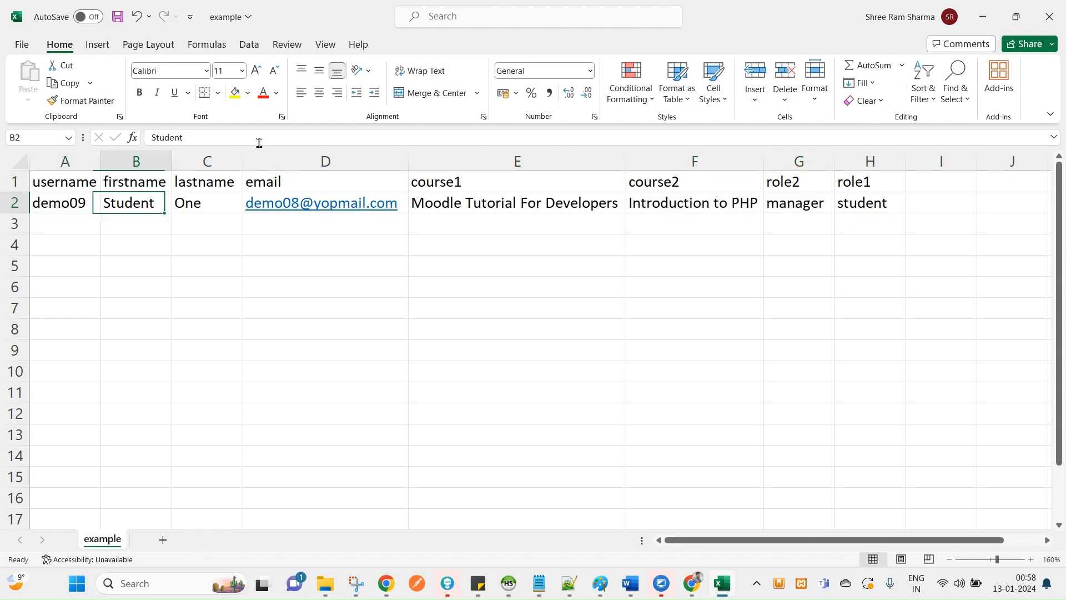
click(181, 145)
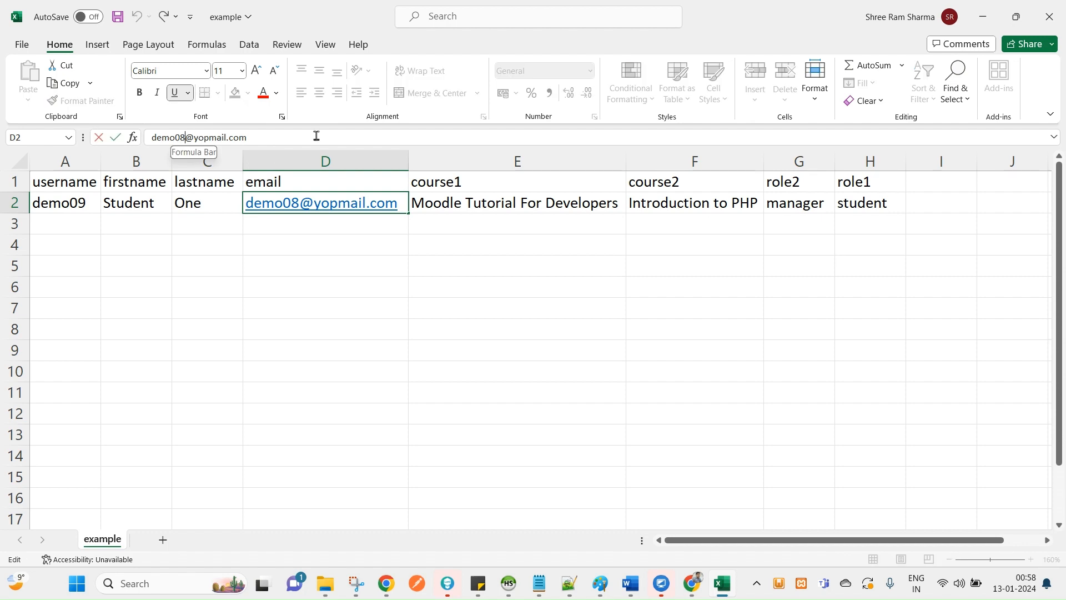
text(9)
key(Return)
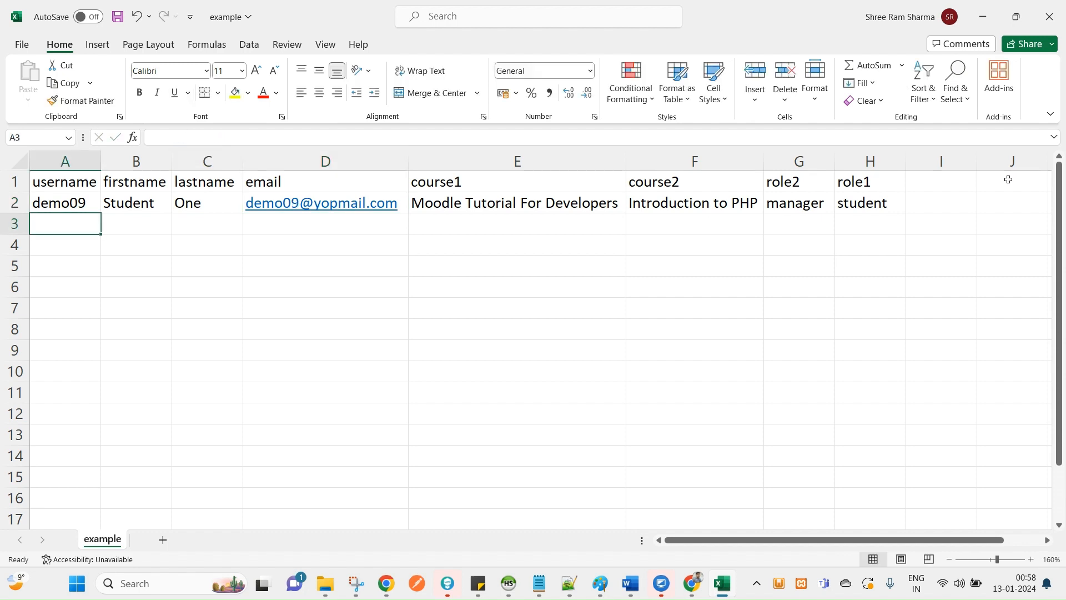
Save the CSV with the demo09 row and switch to Chrome
key(ctrl+s)
click(99, 202)
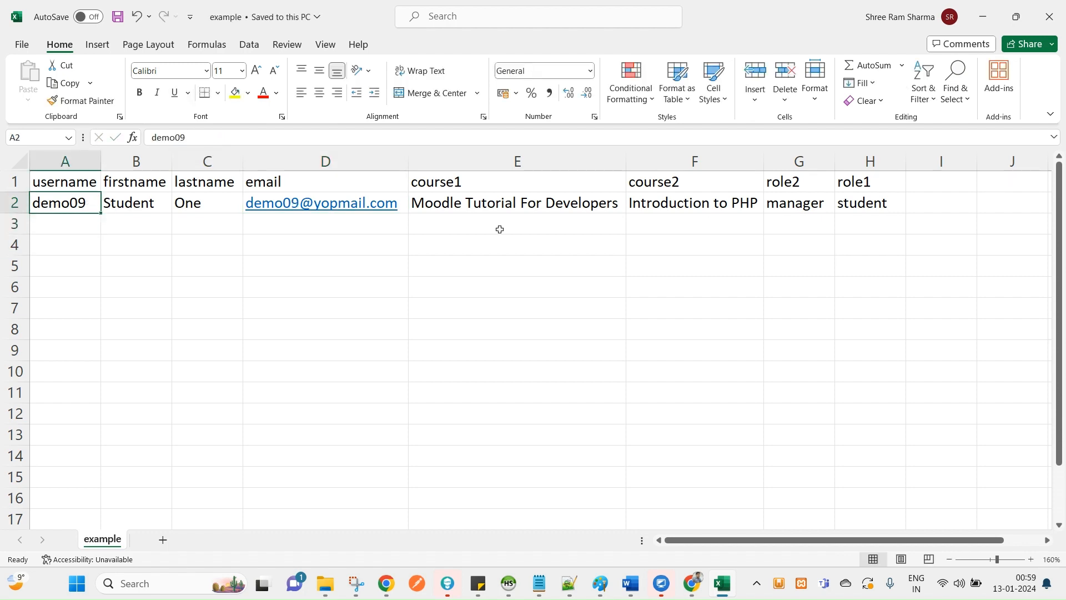
key(alt+Tab)
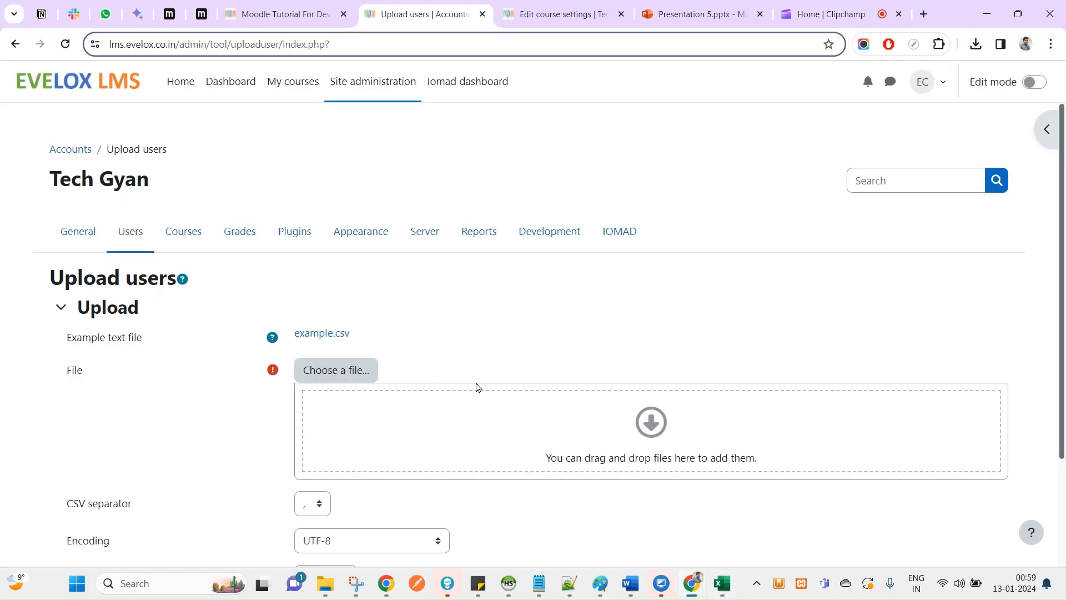
Attach example.csv from the Downloads folder to the user upload form
click(362, 374)
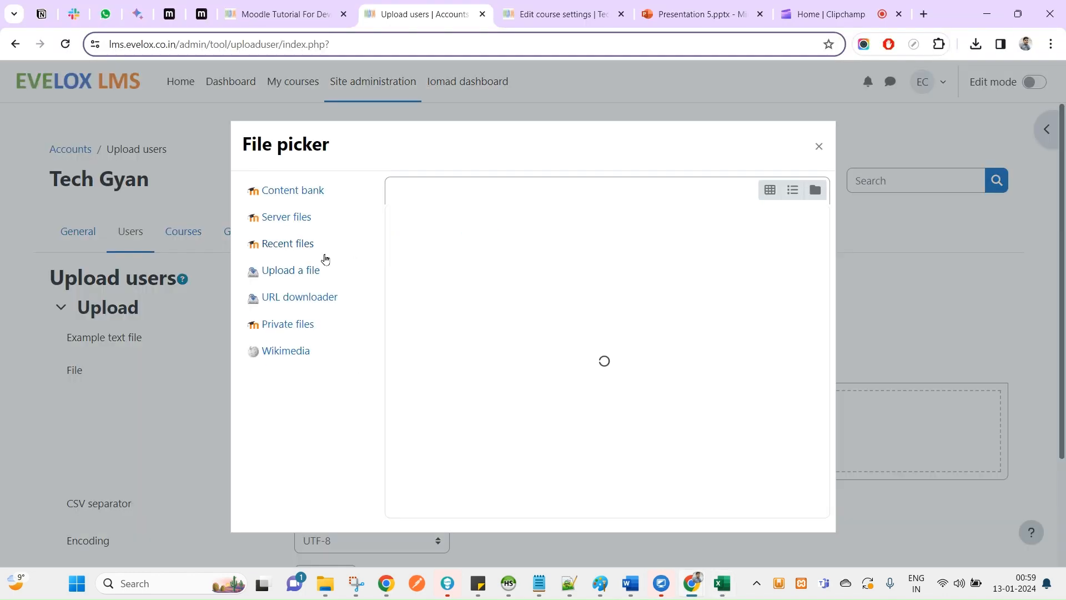
click(289, 270)
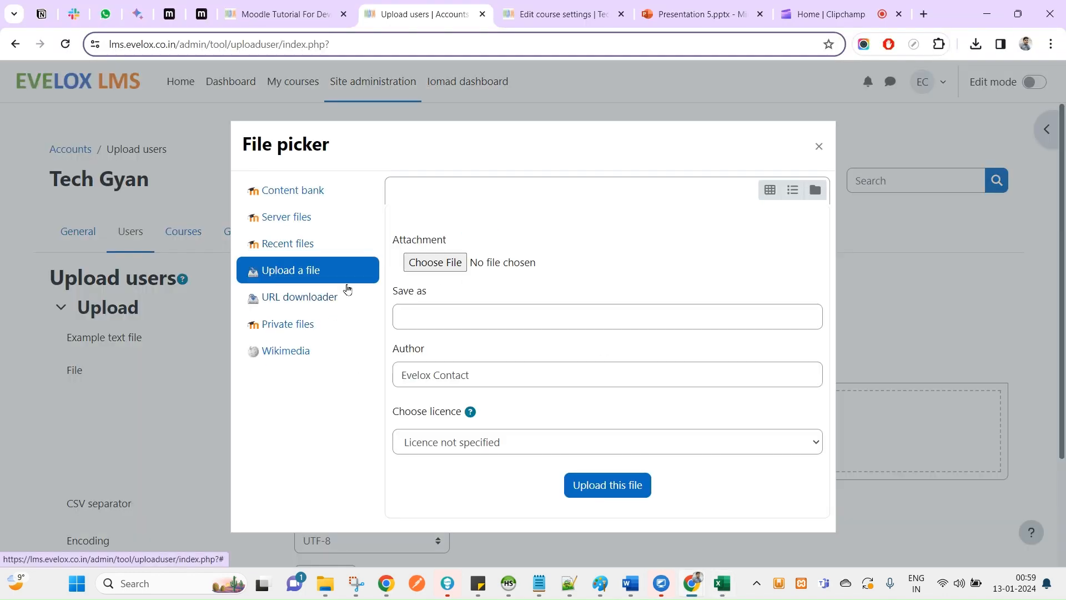
click(408, 271)
double_click(226, 109)
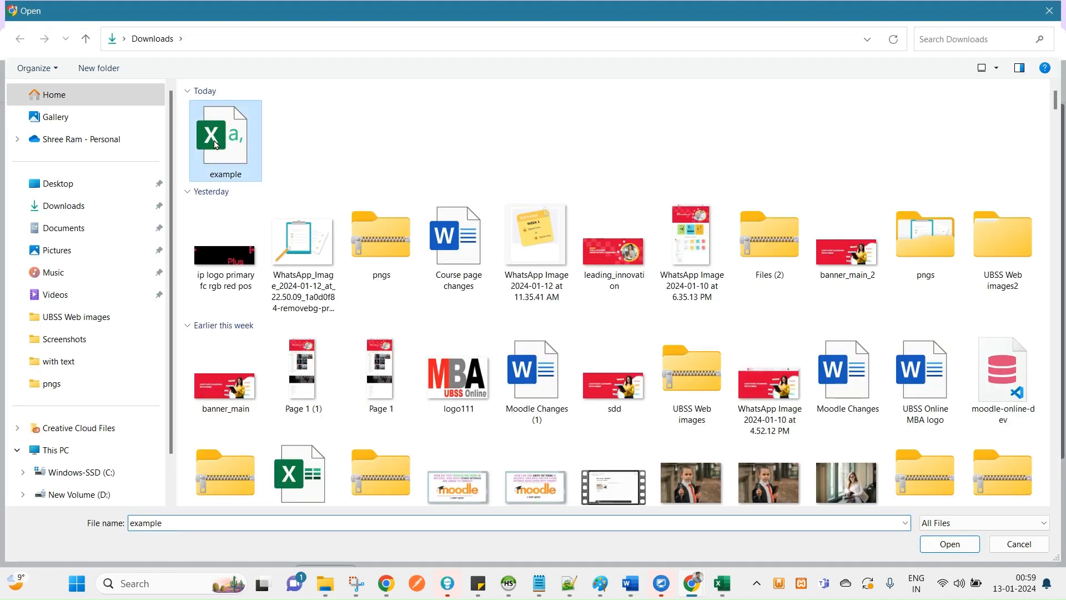
click(627, 492)
Preview the demo09 CSV and upload the user with the default settings
scroll(389, 478, down, 3)
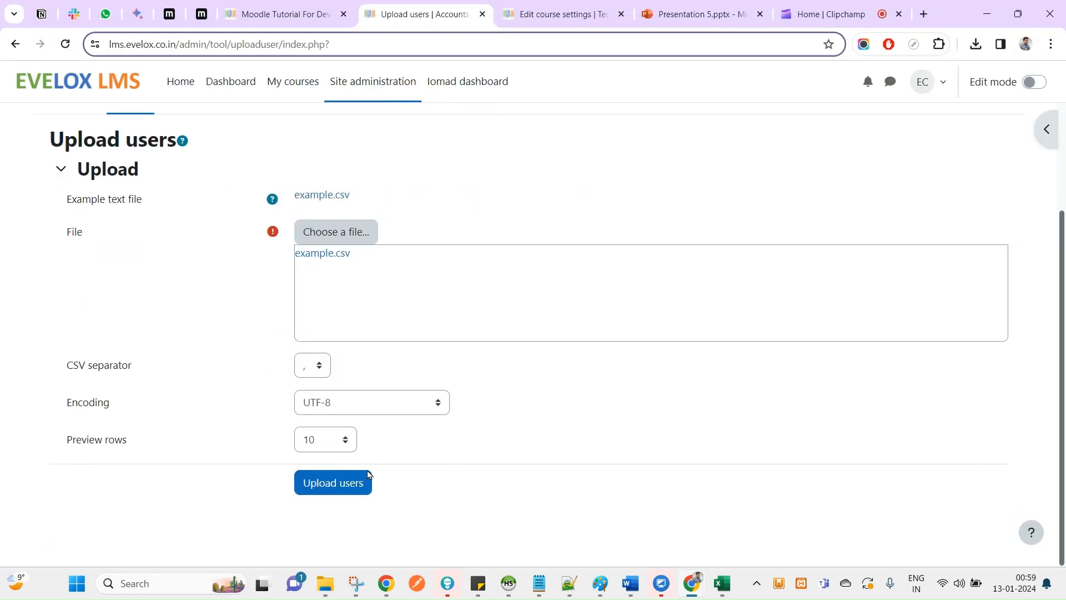
click(355, 483)
scroll(348, 493, down, 6)
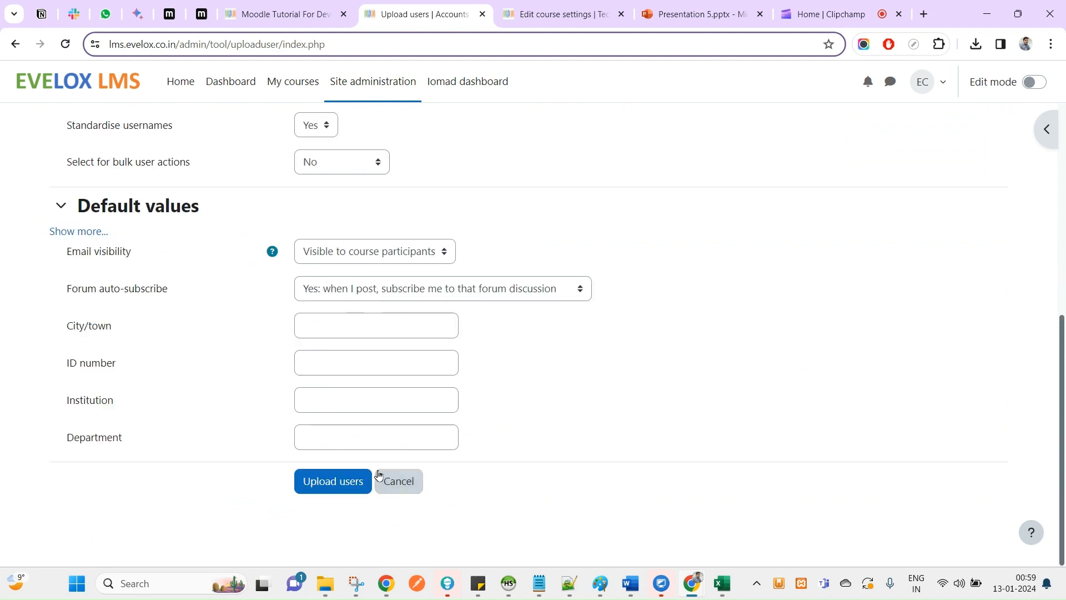
click(348, 482)
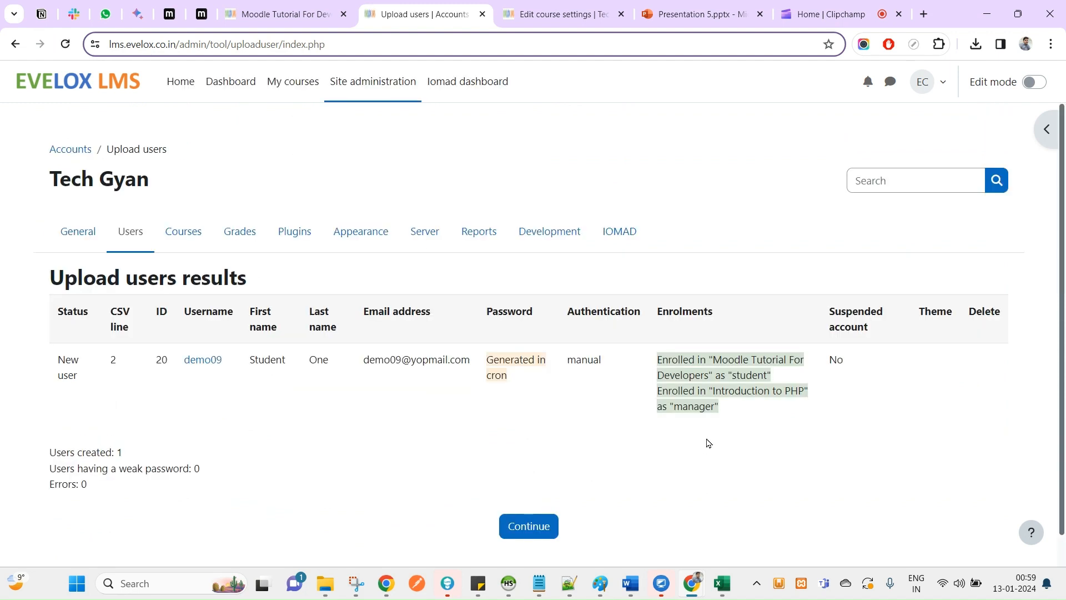
Examine the course and role in the demo09 enrolment results, and switch back to Excel
drag(713, 359, 674, 375)
key(alt+Tab)
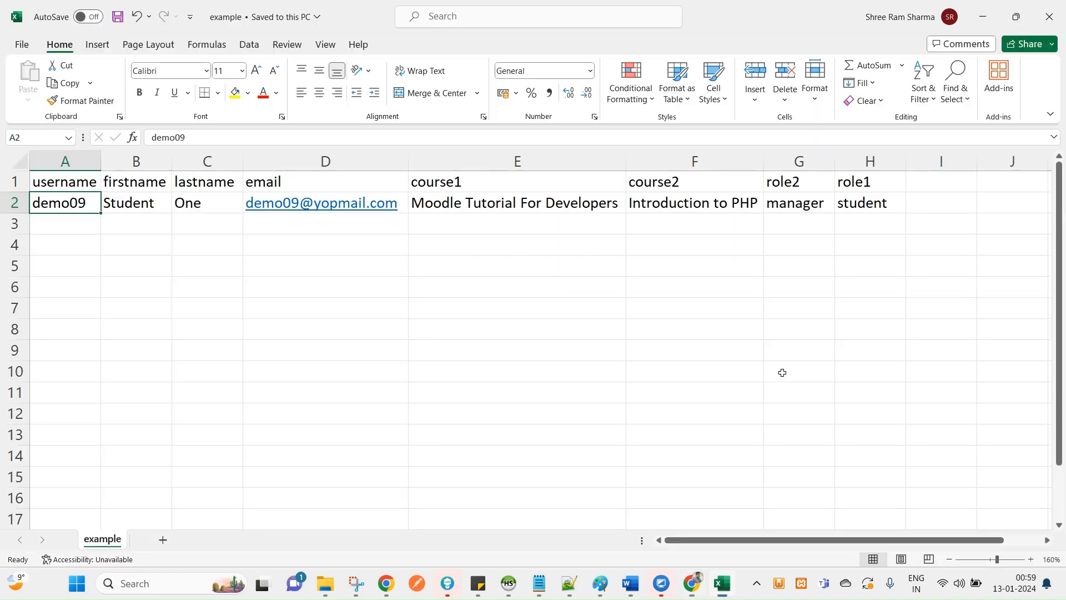
Compare the numbered course columns with their matching role columns in the CSV, pairing course1 with role1 and course2 with role2
click(464, 201)
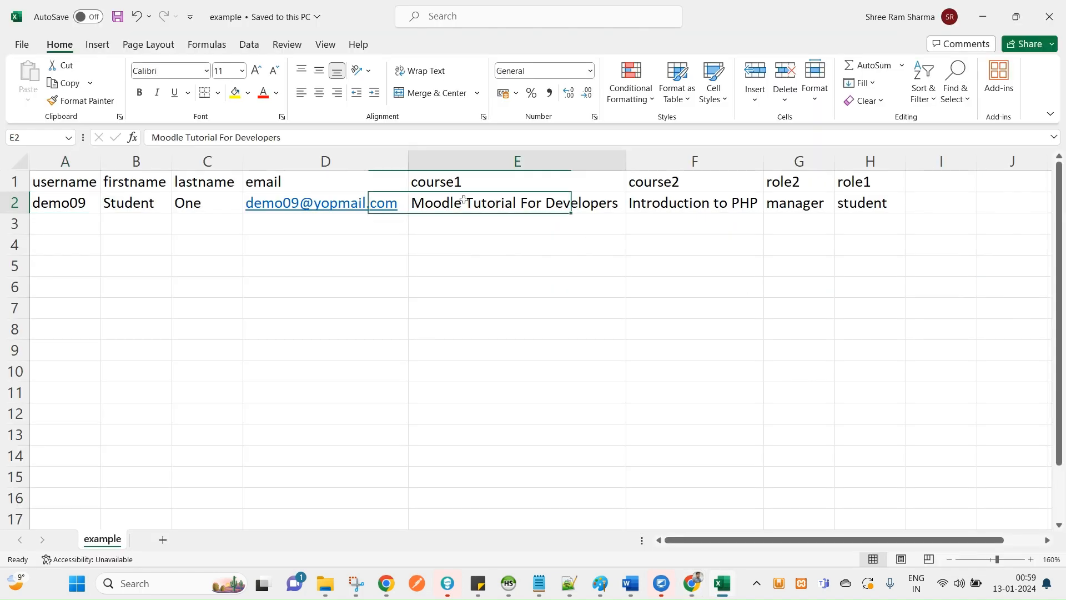
ctrl+click(876, 203)
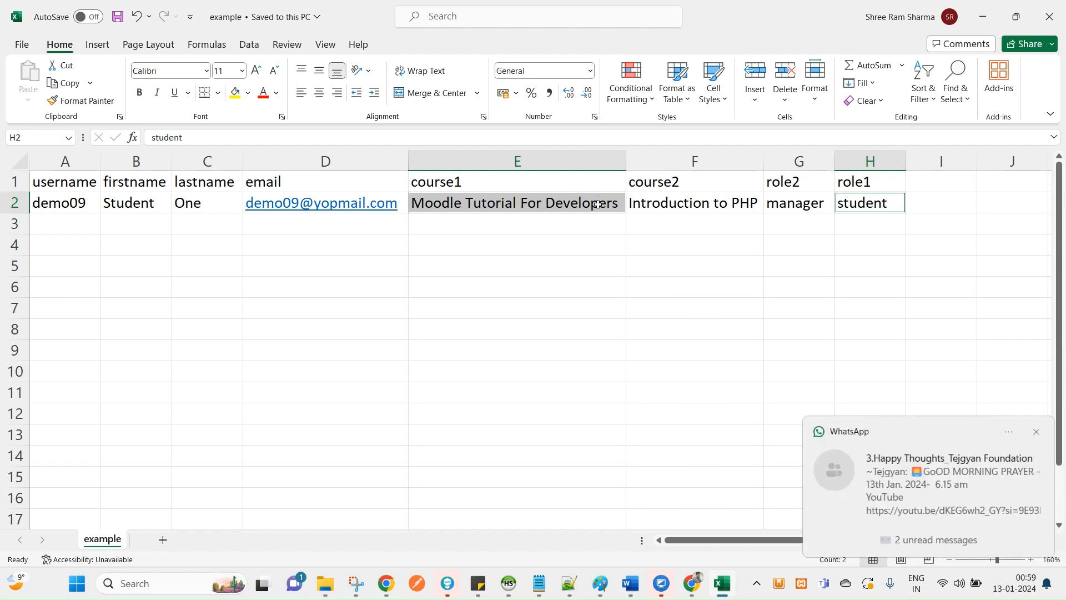
click(1036, 431)
click(474, 181)
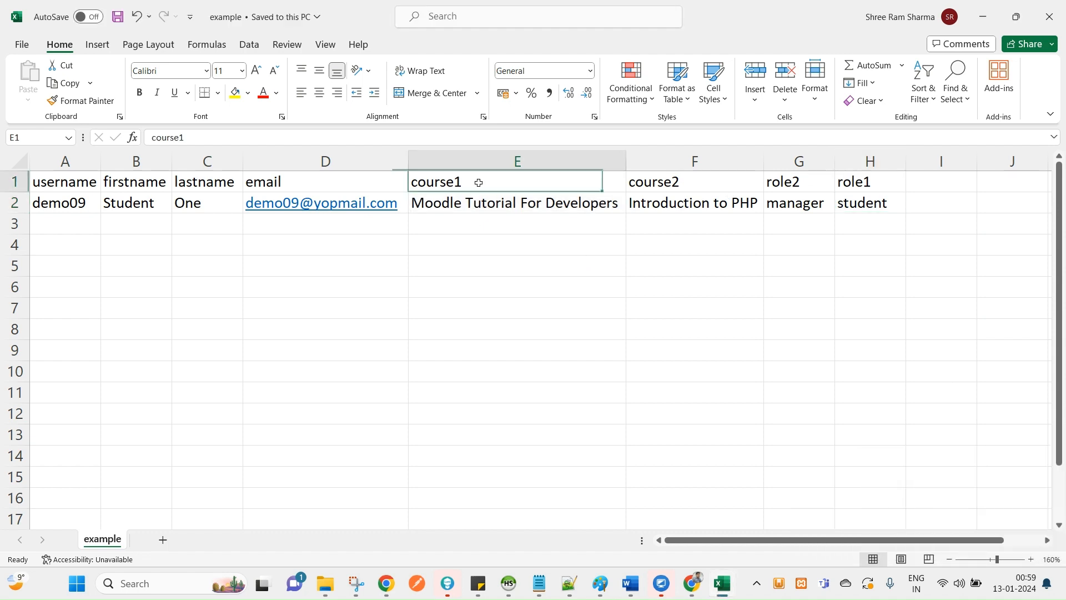
click(884, 176)
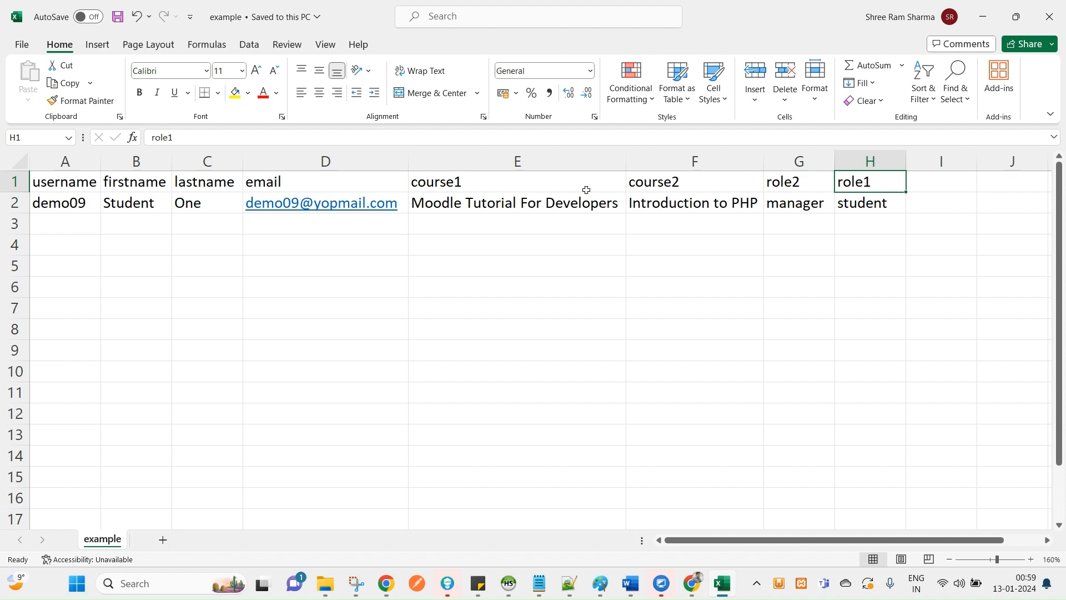
click(505, 187)
click(893, 179)
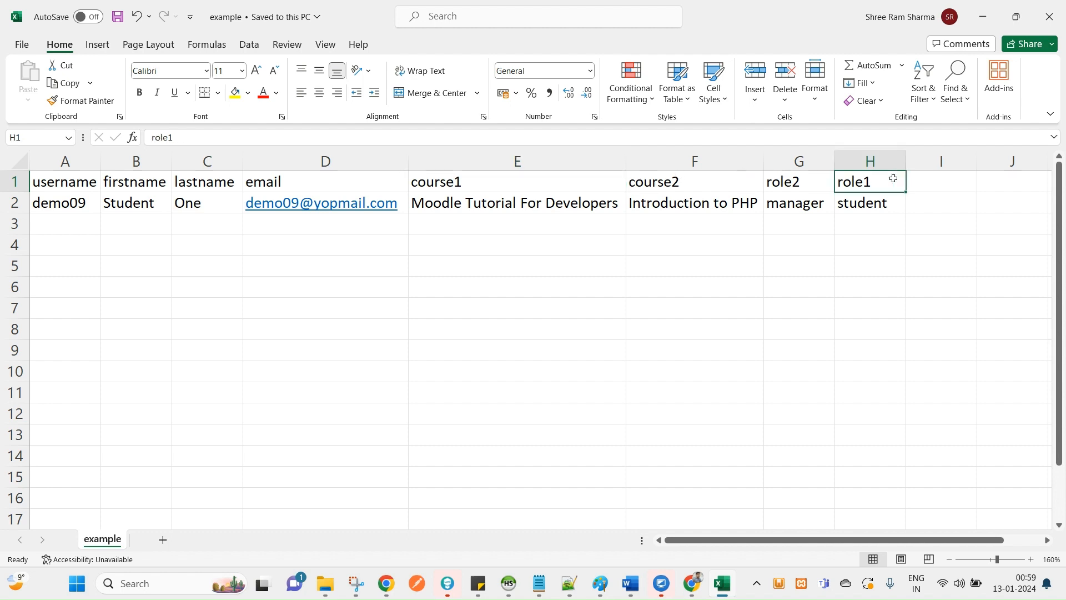
click(673, 185)
click(817, 186)
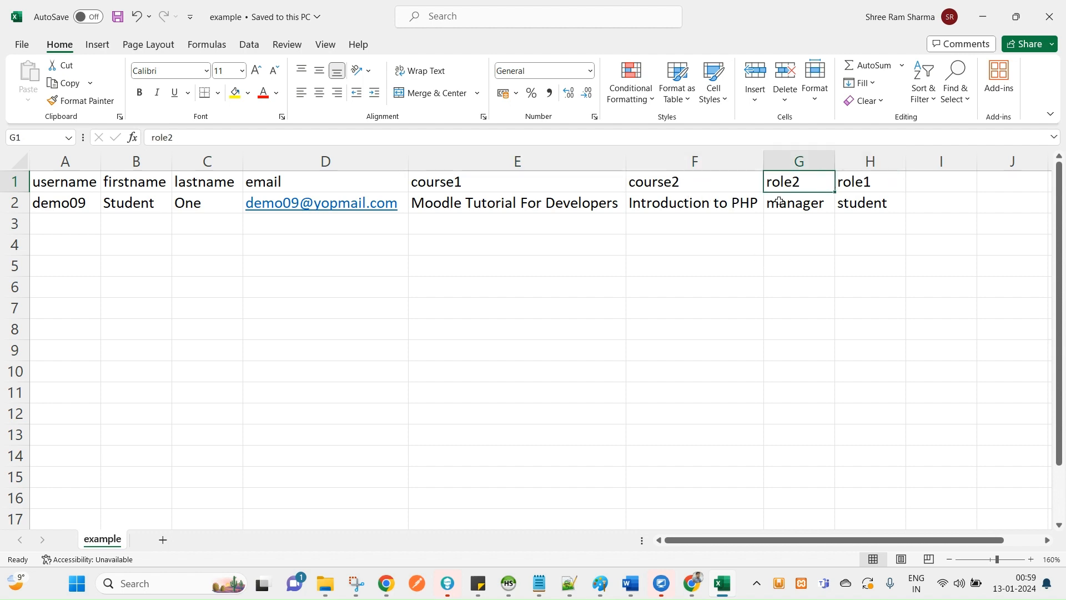
click(854, 153)
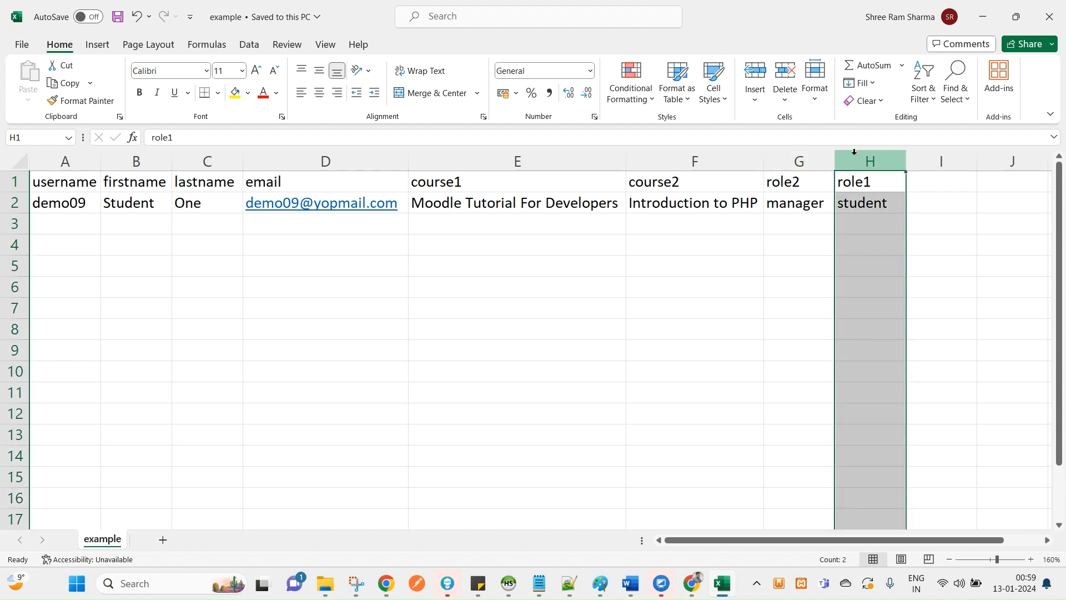
drag(874, 183, 873, 203)
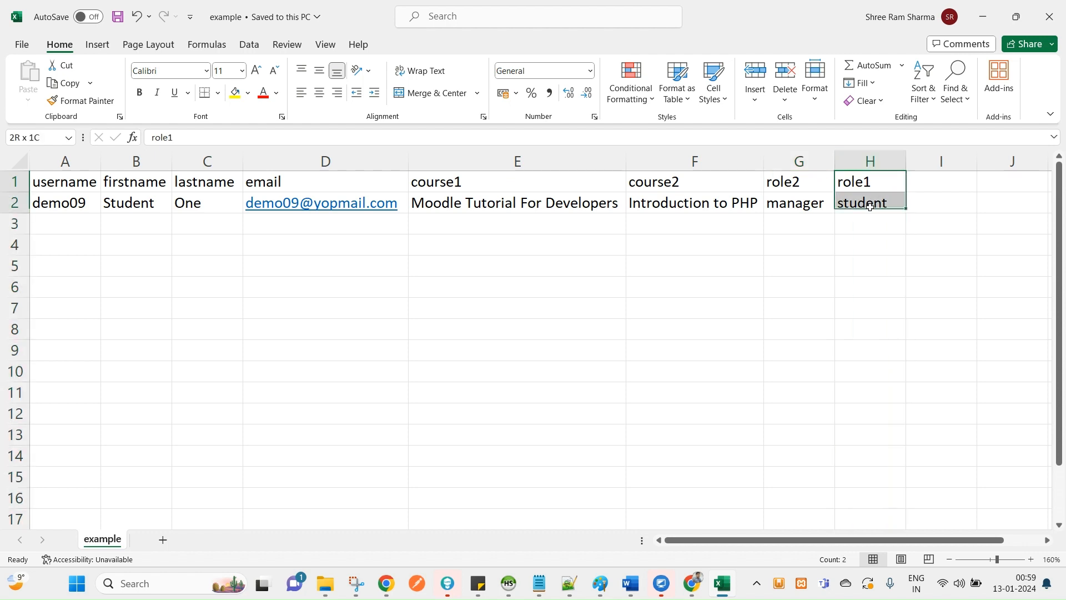
click(950, 190)
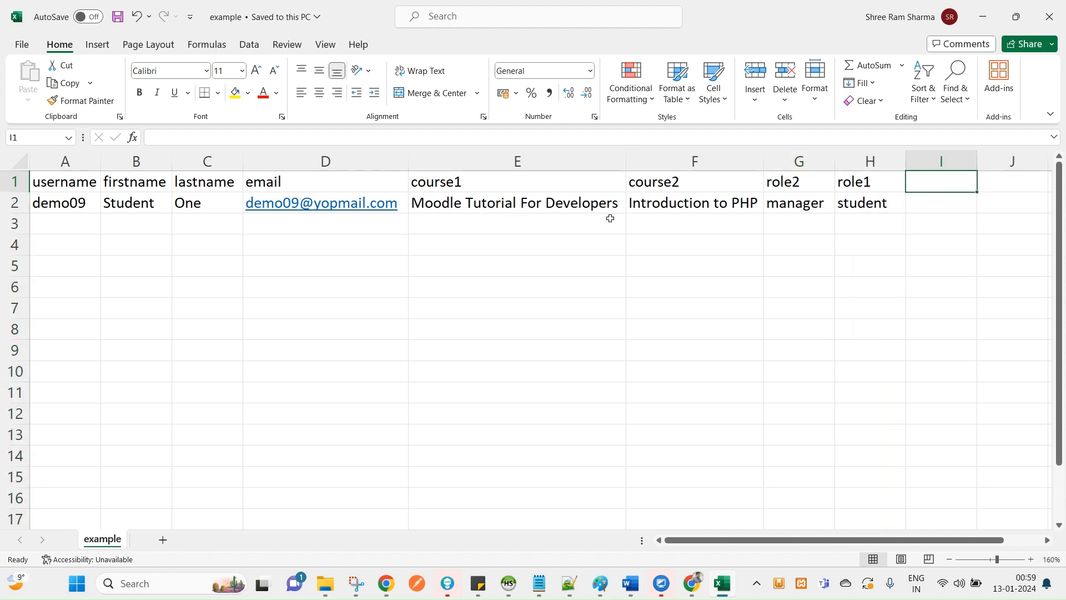
click(481, 185)
click(860, 181)
click(731, 182)
click(780, 180)
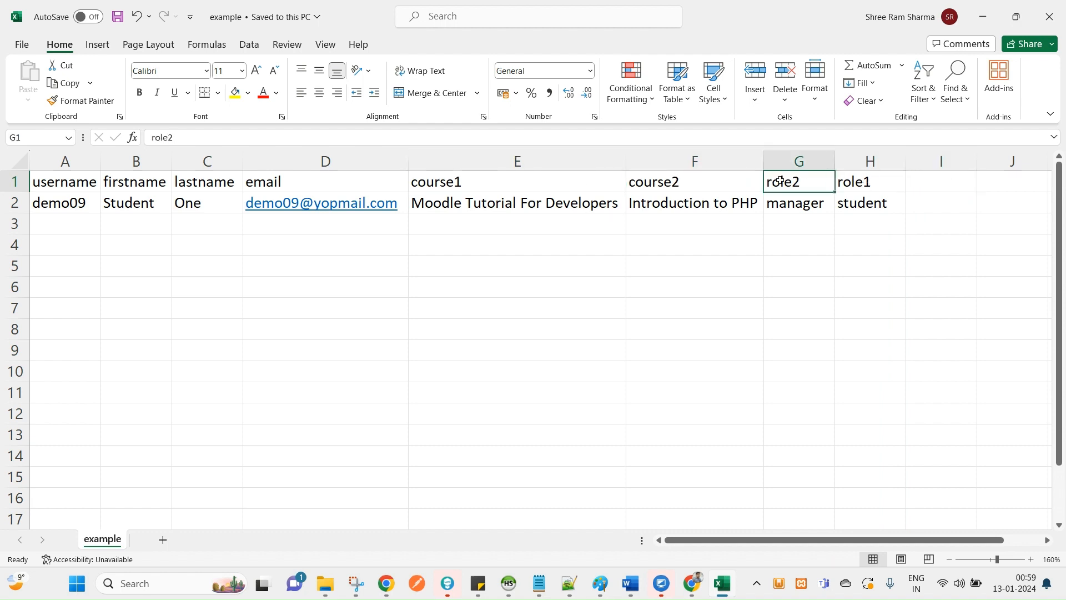
Copy the course2 value from the CSV, find it on the upload results page in Chrome, and return to Excel
click(716, 204)
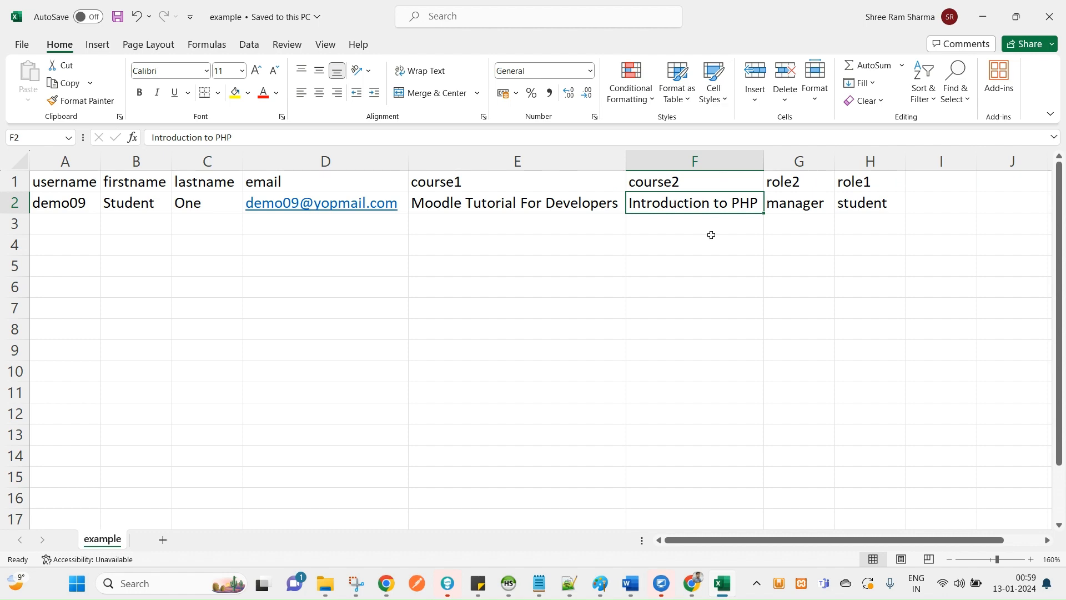
key(ctrl+c)
key(alt+Tab)
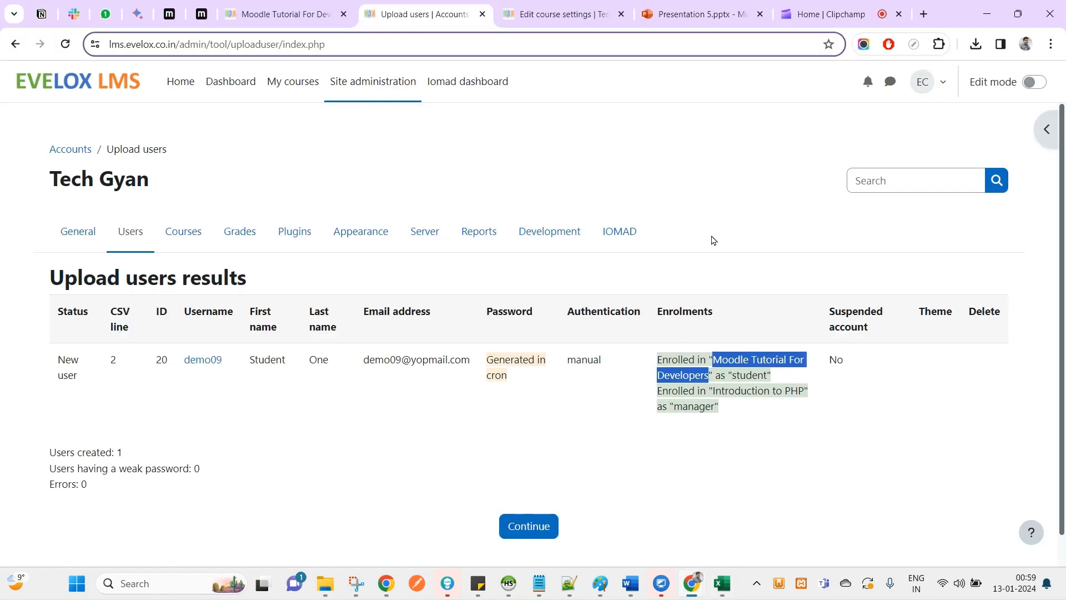
key(ctrl+f)
key(ctrl+v)
key(alt+Tab)
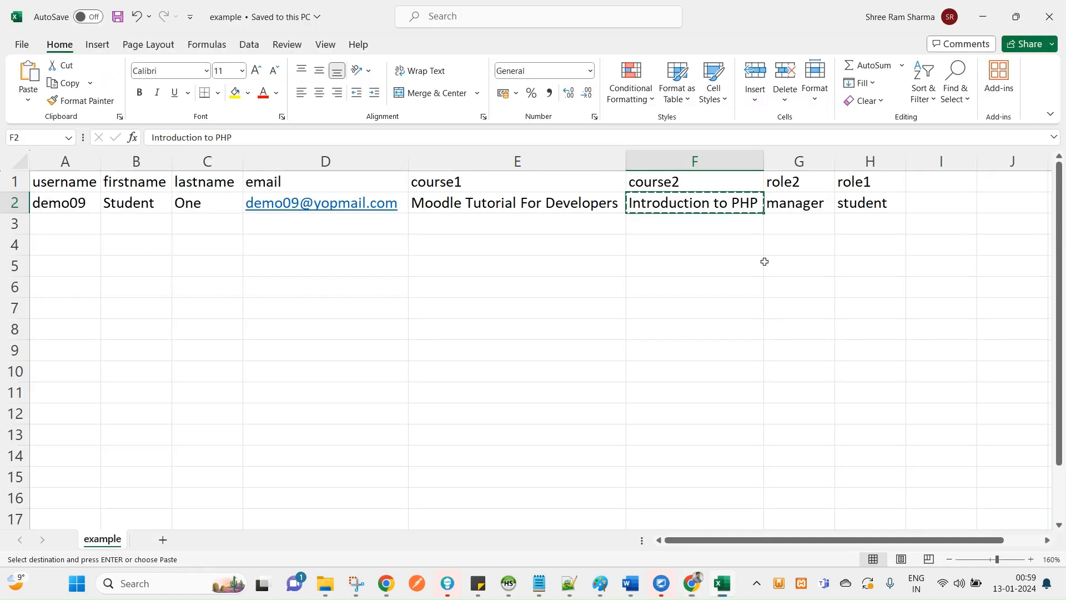
Copy the course1 value, Moodle Tutorial For Developers, find it on the Chrome results page, and return to Excel
click(798, 203)
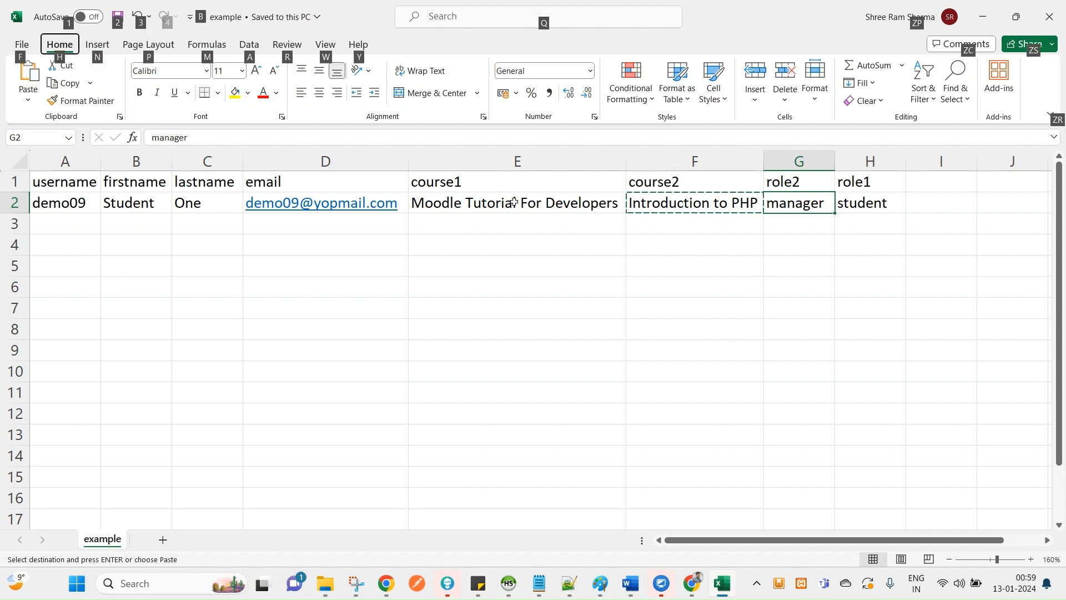
click(549, 203)
key(ctrl+c)
key(alt+Tab)
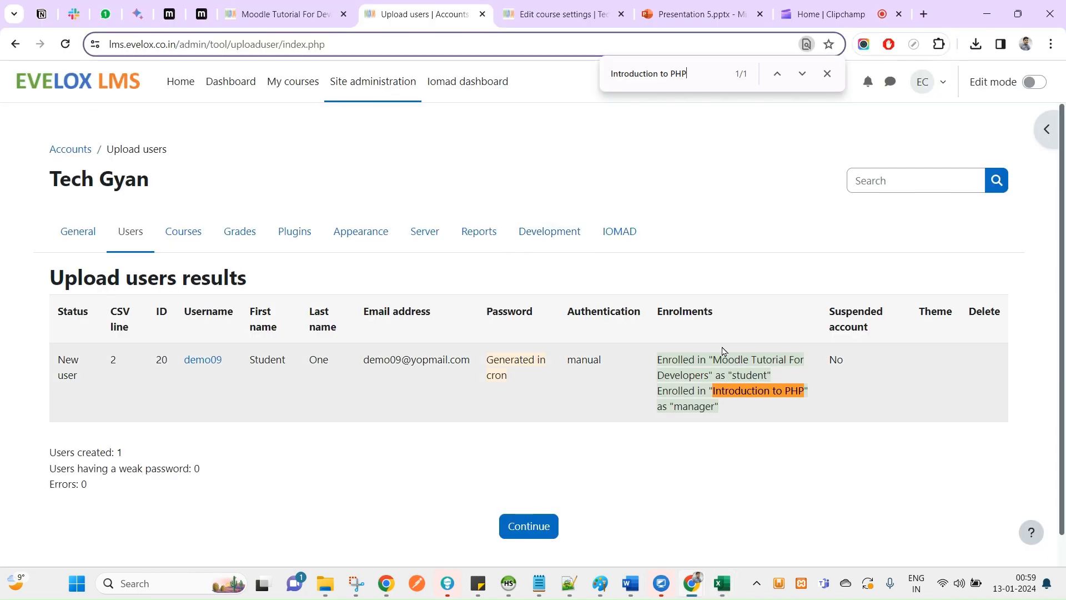
key(ctrl+f)
key(ctrl+v)
key(alt+Tab)
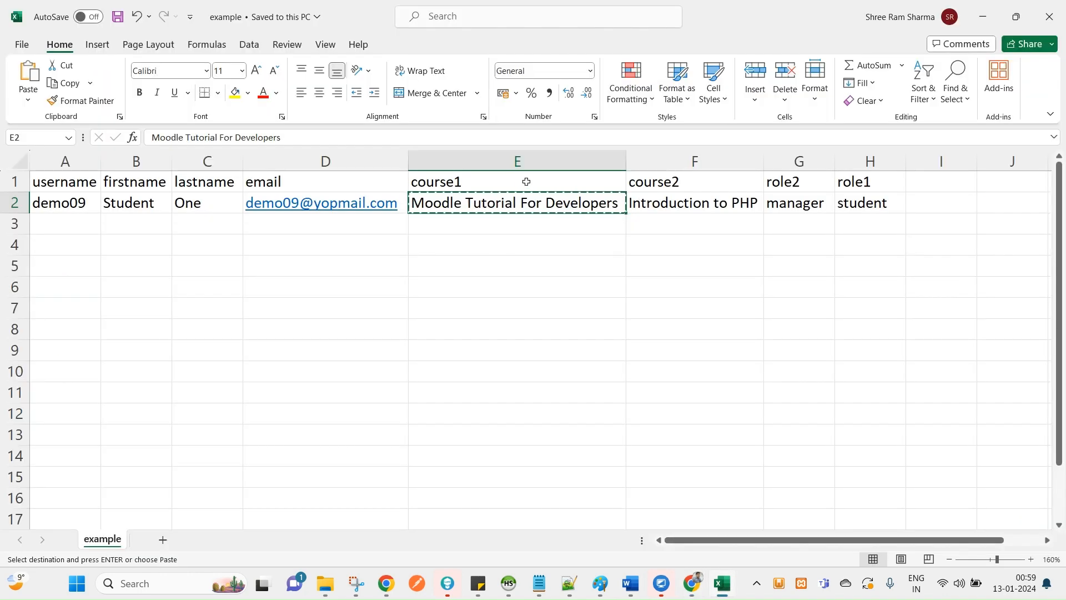
Check the course1 header against the role1 column and its value, and cancel the pending copy
click(508, 180)
drag(869, 181, 865, 203)
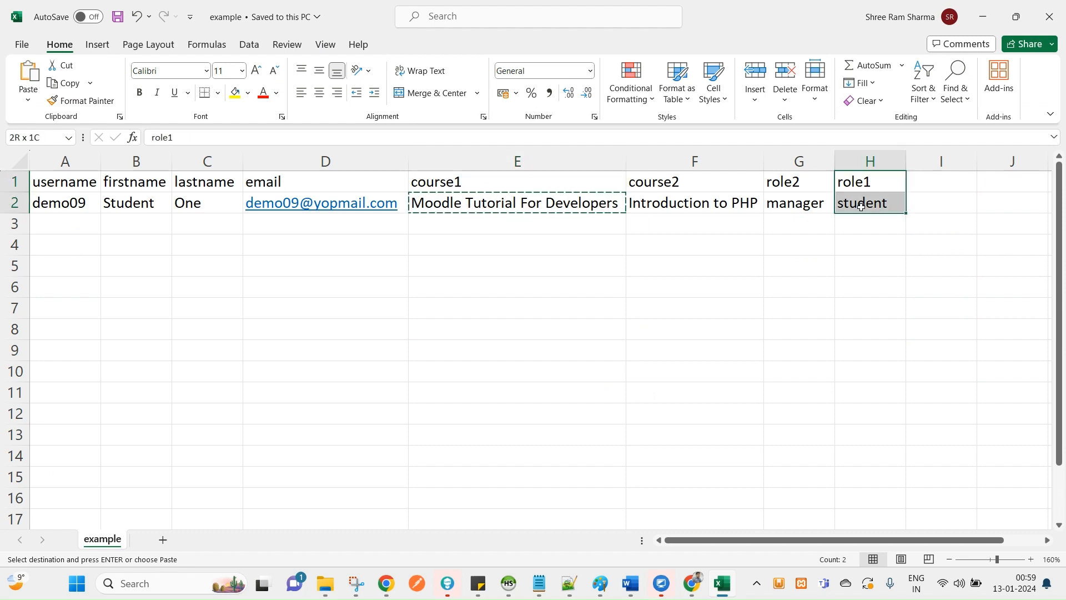
click(804, 264)
key(Escape)
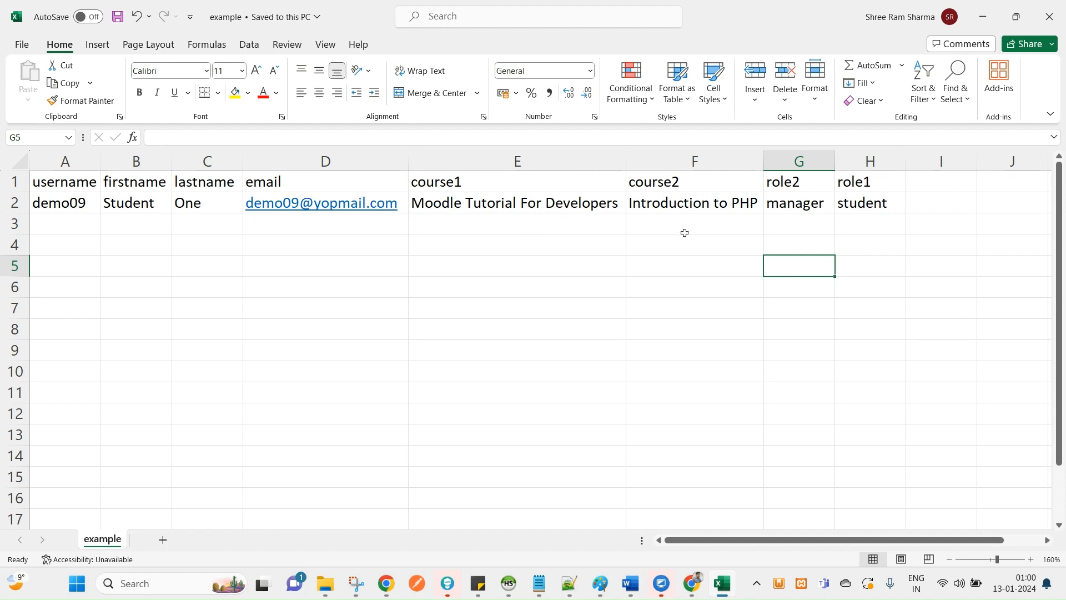
click(63, 202)
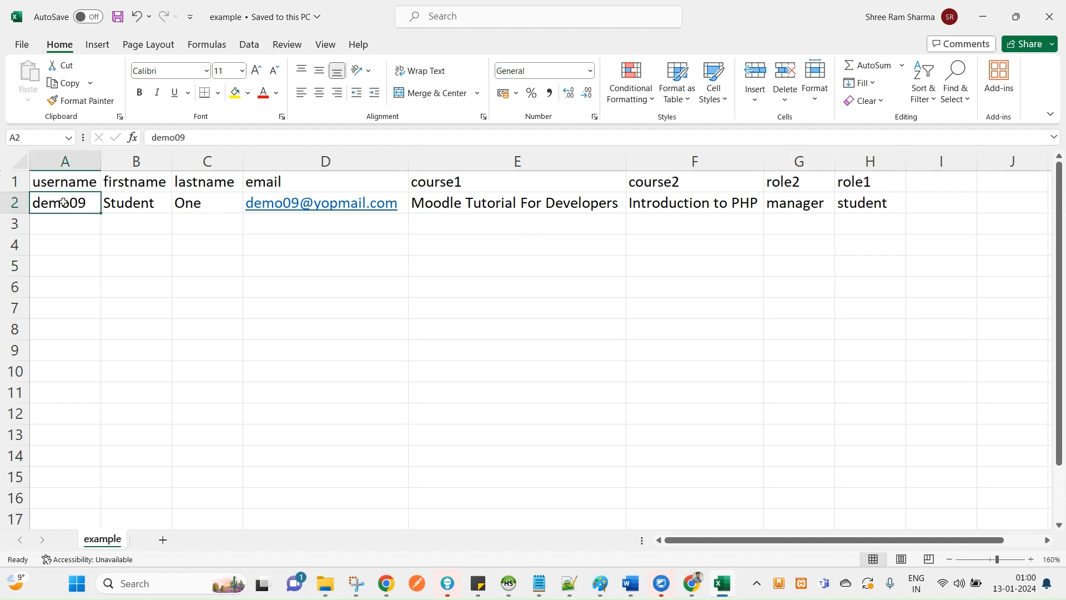
Switch to Chrome, continue from the results to a new user upload form, and attach example.csv from Downloads
key(alt+Tab)
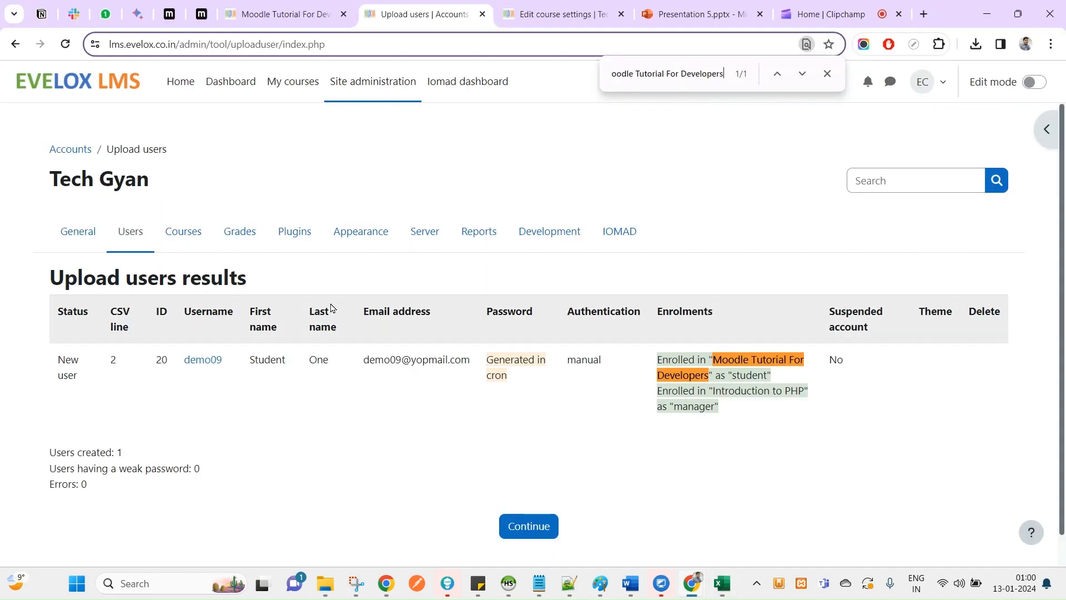
click(516, 526)
scroll(532, 367, down, 2)
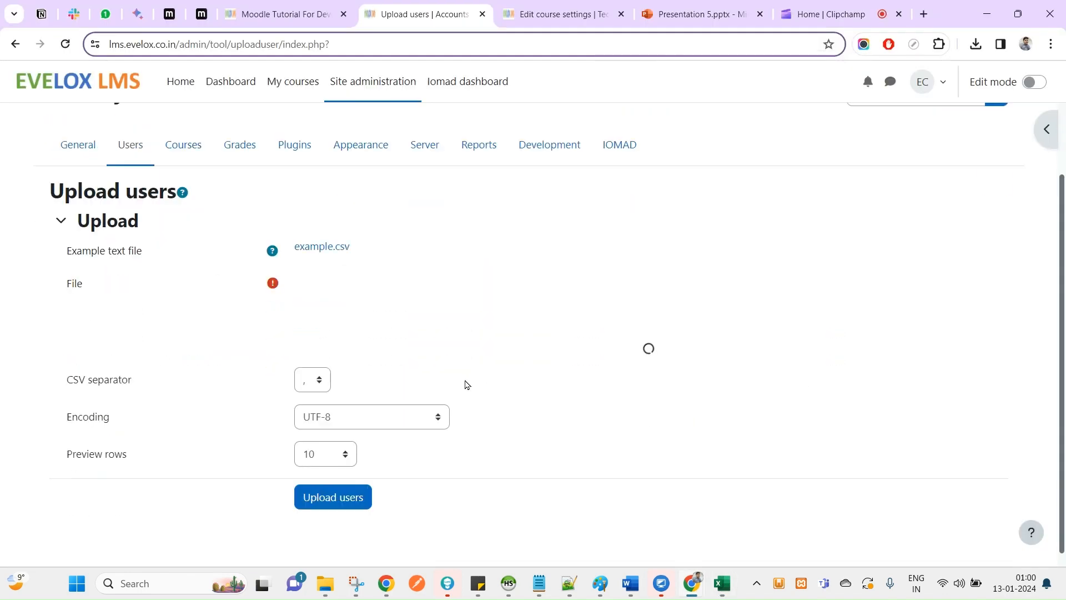
click(361, 274)
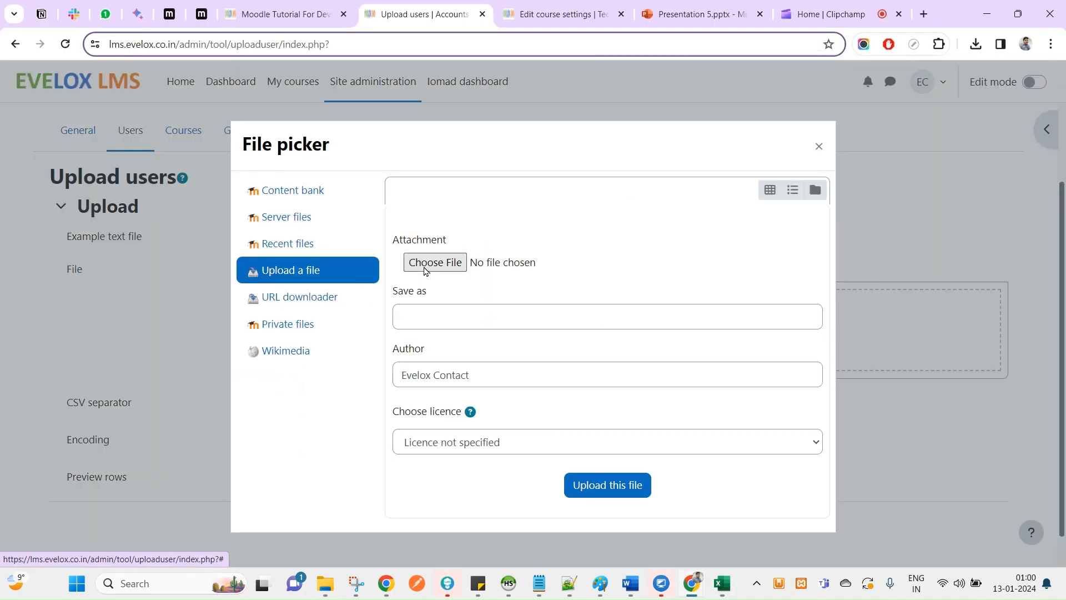
click(426, 269)
double_click(229, 139)
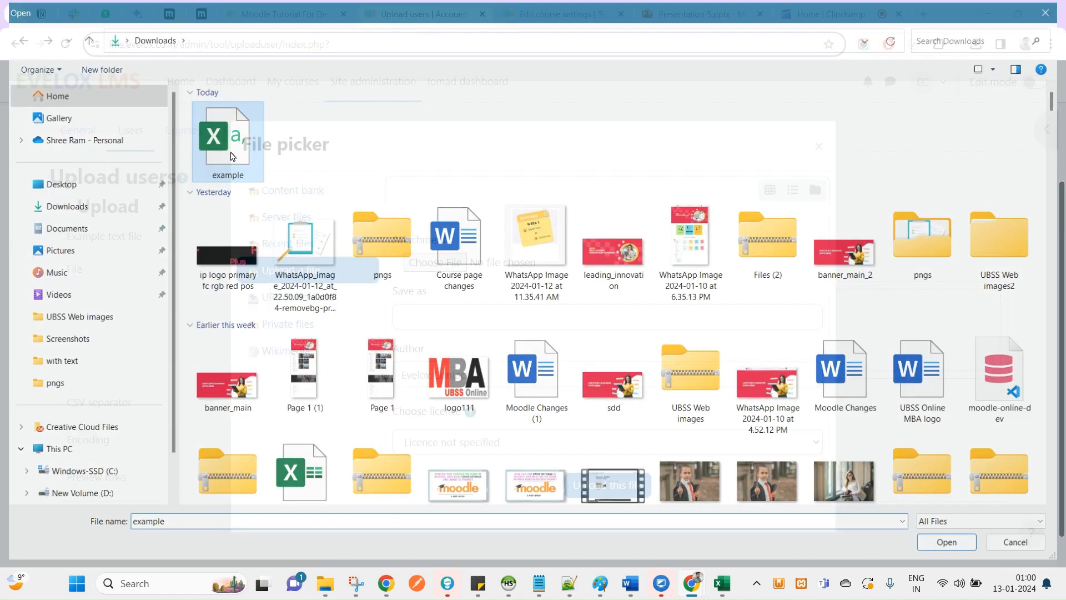
click(592, 482)
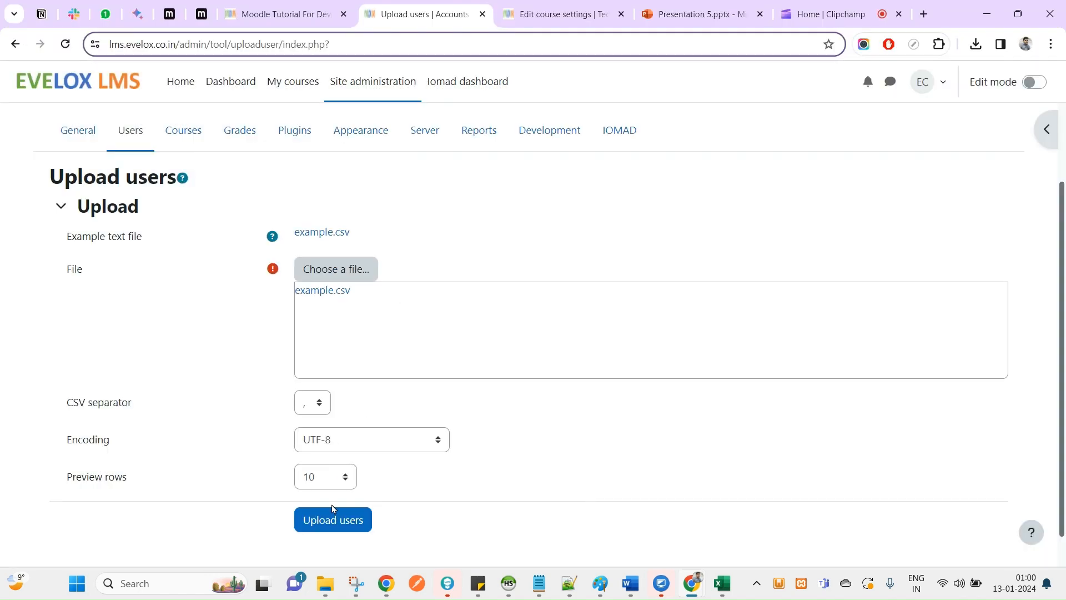
Open the preview of the uploaded CSV and set the upload type to "Add all, append number to usernames if needed"
click(332, 513)
scroll(461, 394, down, 4)
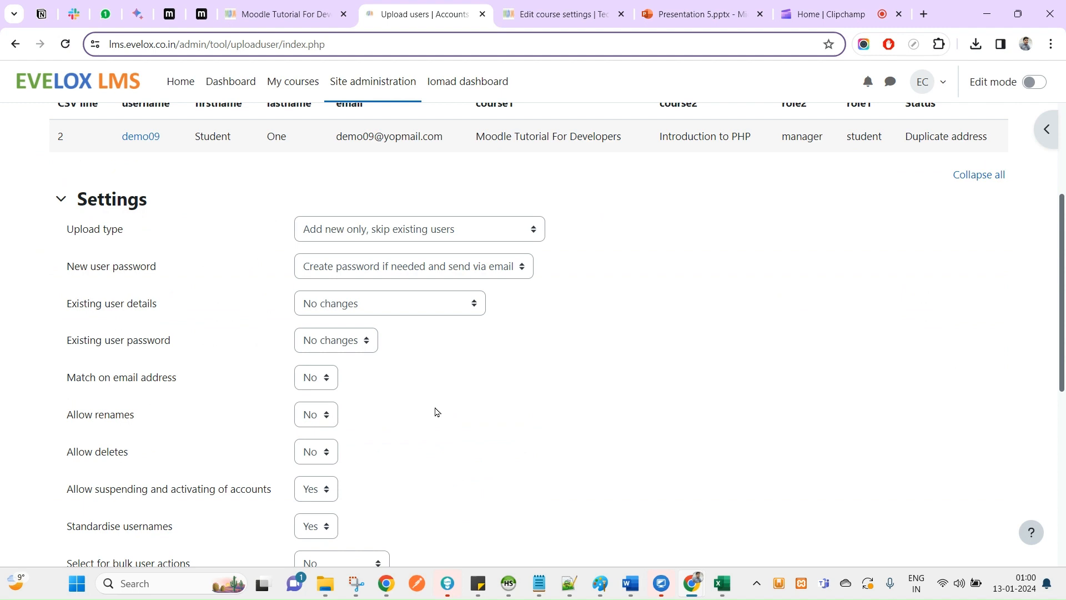
click(396, 227)
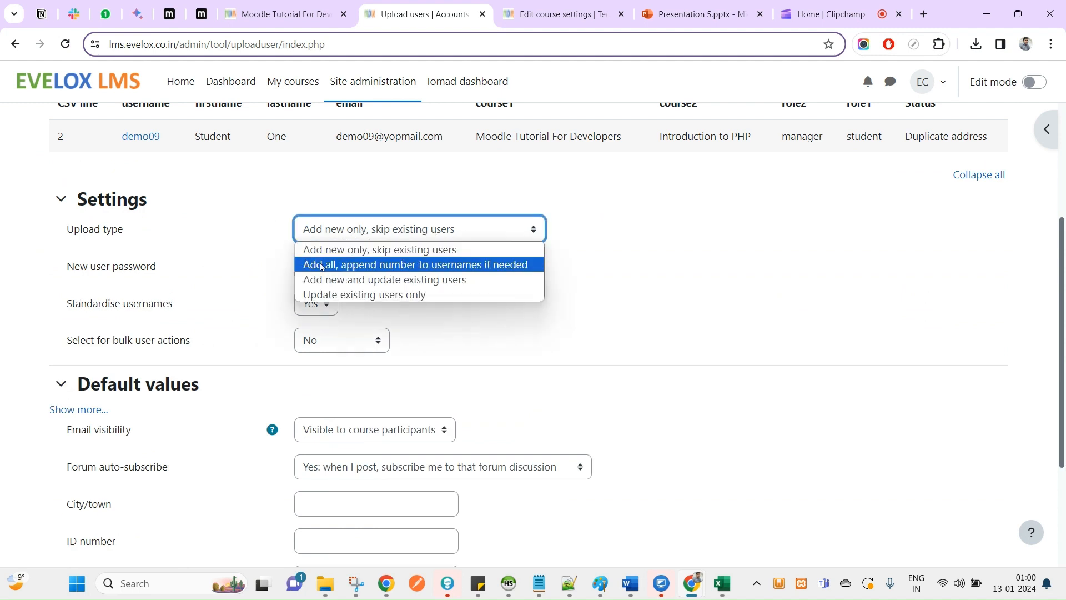
click(526, 269)
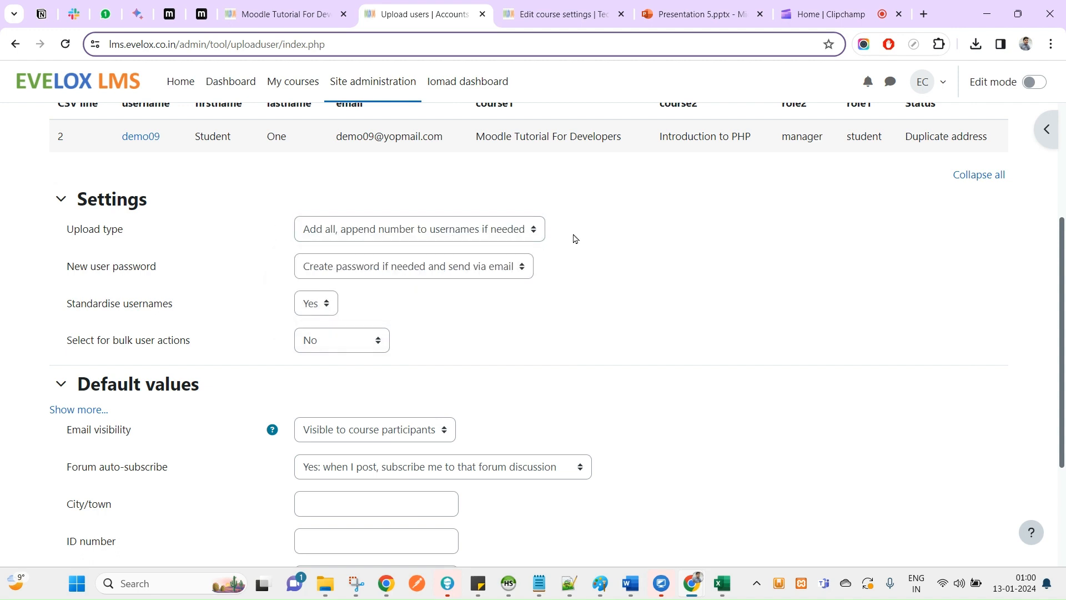
Examine the email in the demo09 preview row and the new user password options, and switch back to Excel
scroll(628, 376, up, 2)
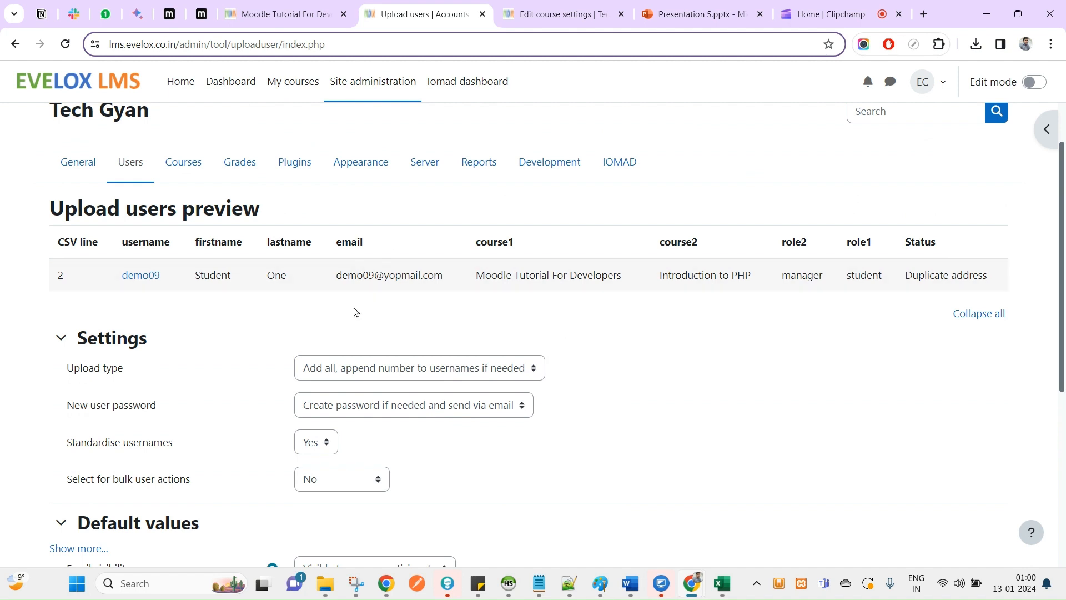
drag(364, 275, 452, 276)
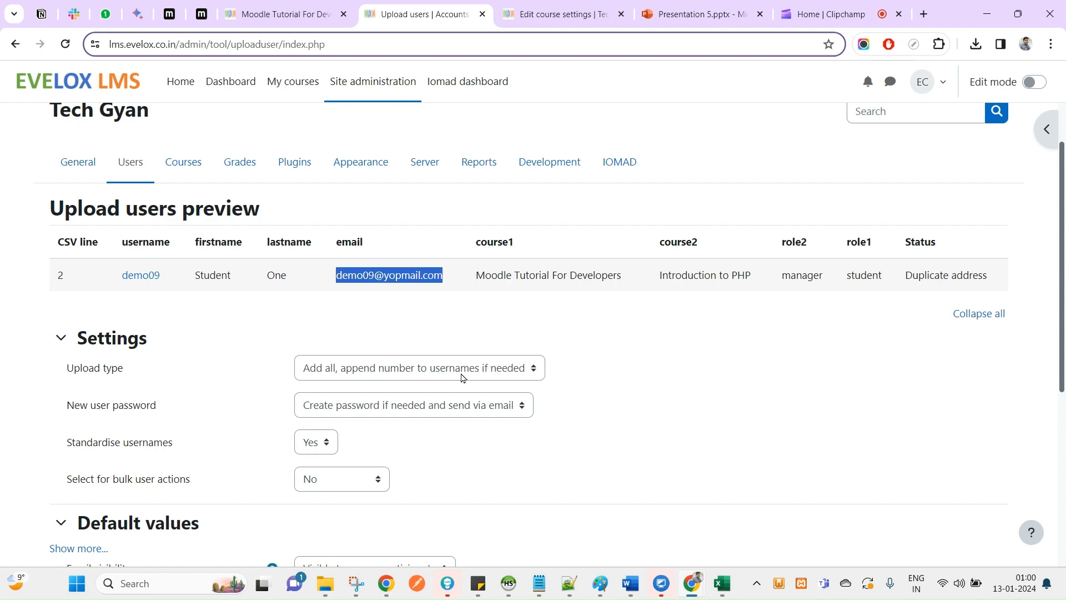
click(425, 416)
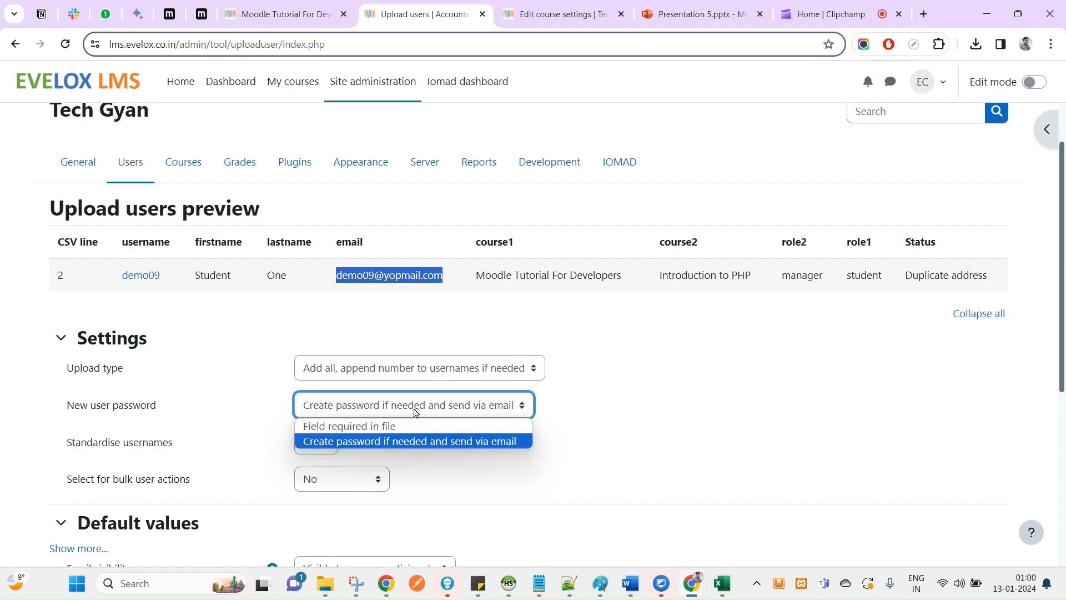
click(698, 374)
key(alt+Tab)
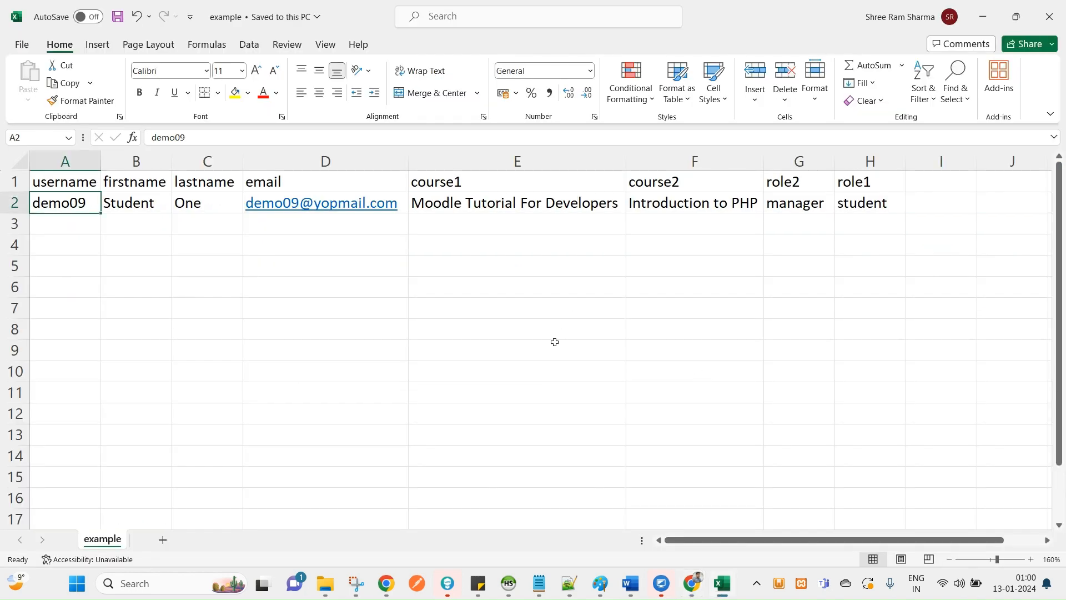